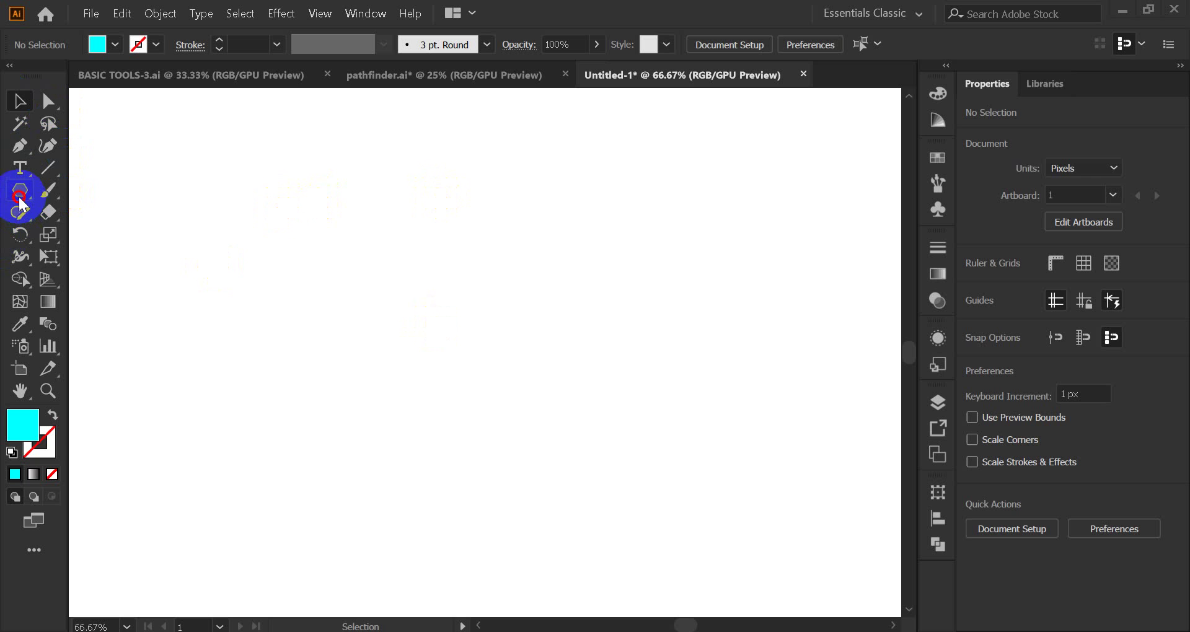
Draw a 362 × 362 px cyan circle and move it to X 647, Y 342.
drag(20, 190, 126, 241)
click(126, 242)
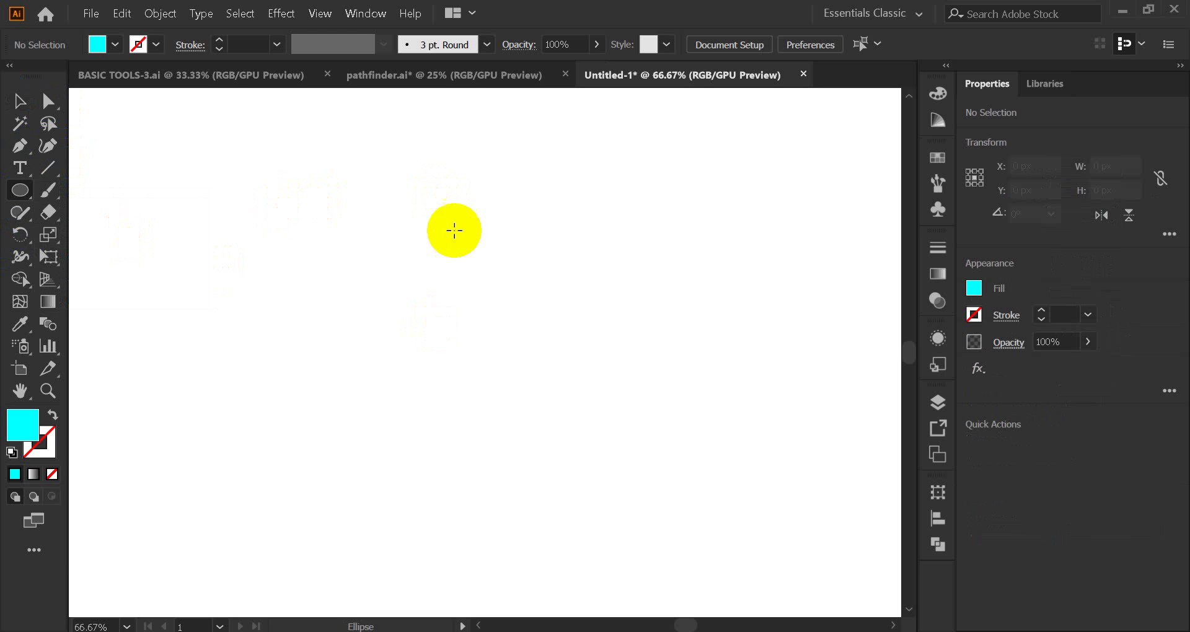
drag(478, 305, 620, 476)
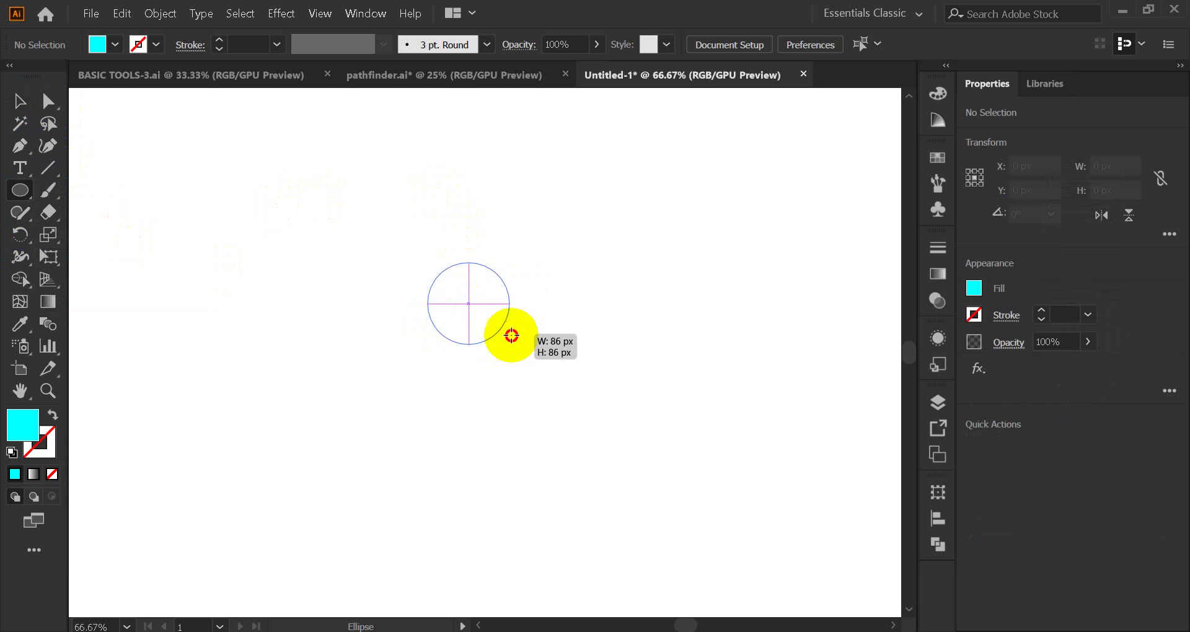
click(19, 100)
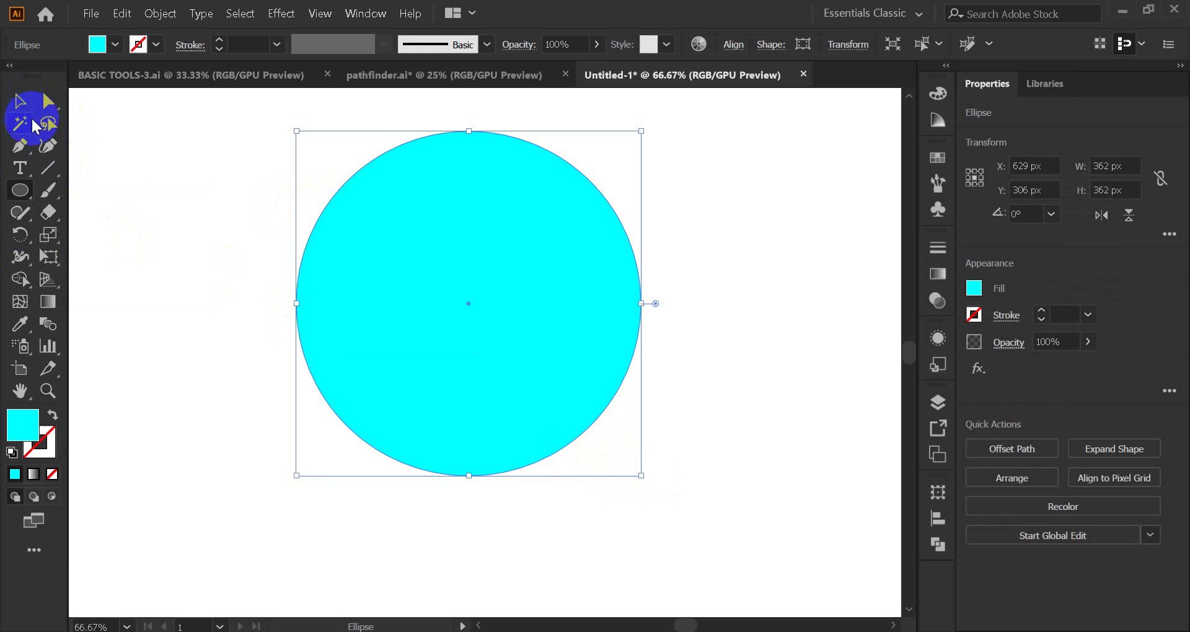
drag(443, 267, 454, 291)
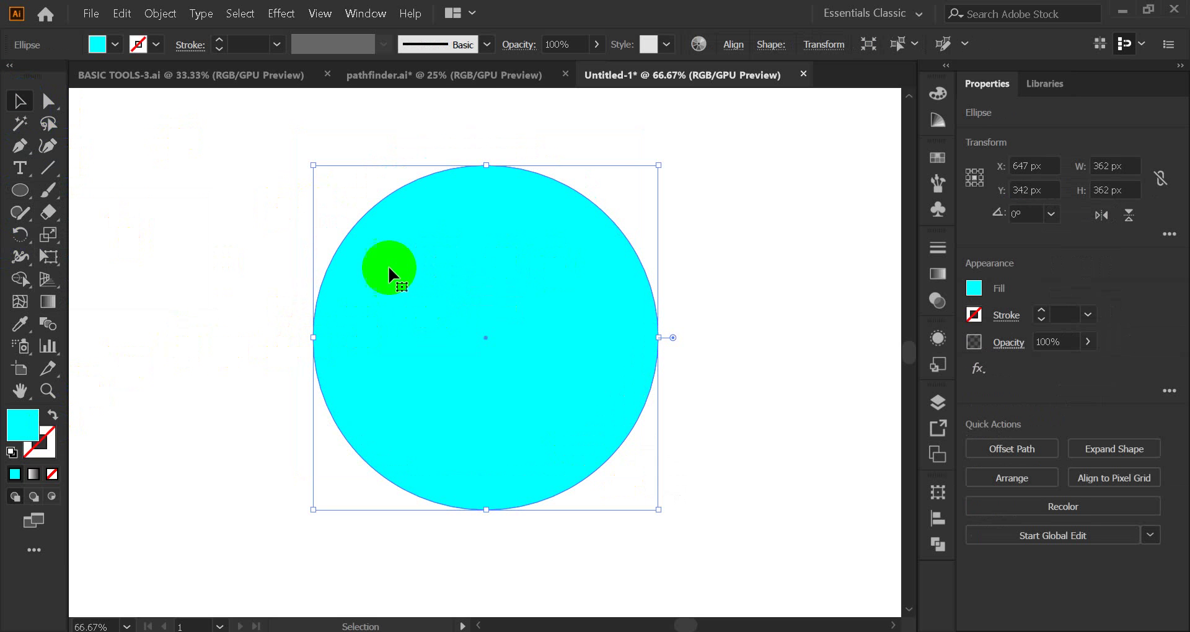
Swap the circle's fill and stroke so it becomes an unfilled outline.
click(53, 415)
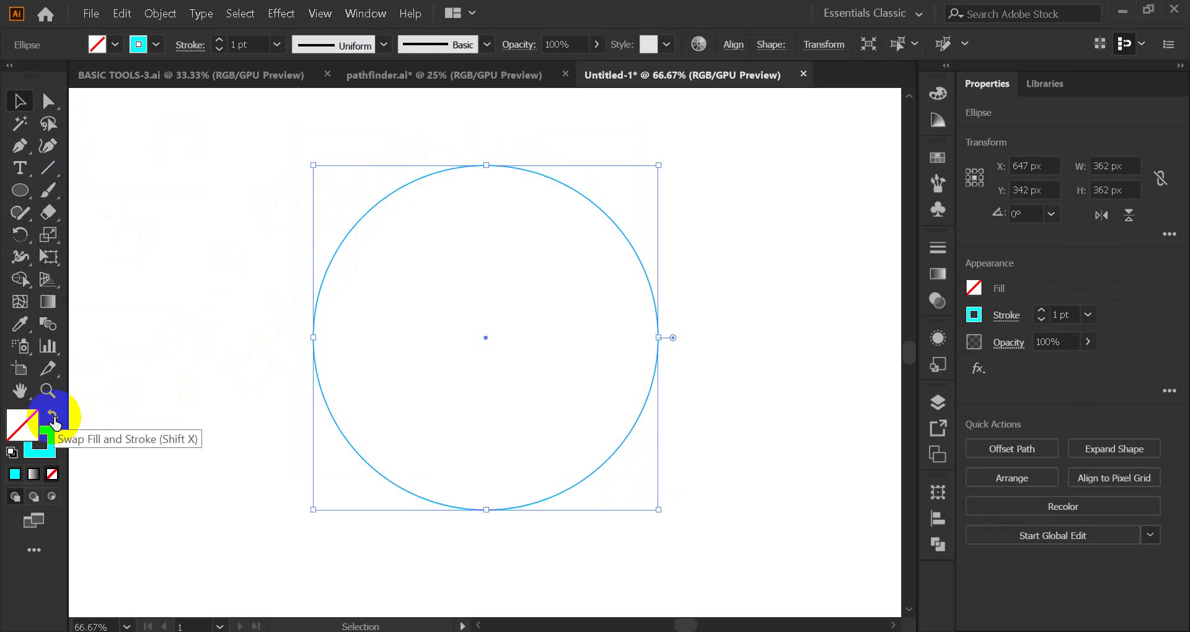
click(54, 445)
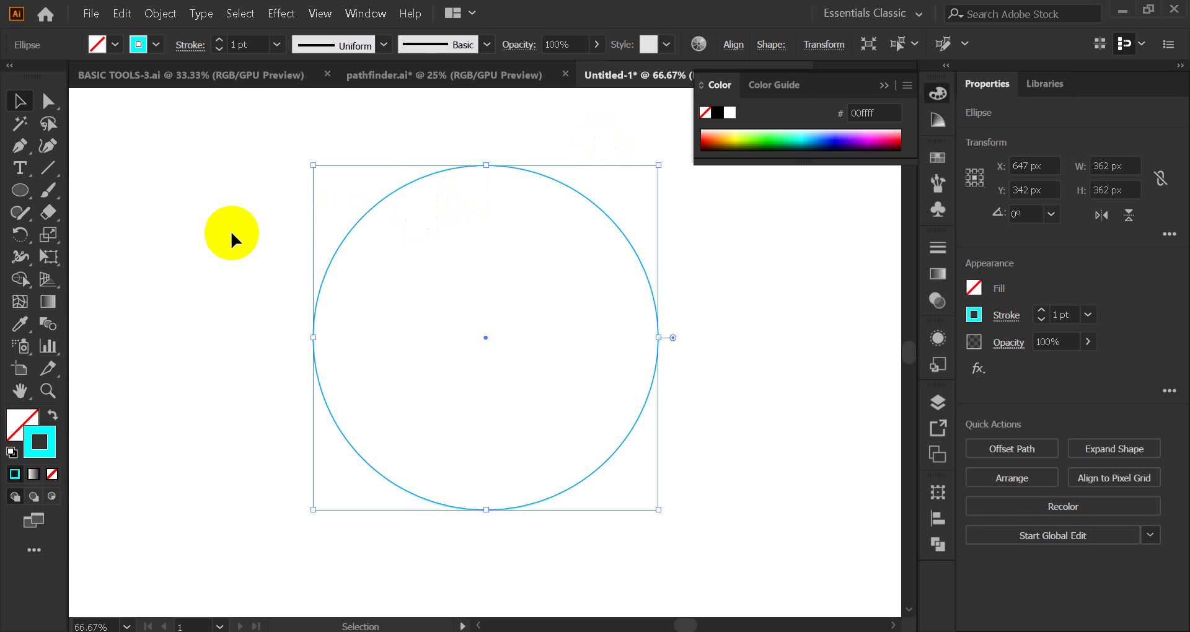
click(210, 236)
click(885, 85)
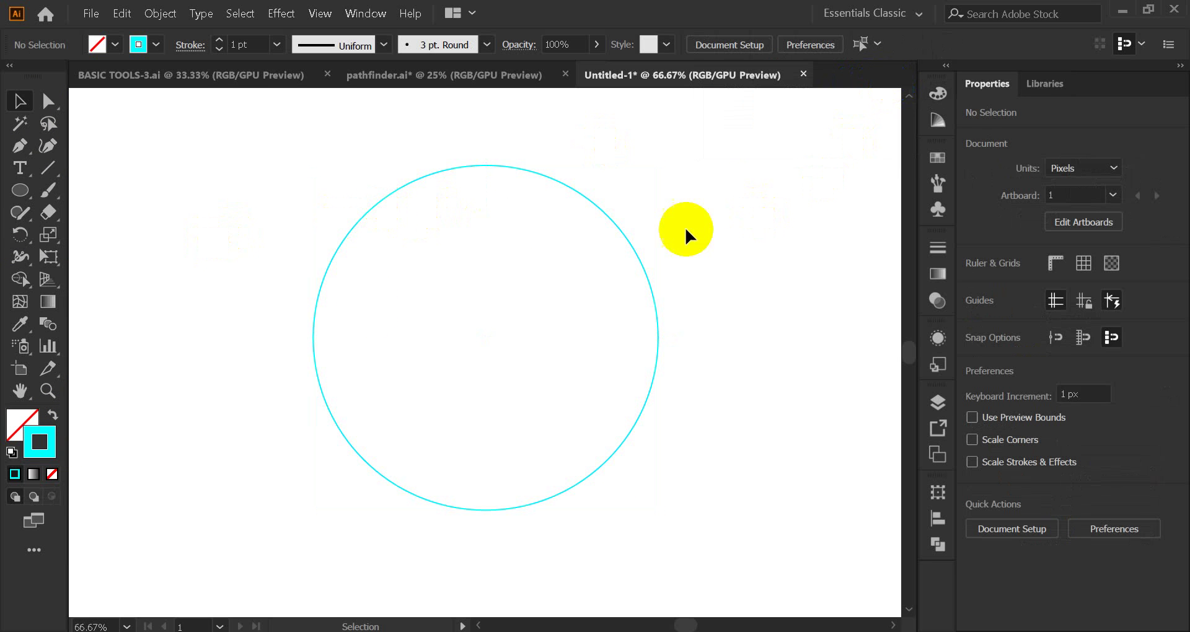
click(621, 232)
Make the circle's outline black and move the circle about 24 px lower.
click(938, 158)
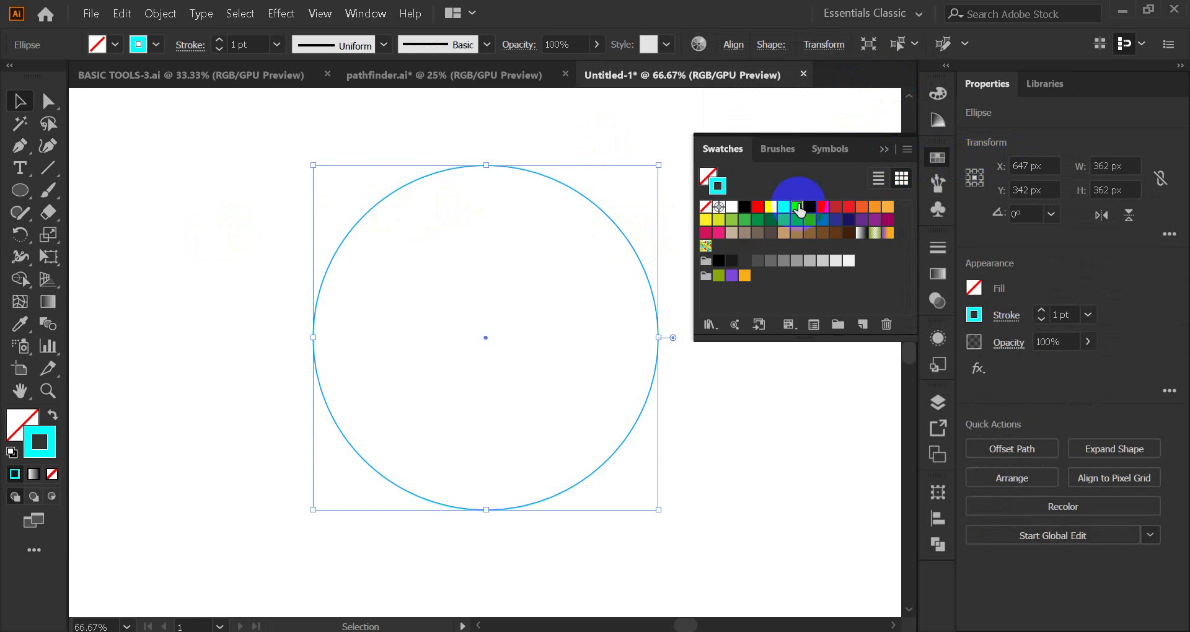
click(744, 206)
click(938, 158)
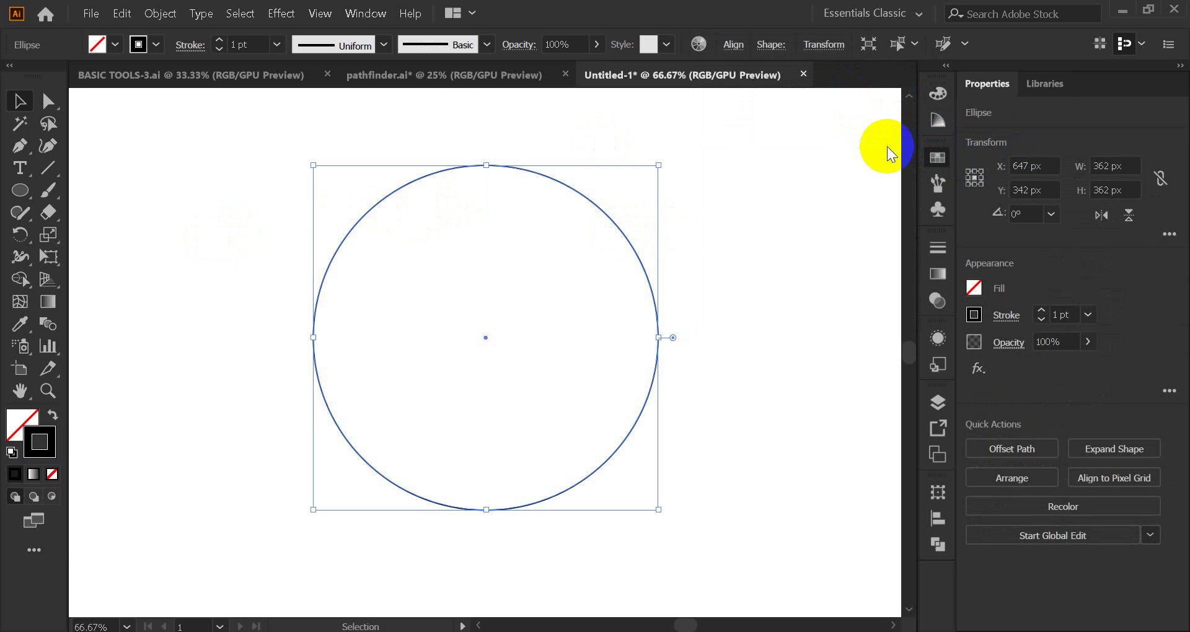
click(683, 254)
drag(648, 252, 651, 267)
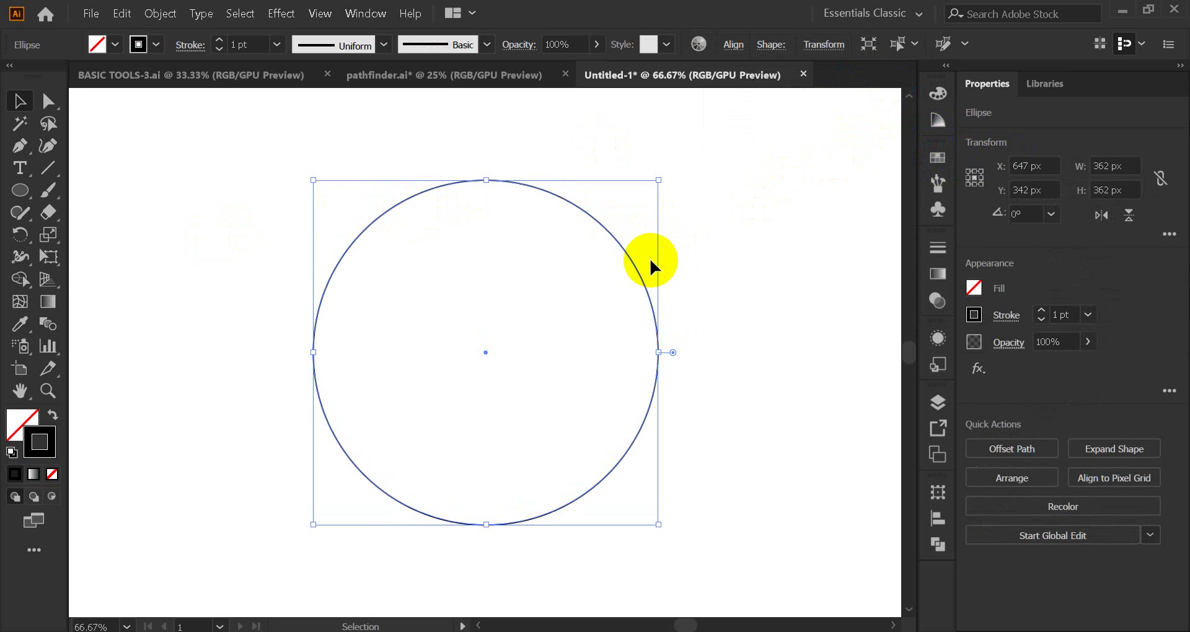
click(305, 266)
click(360, 246)
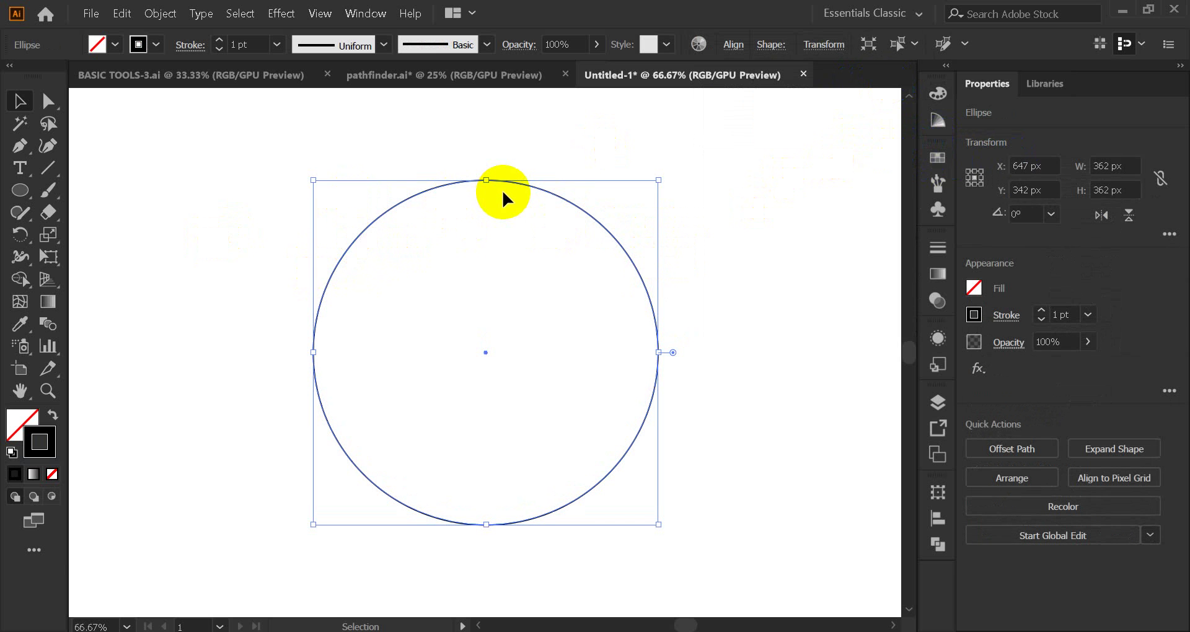
Show the Stroke panel from the Window menu, displaying the circle's 1 pt weight.
click(366, 13)
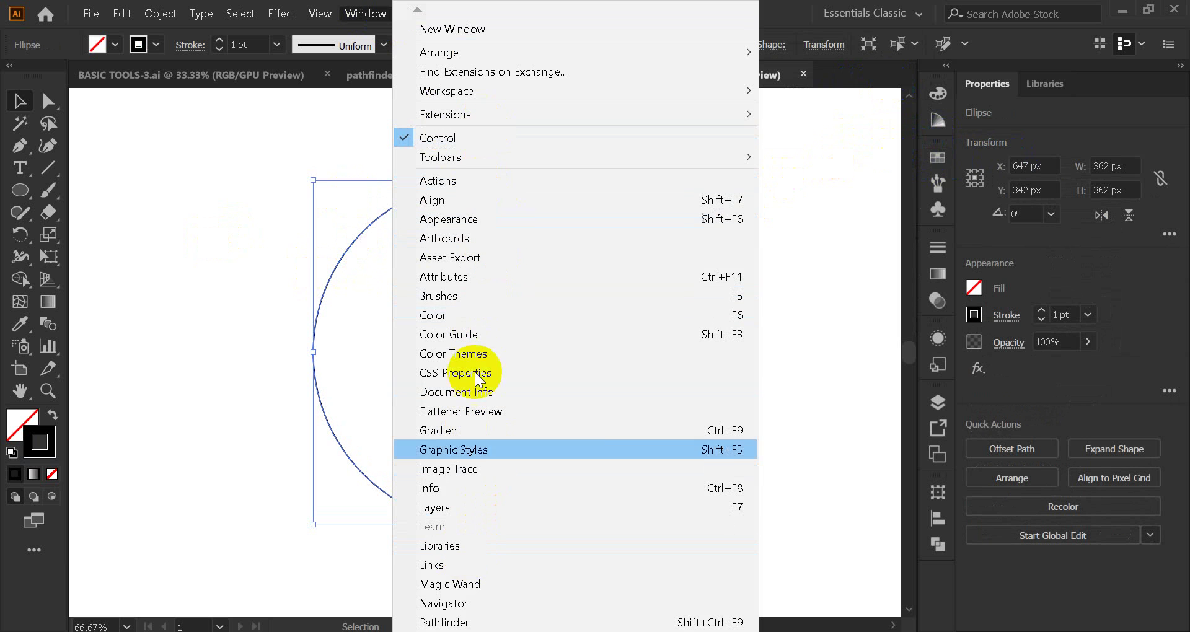
scroll(446, 623, down, 1)
scroll(446, 623, down, 1)
scroll(446, 623, down, 2)
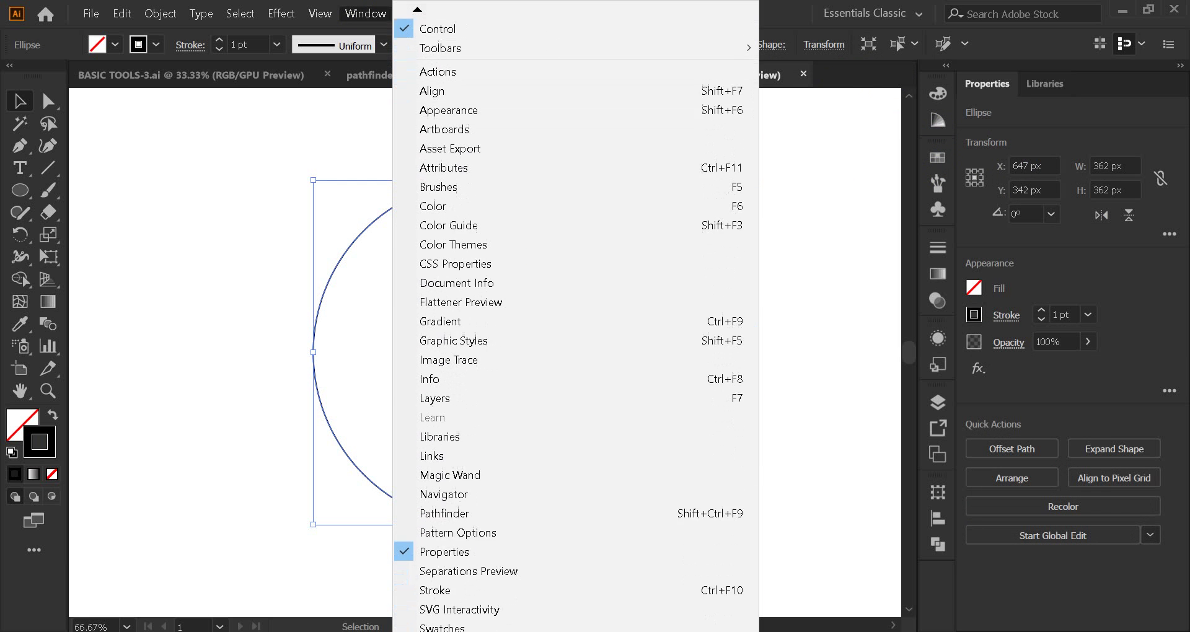
scroll(446, 623, down, 3)
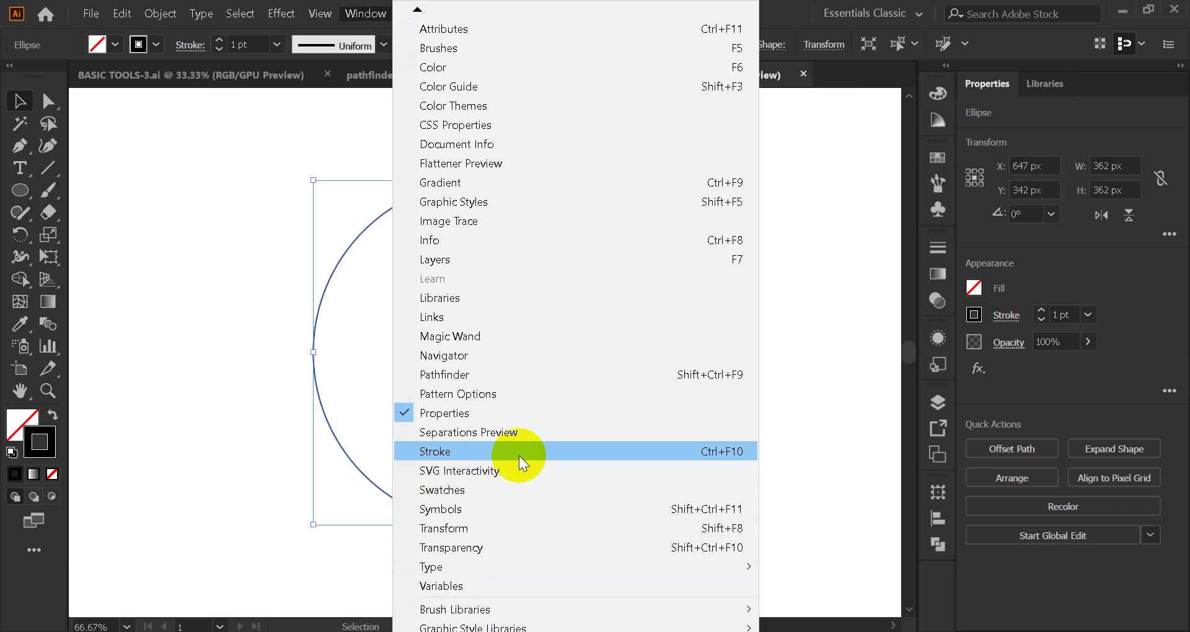
click(546, 456)
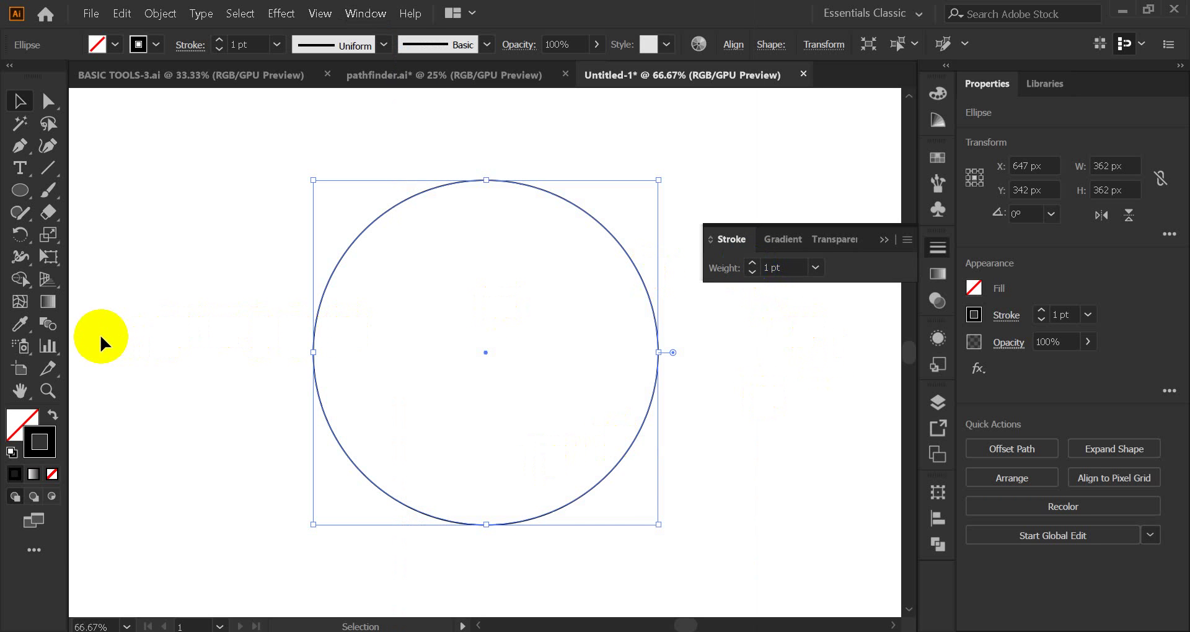
Raise the circle's outline weight to 4 pt and preview it deselected.
click(220, 40)
click(219, 40)
click(219, 40)
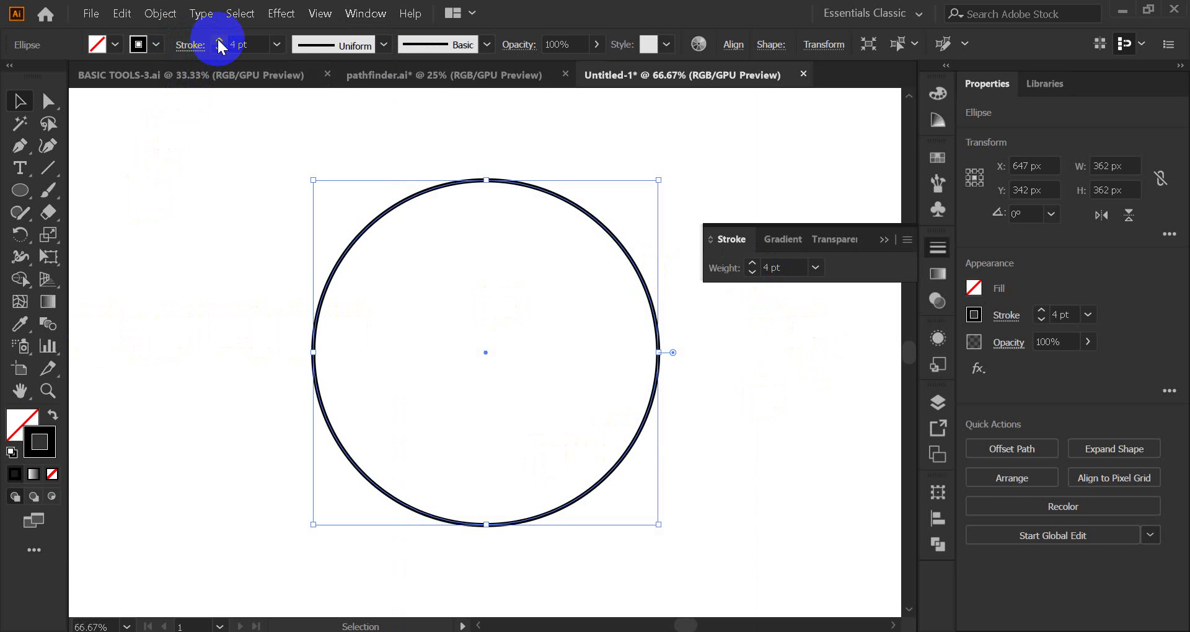
click(202, 319)
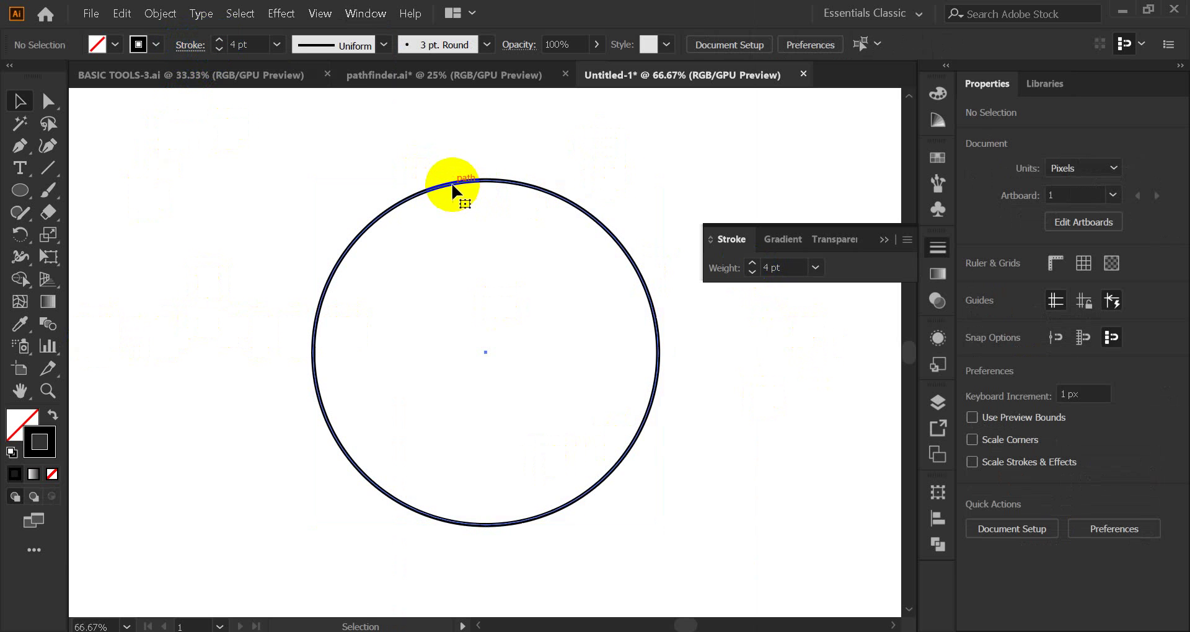
click(472, 182)
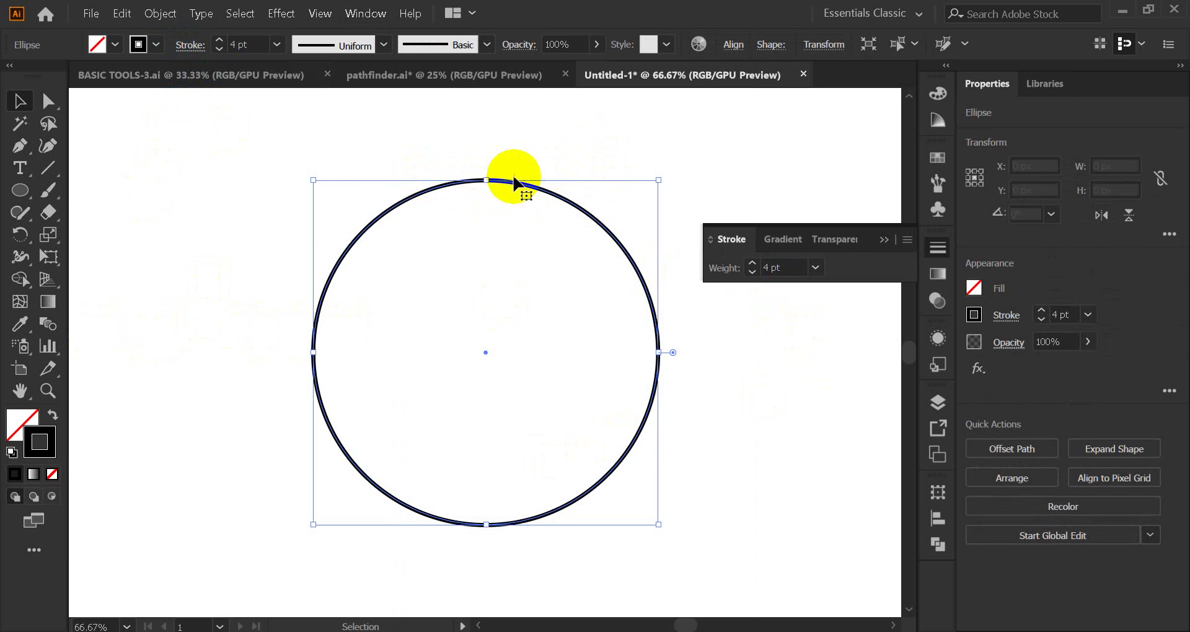
click(252, 194)
click(366, 229)
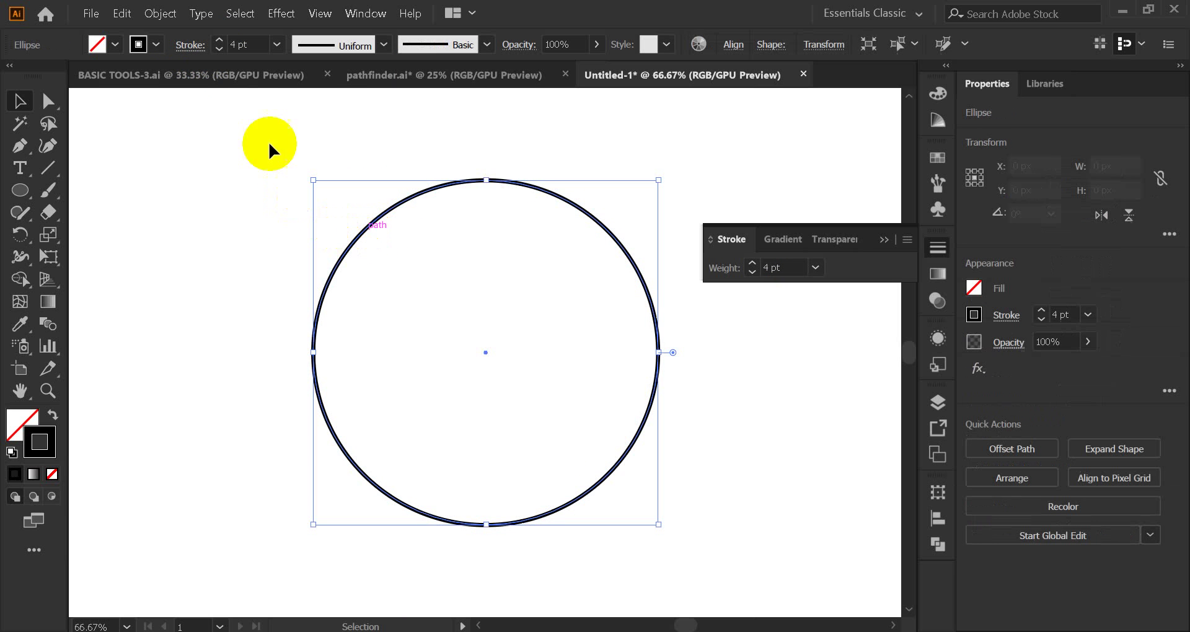
Try outline weights from 3 pt up to 6 pt, settling back at 3 pt.
click(220, 49)
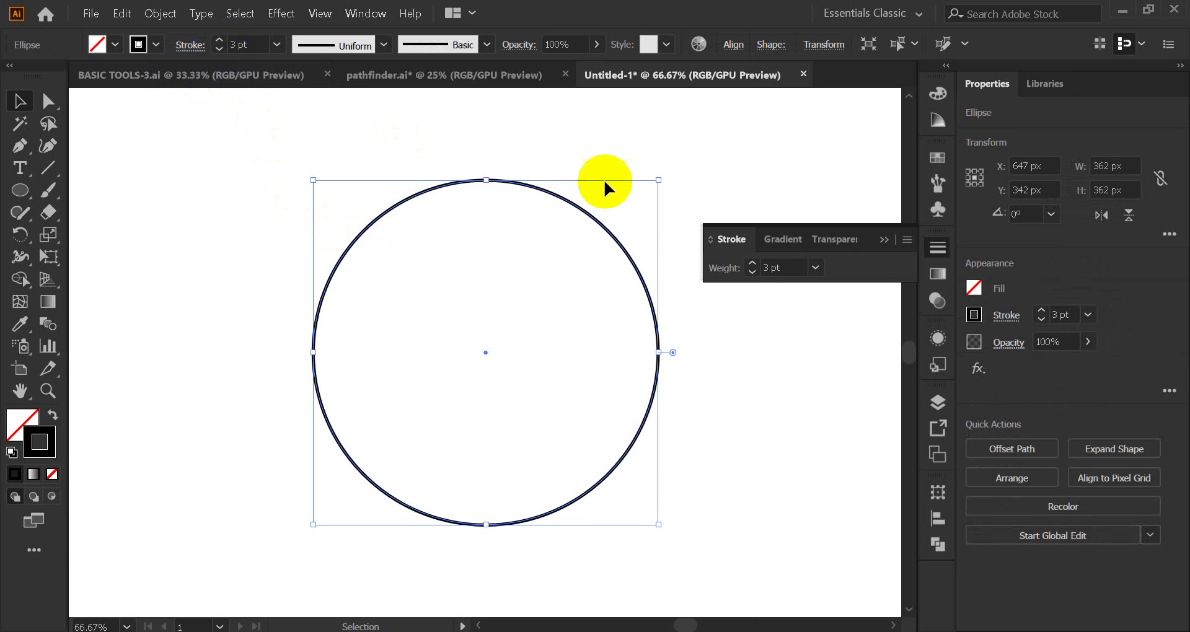
click(752, 264)
click(752, 264)
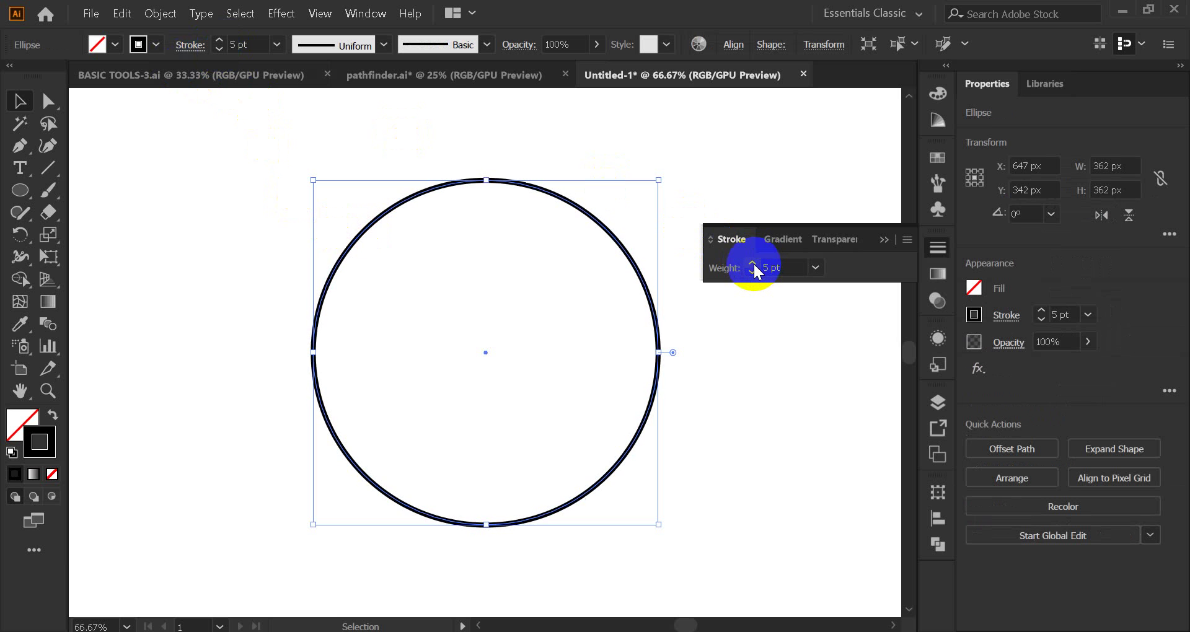
click(752, 265)
click(752, 271)
click(752, 271)
click(751, 271)
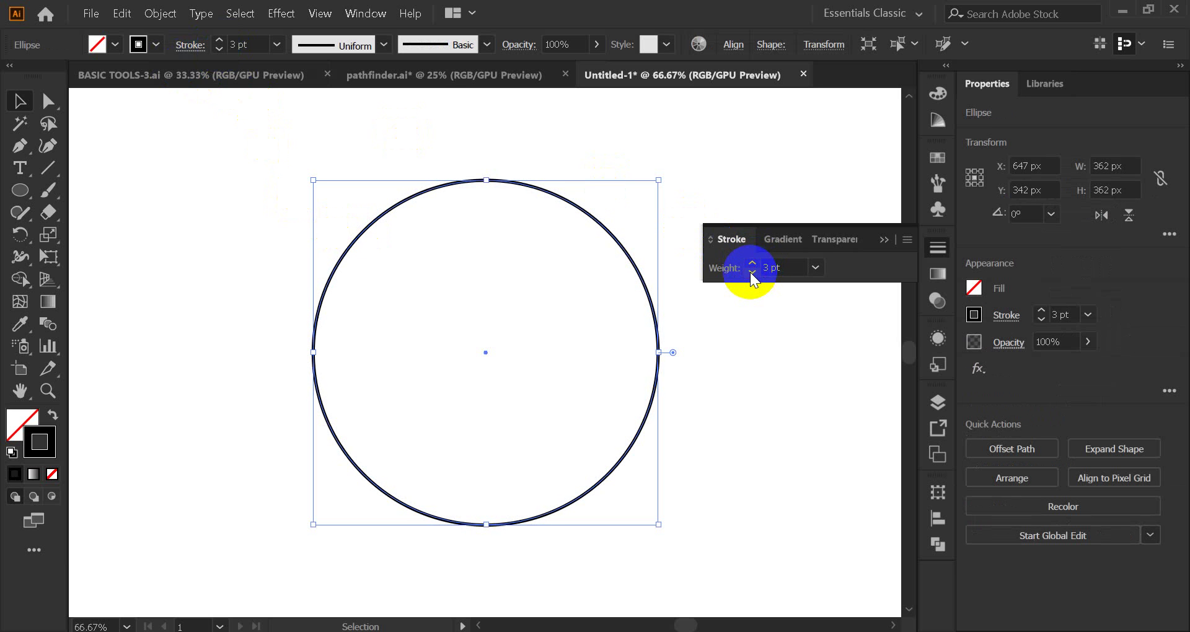
click(718, 390)
alt+scroll(537, 355, down, 2)
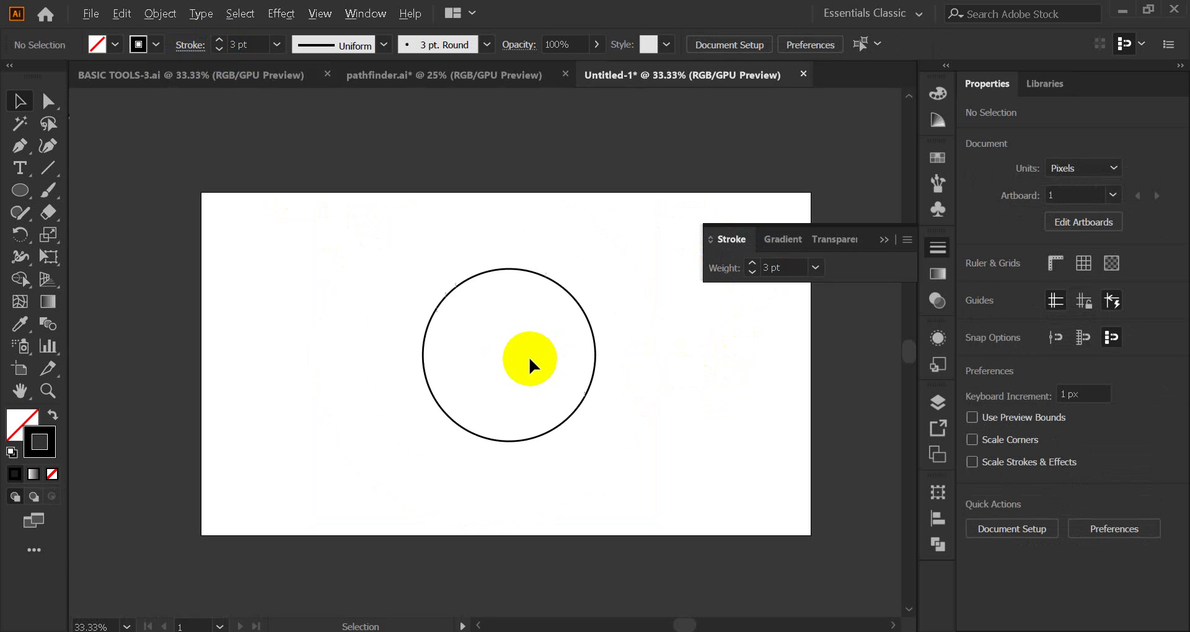
alt+scroll(528, 370, up, 2)
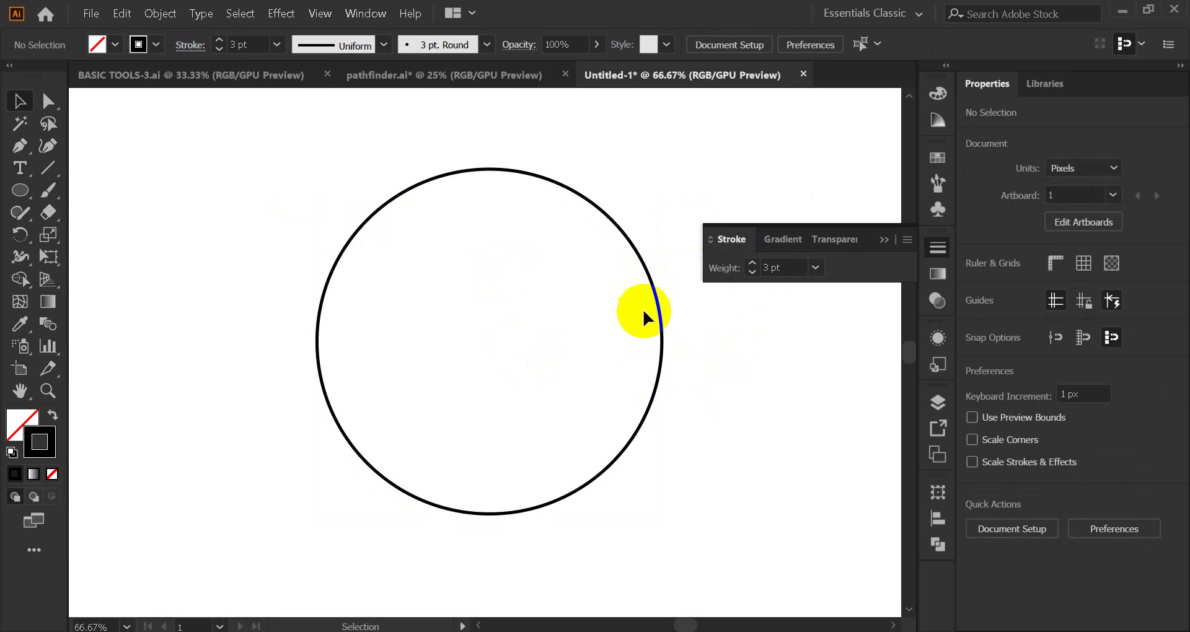
Nudge the circle down to Y 358, set a 4 pt weight, and close the Stroke panel.
click(660, 313)
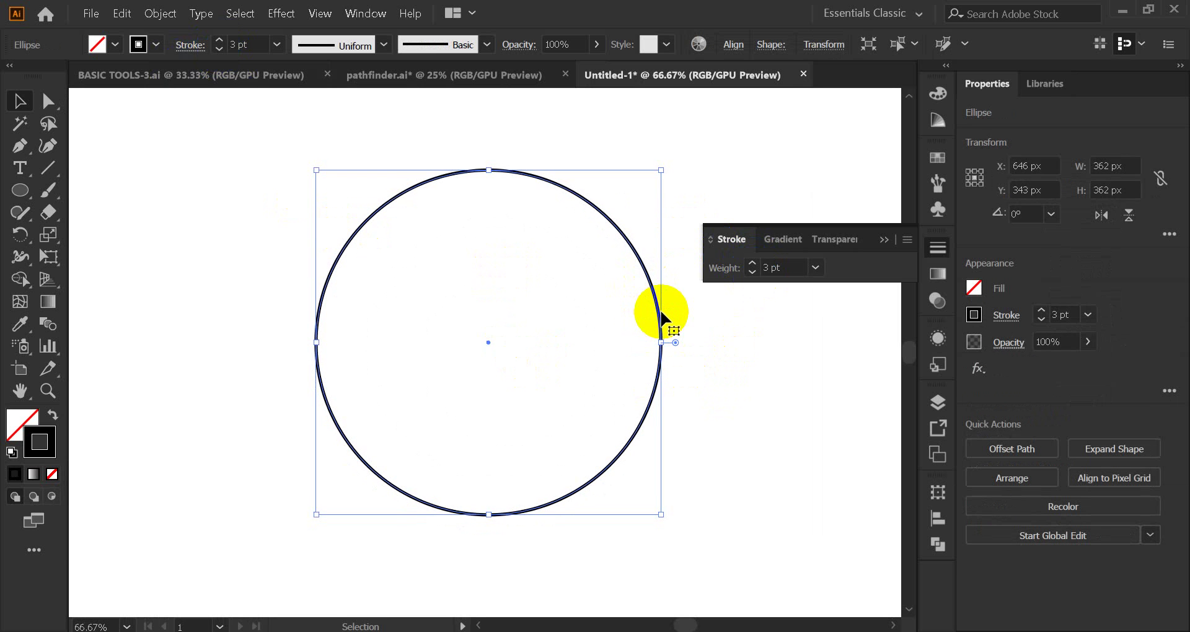
key(Down)
key(Down)
key(Down)
key(Down)
key(Down)
key(Down)
click(752, 265)
click(752, 264)
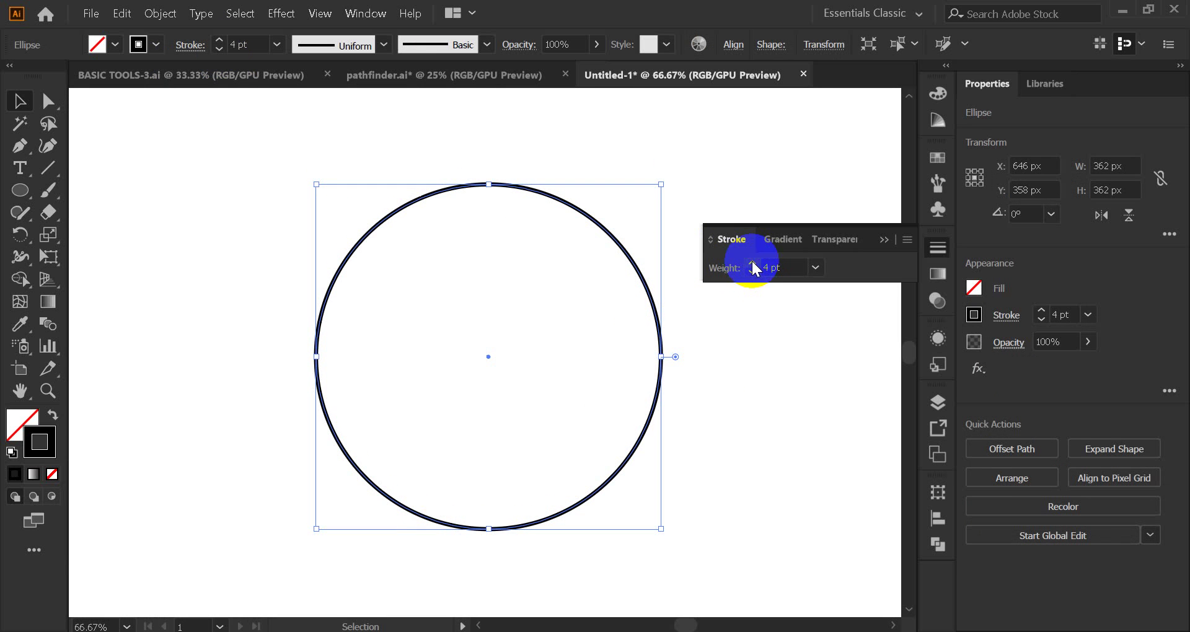
click(878, 239)
click(359, 329)
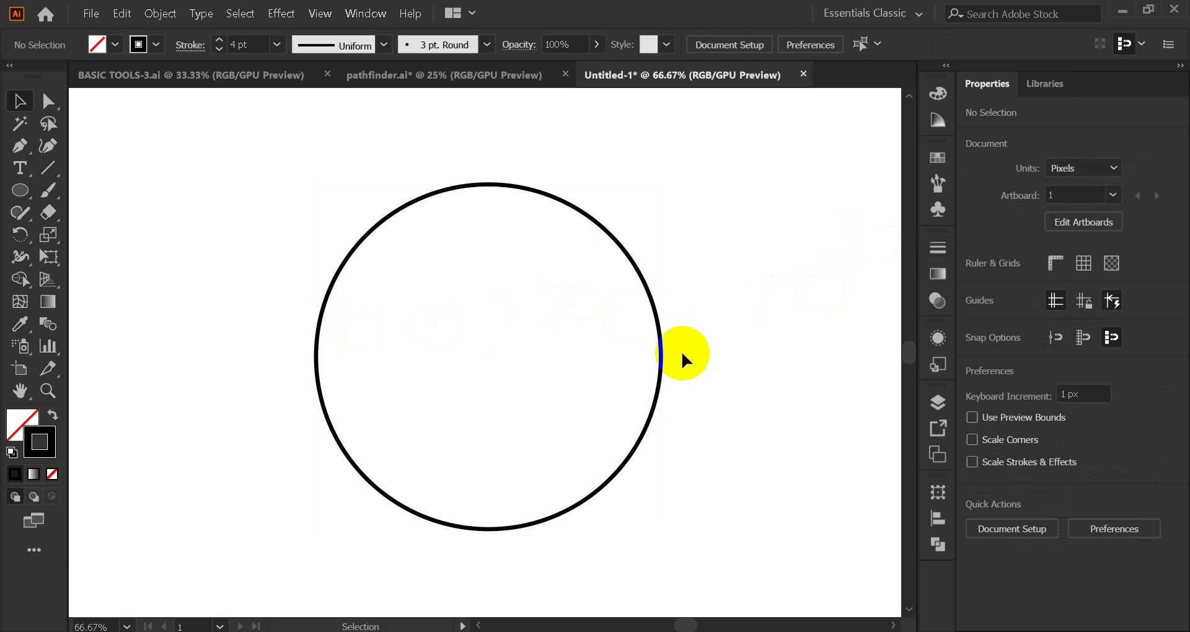
click(658, 349)
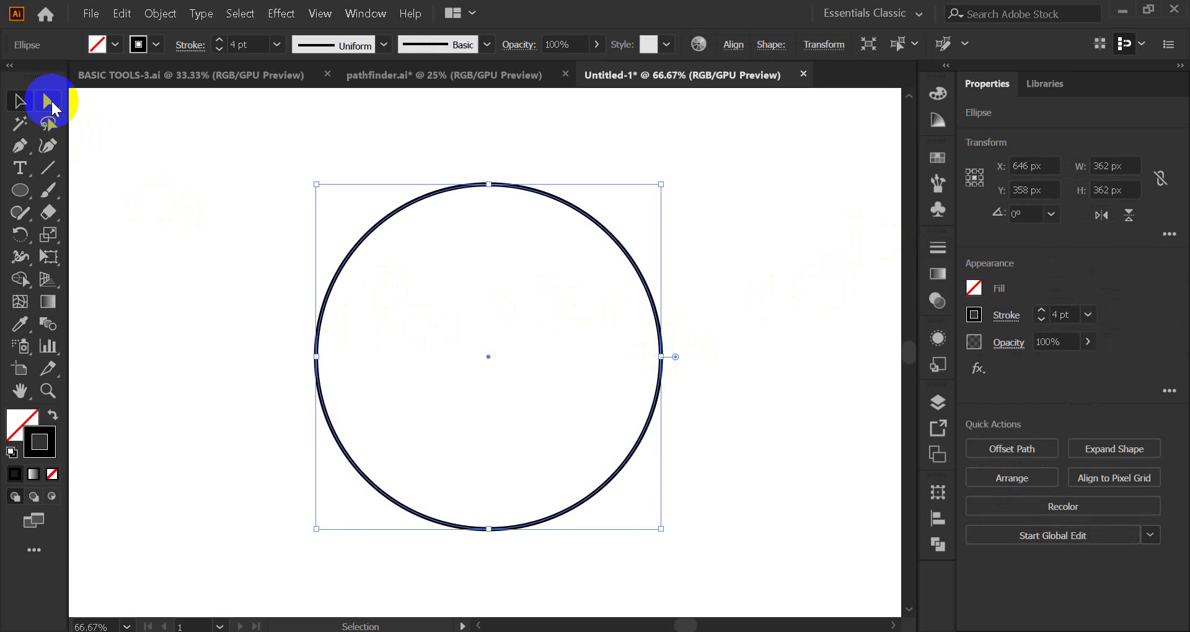
click(48, 101)
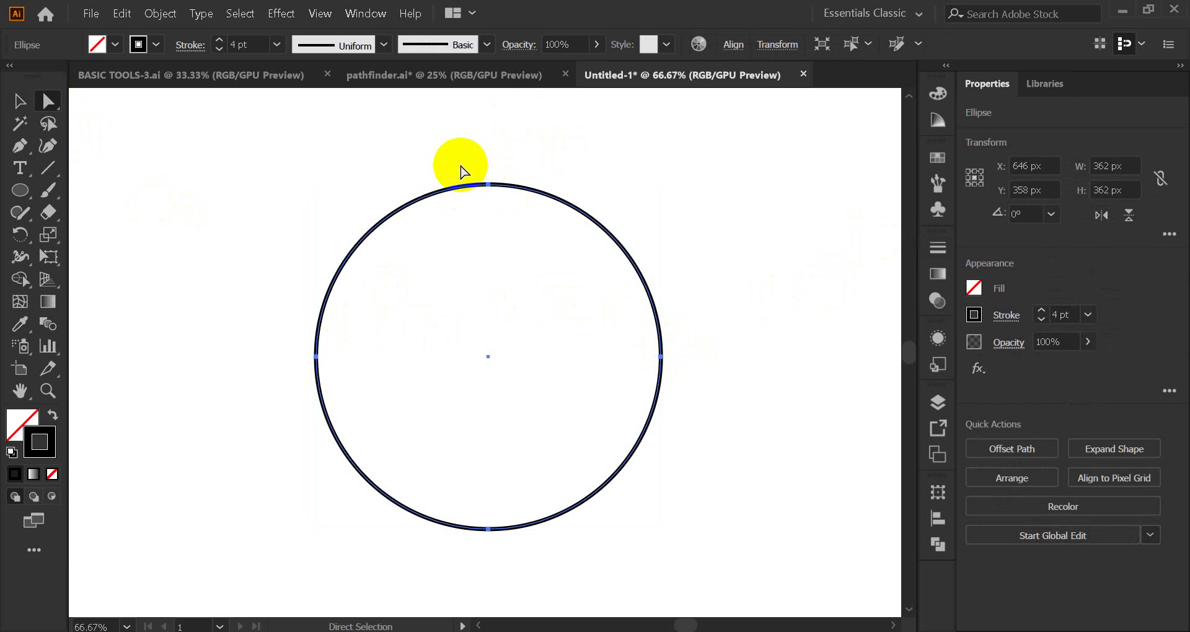
click(488, 184)
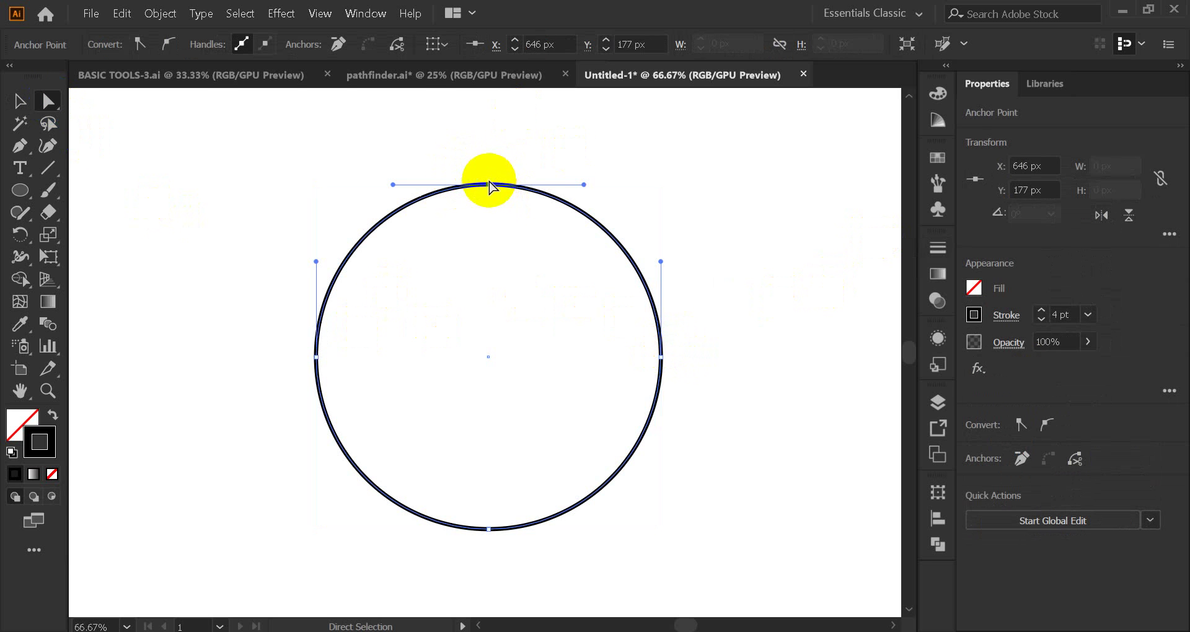
drag(489, 186, 490, 186)
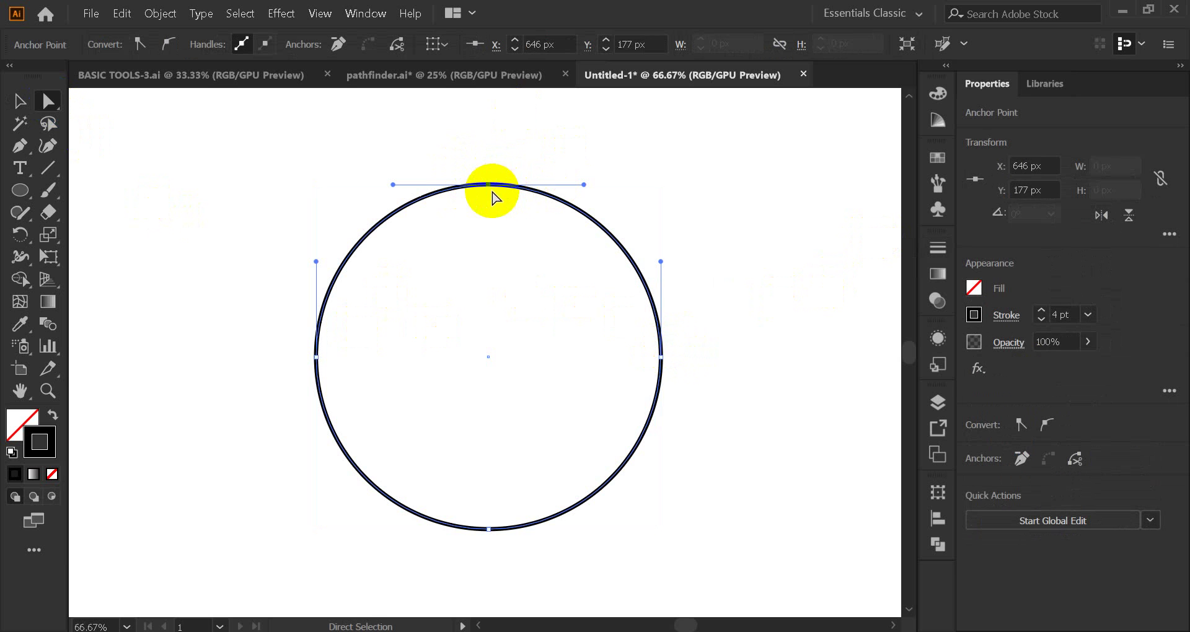
key(Up)
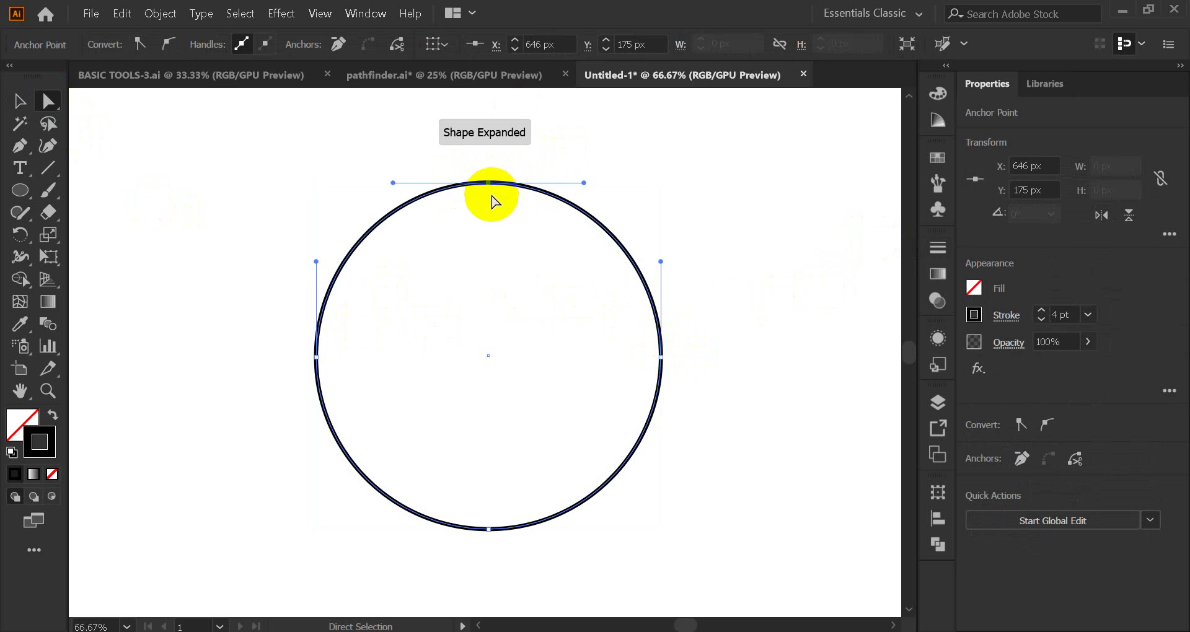
key(Up)
key(Up)
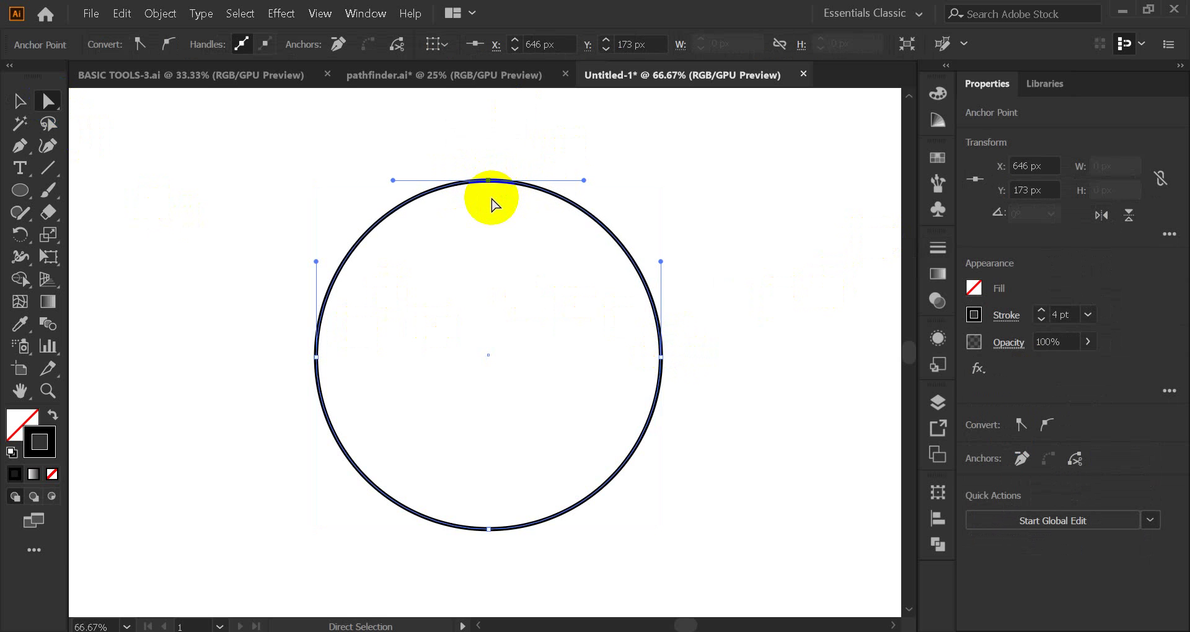
drag(493, 181, 493, 168)
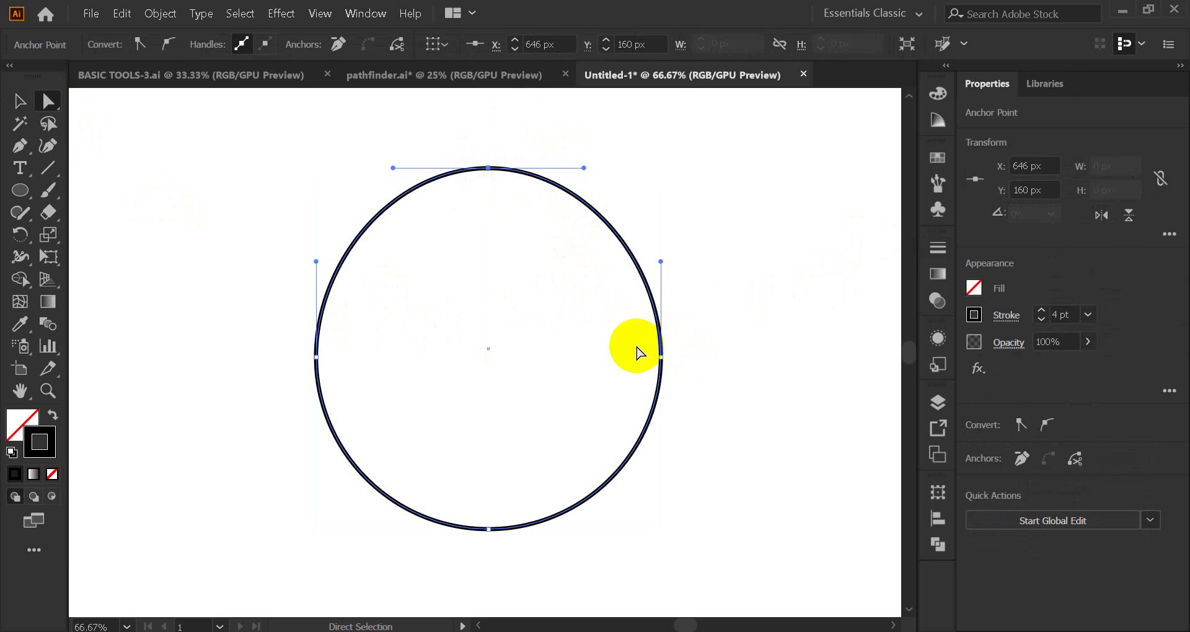
drag(642, 344, 678, 361)
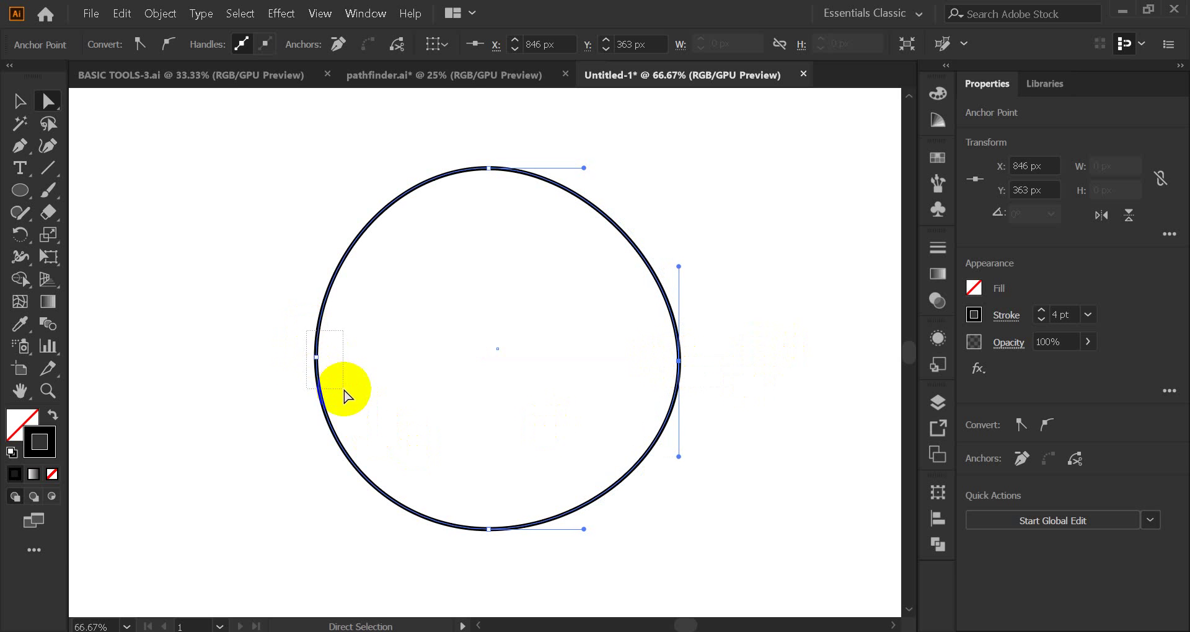
click(317, 359)
drag(322, 361, 314, 362)
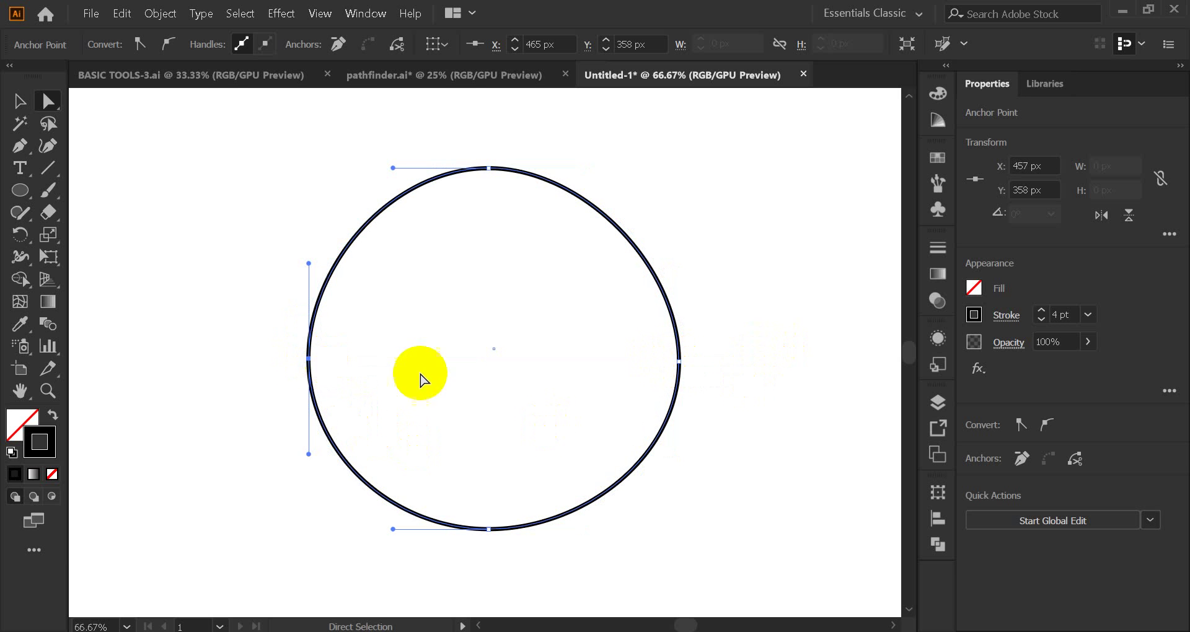
drag(488, 526, 484, 508)
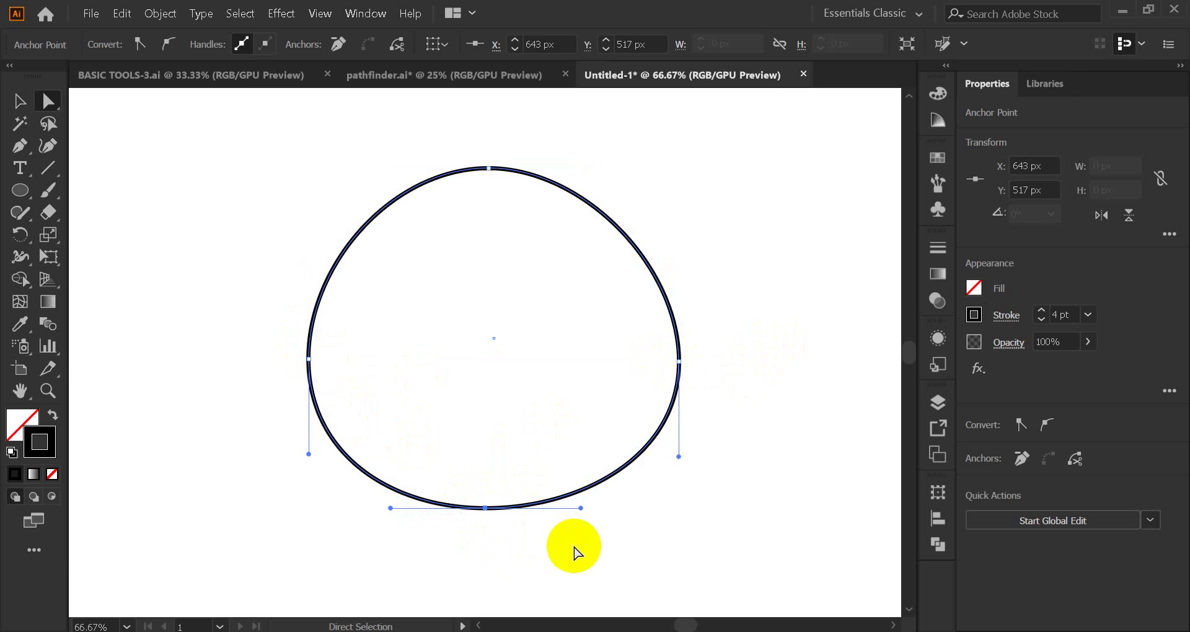
click(681, 527)
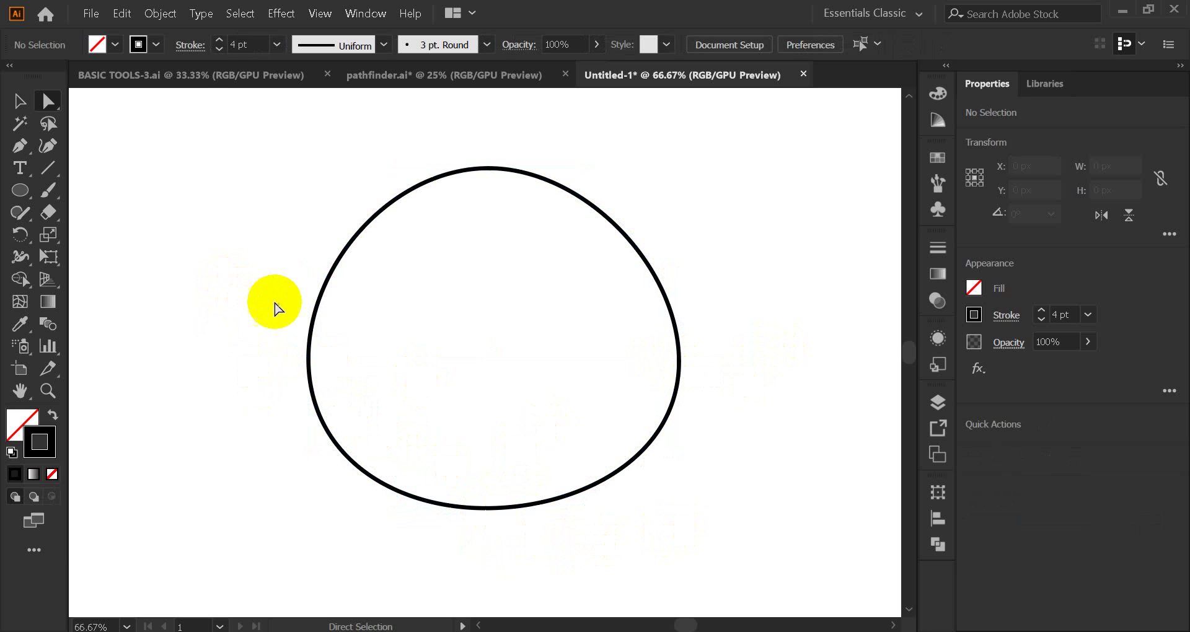
scroll(378, 310, up, 1)
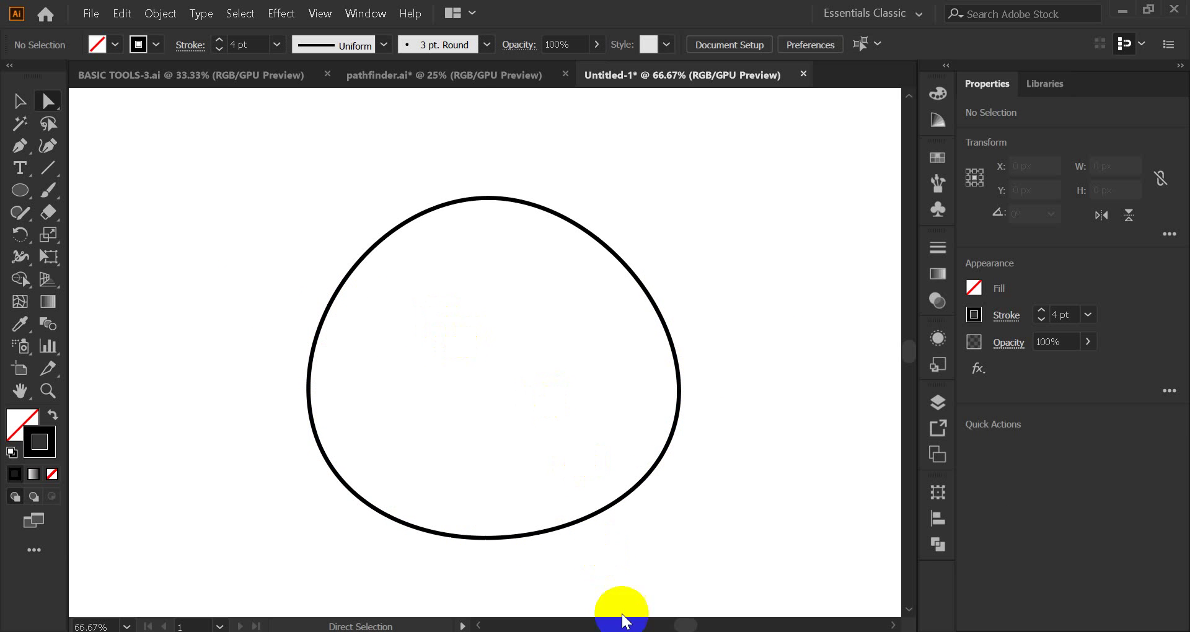
click(559, 590)
click(764, 293)
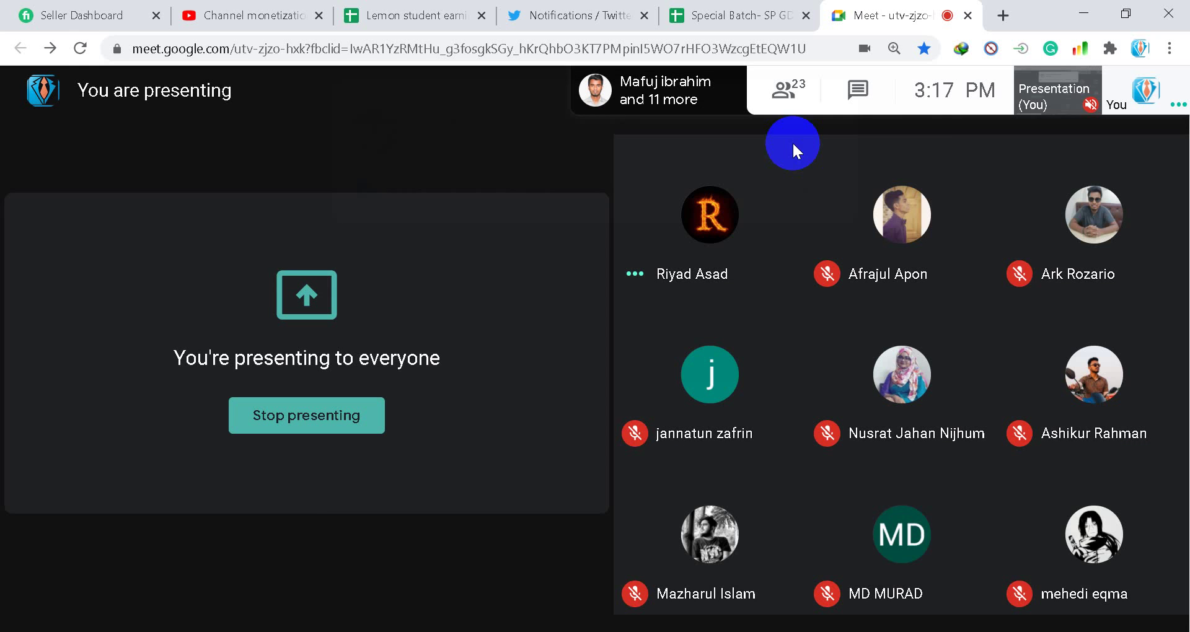
key(alt+Tab)
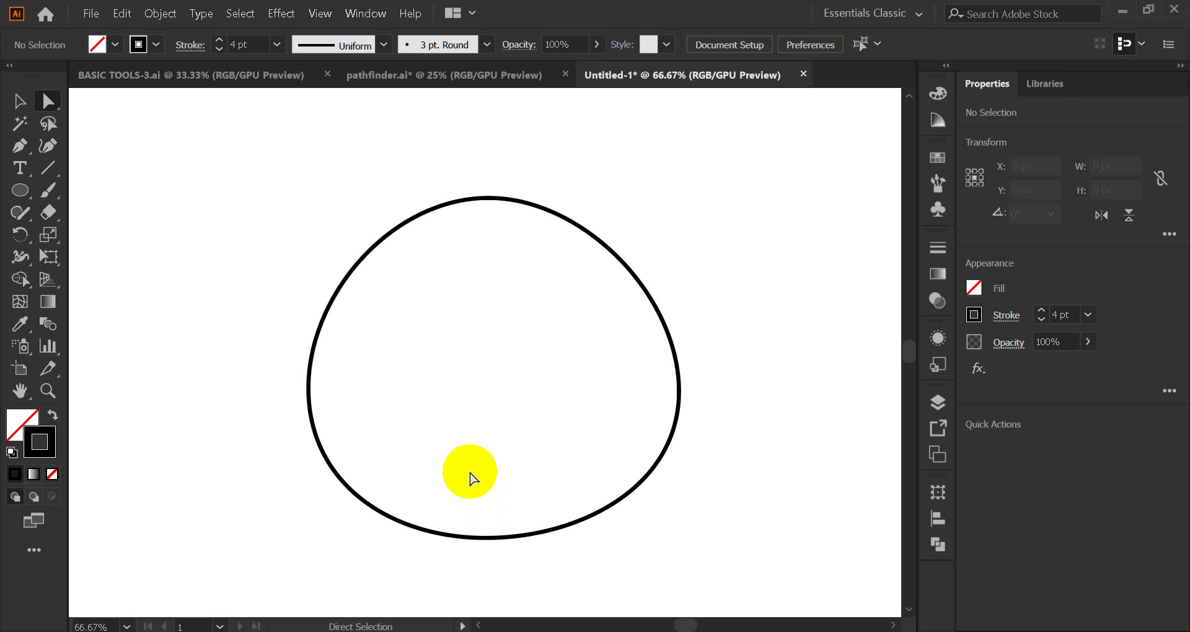
key(ctrl+z)
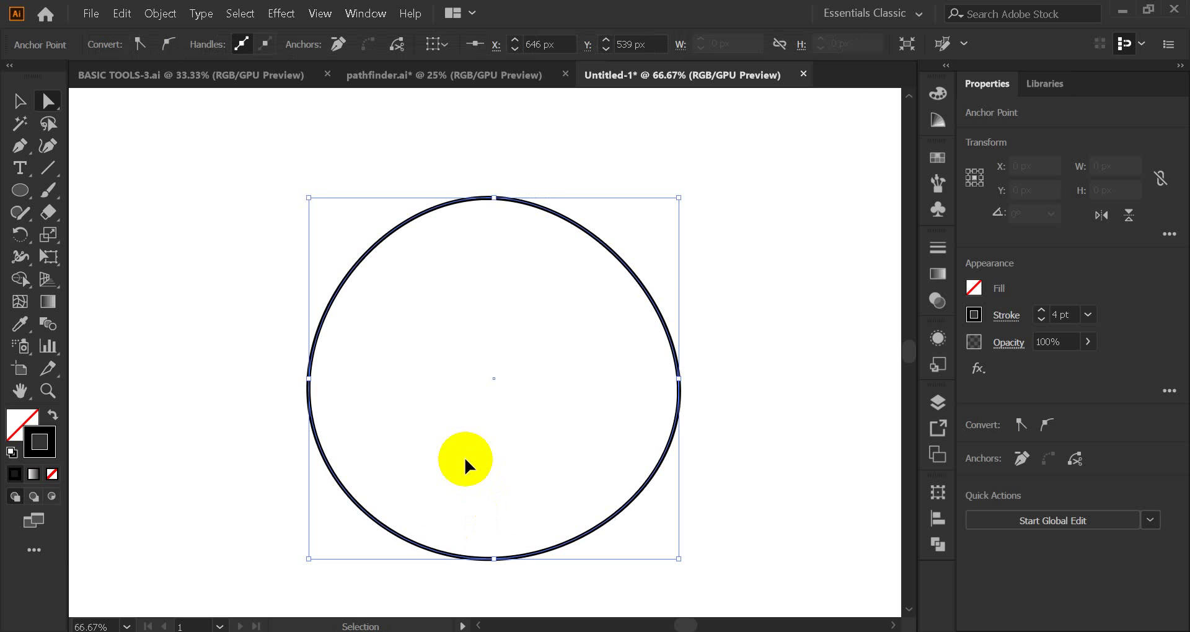
key(ctrl+z)
key(ctrl+z)
key(ctrl+z)
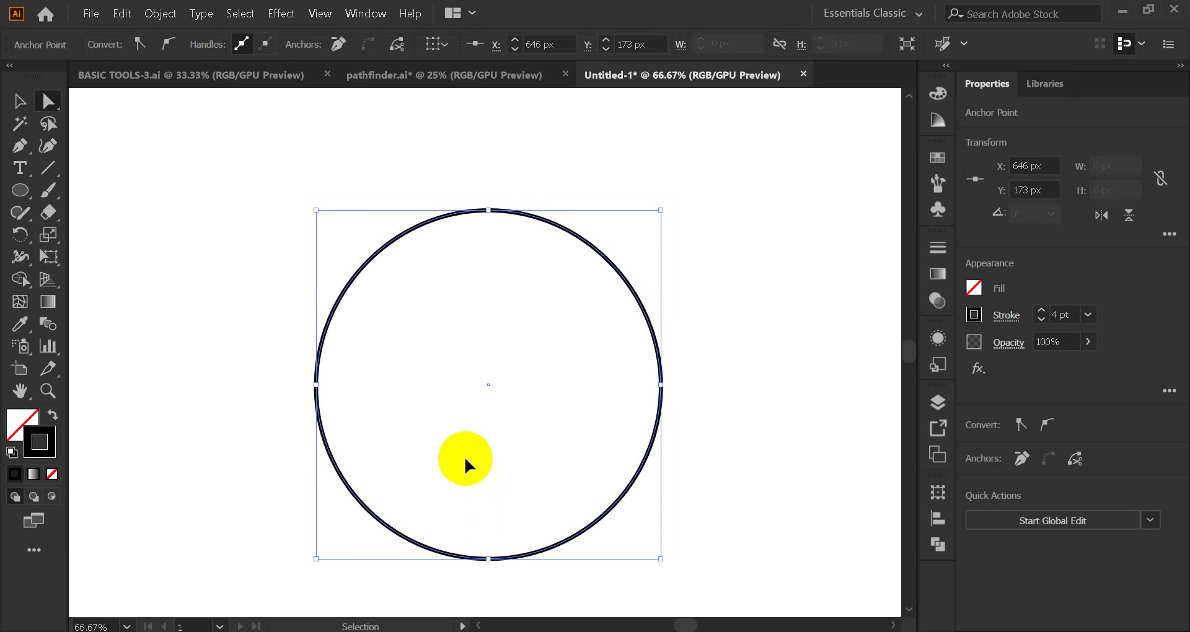
click(18, 101)
Pull the circle's top anchor point upward with the Direct Selection Tool.
click(245, 197)
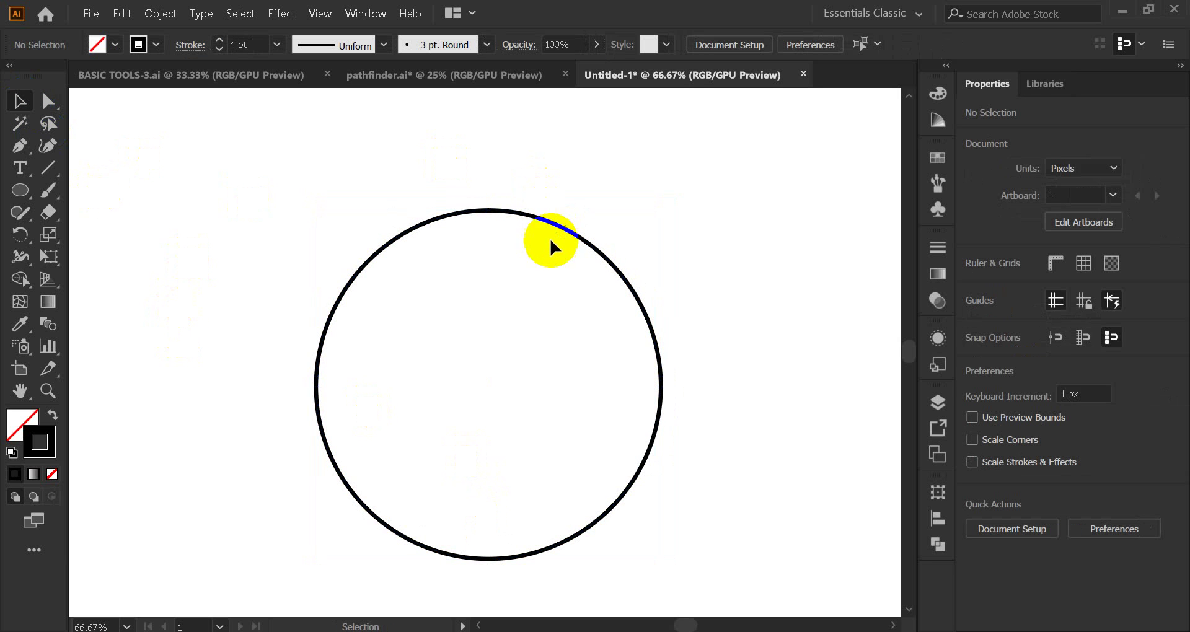
click(552, 226)
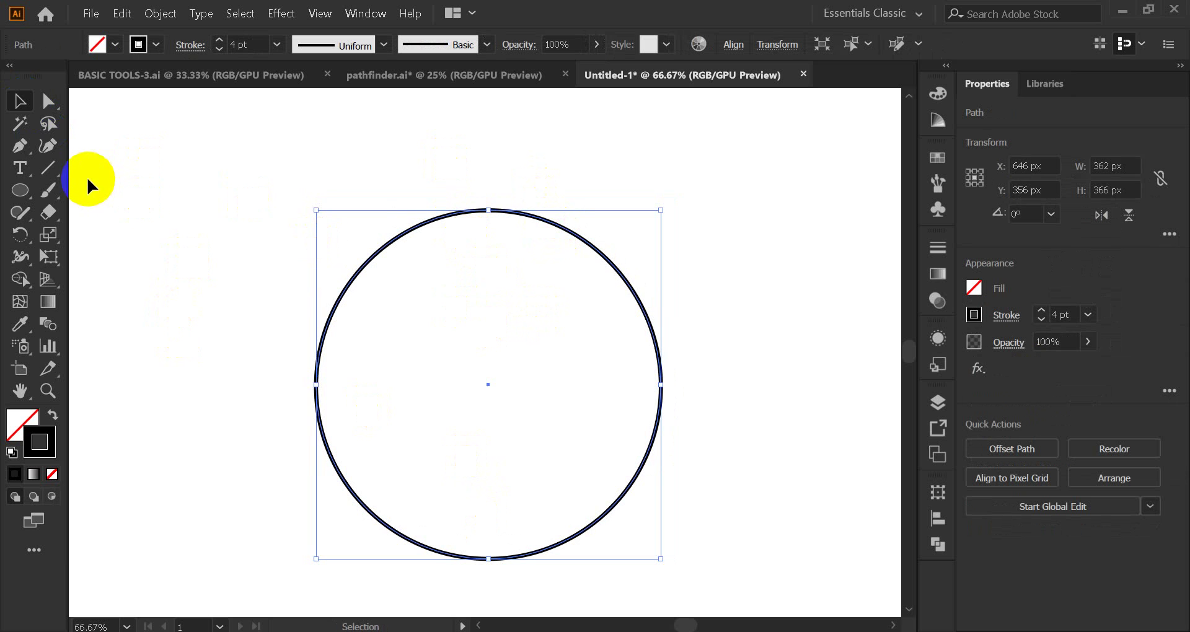
click(48, 104)
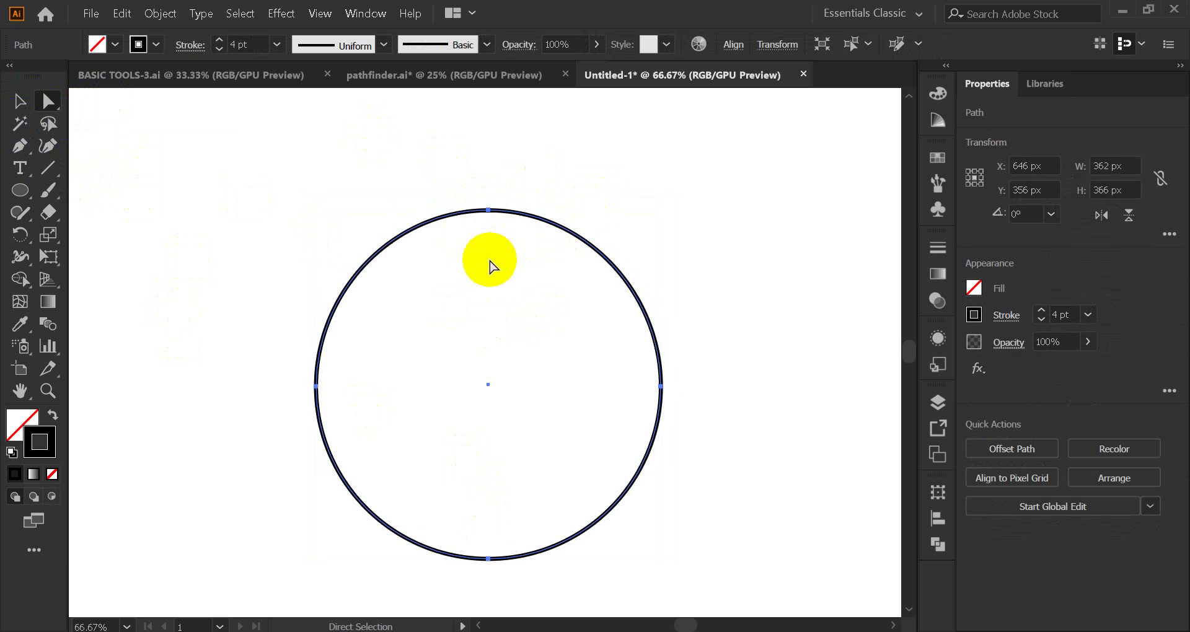
scroll(489, 259, up, 1)
scroll(493, 257, up, 1)
scroll(502, 254, down, 1)
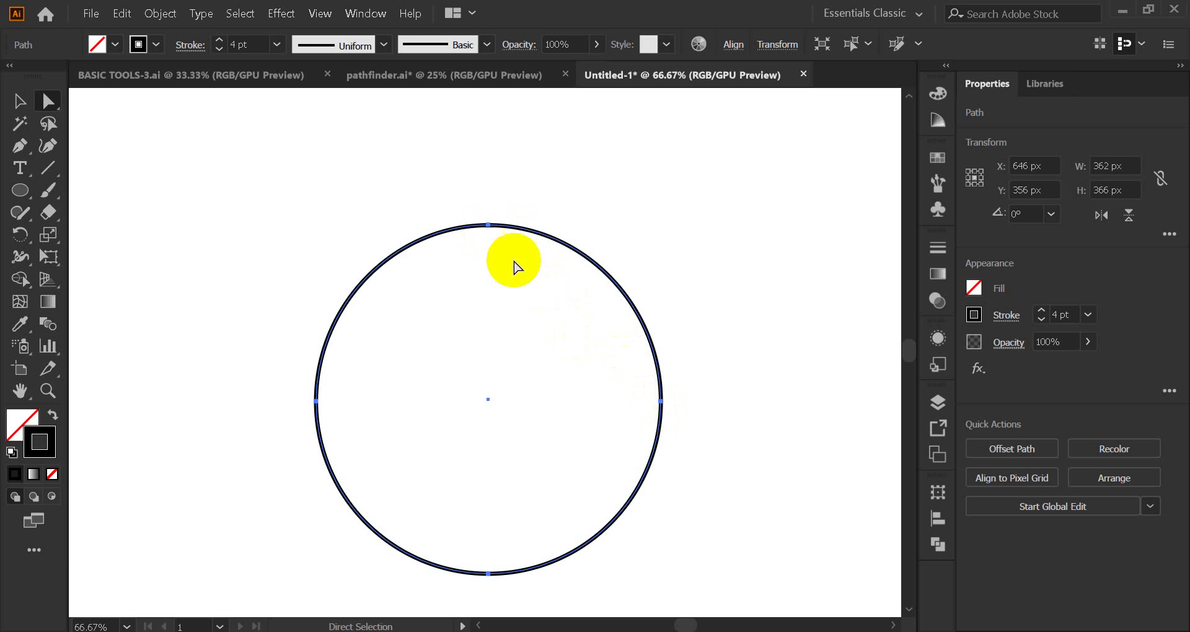
click(489, 227)
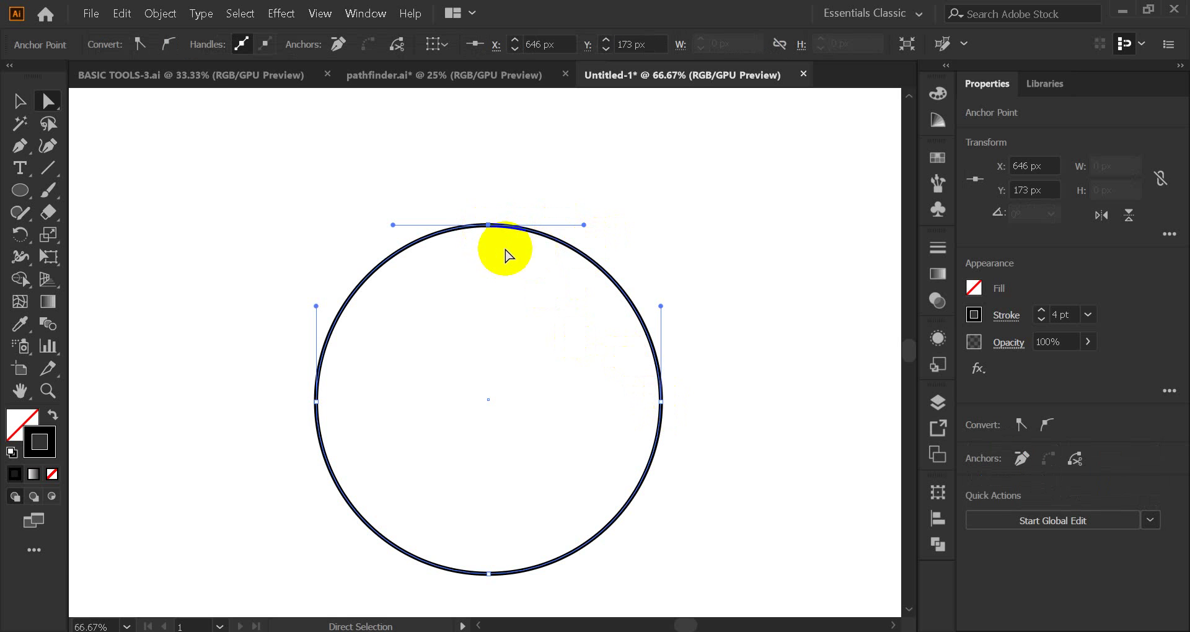
drag(492, 228, 488, 207)
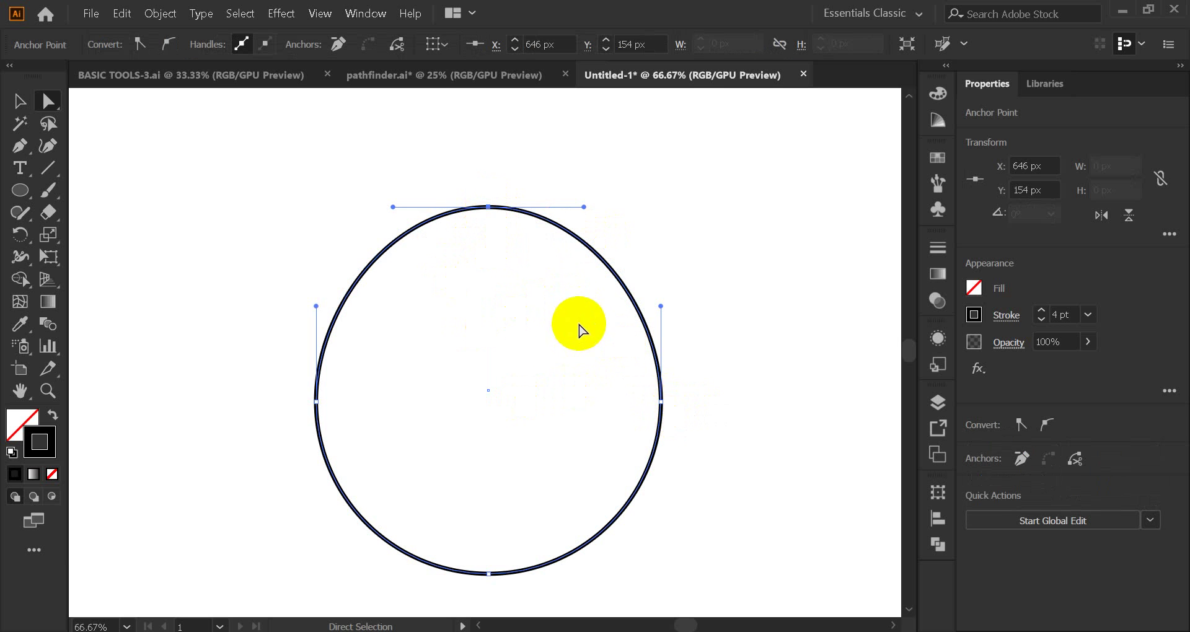
Push the left and right anchors outward and lift the bottom anchor about 20 px.
click(660, 403)
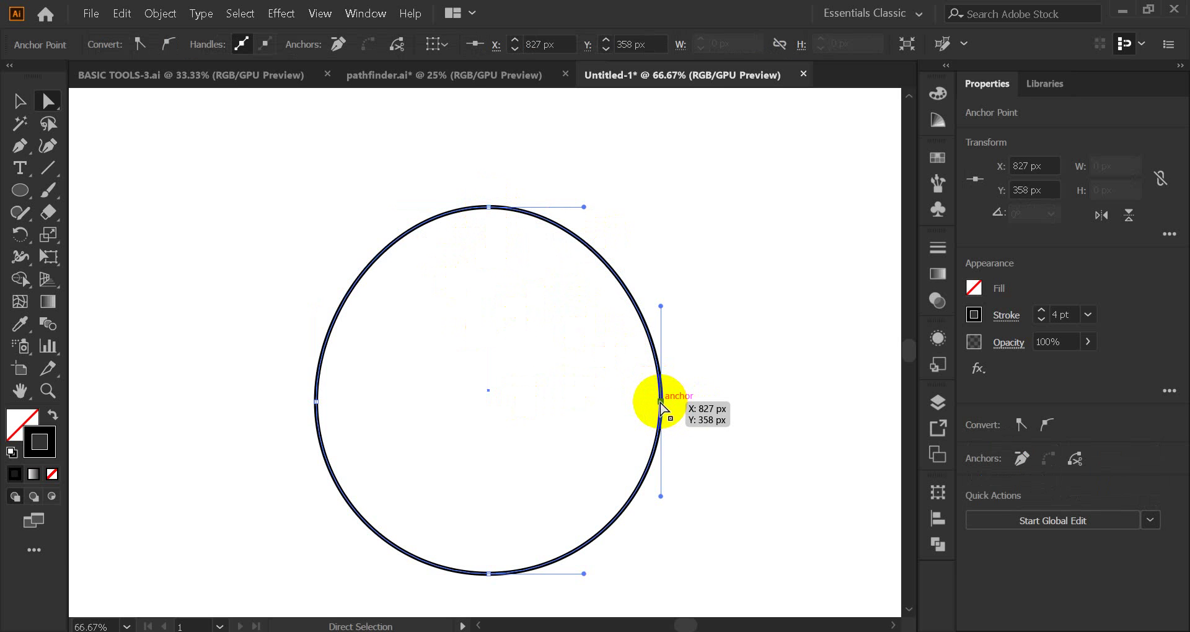
drag(660, 403, 679, 405)
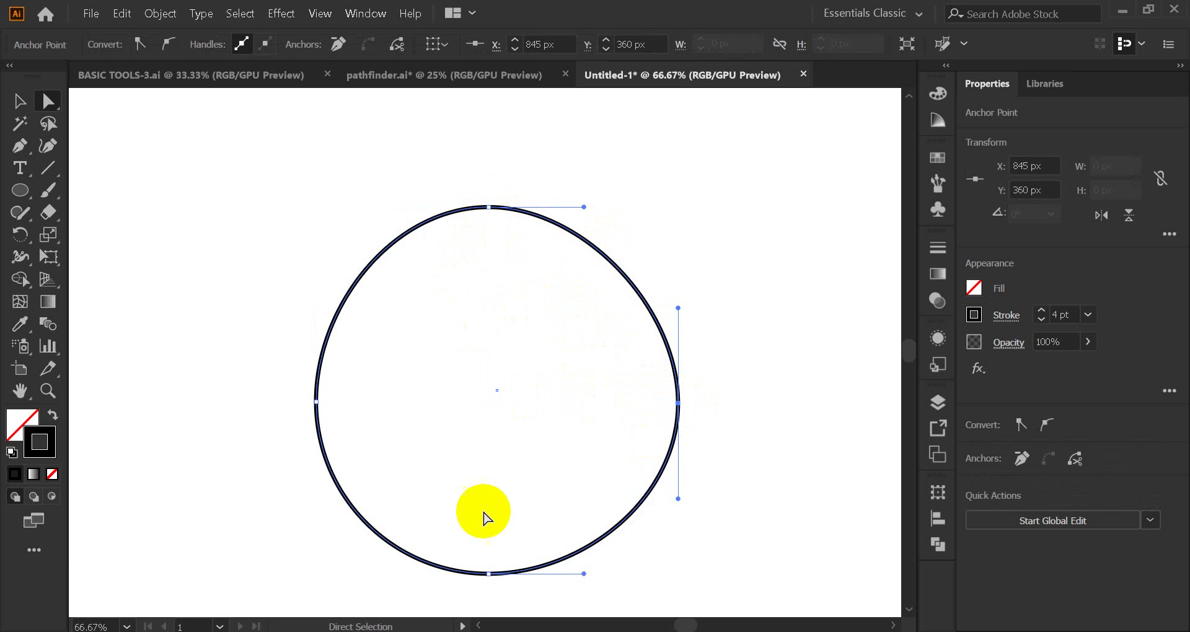
drag(316, 402, 303, 404)
drag(489, 573, 487, 552)
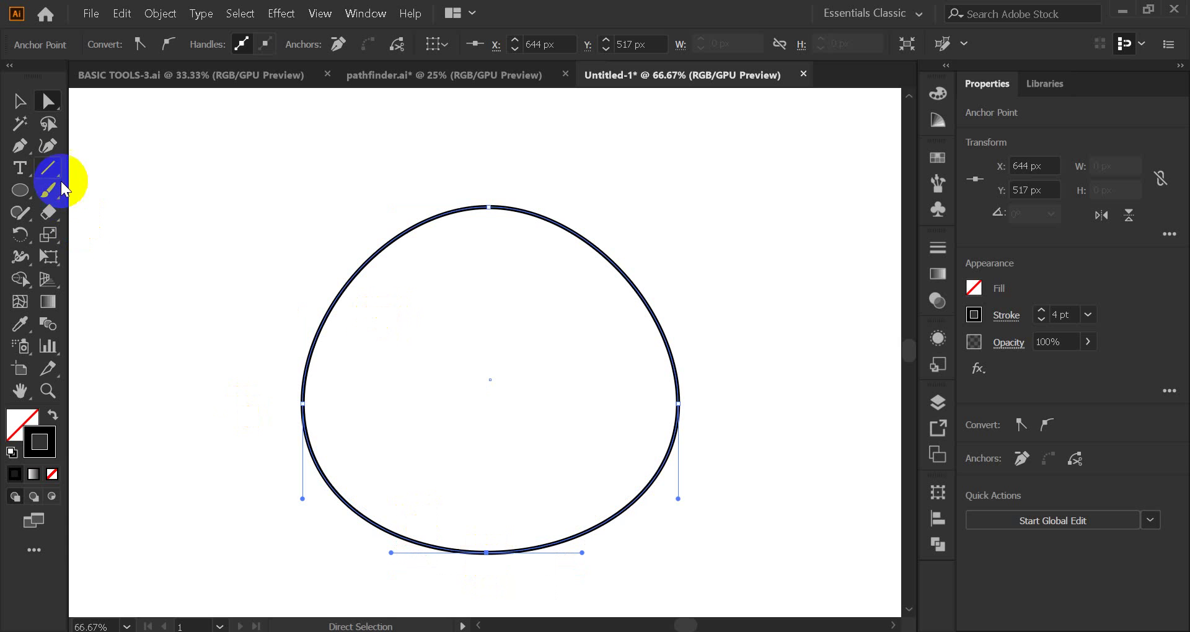
click(21, 106)
click(252, 217)
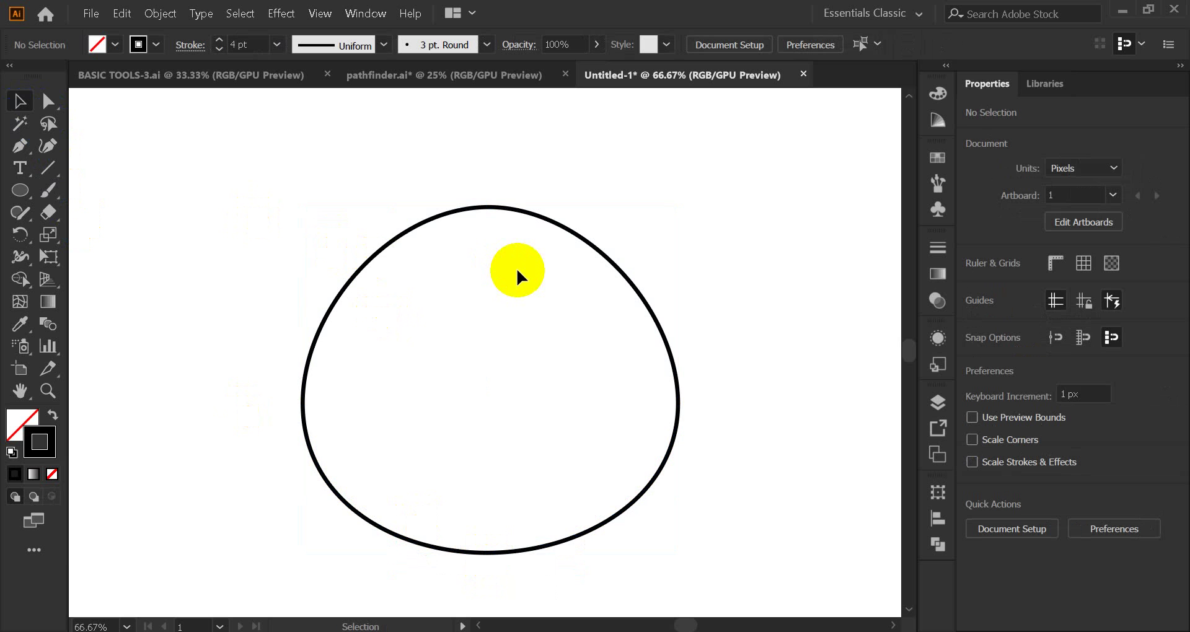
click(21, 191)
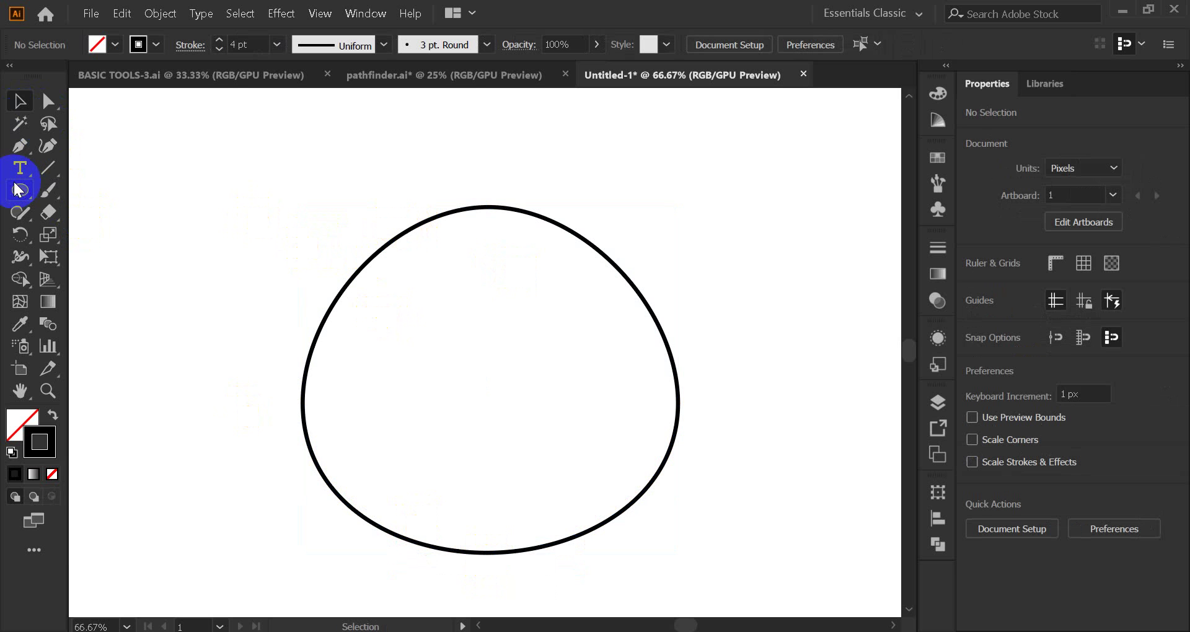
drag(148, 205, 247, 251)
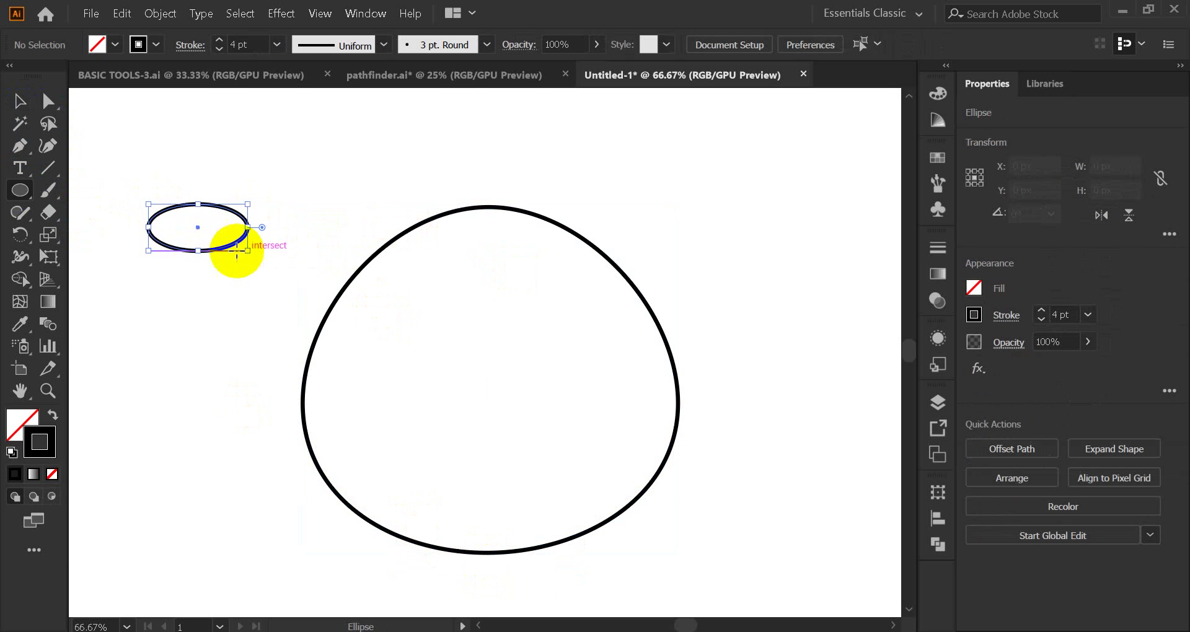
click(18, 102)
click(250, 186)
drag(246, 234, 280, 274)
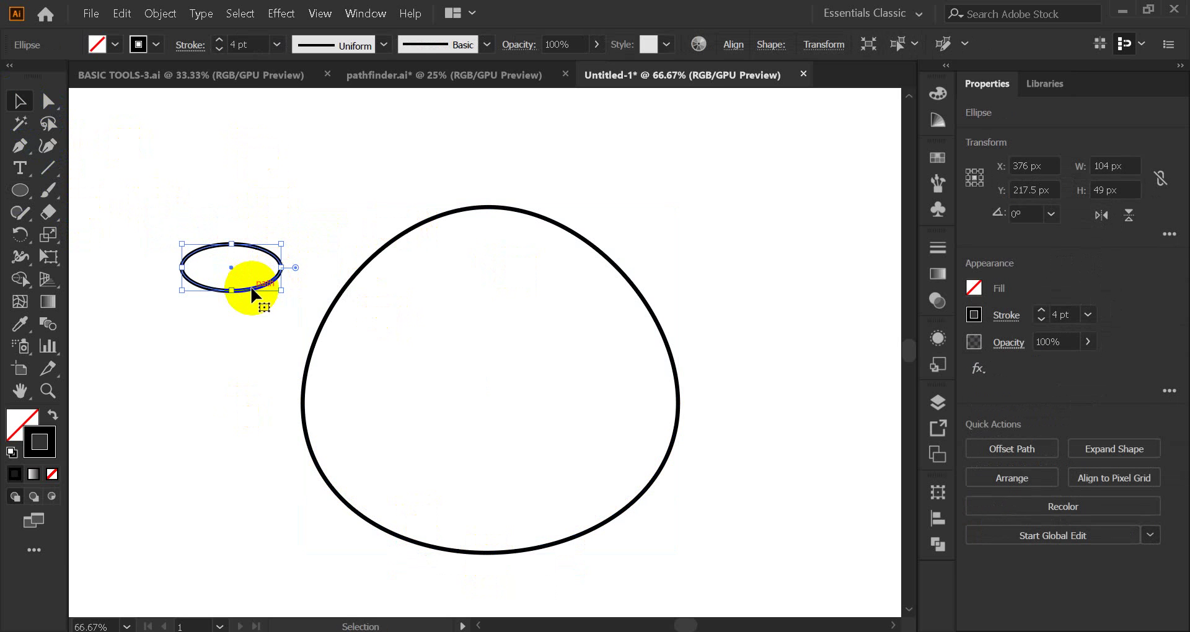
mouse_move(252, 288)
mouse_down()
mouse_move(265, 225)
mouse_move(318, 243)
mouse_up()
click(344, 233)
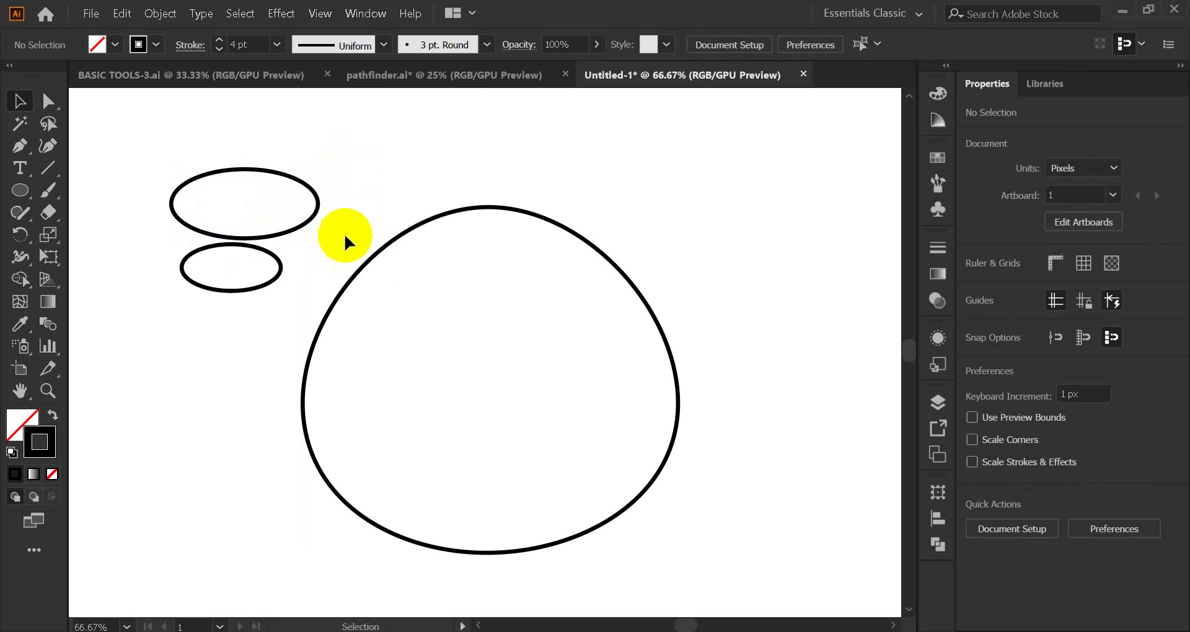
click(280, 273)
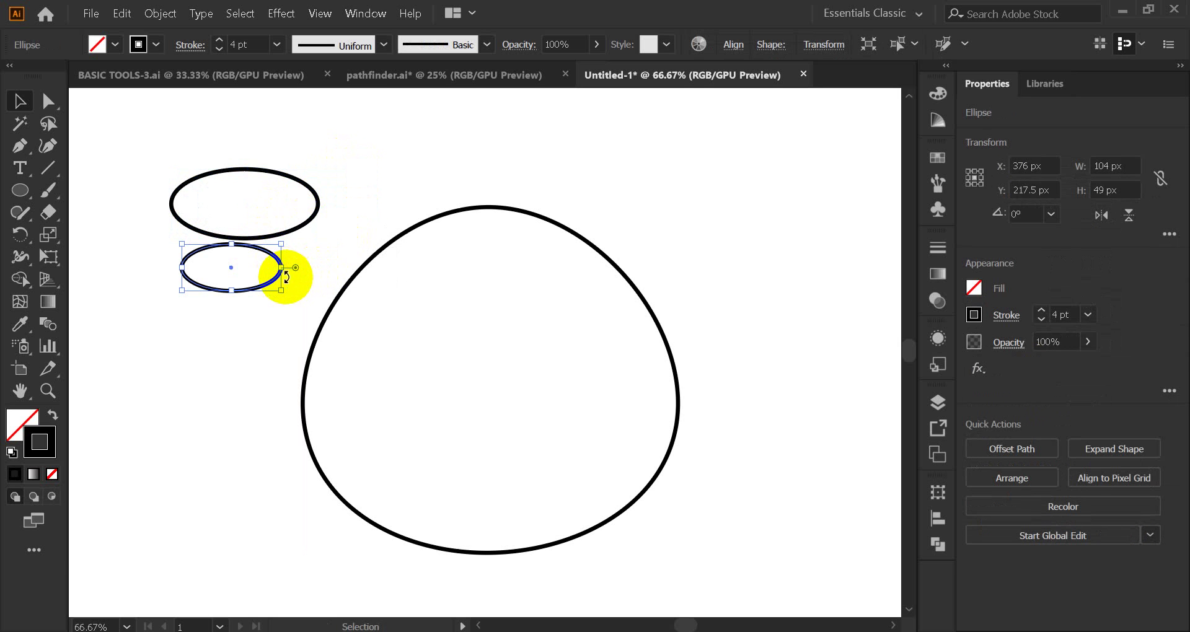
scroll(214, 233, up, 1)
scroll(214, 233, up, 2)
scroll(241, 234, down, 1)
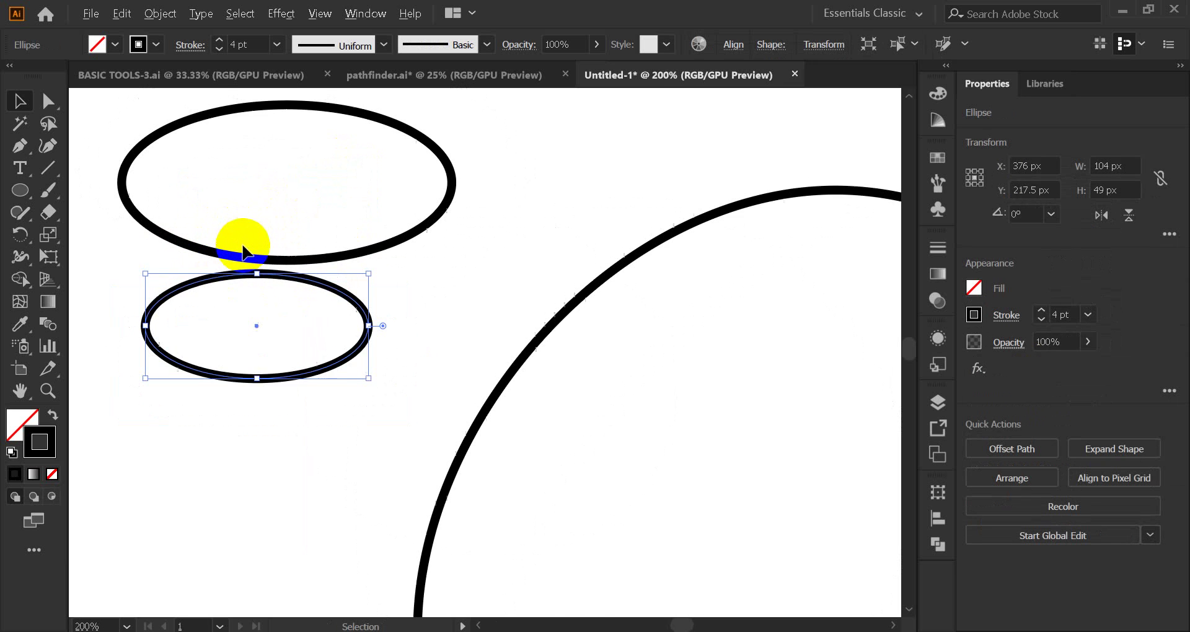
scroll(244, 247, up, 1)
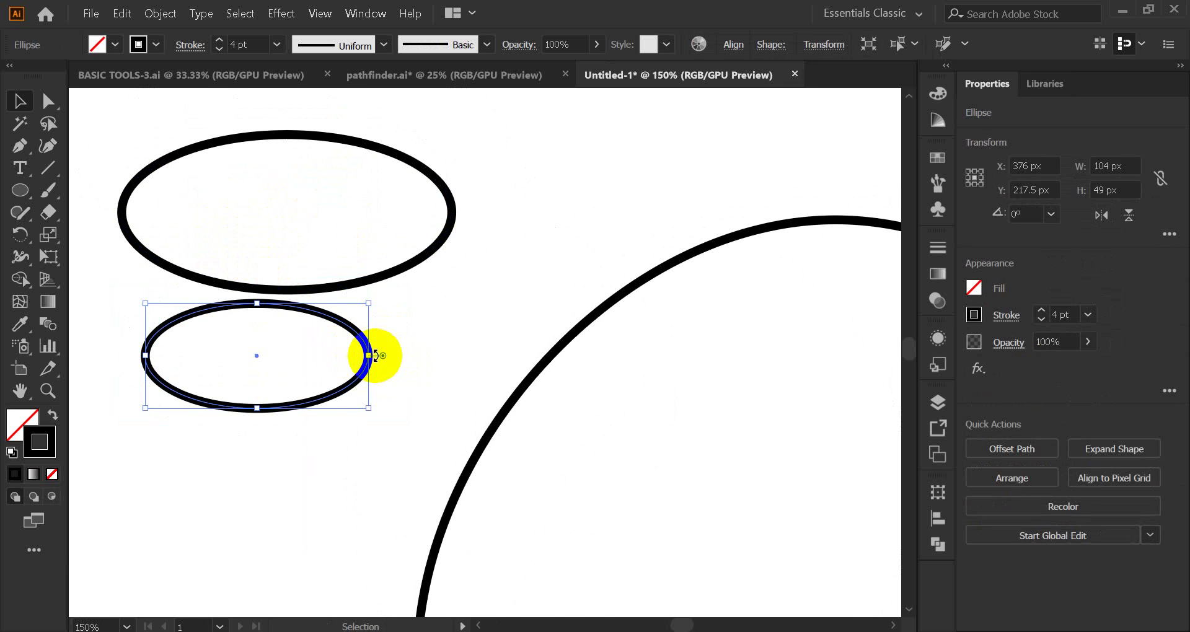
click(47, 245)
scroll(74, 184, up, 2)
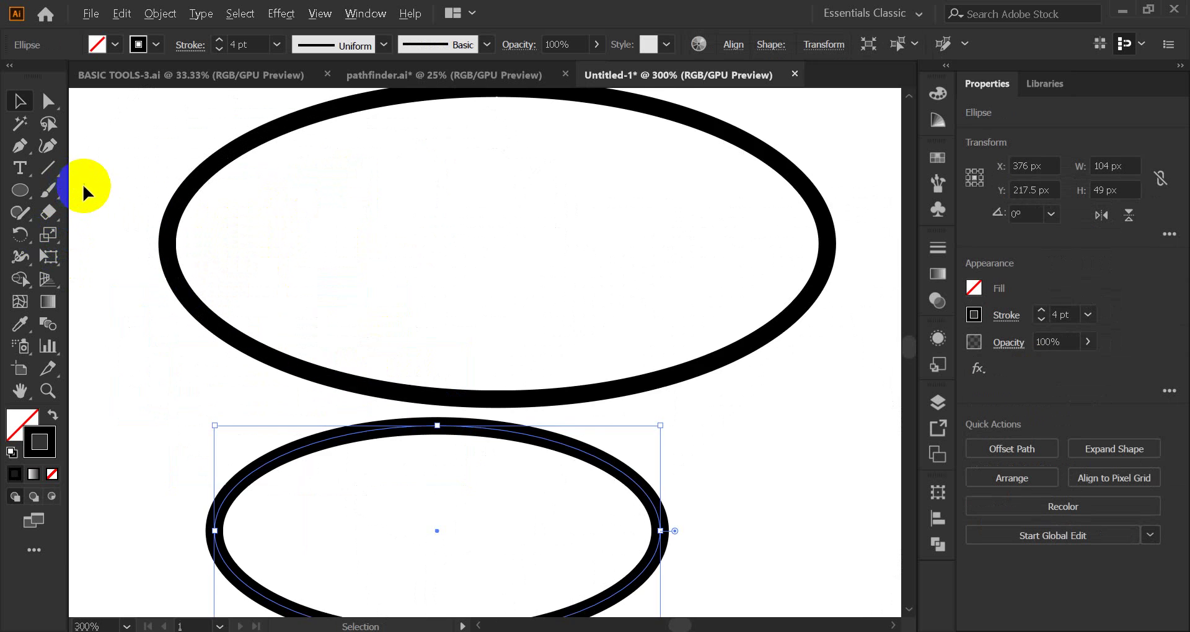
scroll(88, 186, down, 1)
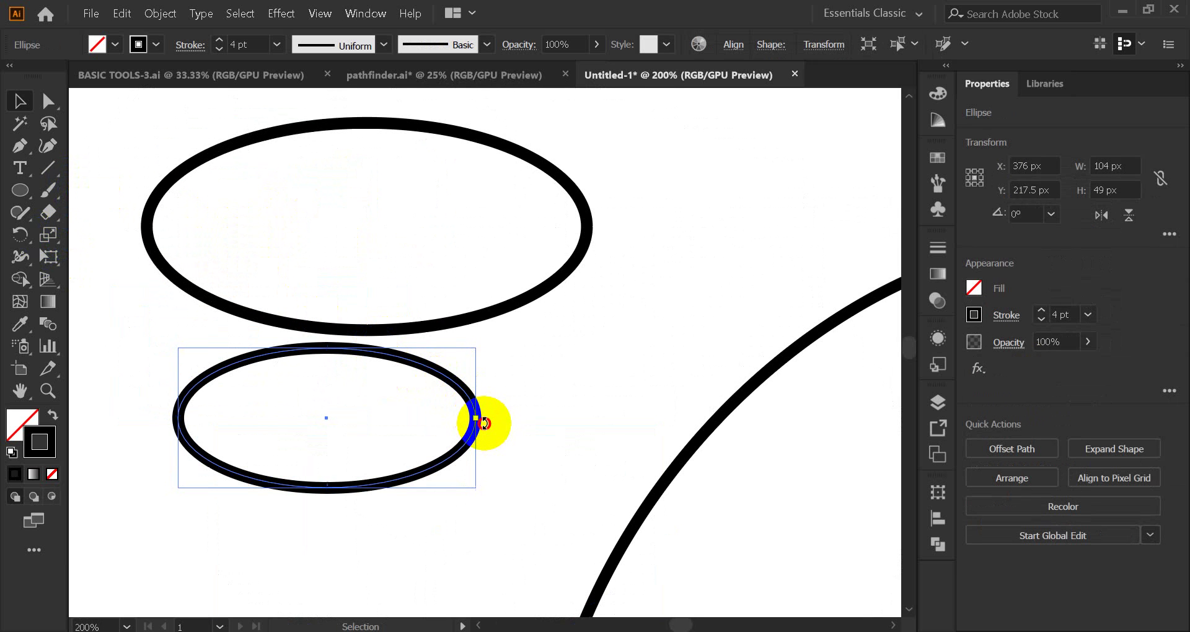
Tilt the small ellipse, then rotate the large ellipse and shift it right and down.
drag(484, 423, 438, 530)
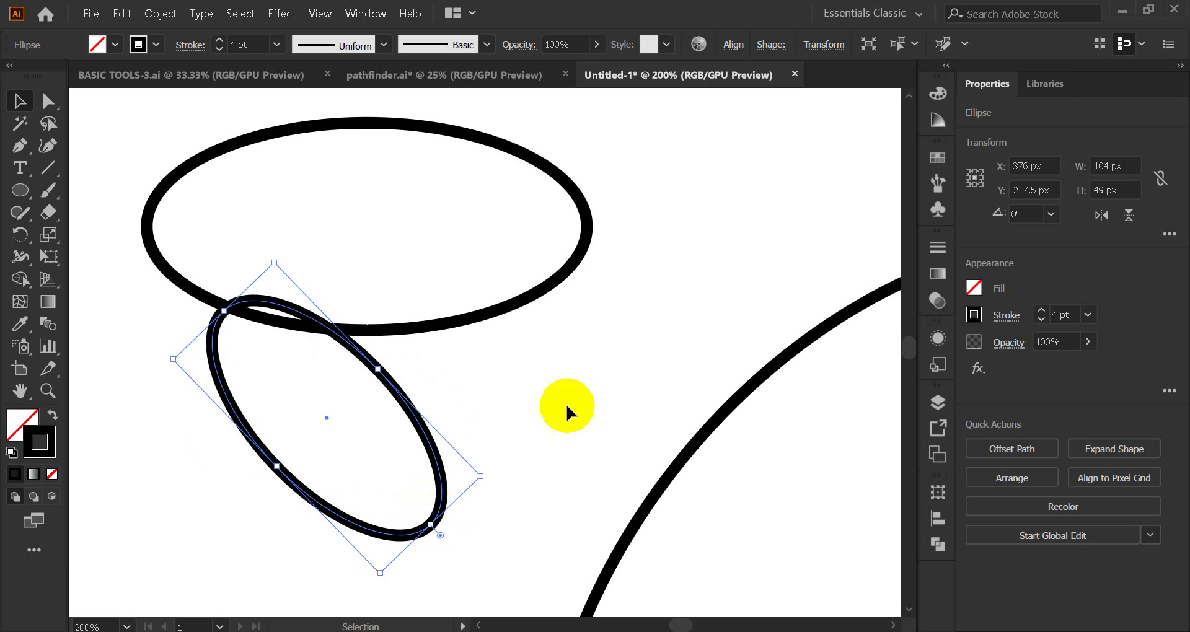
click(541, 296)
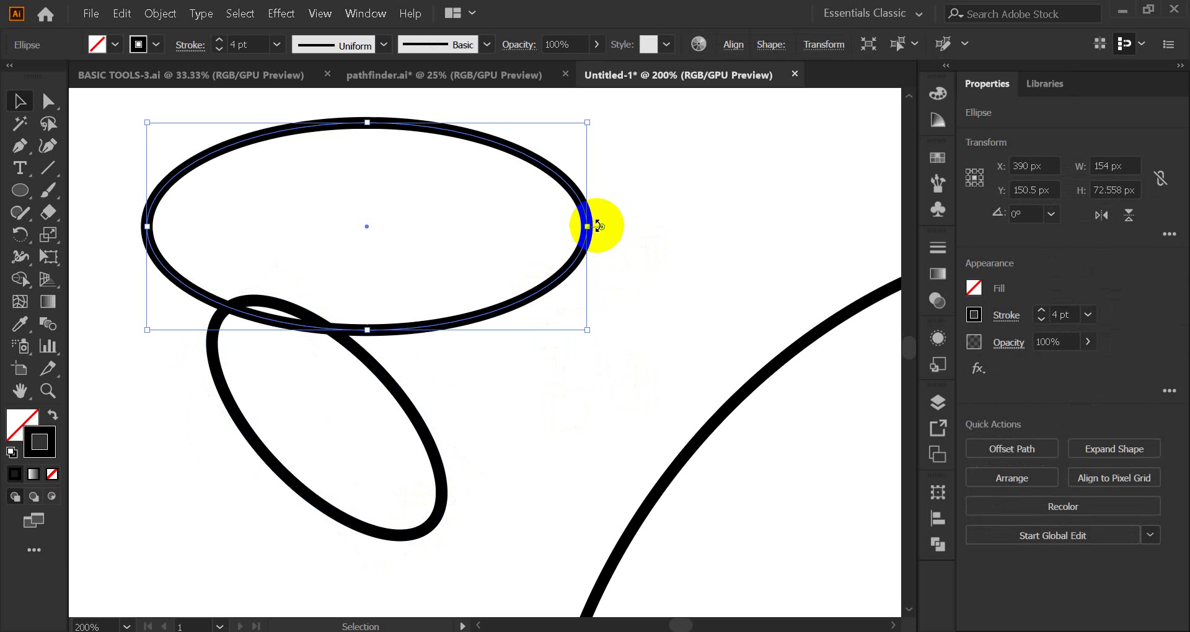
mouse_move(597, 226)
mouse_down()
mouse_move(474, 459)
mouse_move(615, 303)
mouse_up()
click(623, 307)
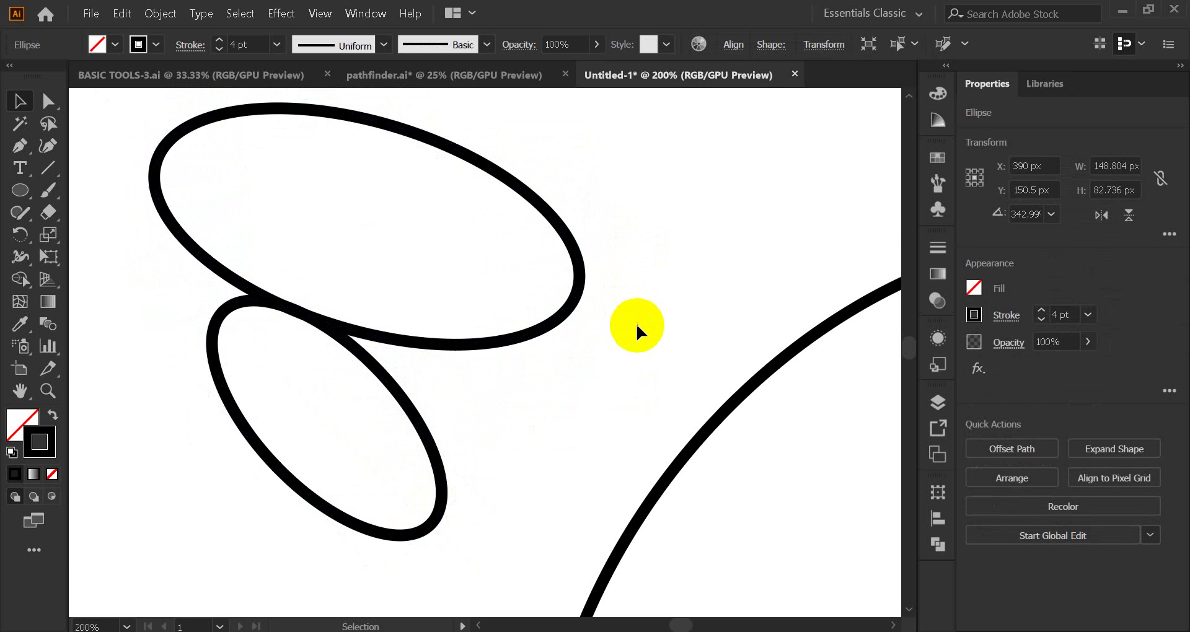
drag(505, 342, 552, 360)
Rotate the small ellipse to a shallow tilt and move it to overlap the large one.
click(446, 519)
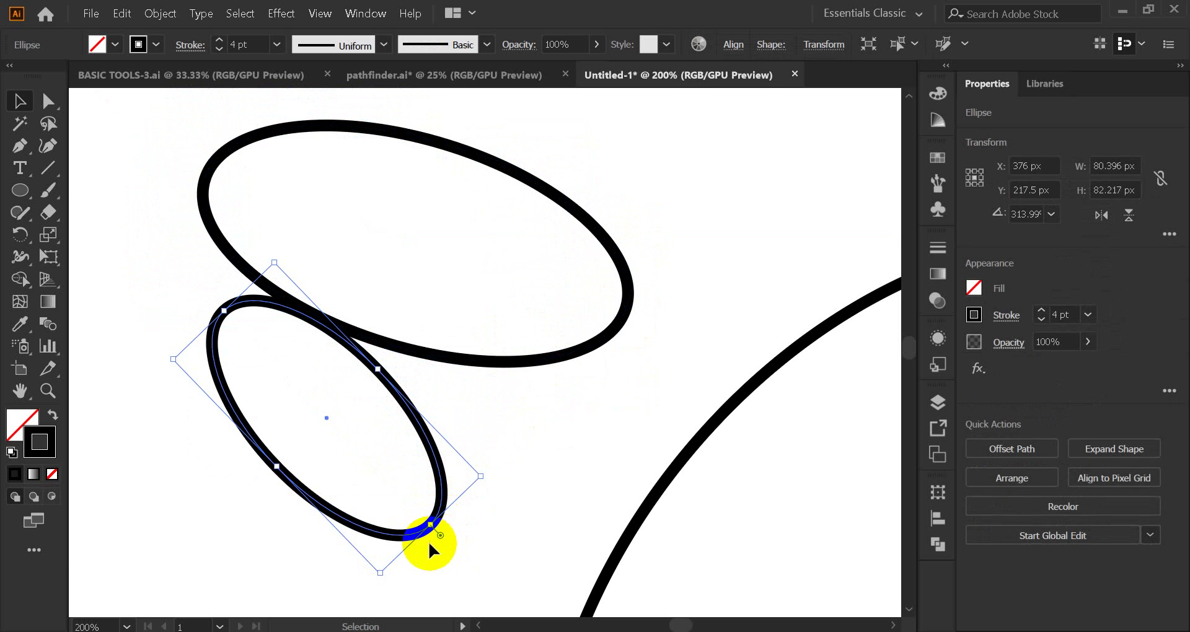
mouse_move(432, 535)
mouse_down()
mouse_move(525, 448)
mouse_move(518, 347)
mouse_up()
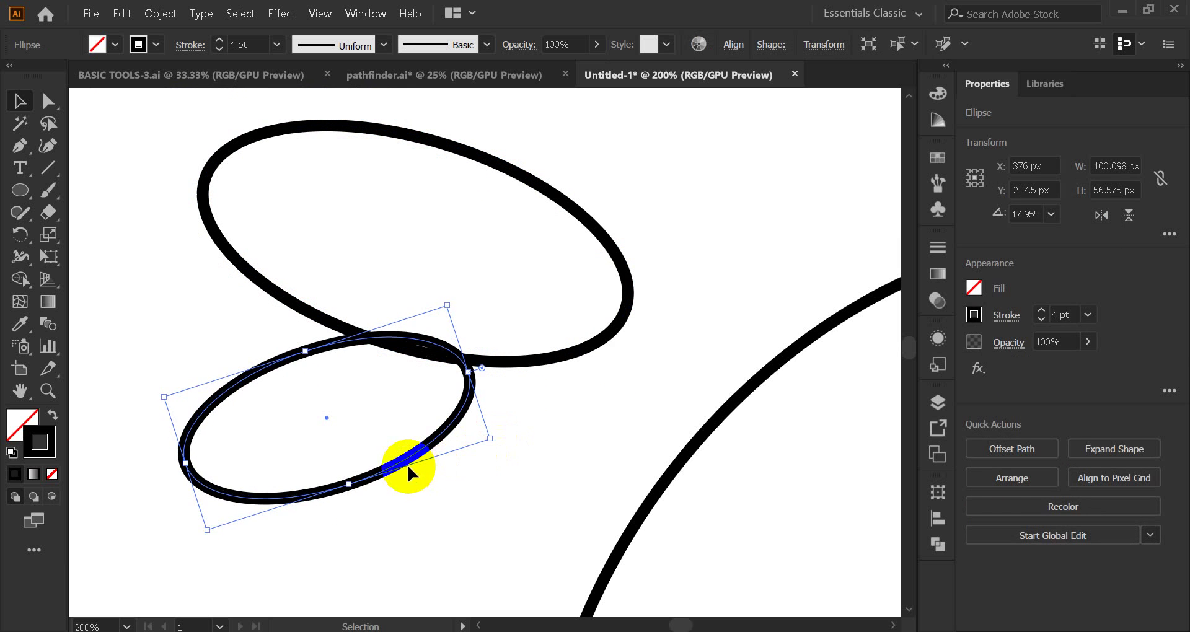
click(419, 496)
drag(391, 477, 504, 412)
click(492, 473)
Widen and resize the small ellipse to about 120 px.
click(319, 410)
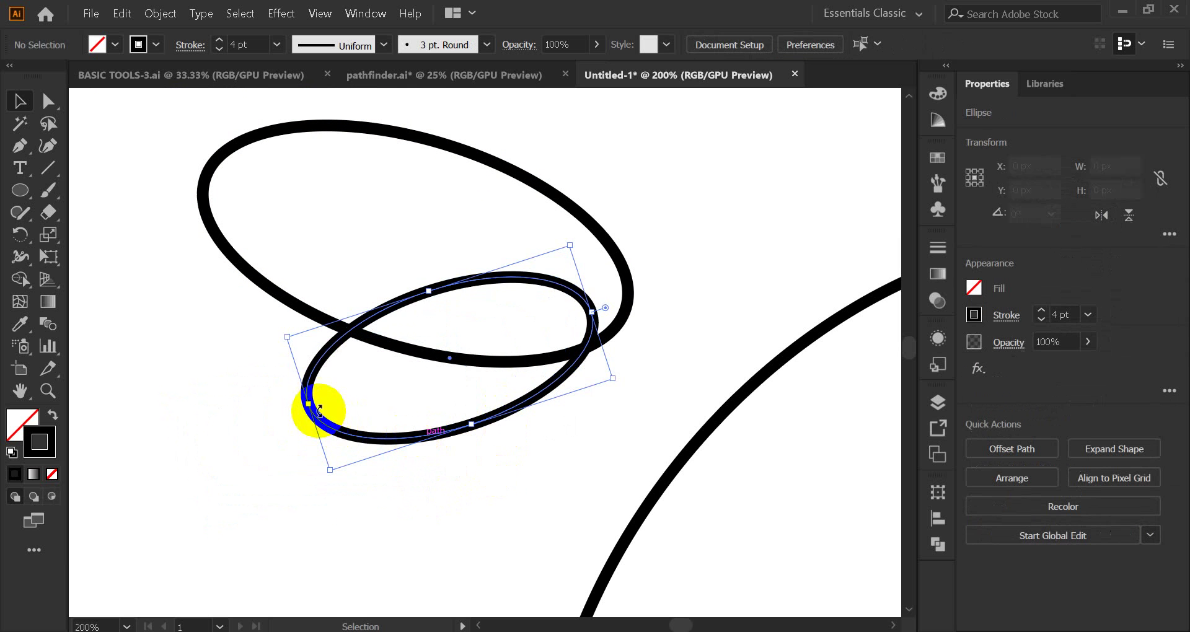
drag(319, 410, 286, 393)
drag(393, 305, 401, 323)
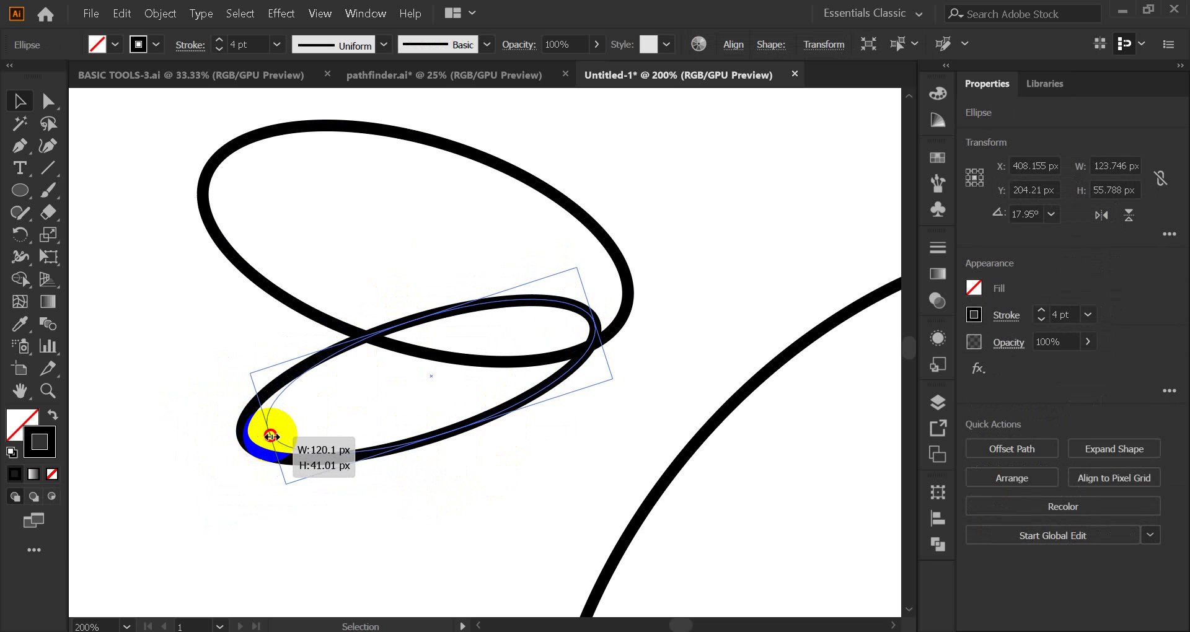
drag(245, 438, 276, 426)
click(501, 164)
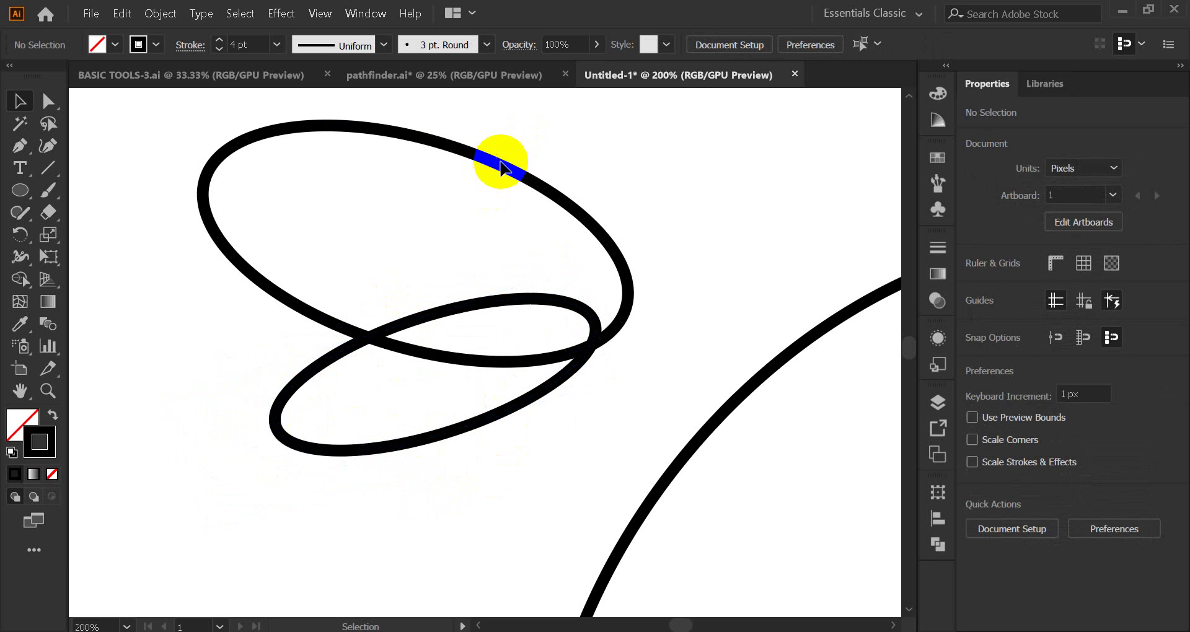
Flatten the large ellipse from its top edge and bring the round body into view.
click(500, 167)
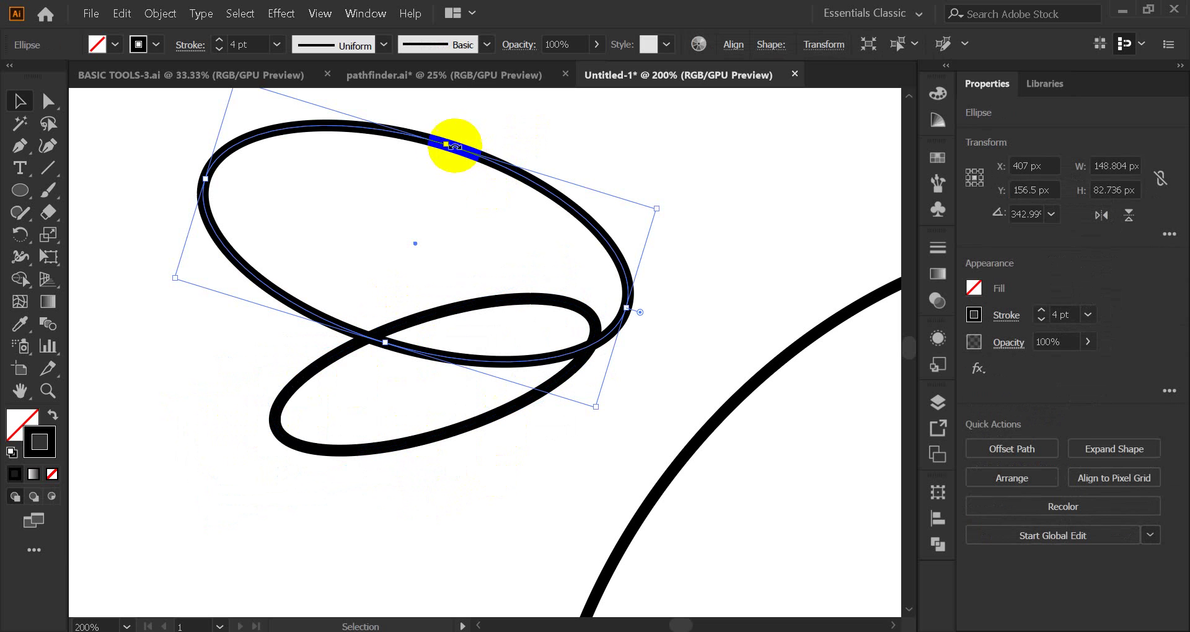
drag(448, 141, 440, 178)
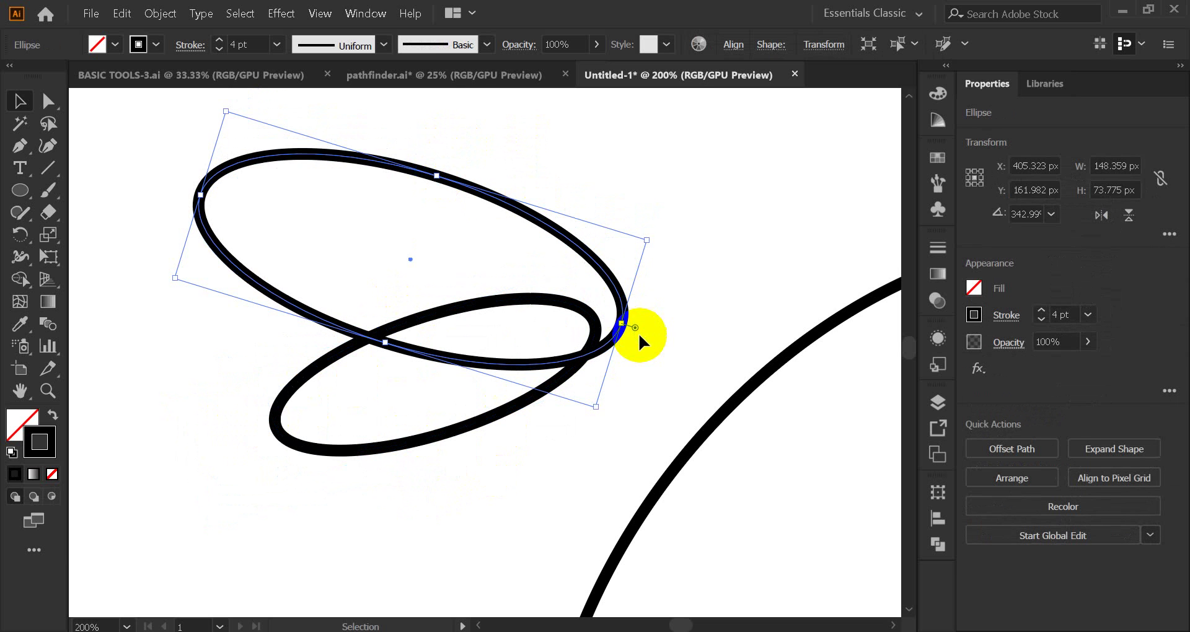
click(629, 335)
scroll(626, 355, down, 1)
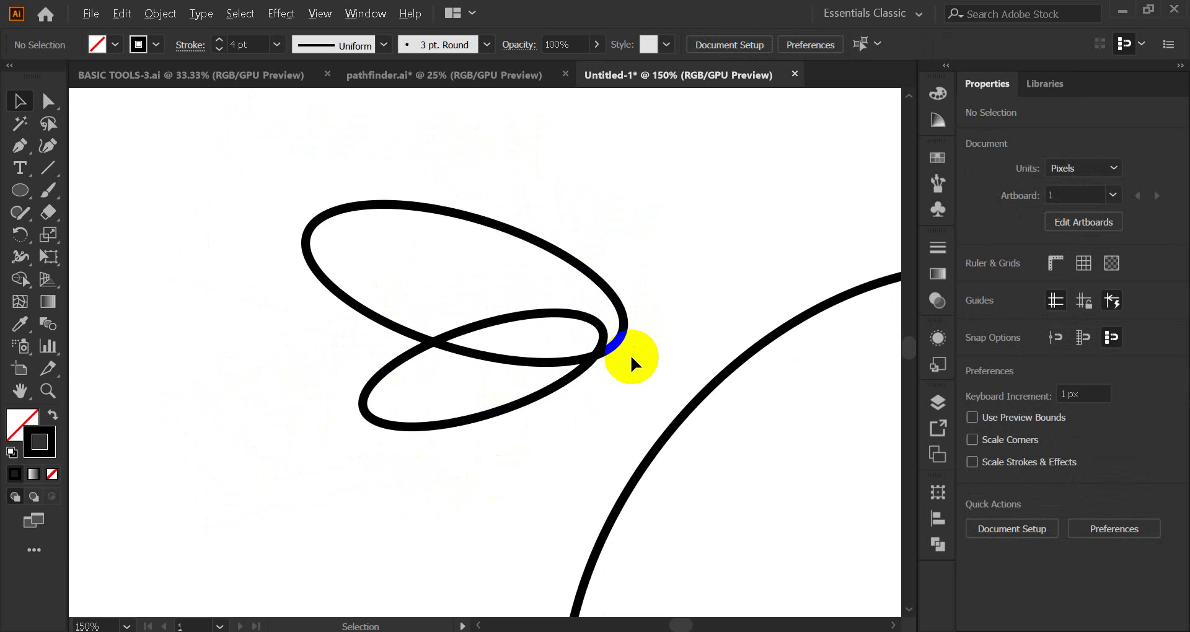
scroll(630, 354, down, 1)
drag(684, 399, 472, 353)
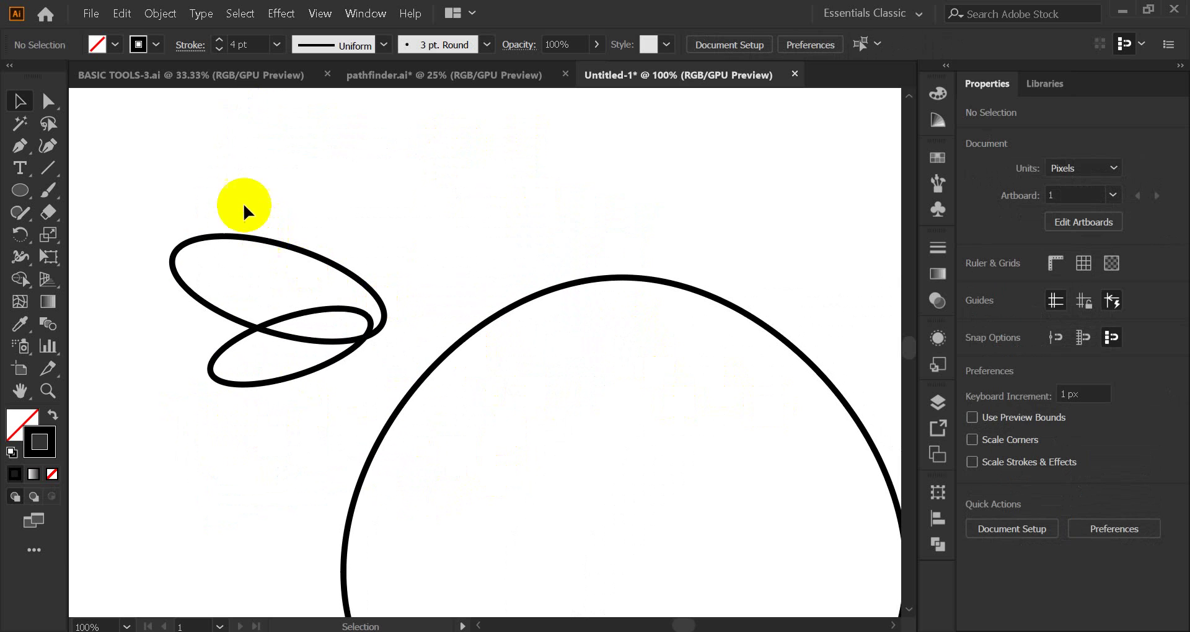
Move the crest pair onto the body and rotate it clockwise, then tilt the lower ellipse about 12° and shift it.
mouse_move(355, 351)
mouse_down()
mouse_move(567, 298)
mouse_move(601, 304)
mouse_move(604, 283)
mouse_up()
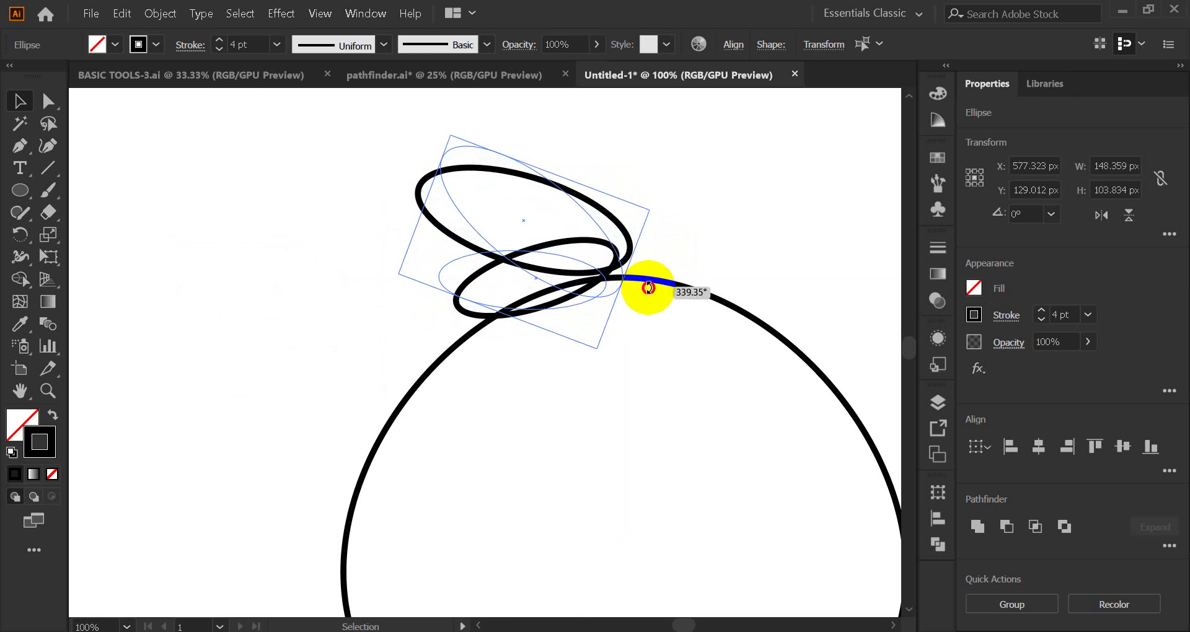
drag(637, 241, 645, 287)
click(656, 224)
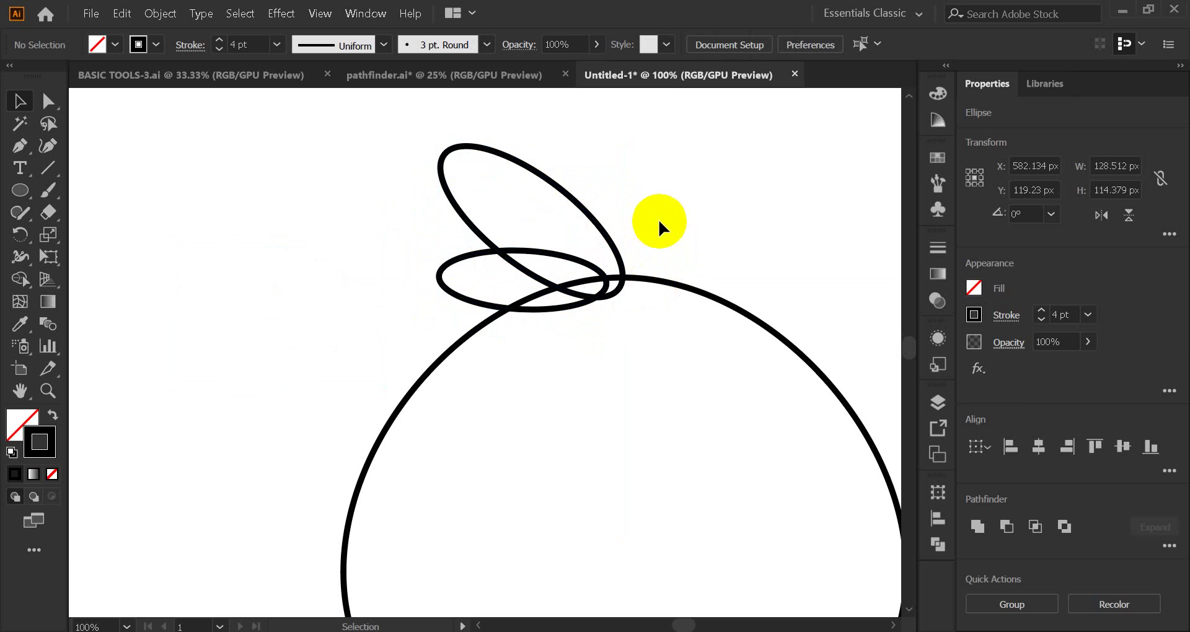
click(460, 301)
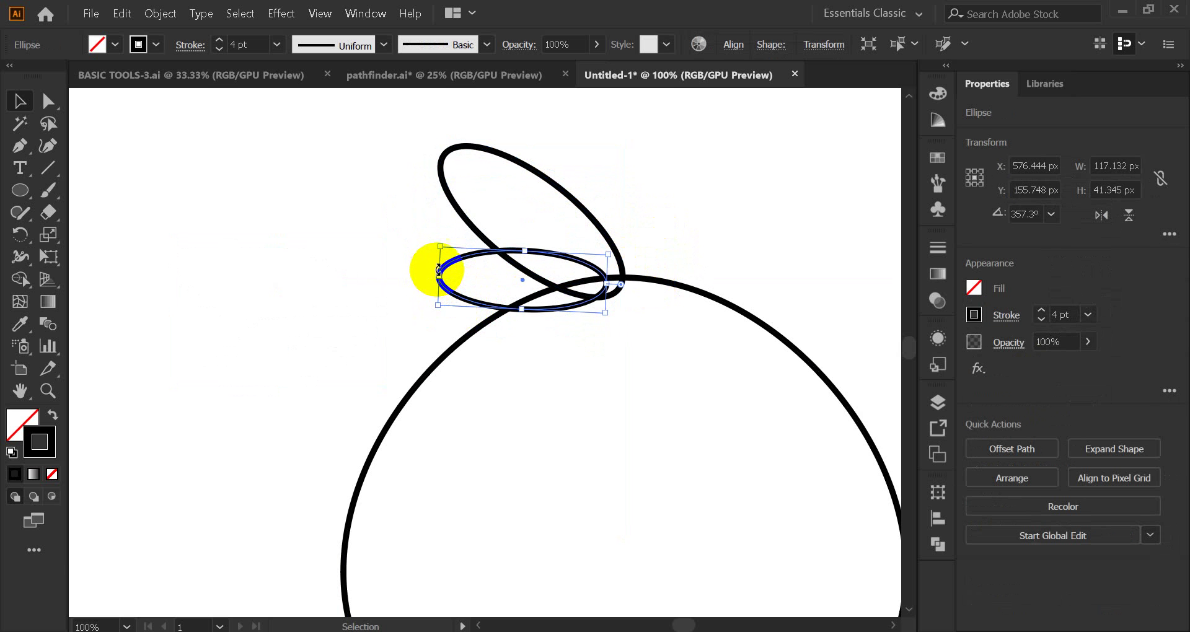
drag(428, 276, 430, 255)
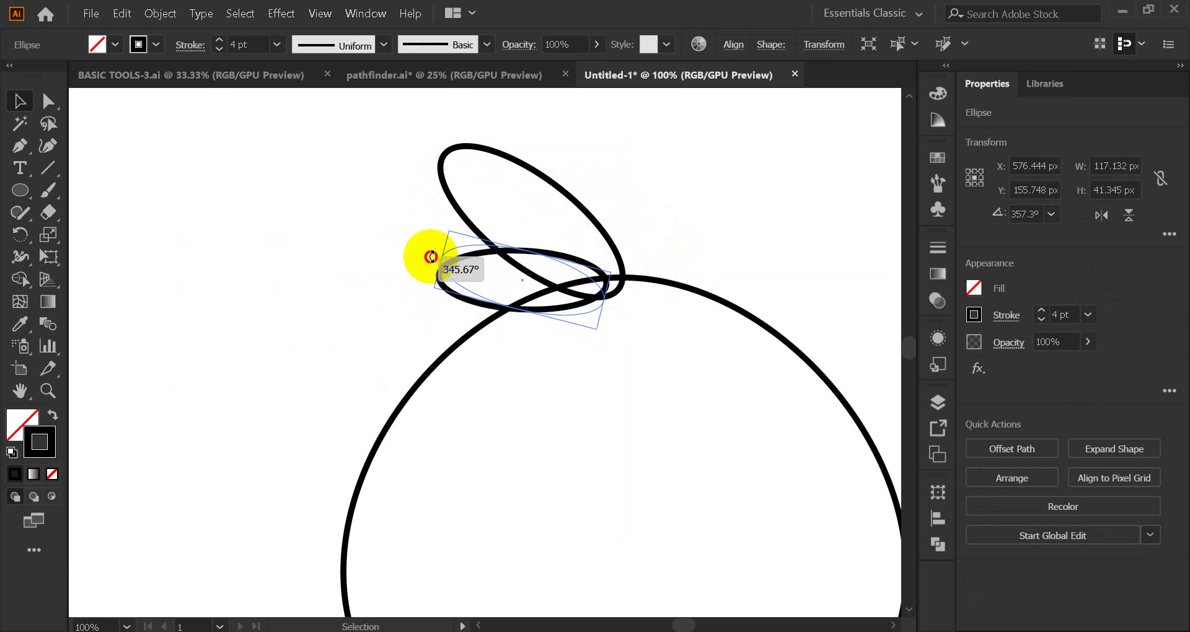
drag(568, 329, 682, 257)
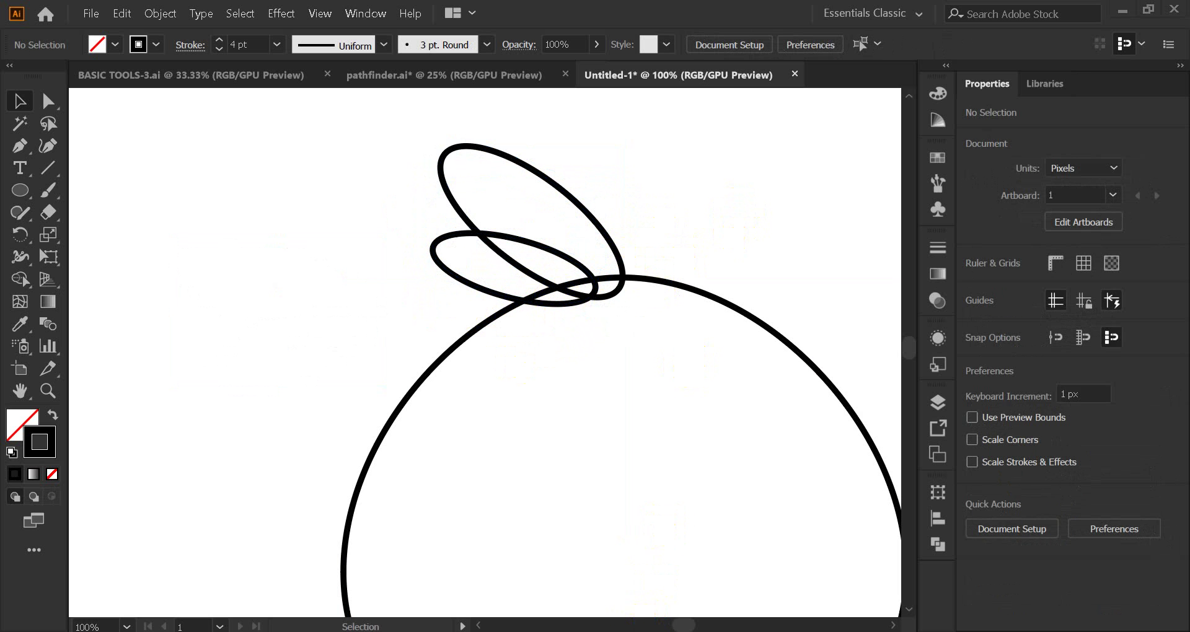
click(542, 590)
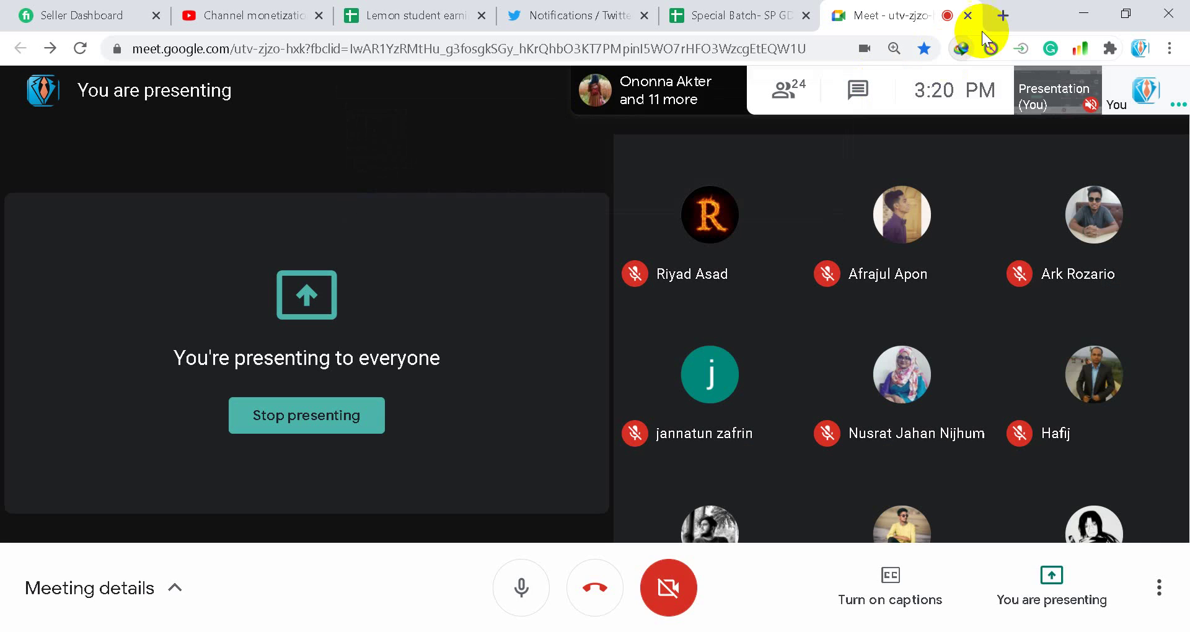
click(1083, 13)
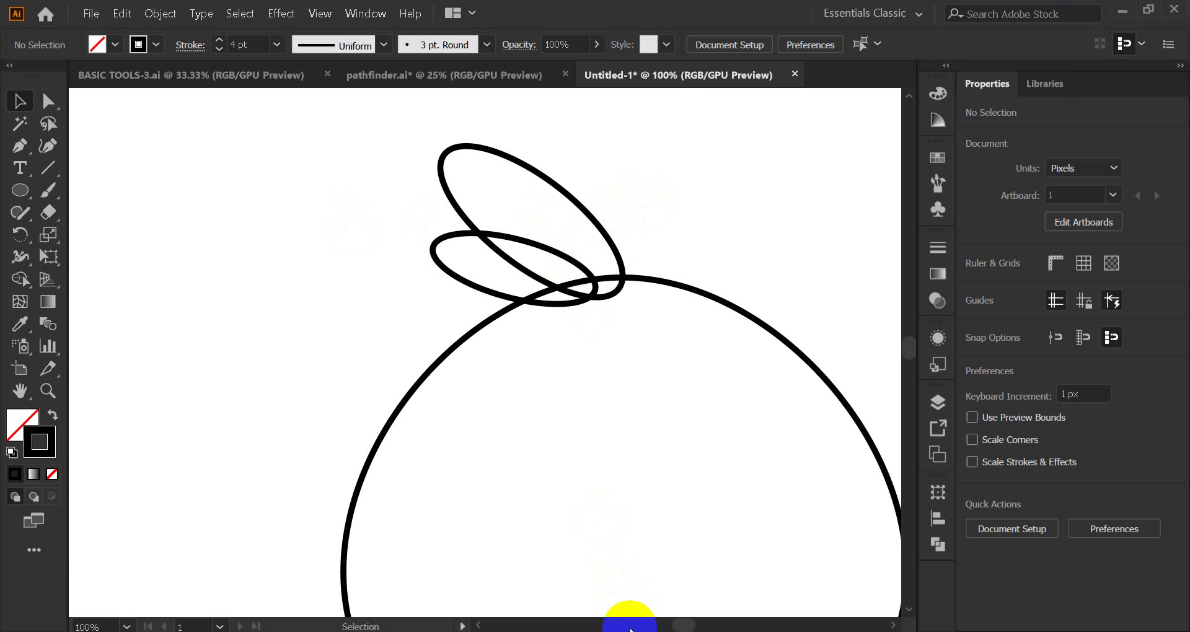
click(502, 527)
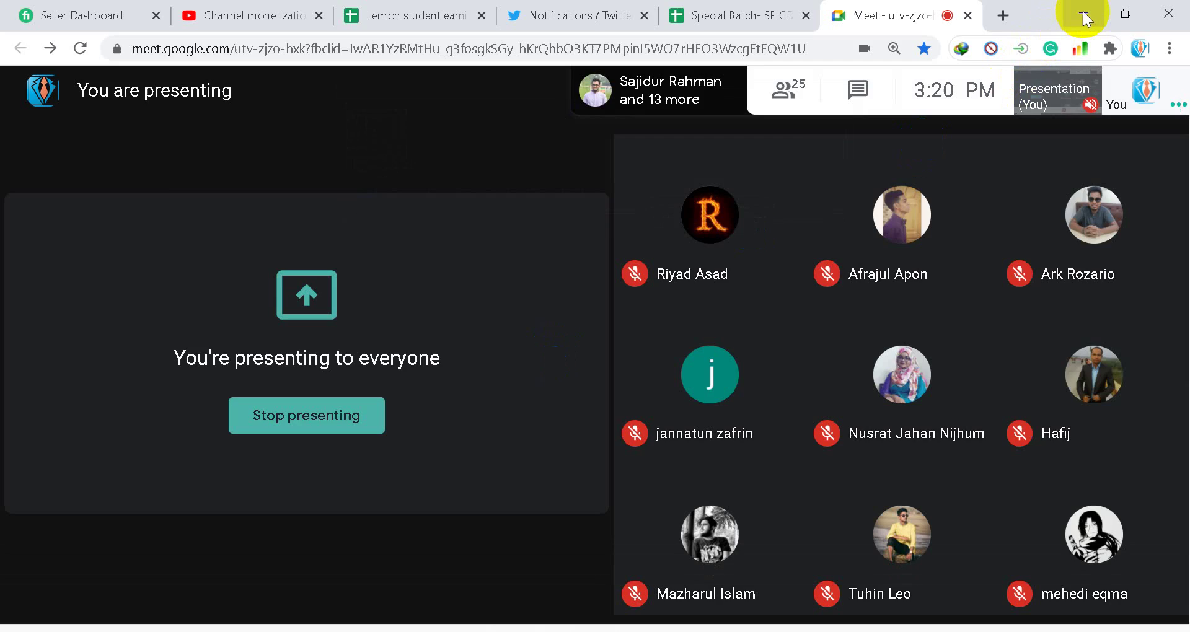
Return to the drawing, then reshape and tilt the lower crest ellipse.
click(1083, 14)
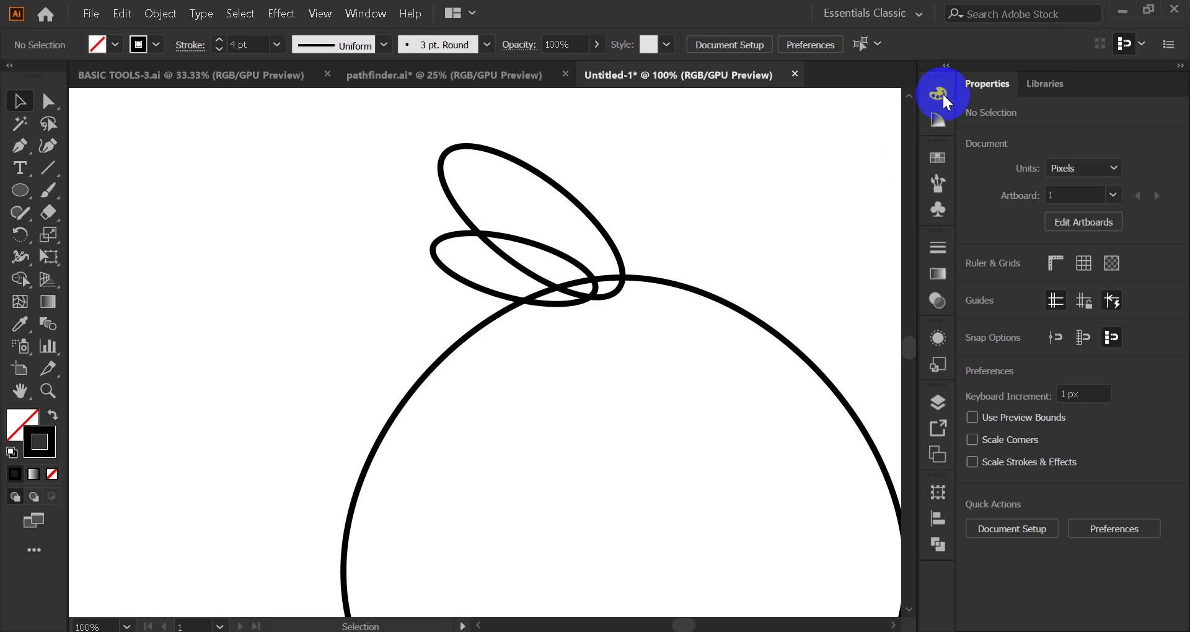
click(545, 306)
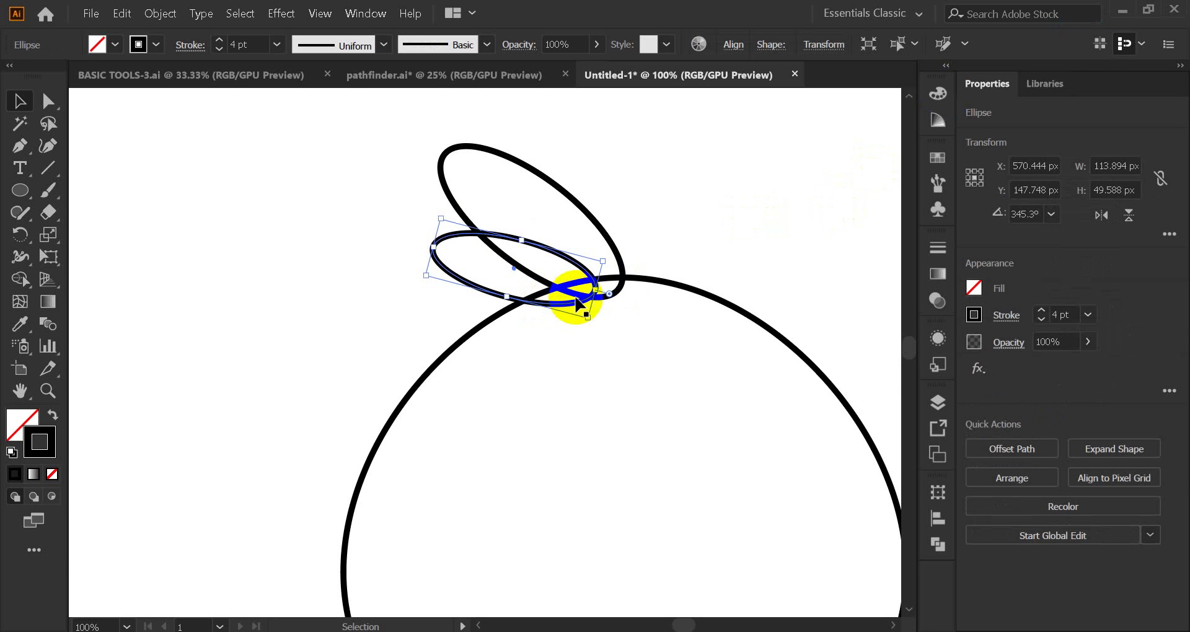
alt+scroll(608, 296, up, 1)
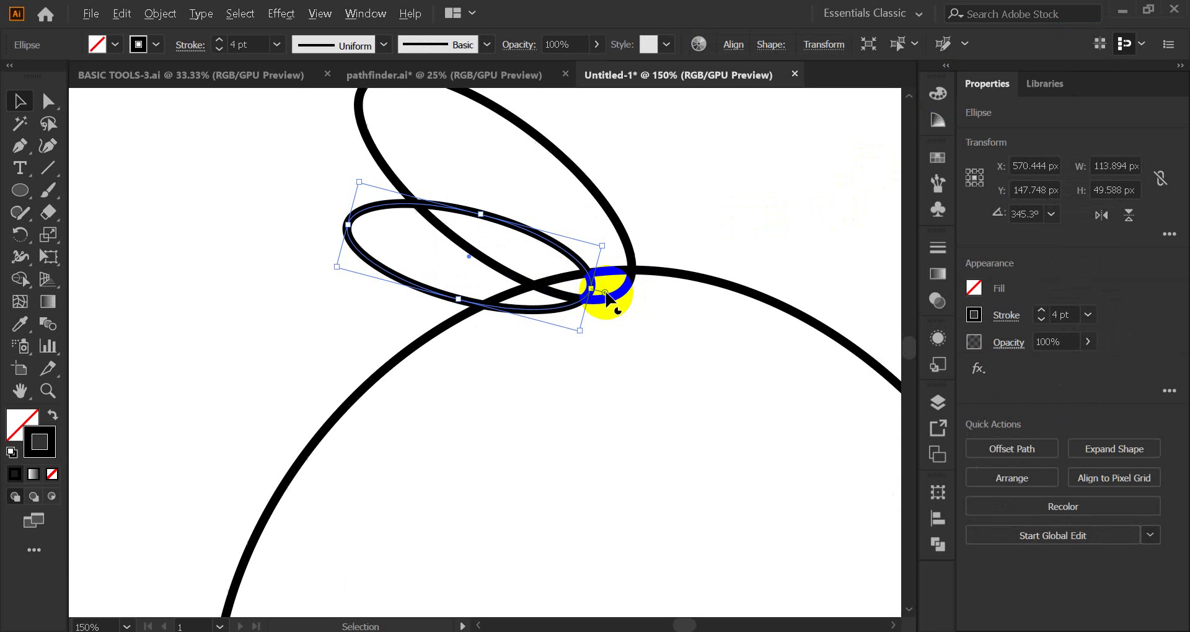
scroll(620, 300, up, 1)
alt+scroll(618, 321, up, 2)
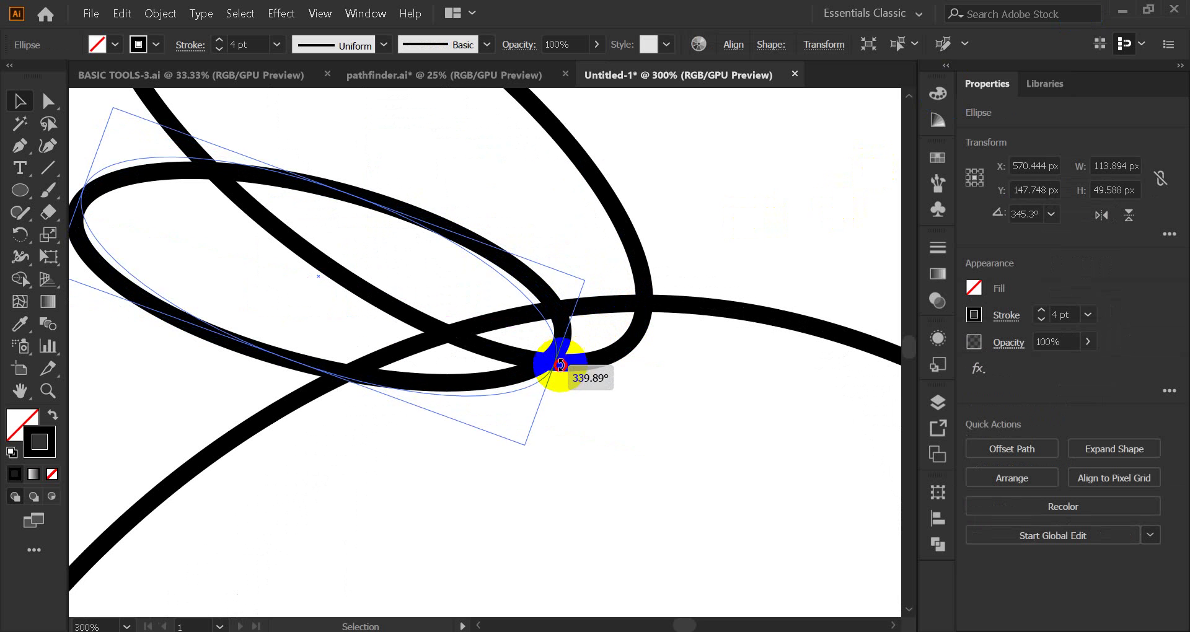
drag(569, 339, 529, 401)
click(810, 185)
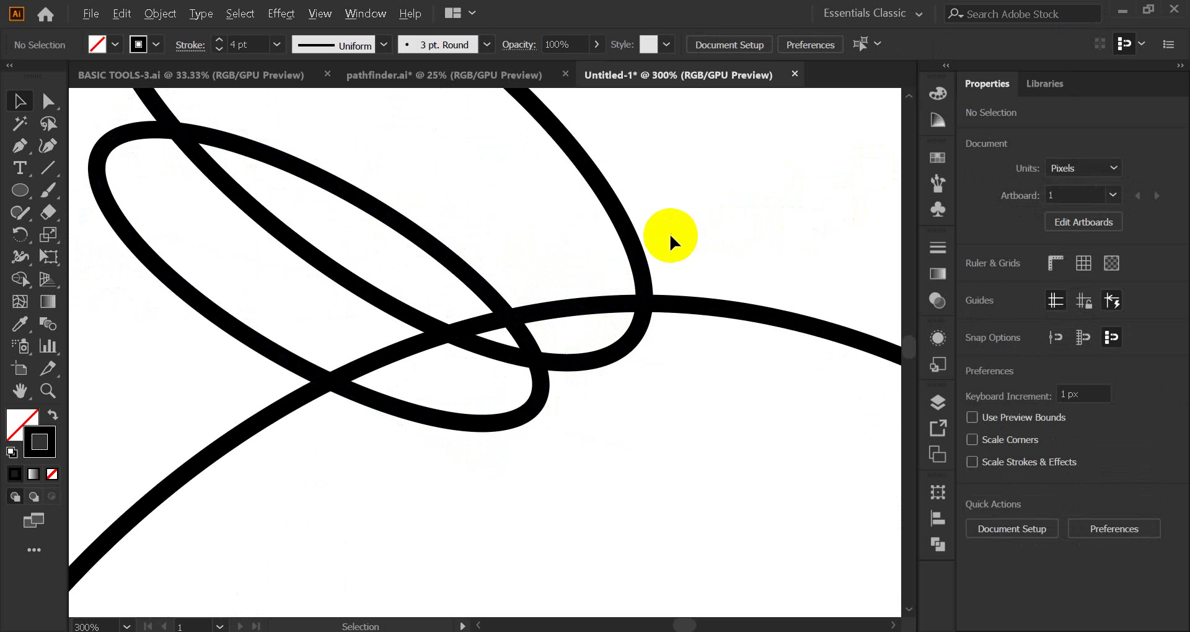
Reposition the small tilted ellipse closer to the top of the body.
alt+scroll(670, 233, down, 2)
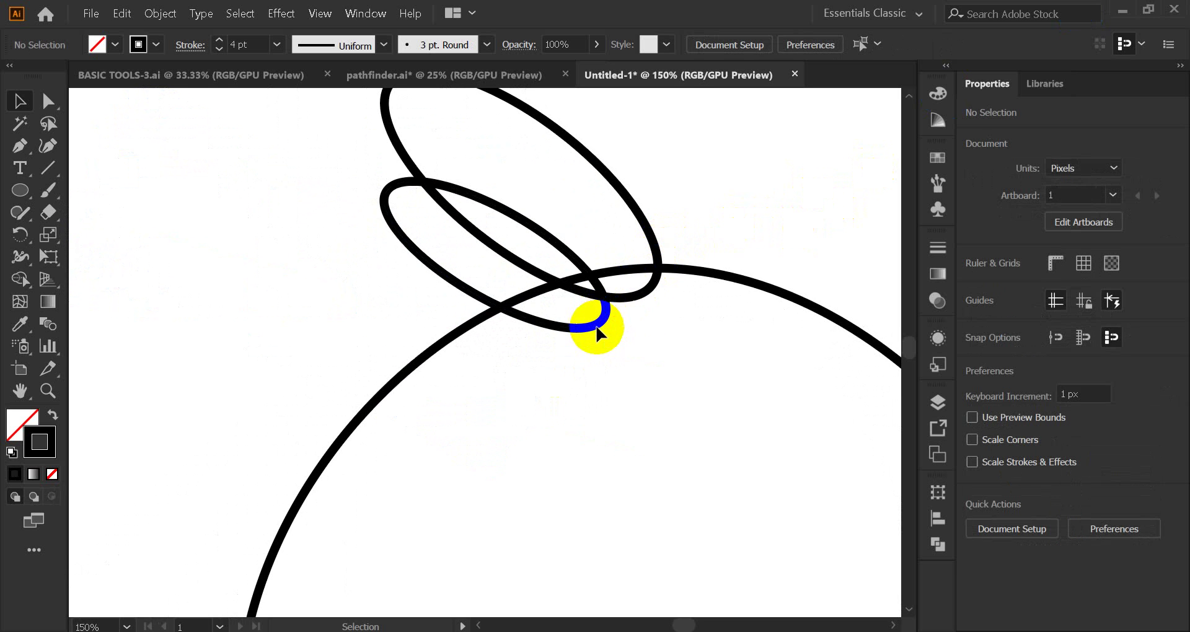
mouse_move(597, 333)
mouse_down()
mouse_move(635, 284)
mouse_move(616, 272)
mouse_move(614, 235)
mouse_up()
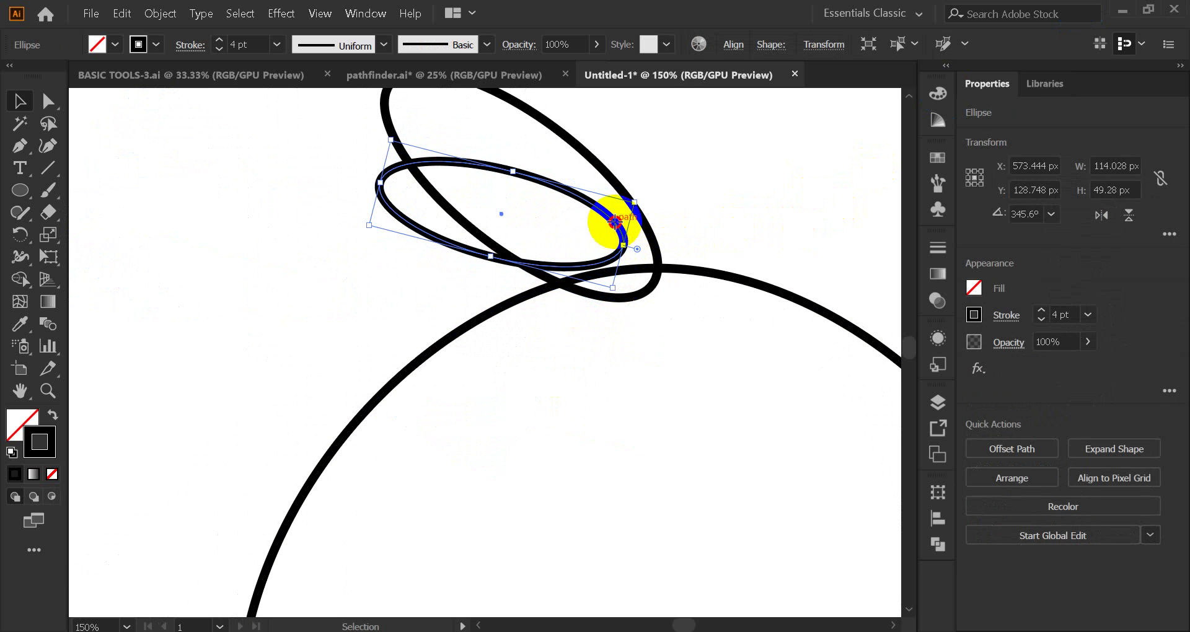
drag(615, 220, 594, 266)
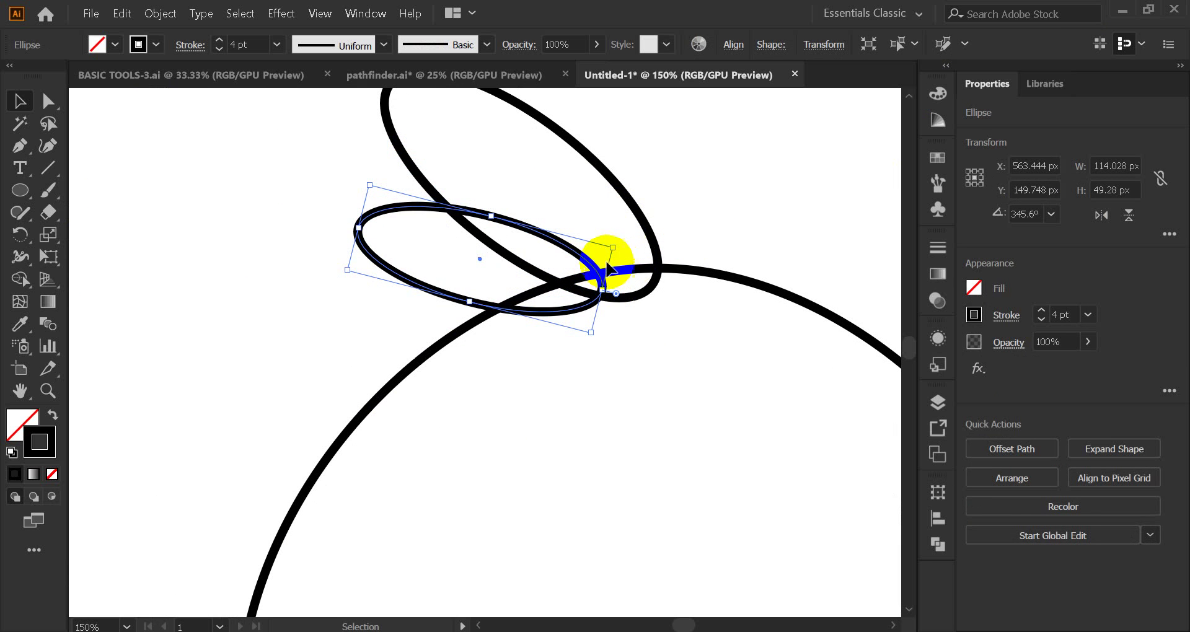
click(724, 184)
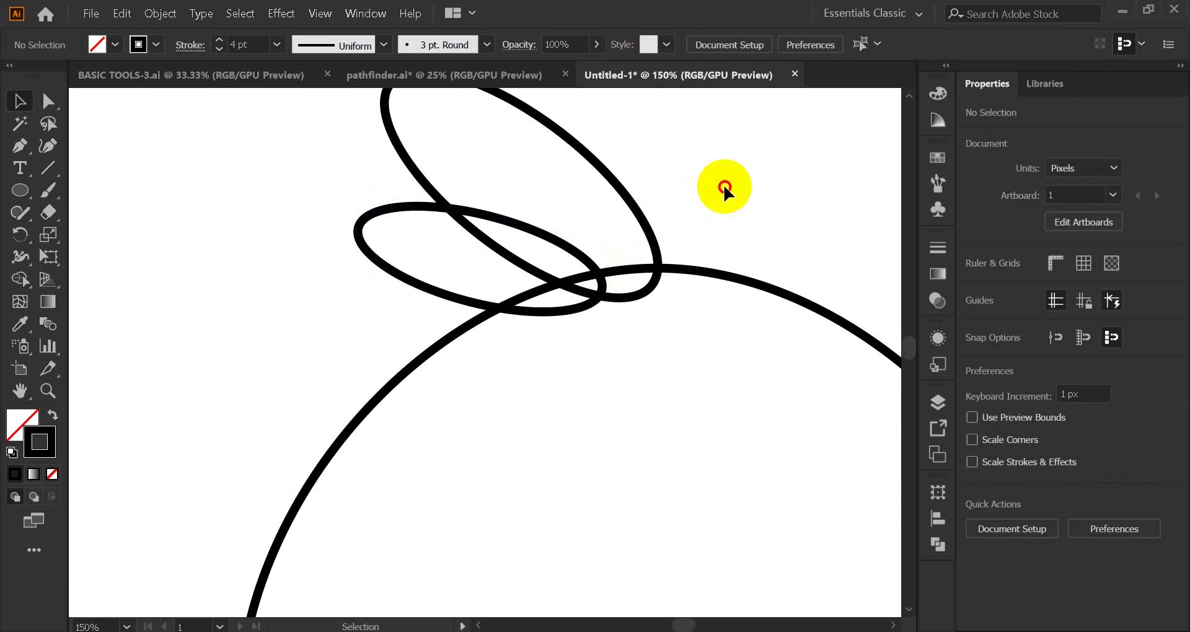
scroll(711, 202, down, 1)
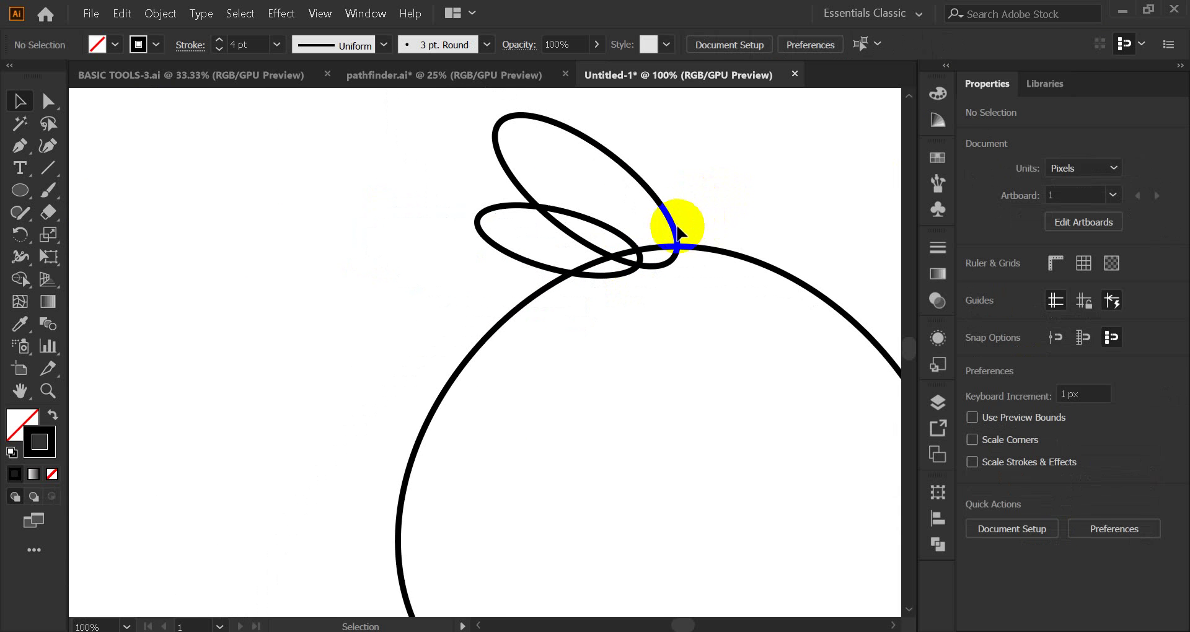
mouse_move(669, 236)
mouse_down()
mouse_move(658, 252)
mouse_move(678, 233)
mouse_up()
click(712, 194)
click(722, 200)
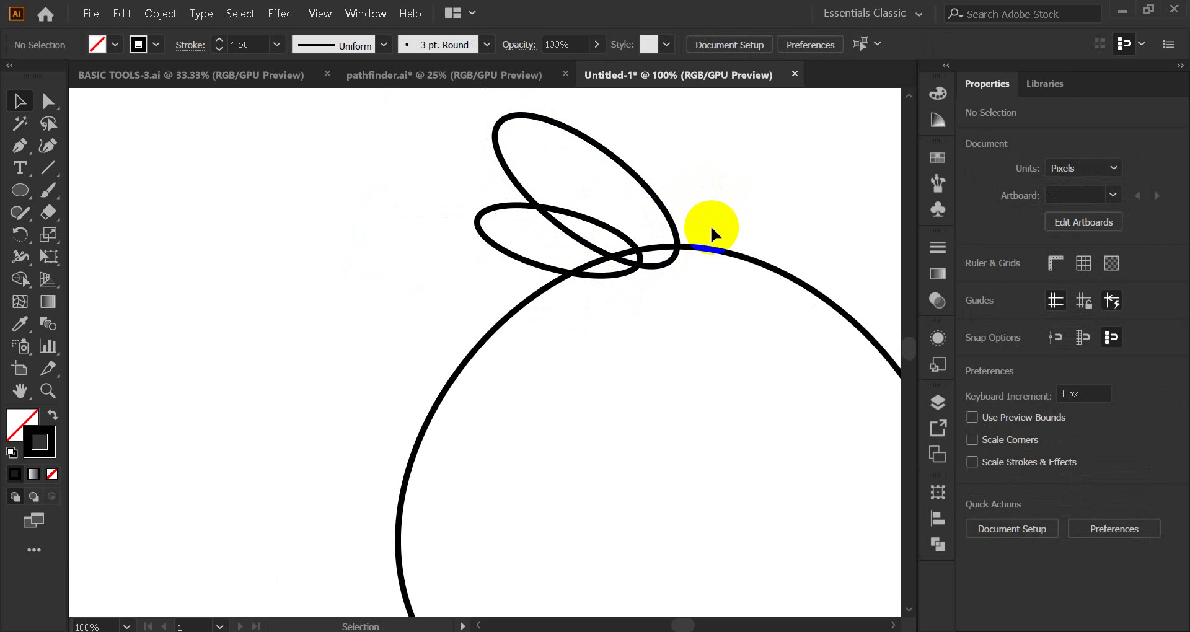
Rotate the lower ellipse to lie horizontal and shift it slightly right.
click(625, 279)
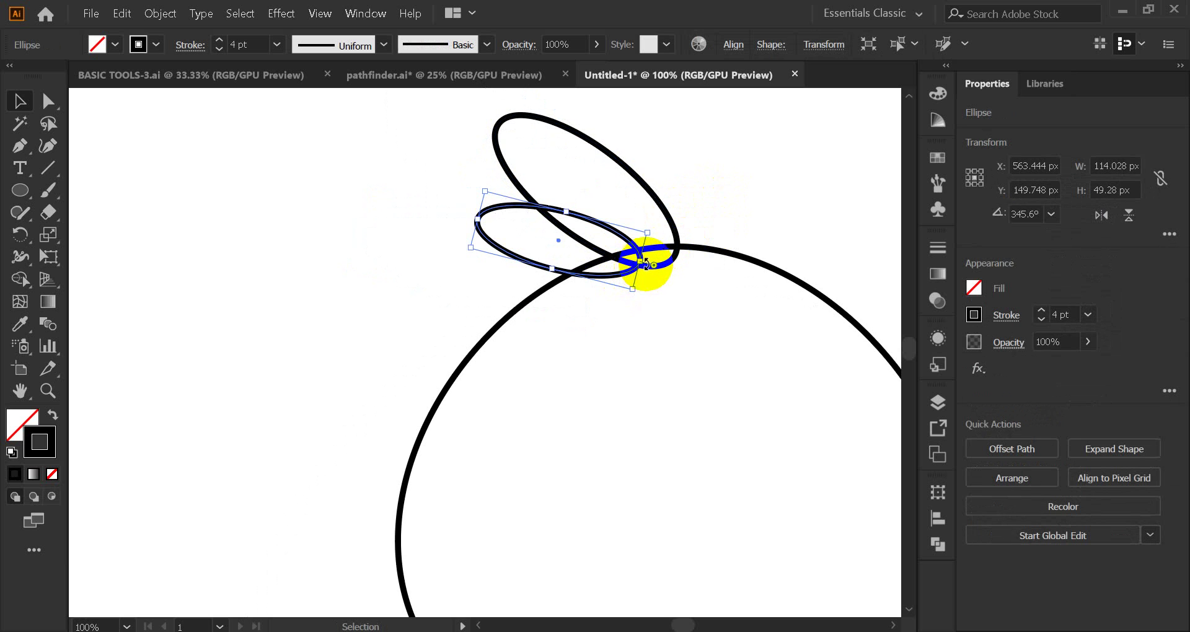
drag(648, 262, 597, 269)
click(503, 274)
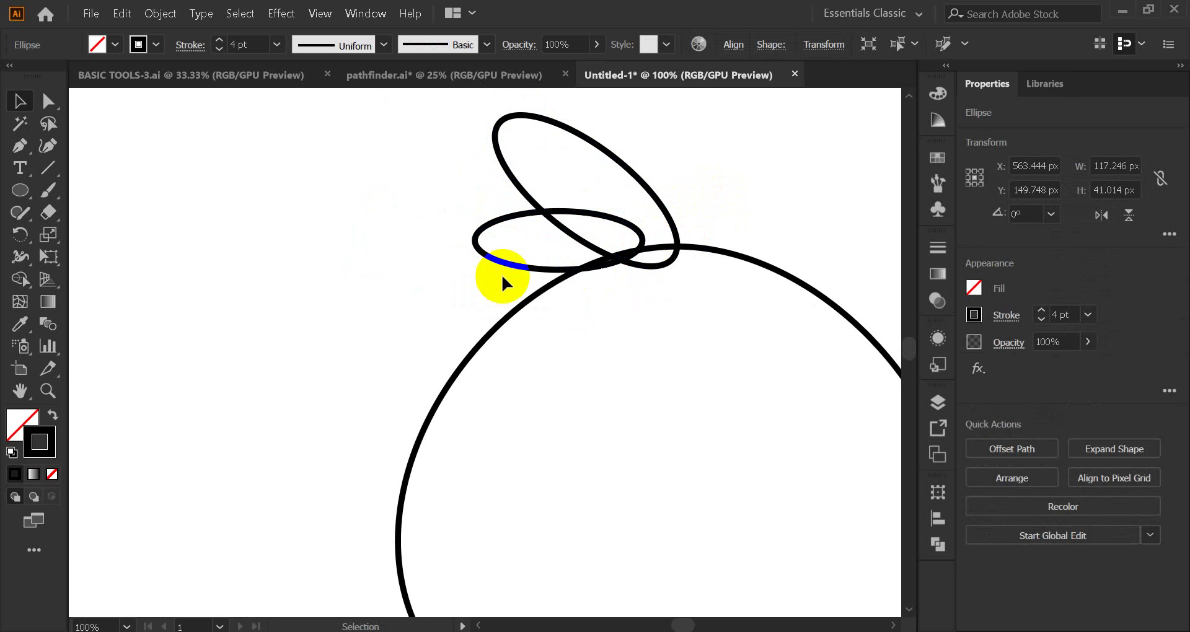
drag(510, 268, 519, 267)
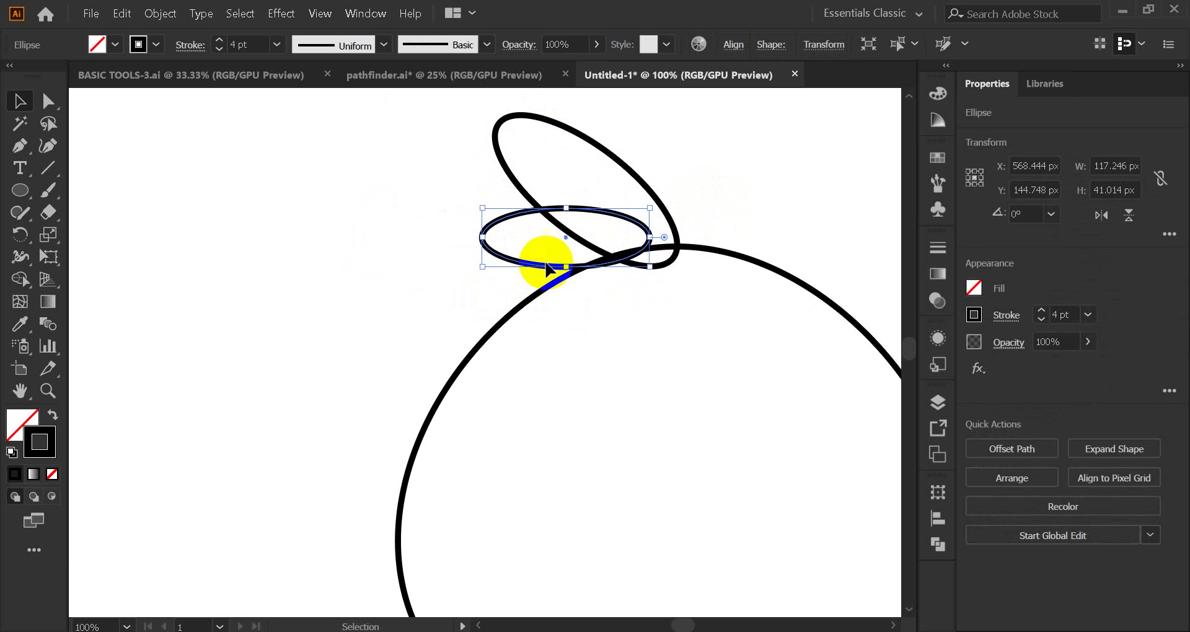
click(782, 197)
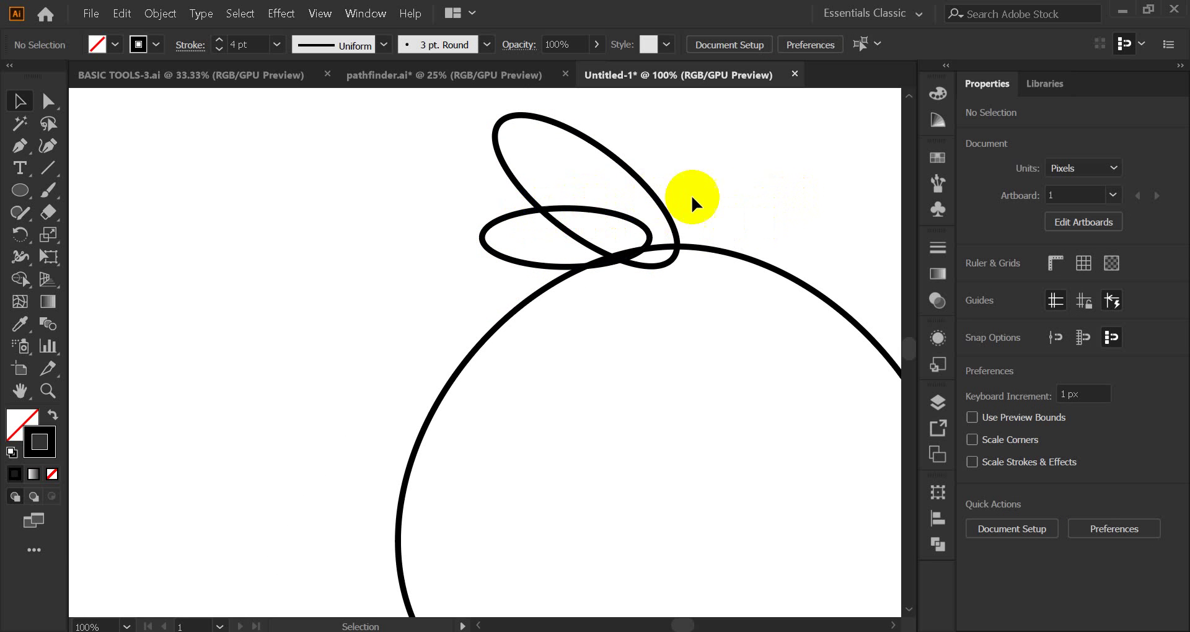
Rotate the upper ellipse to stand more upright and move it right and down.
click(665, 211)
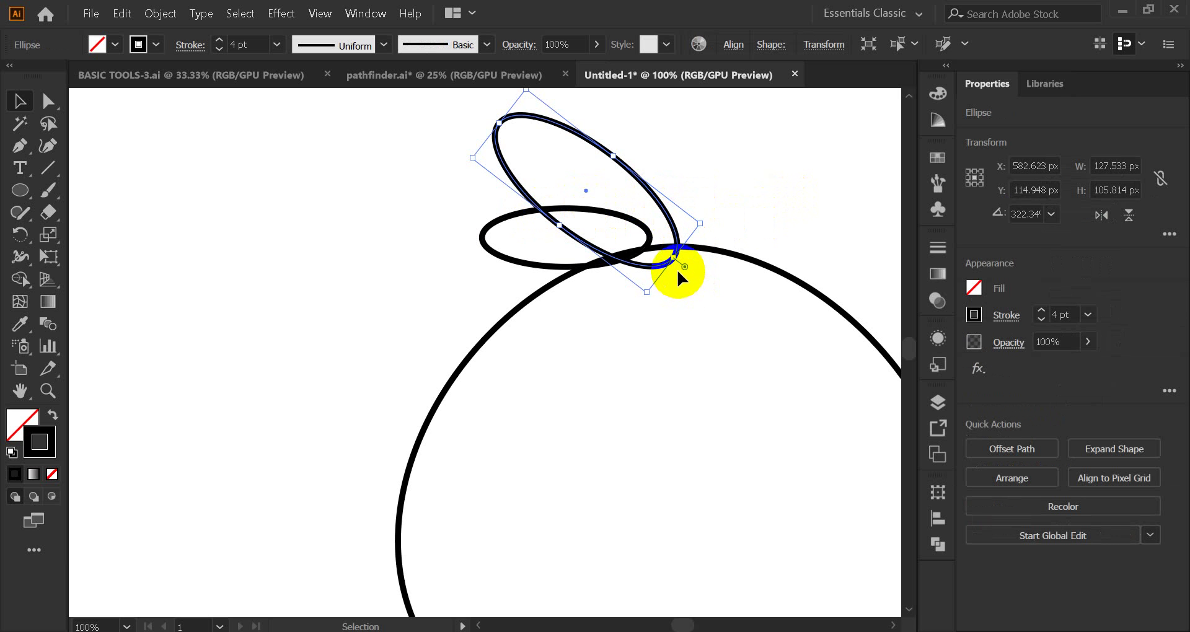
drag(676, 269, 662, 308)
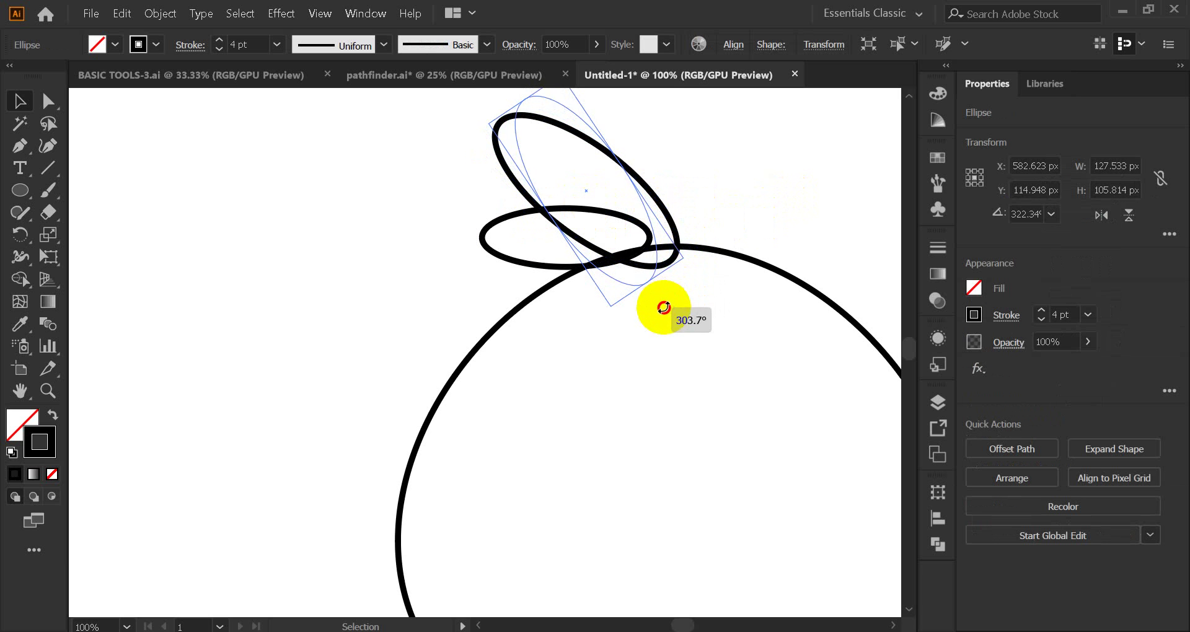
click(722, 217)
drag(647, 214, 711, 243)
click(781, 208)
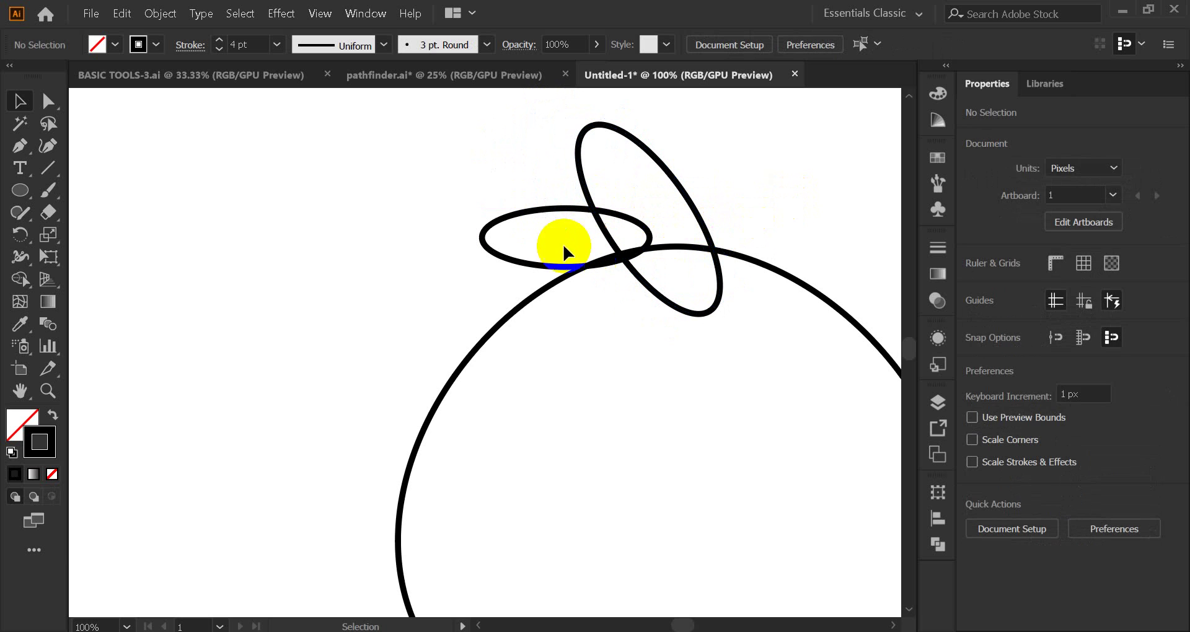
Tilt the smaller ellipse to about 335° and nudge it onto the body, overlapping the taller one.
click(535, 265)
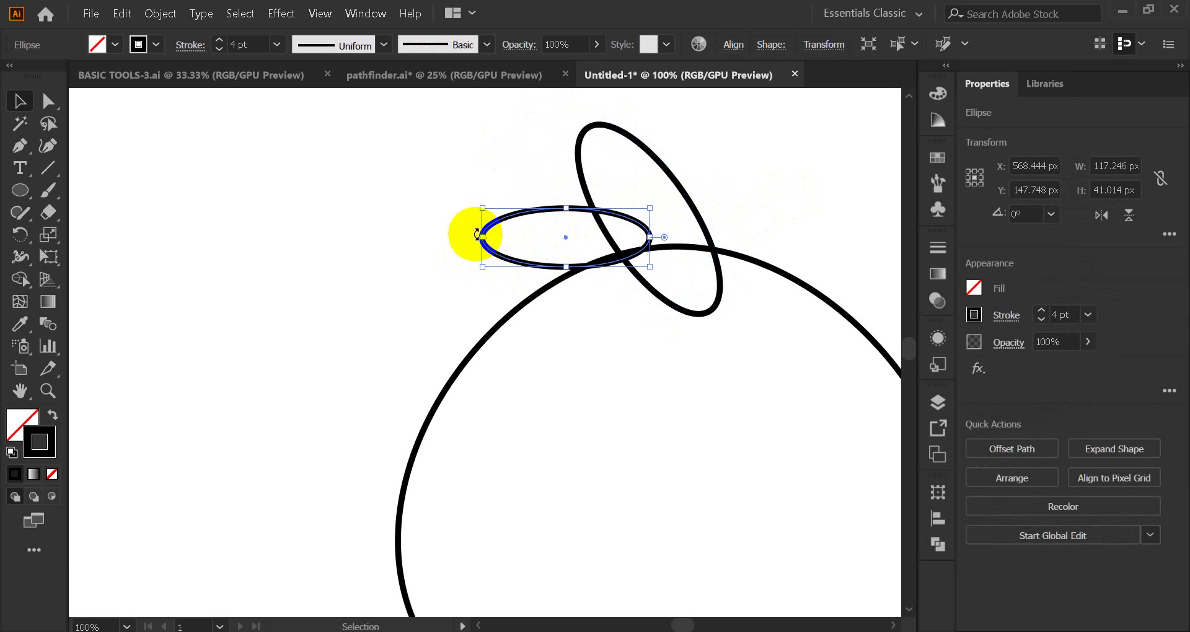
drag(471, 237, 487, 198)
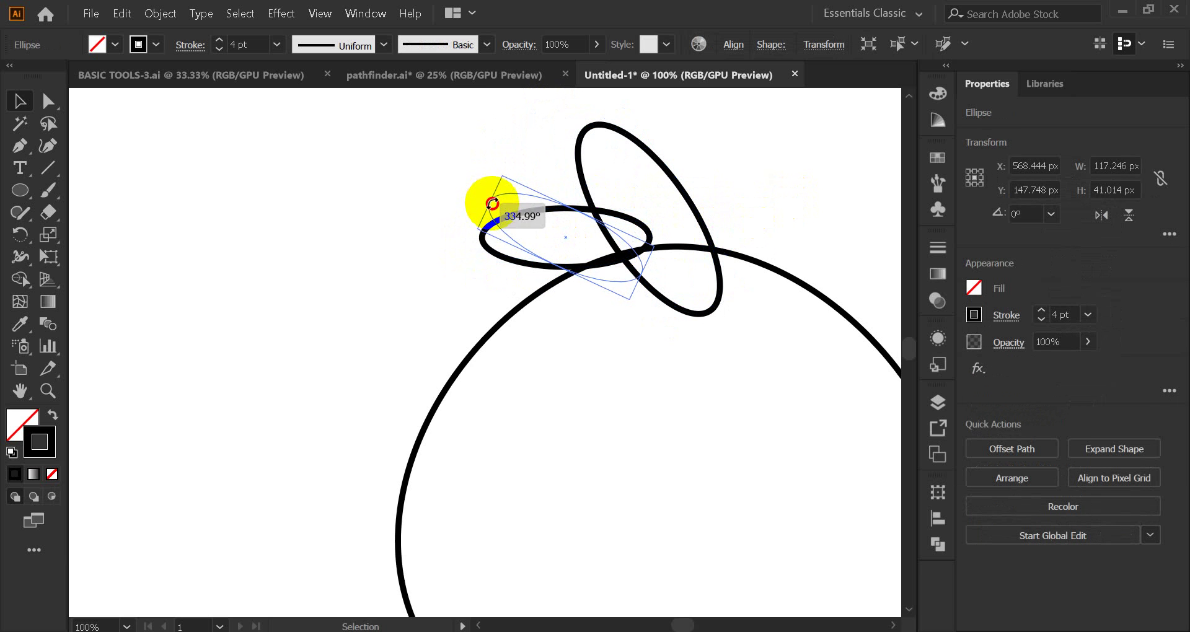
click(586, 314)
drag(595, 279, 621, 288)
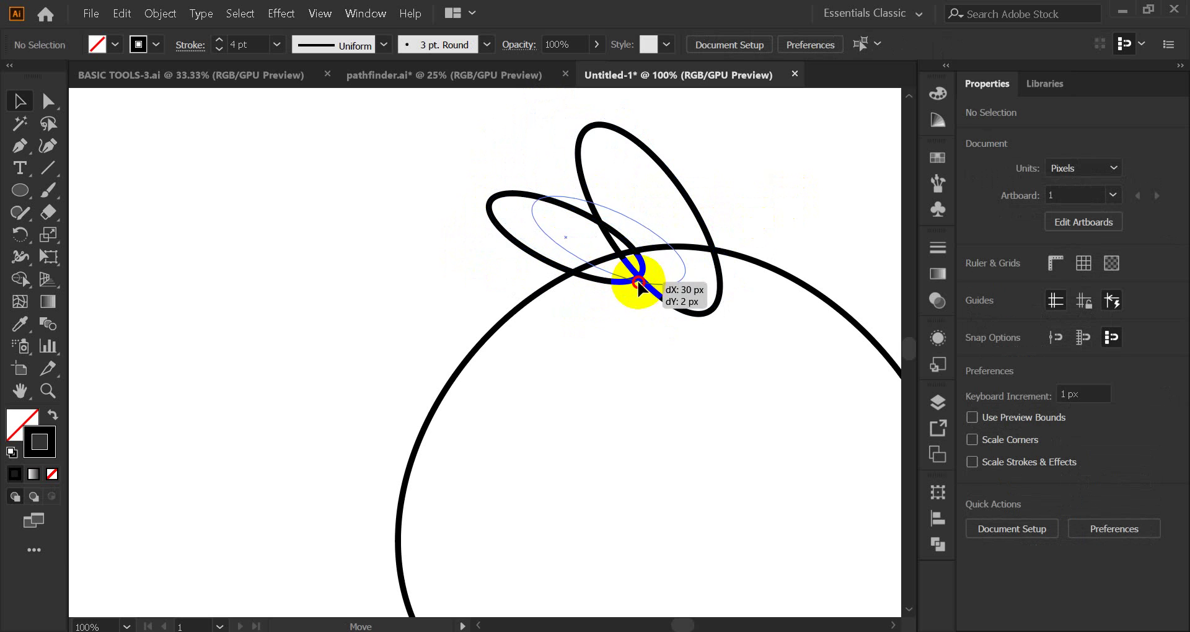
click(602, 329)
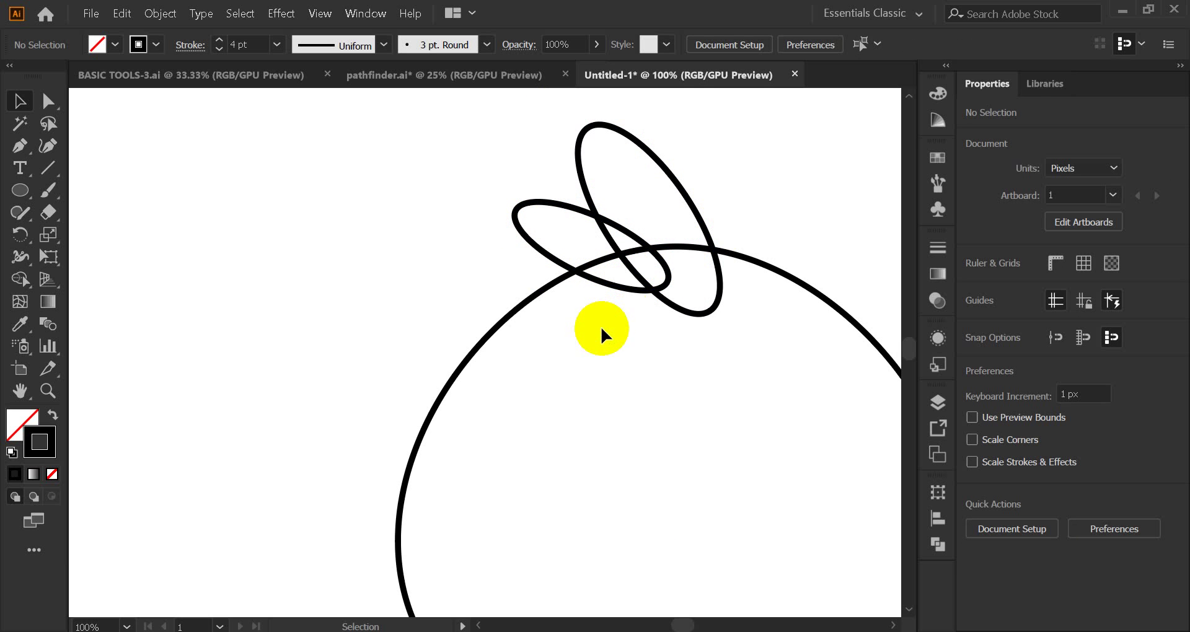
drag(615, 285, 602, 285)
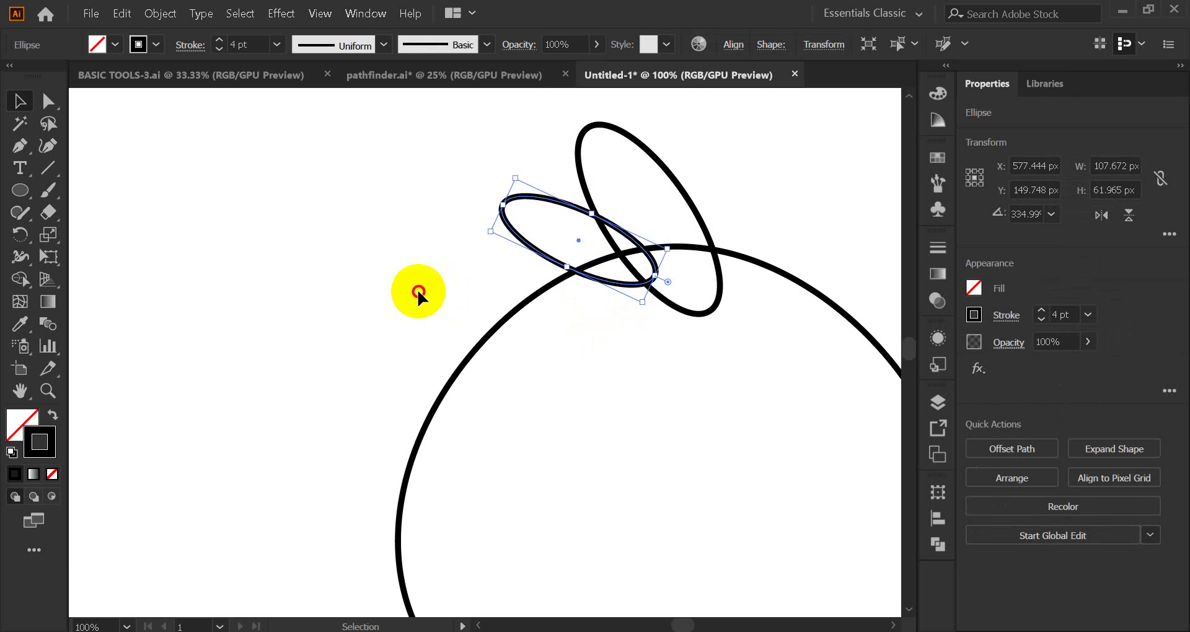
click(430, 285)
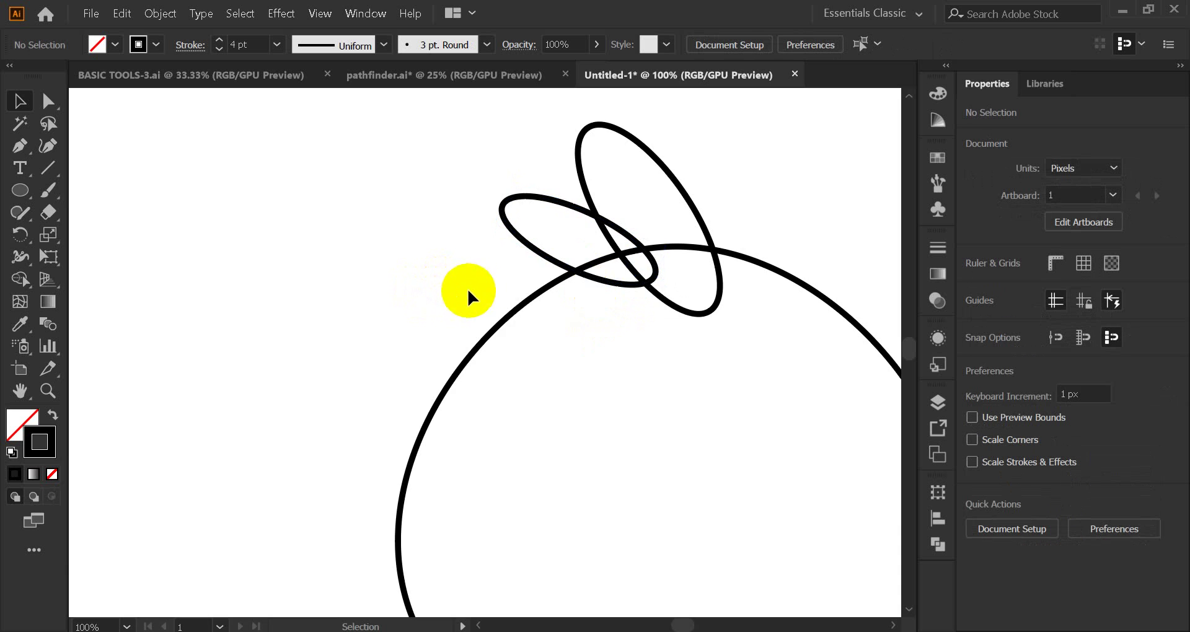
scroll(467, 288, down, 3)
scroll(521, 287, up, 2)
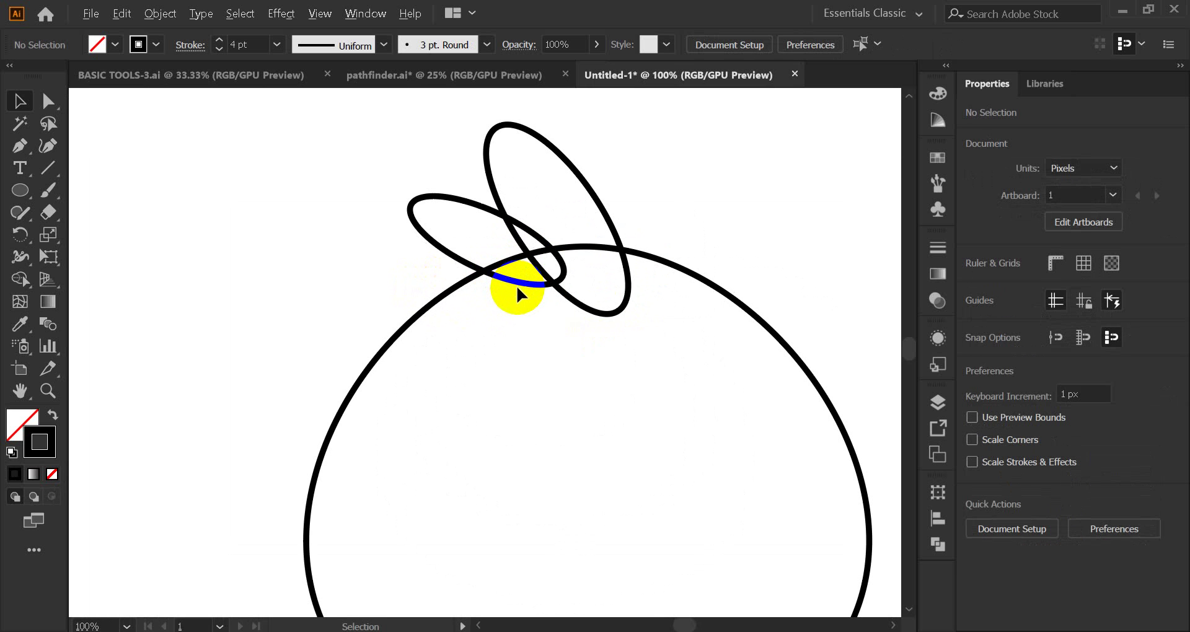
drag(371, 177, 635, 411)
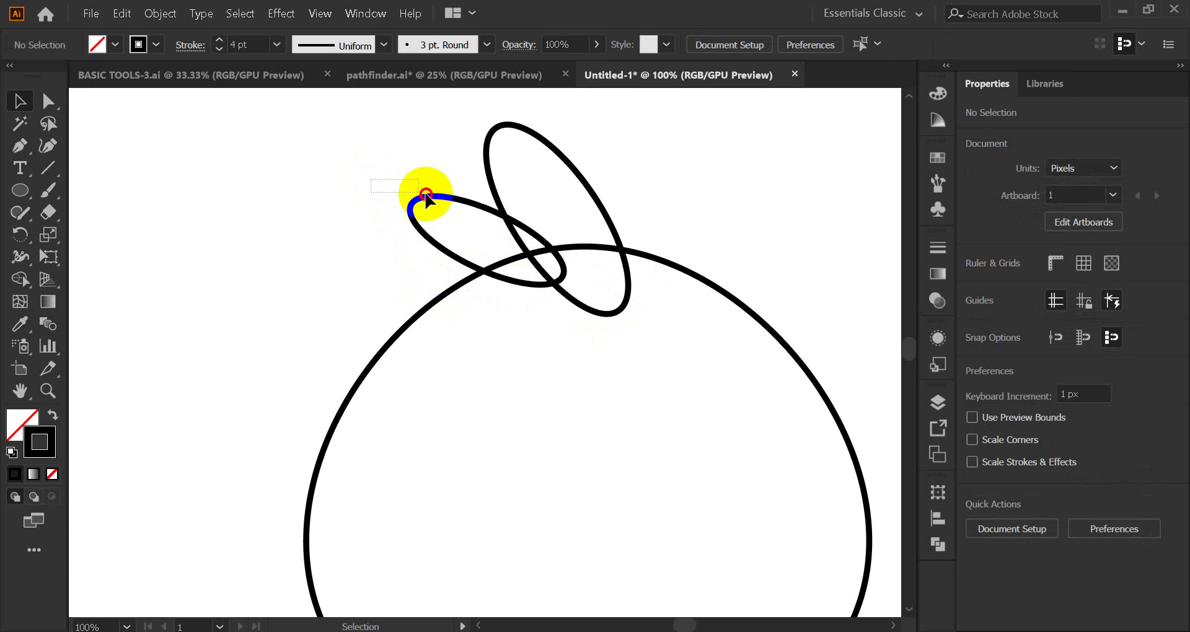
Fill the body and both crest ellipses with red, keeping their black outlines.
click(333, 286)
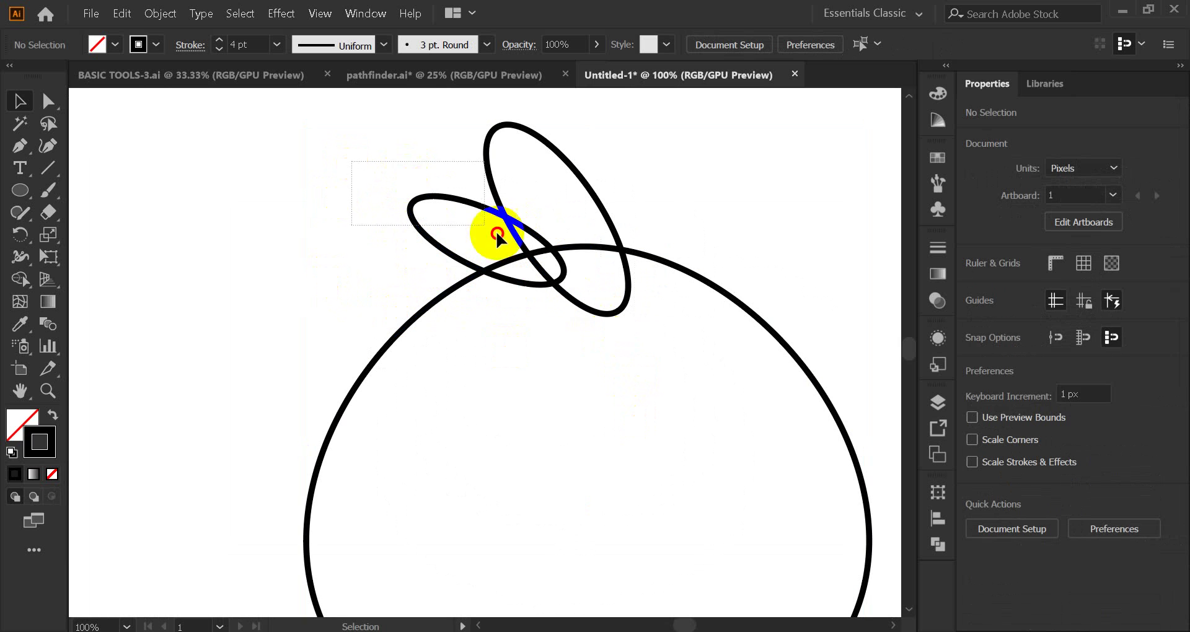
key(ctrl+a)
click(12, 432)
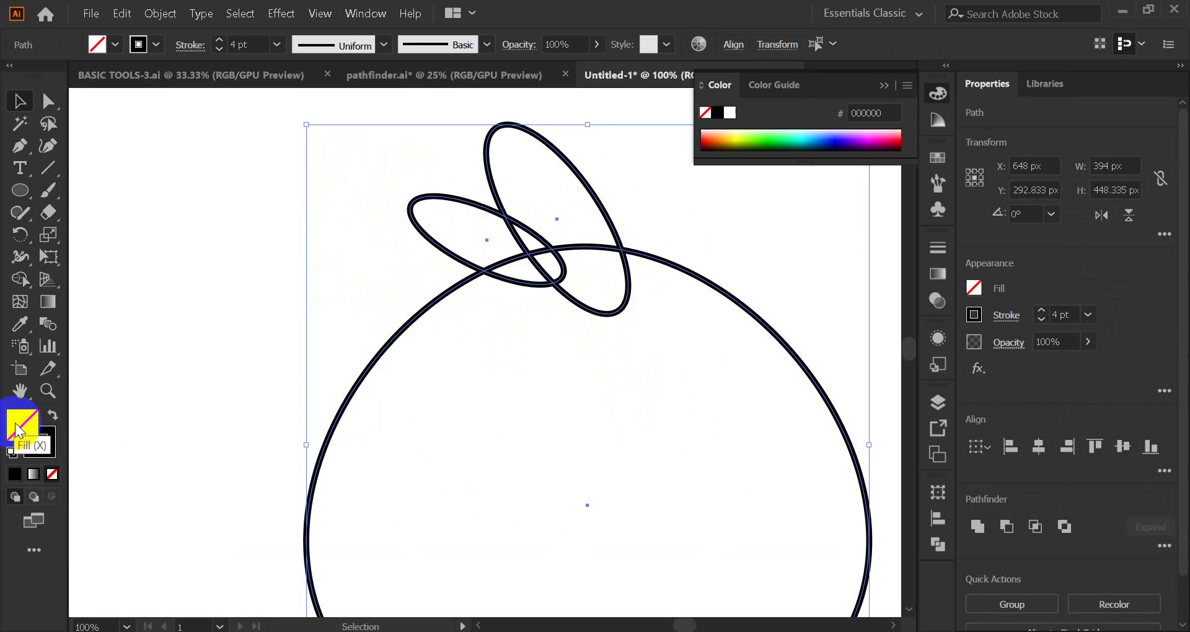
click(938, 168)
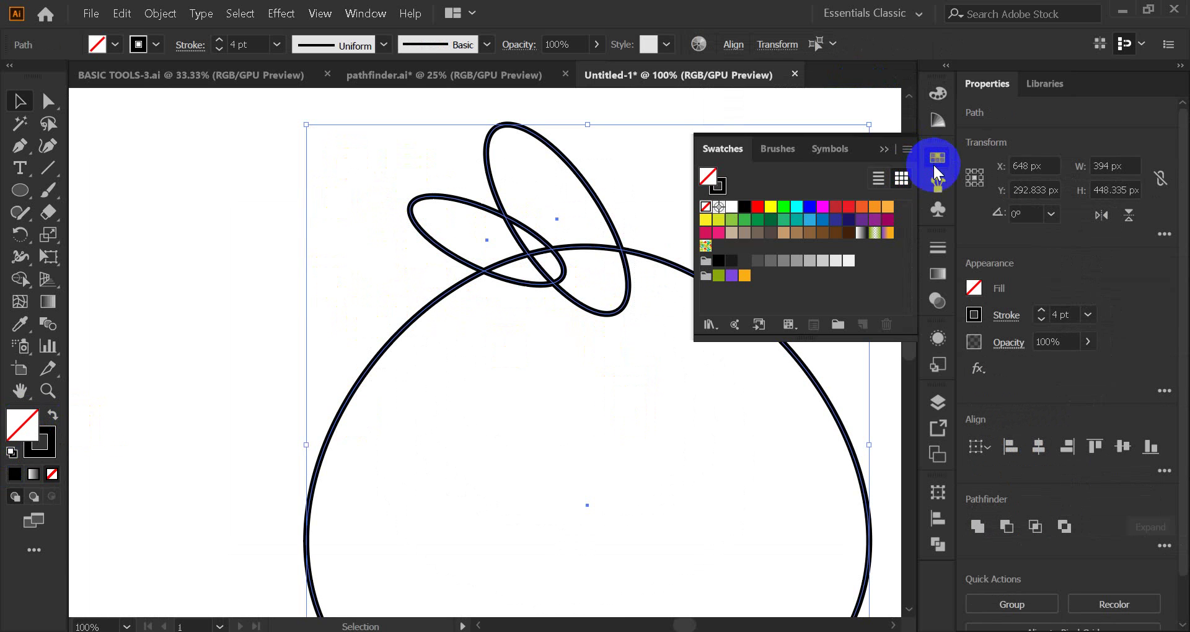
click(757, 207)
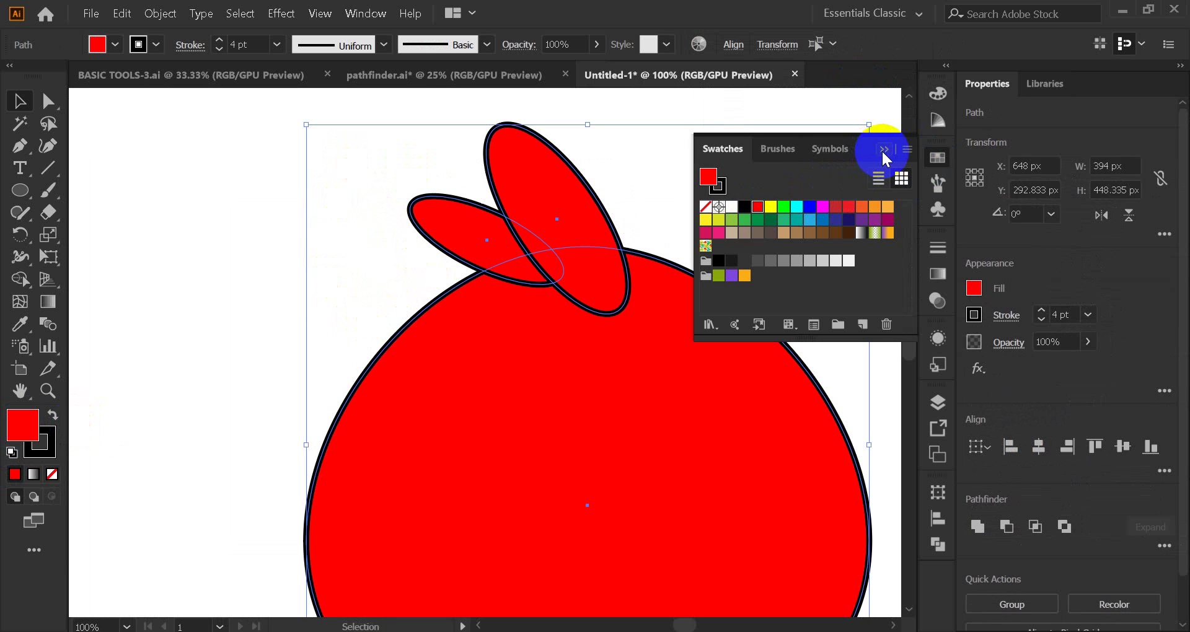
click(200, 261)
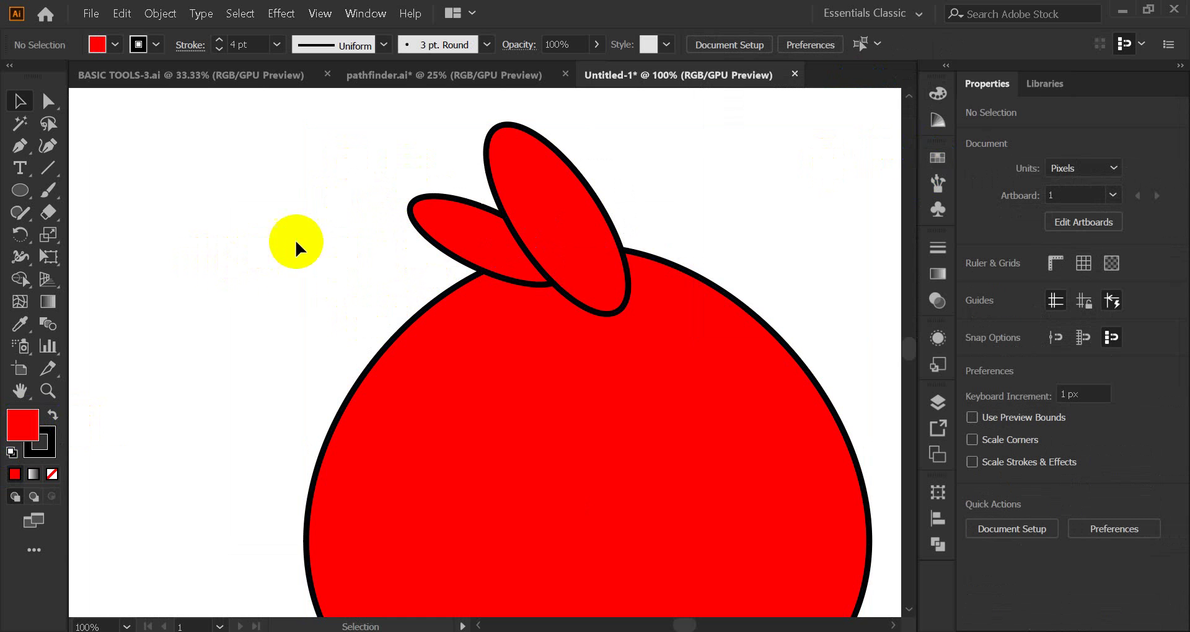
scroll(334, 237, down, 1)
scroll(508, 212, up, 1)
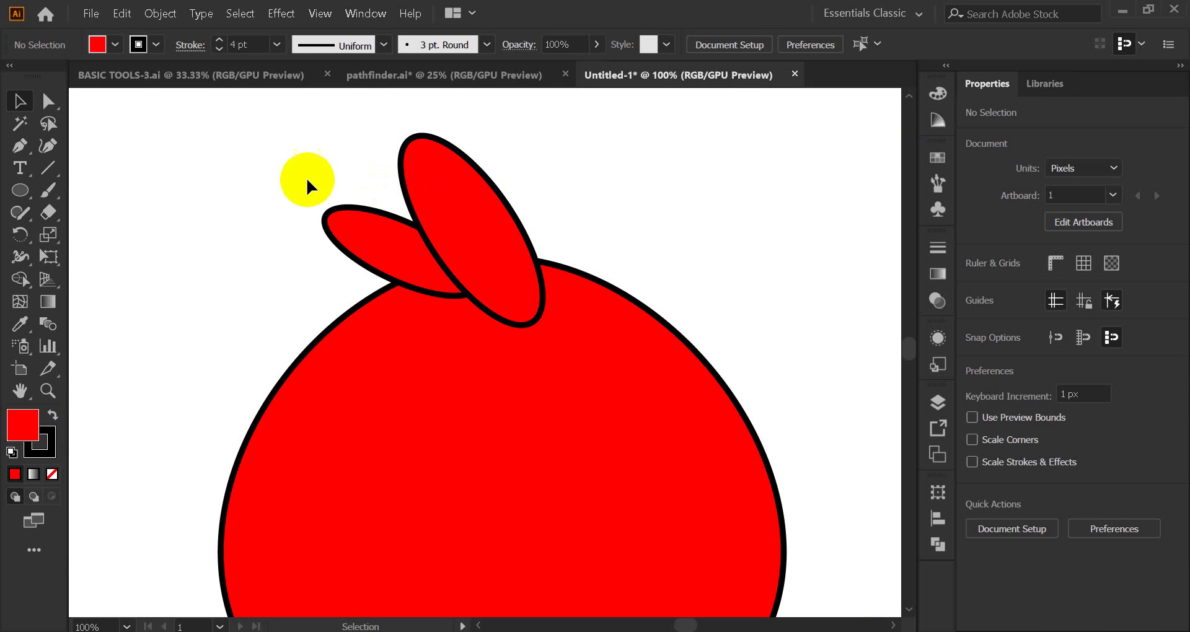
Marquee-select the two crest ellipses on top of the body.
mouse_move(333, 175)
mouse_down()
mouse_move(409, 239)
mouse_move(414, 205)
mouse_up()
click(274, 188)
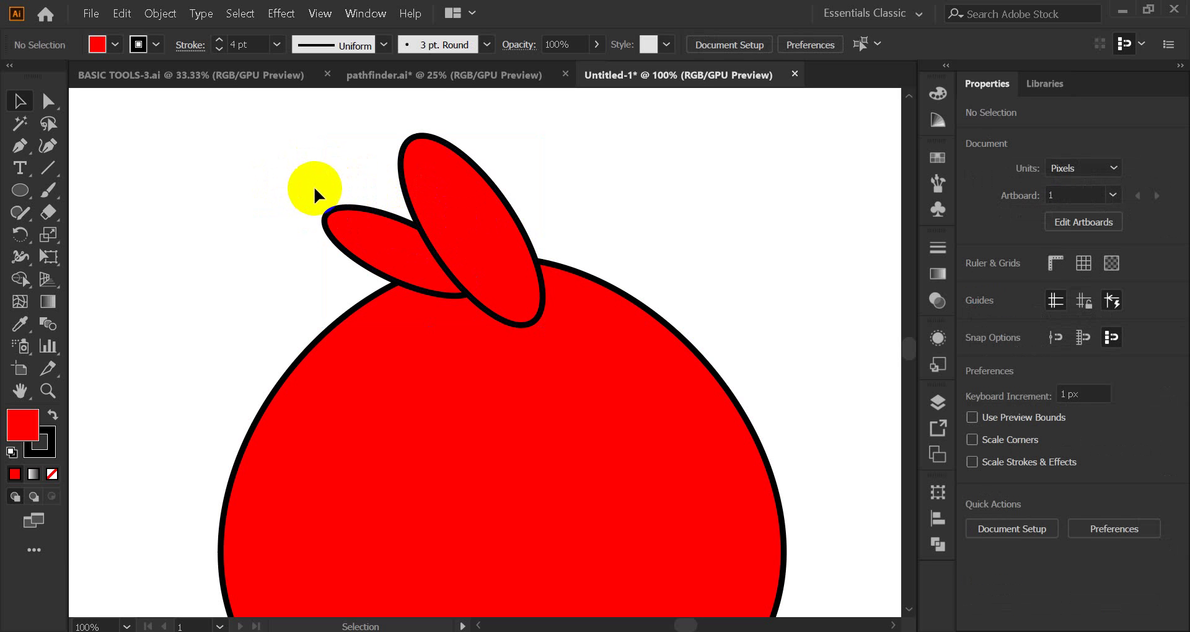
drag(326, 177, 425, 234)
drag(354, 166, 430, 231)
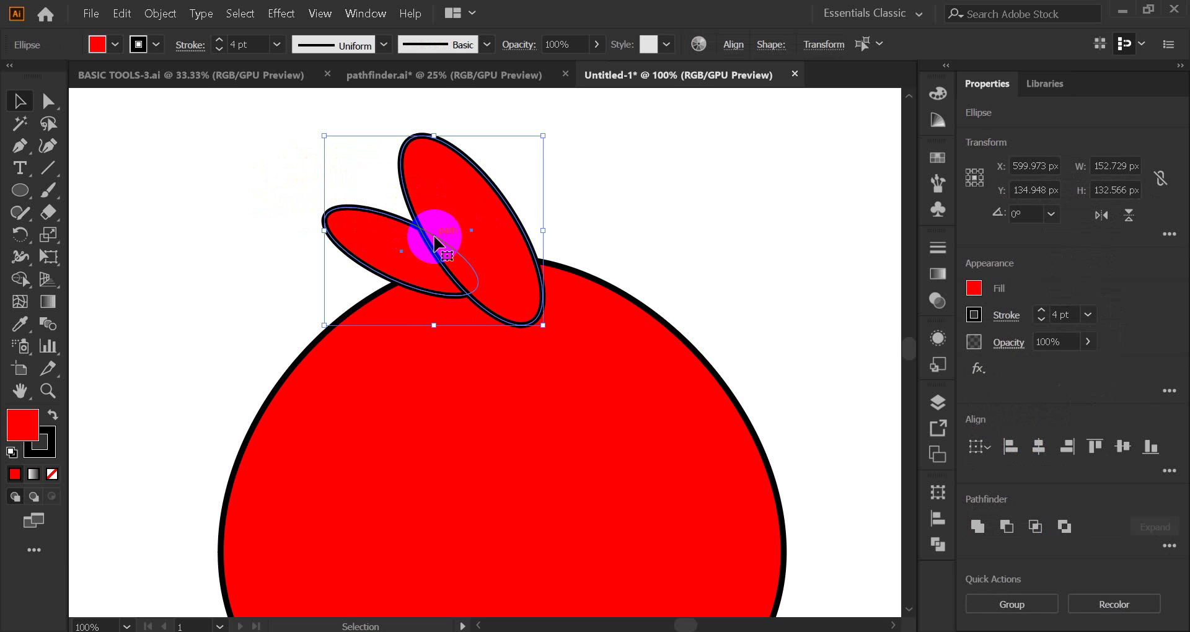
Group the two crest feather ellipses together.
right_click(434, 217)
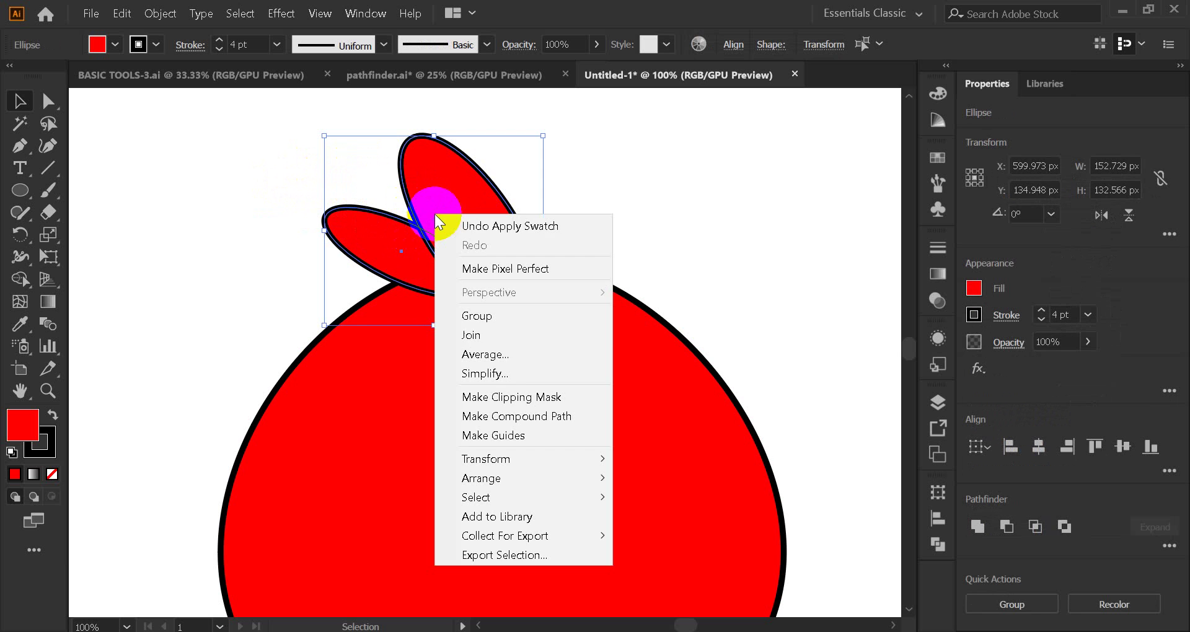
click(500, 316)
click(599, 189)
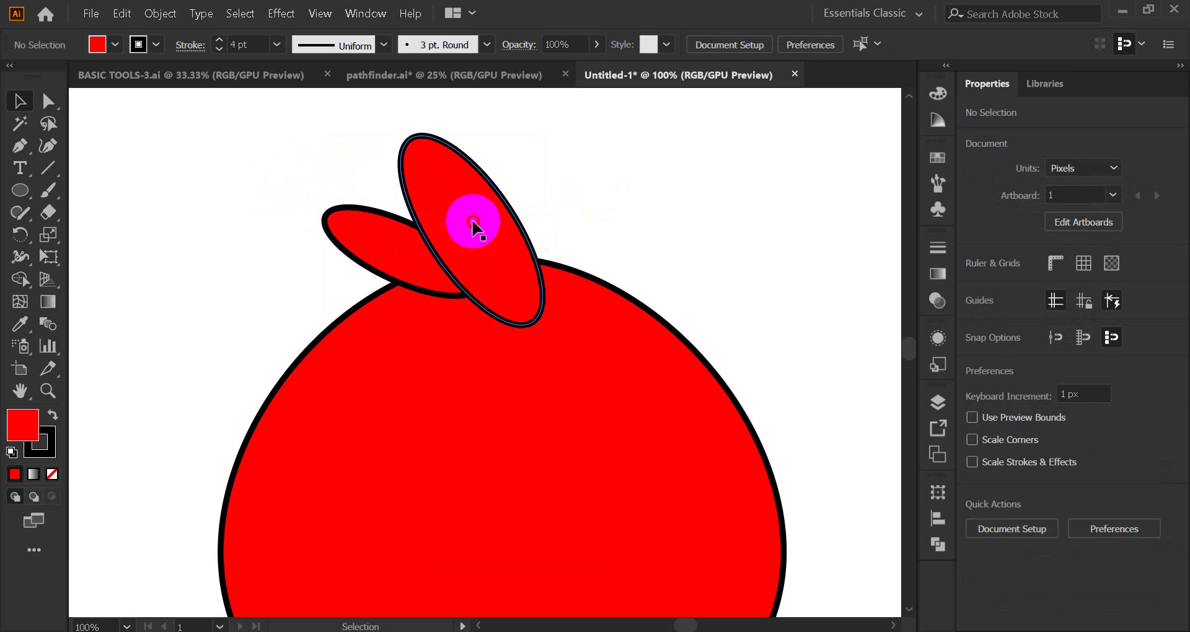
click(473, 223)
click(631, 198)
Send the crest group behind the red body so only the feather tips show.
right_click(466, 210)
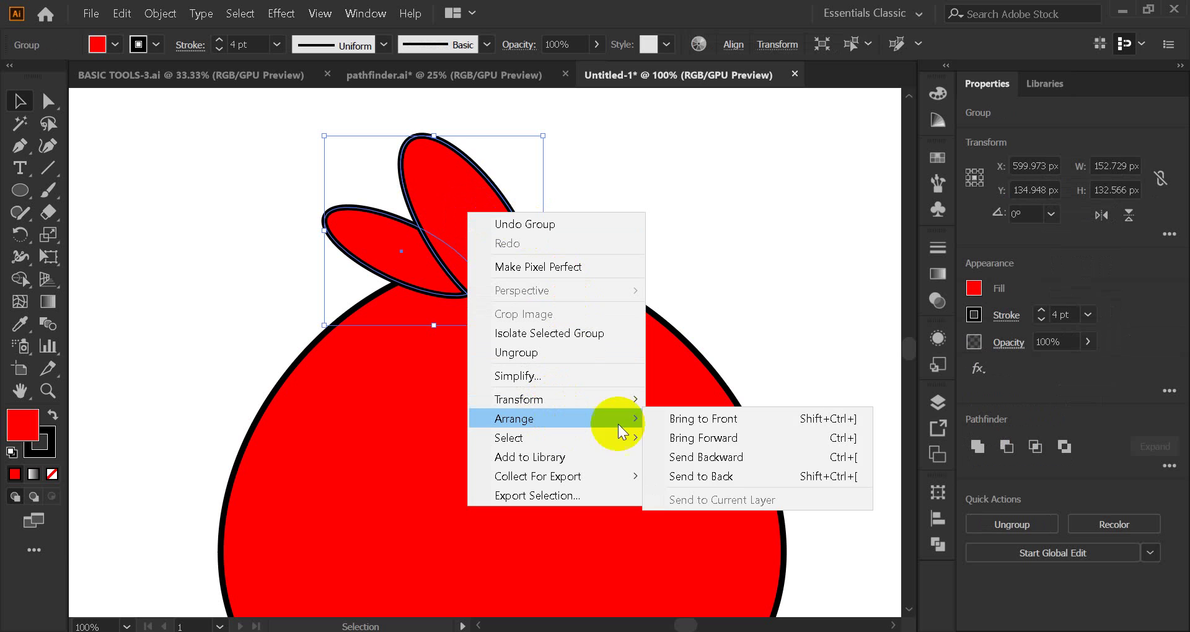
click(686, 498)
click(737, 266)
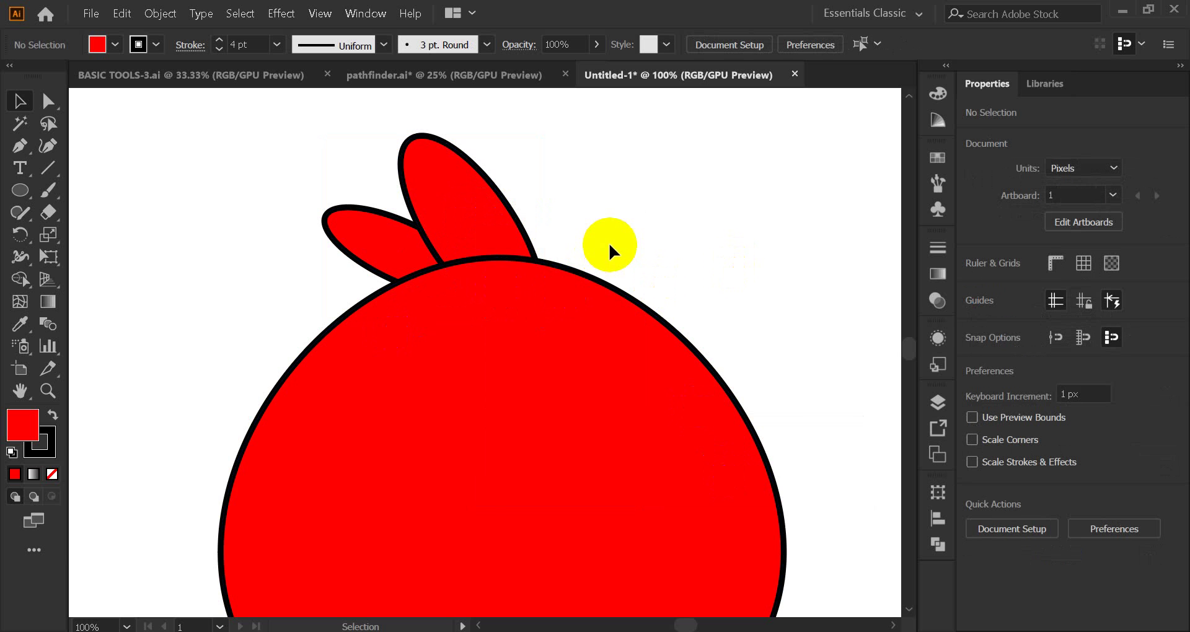
scroll(609, 243, down, 2)
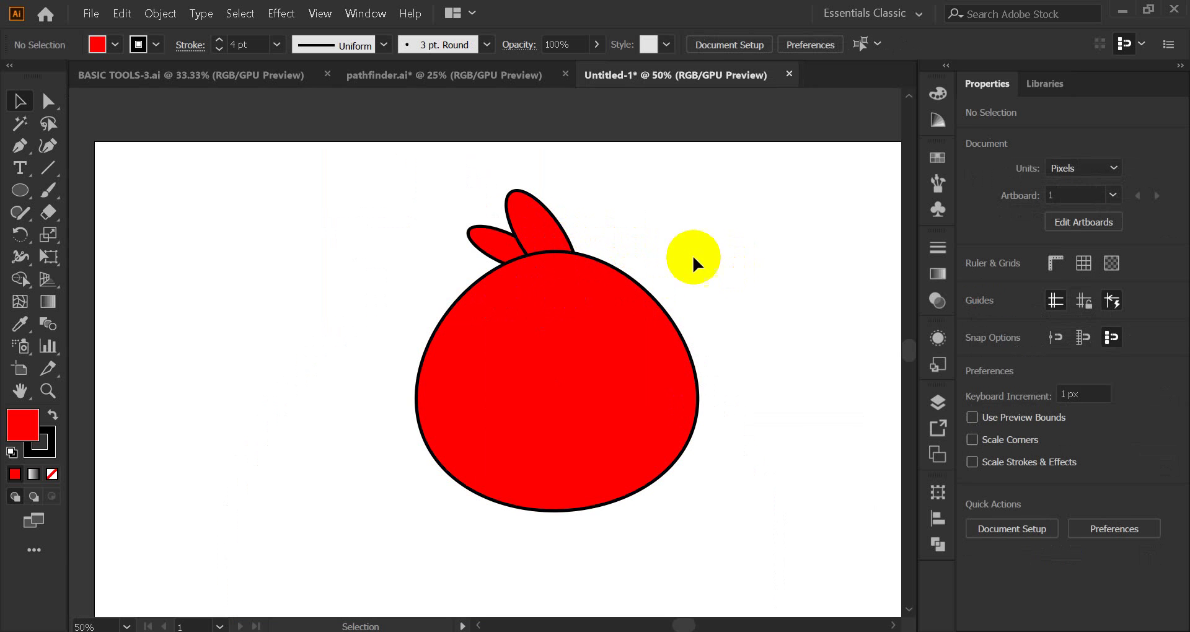
scroll(713, 284, up, 1)
scroll(710, 281, down, 1)
click(485, 183)
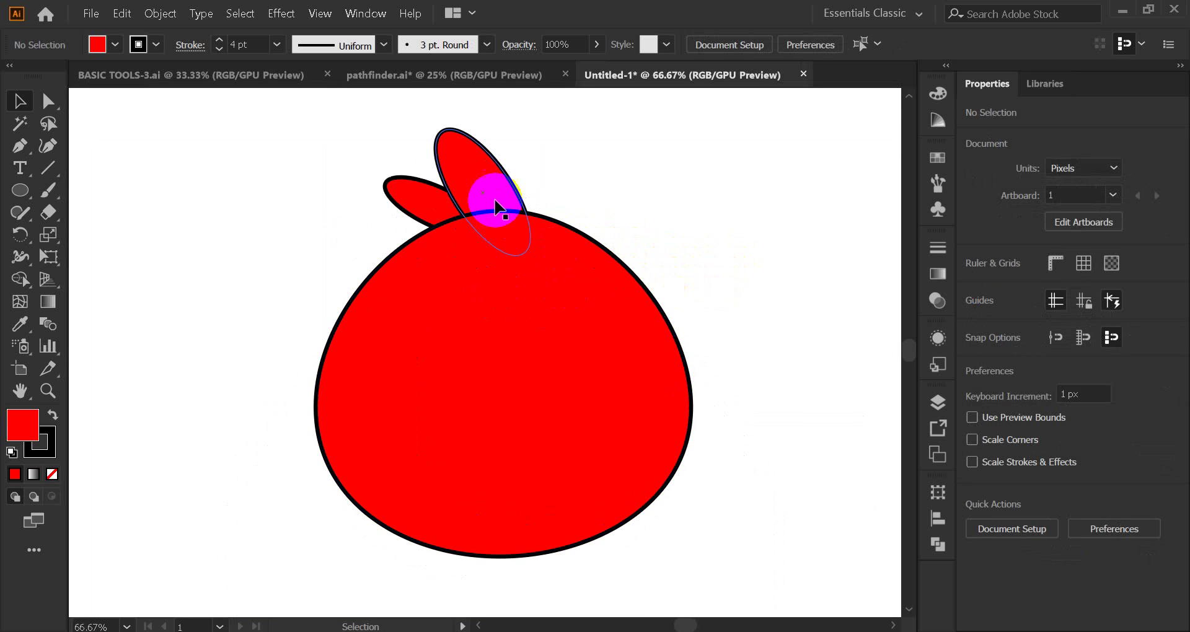
click(619, 219)
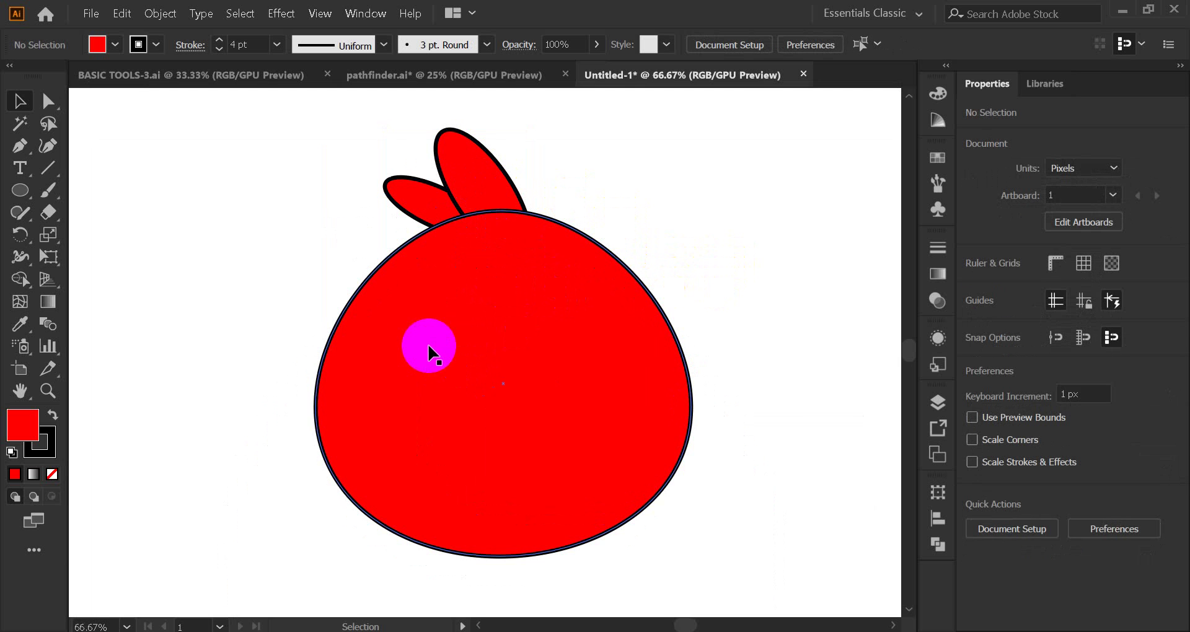
click(20, 191)
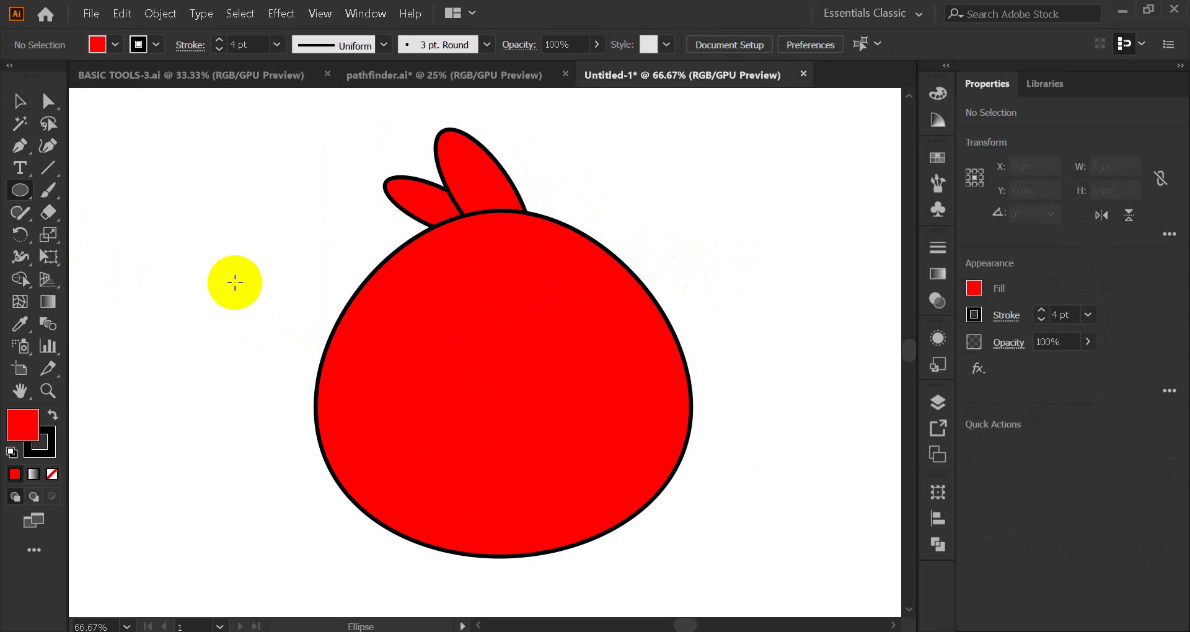
Draw a small eye circle and move it up and left of the red body.
mouse_move(230, 275)
mouse_down()
mouse_move(321, 367)
mouse_move(220, 272)
mouse_up()
click(20, 101)
click(303, 329)
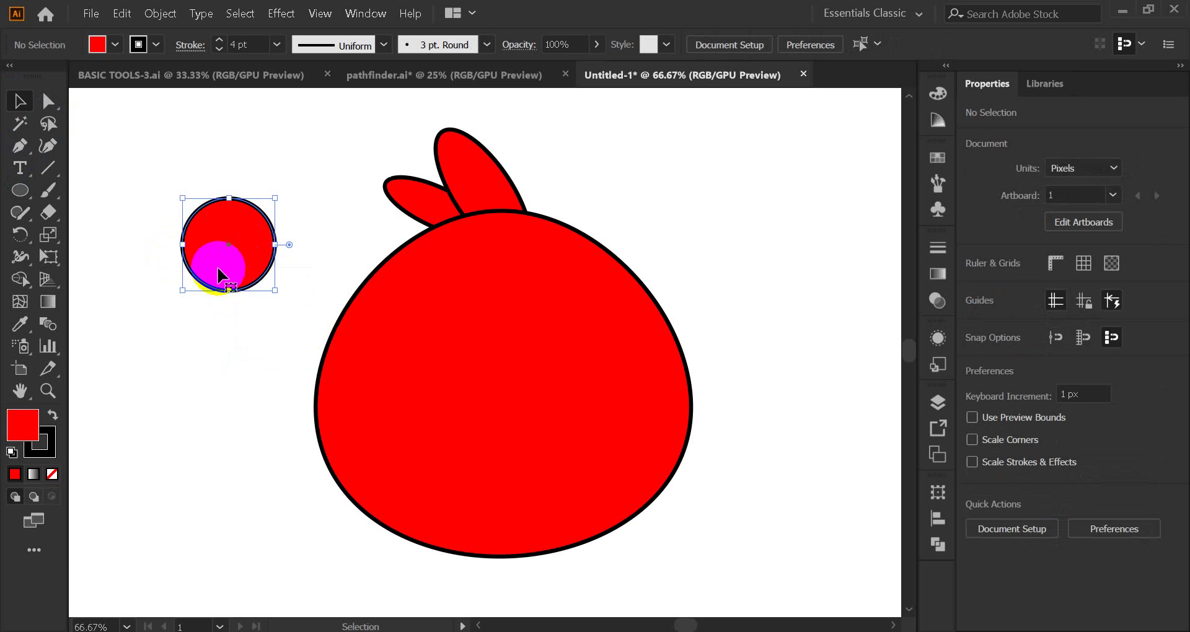
scroll(229, 207, up, 3)
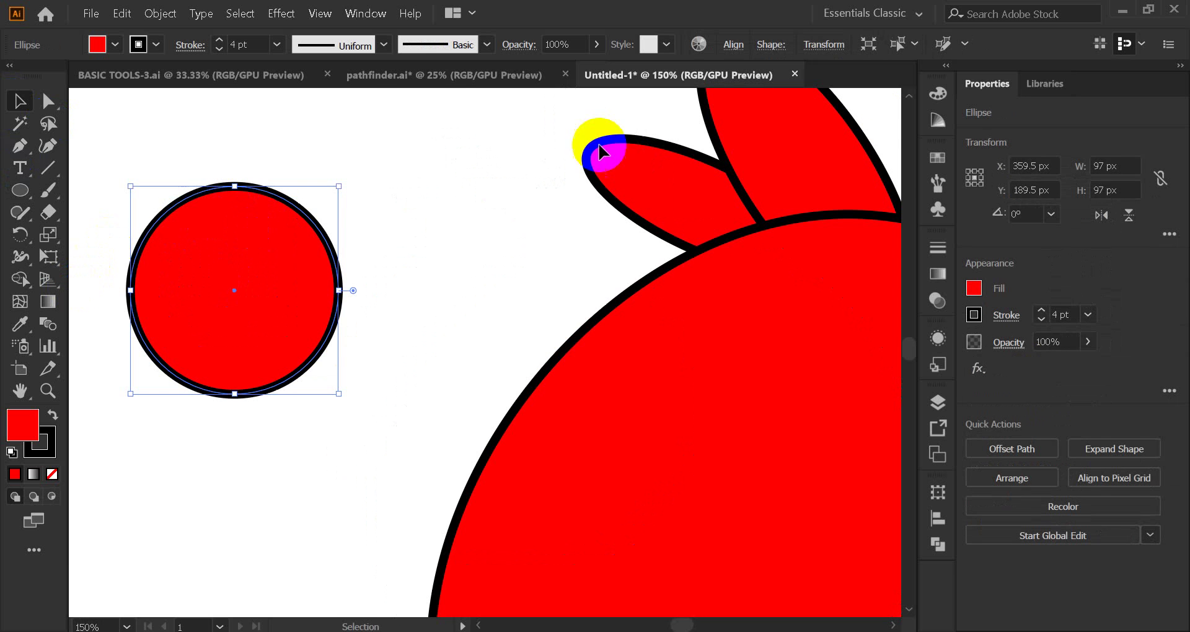
Fill the eye circle light grey and nudge it slightly downward.
click(938, 158)
click(732, 206)
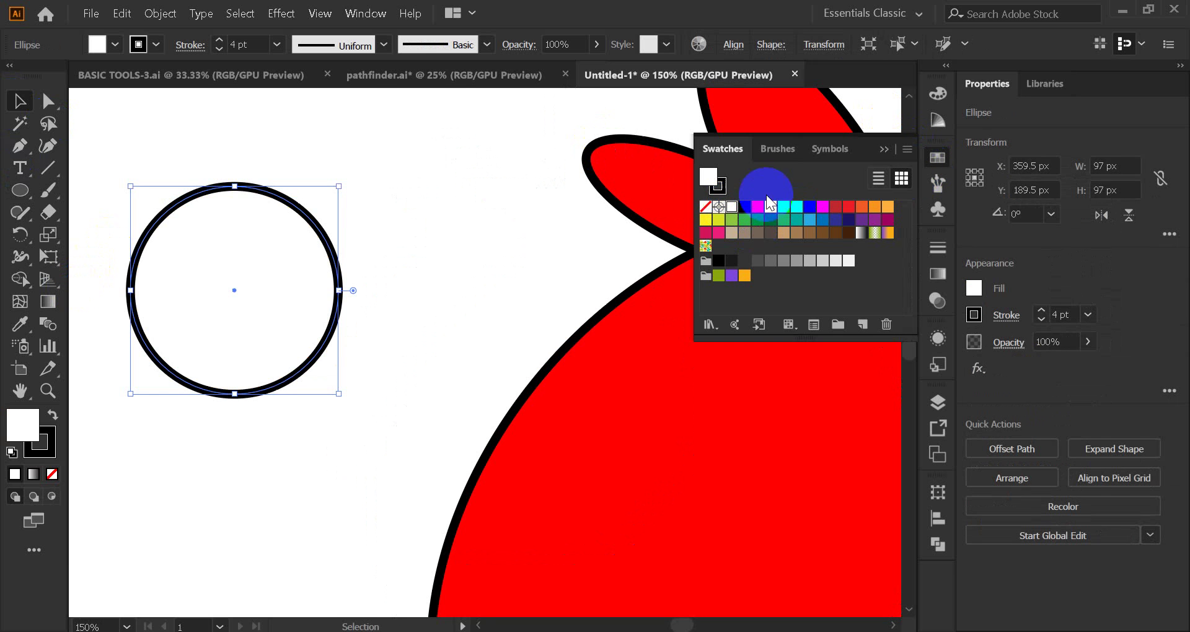
click(849, 260)
click(884, 149)
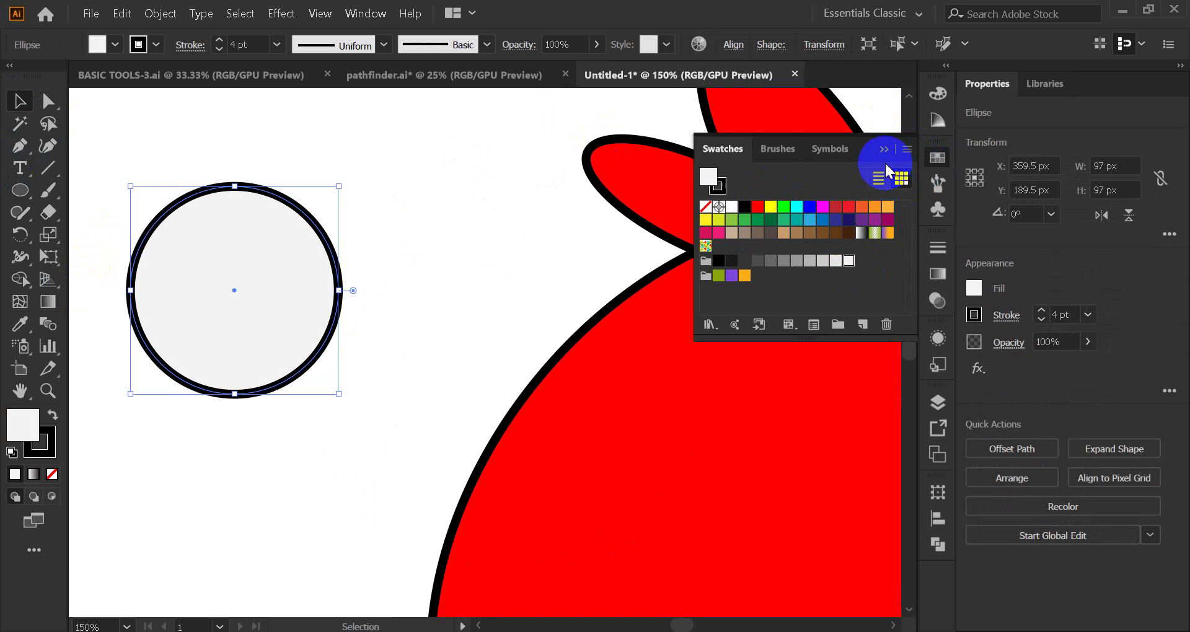
click(433, 267)
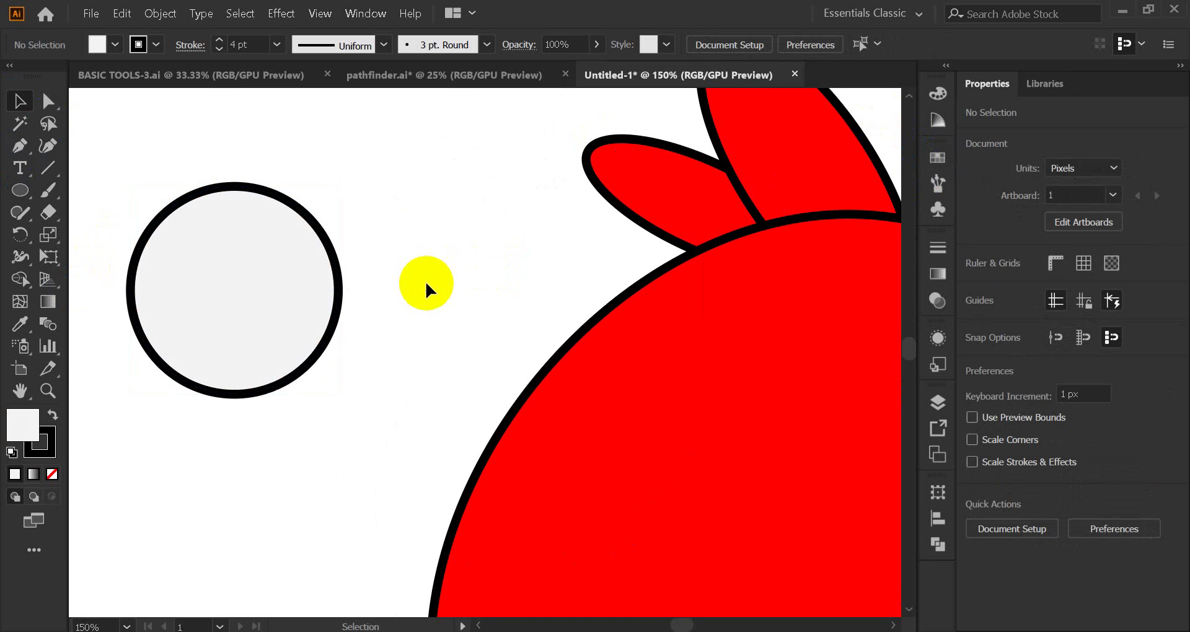
click(340, 292)
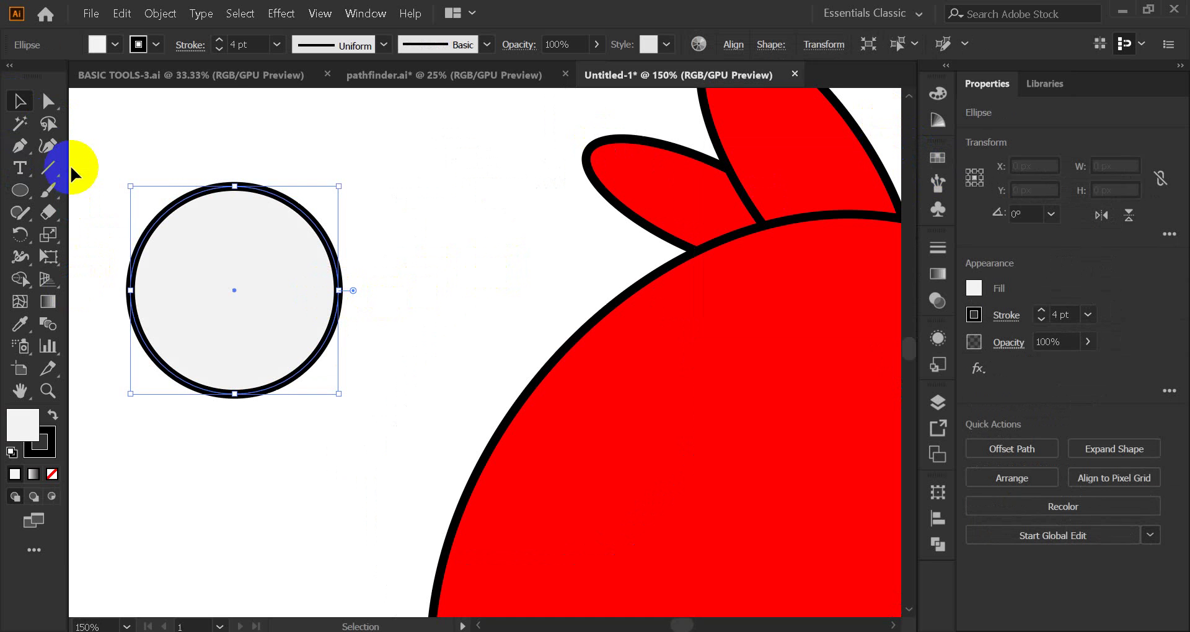
click(49, 105)
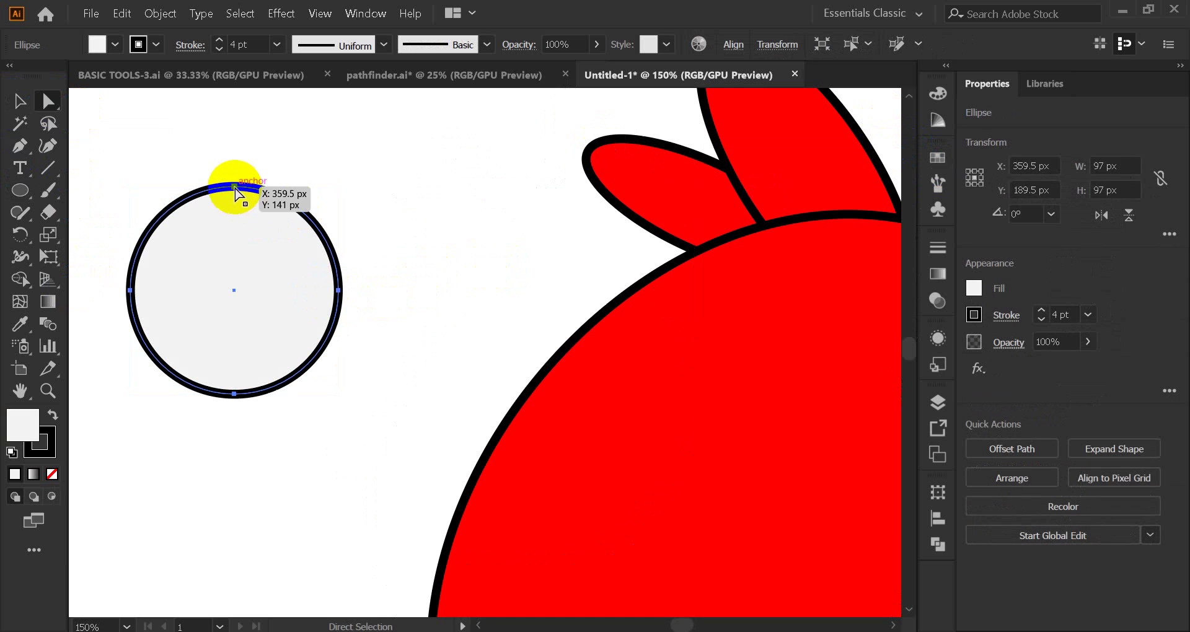
drag(234, 185, 236, 215)
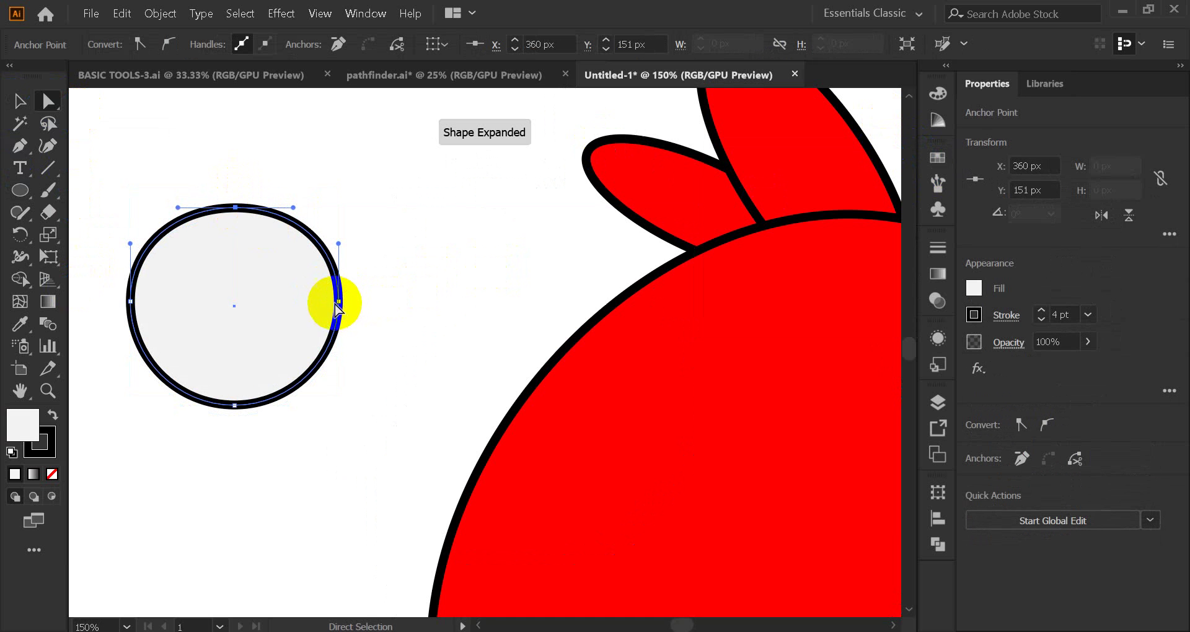
Drag the circle's right, bottom and left anchors into a lopsided 104 × 90 px oval.
drag(335, 303, 339, 312)
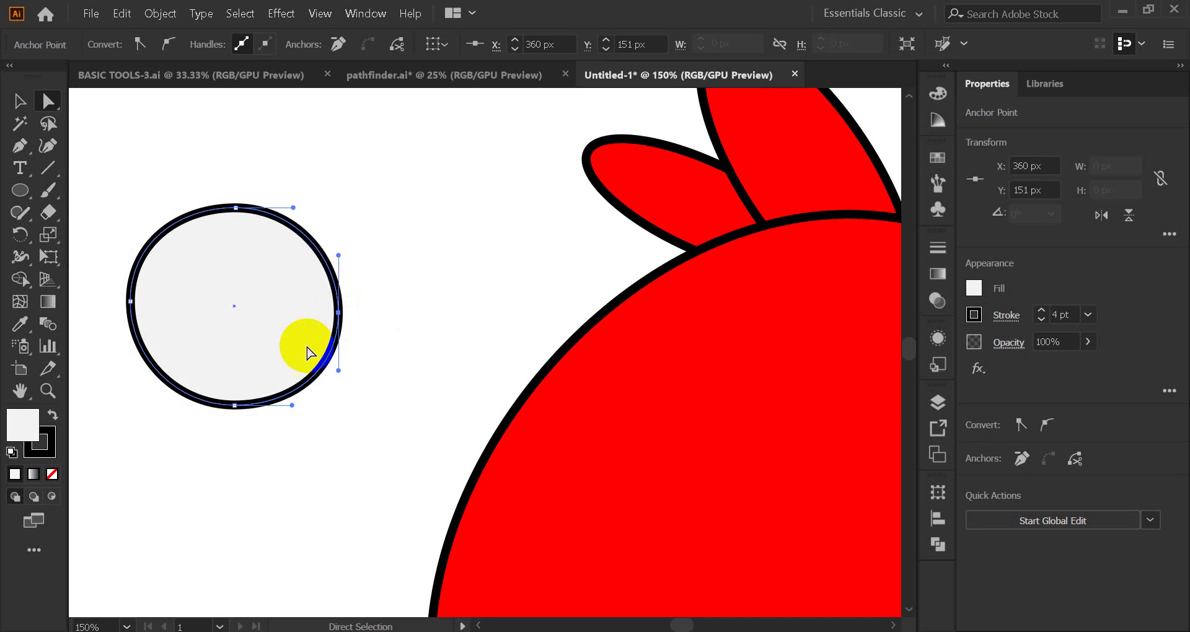
drag(233, 406, 233, 402)
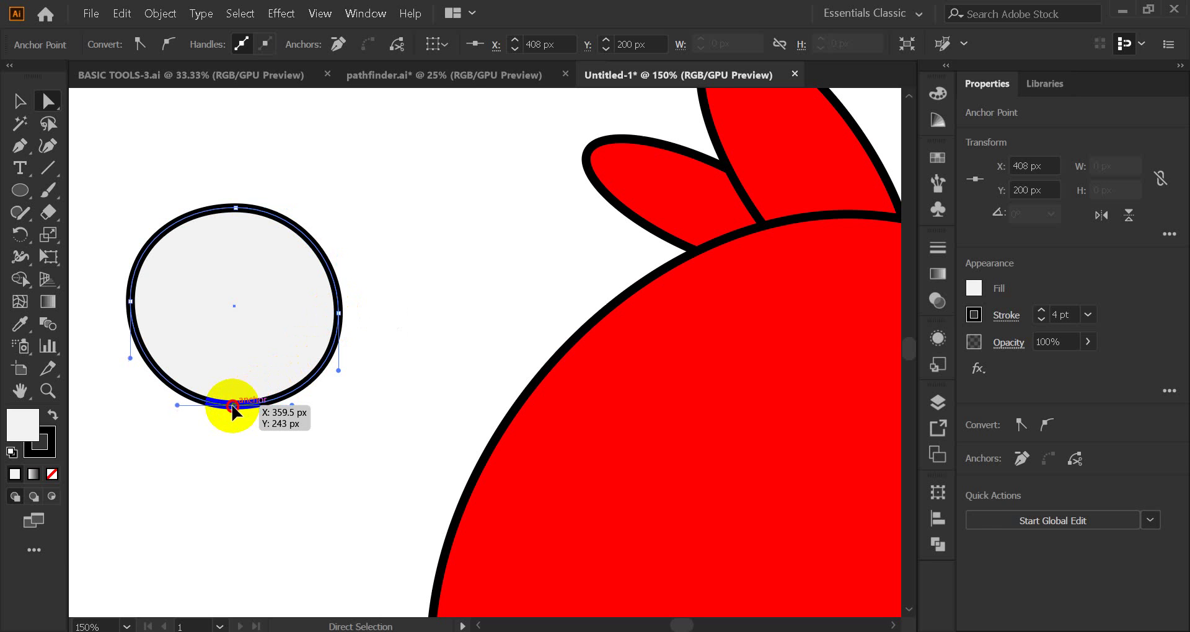
drag(131, 304, 117, 309)
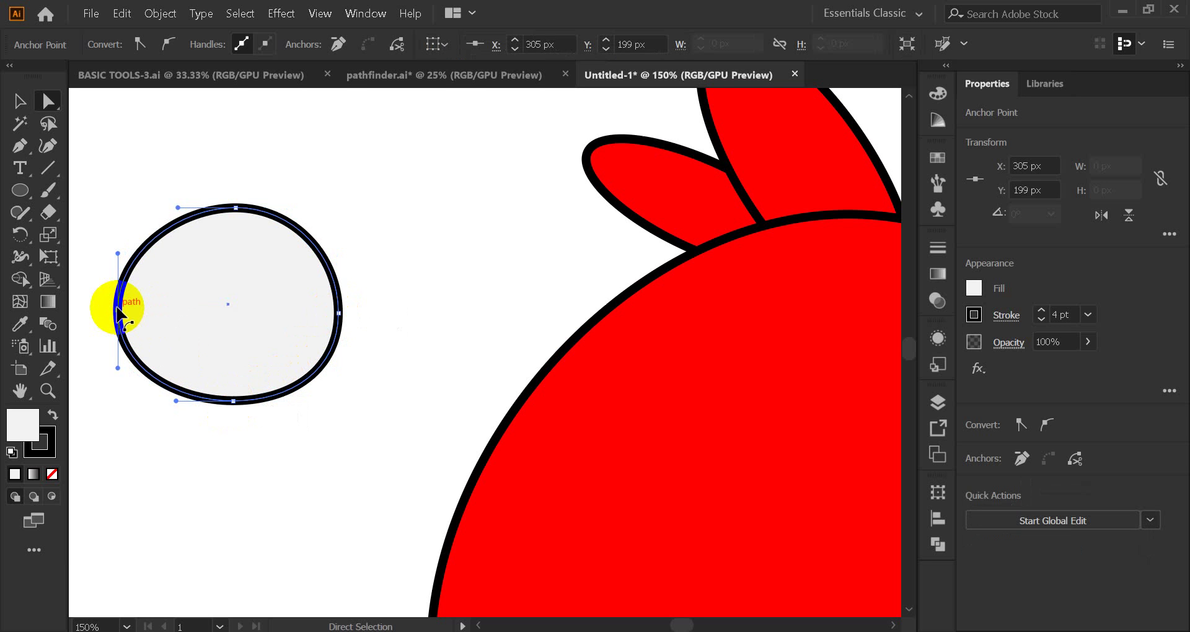
mouse_move(120, 313)
mouse_down()
mouse_move(120, 290)
mouse_move(115, 300)
mouse_up()
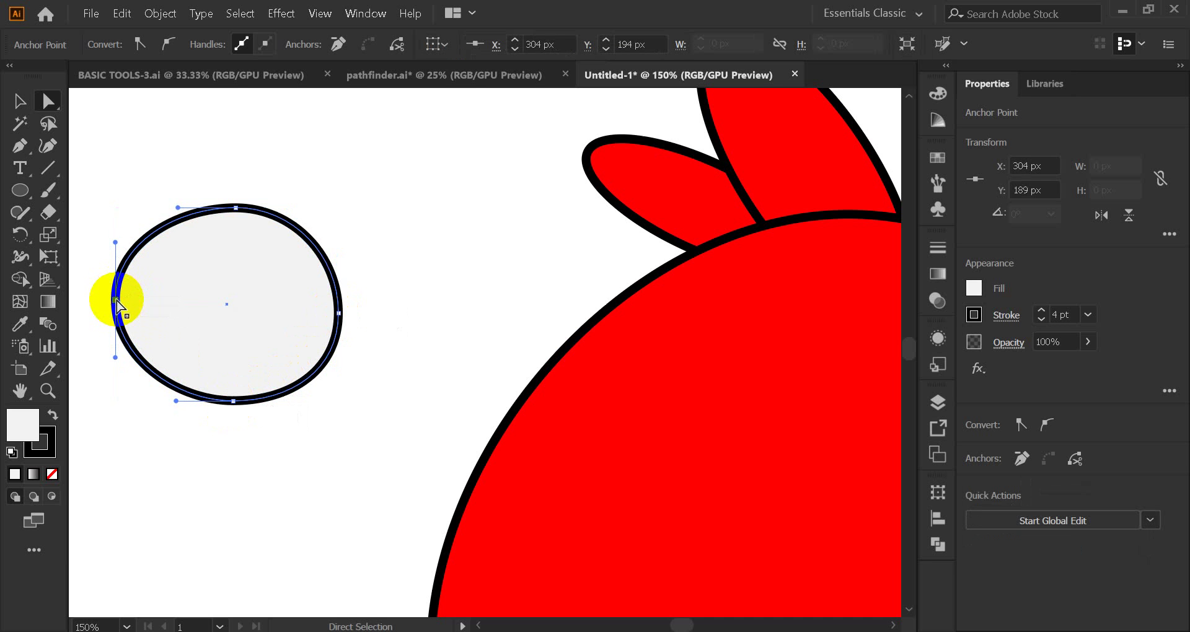
click(19, 102)
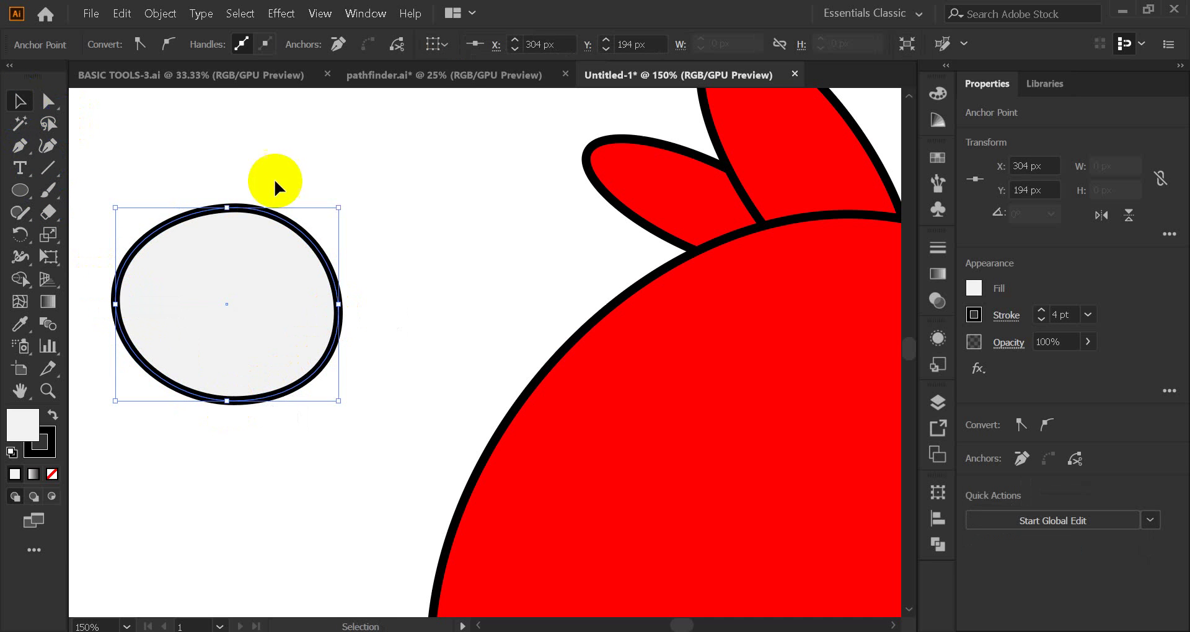
click(275, 179)
click(337, 326)
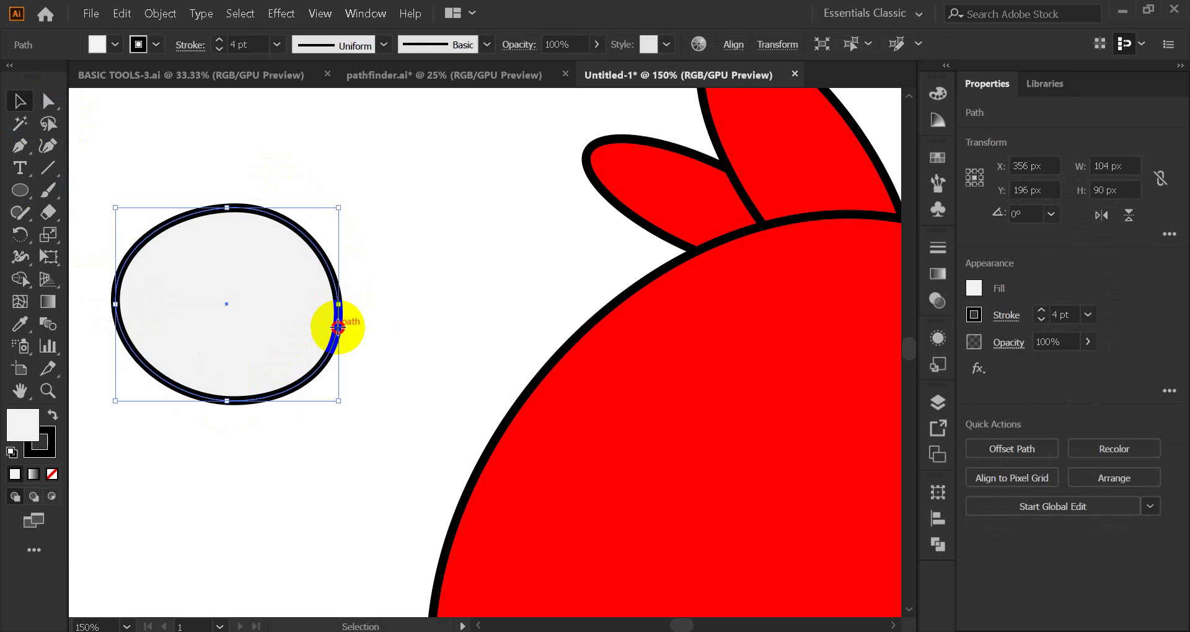
Duplicate the oval to the right as a second eye and reshape its sides, top and bottom.
drag(338, 325, 586, 333)
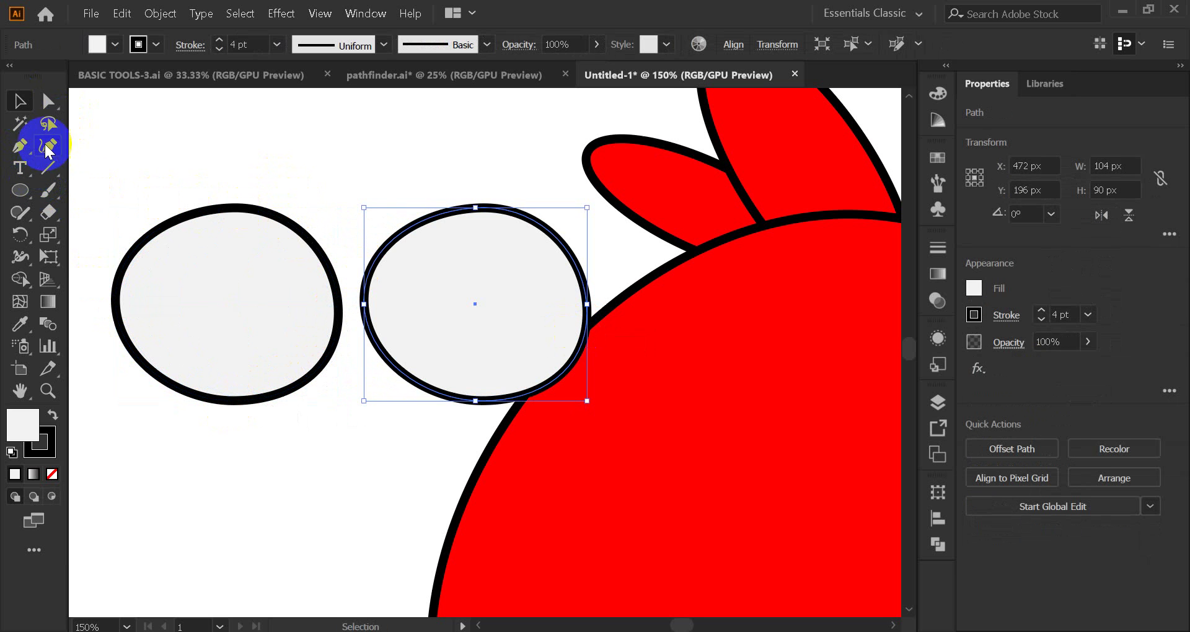
click(48, 100)
click(364, 304)
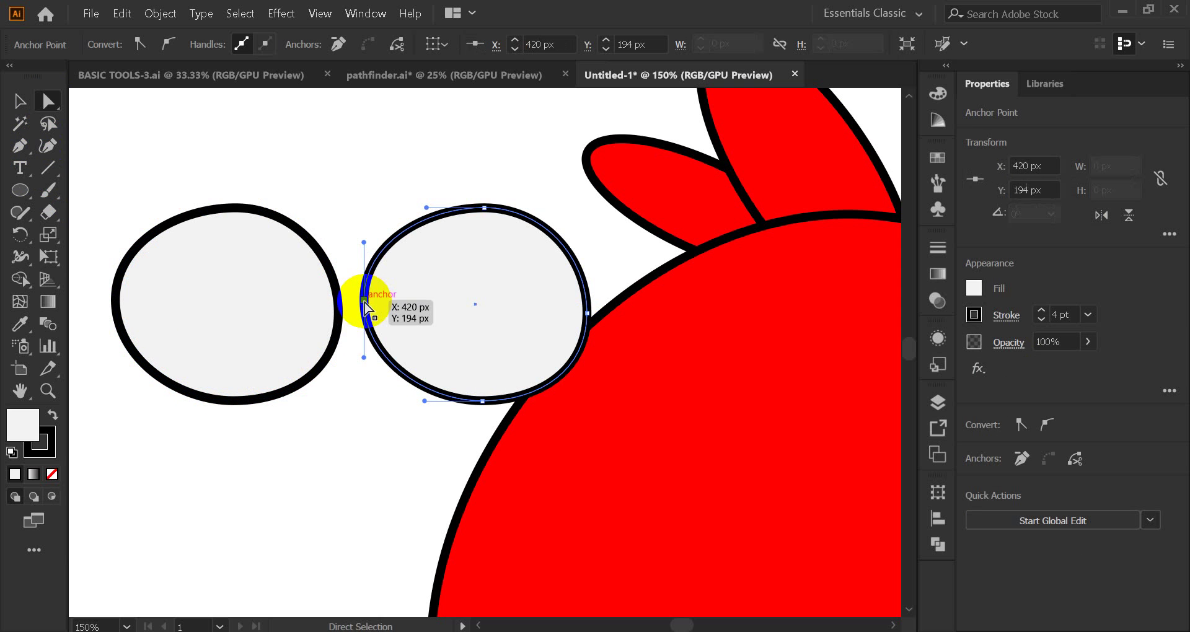
drag(365, 304, 365, 322)
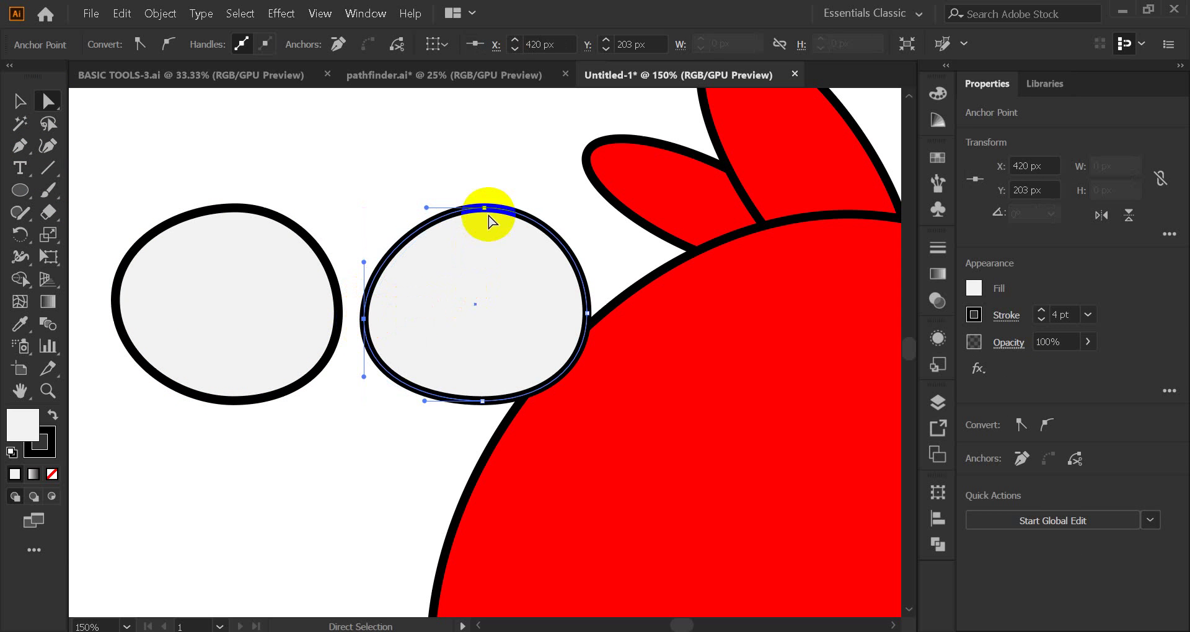
drag(486, 211, 473, 202)
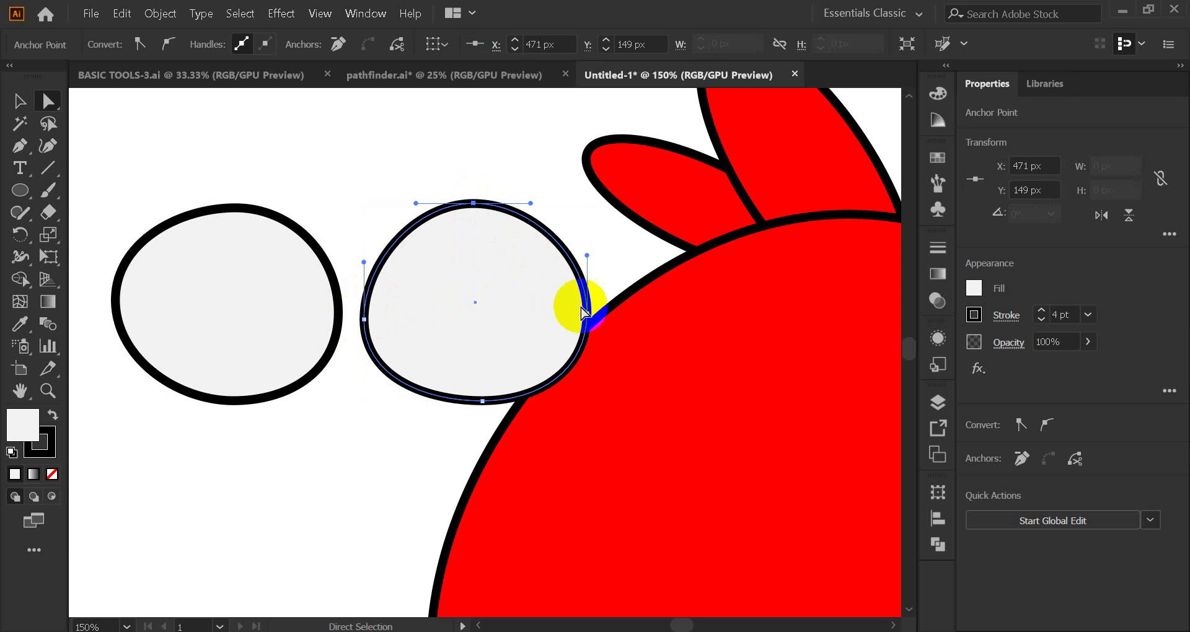
drag(590, 317, 588, 304)
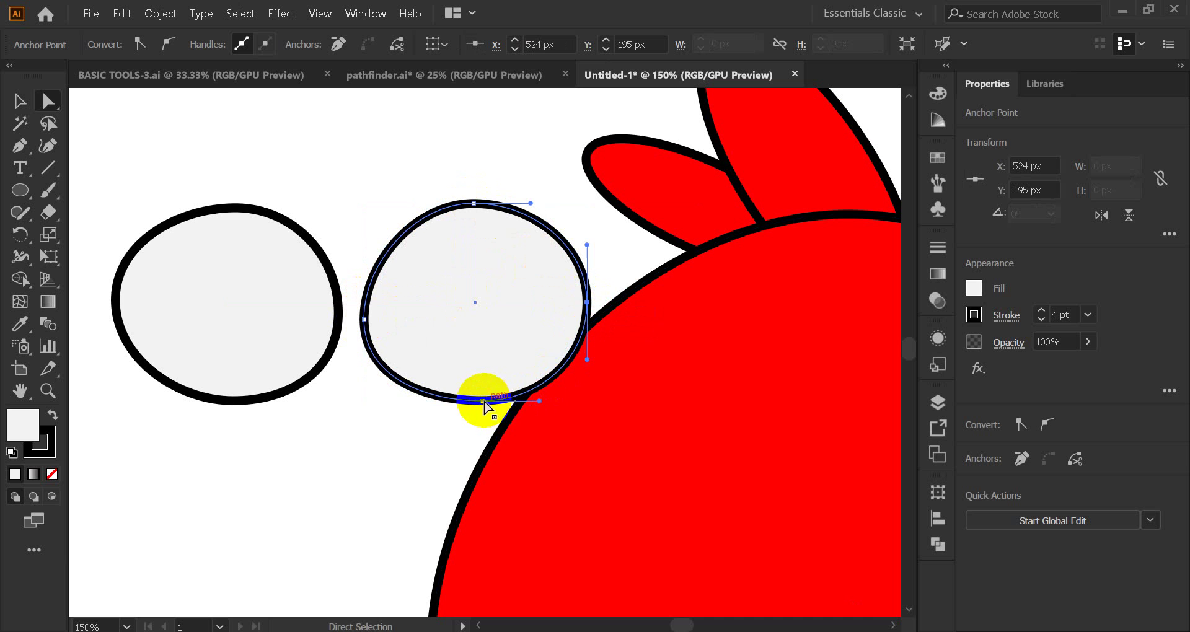
drag(480, 403, 471, 397)
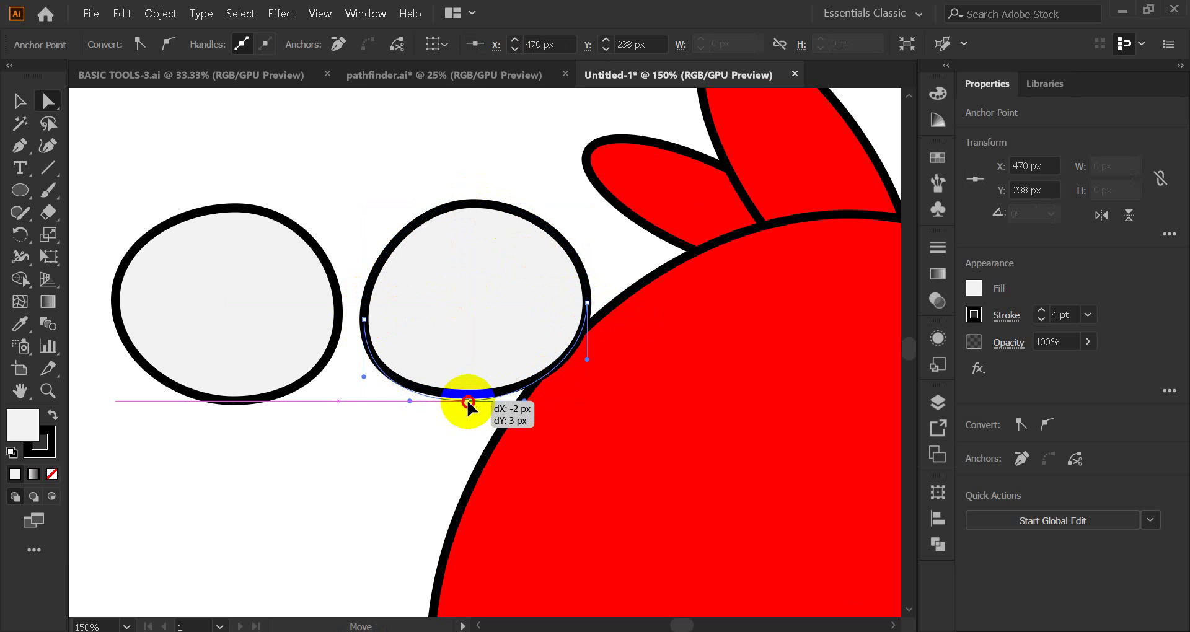
drag(468, 400, 469, 401)
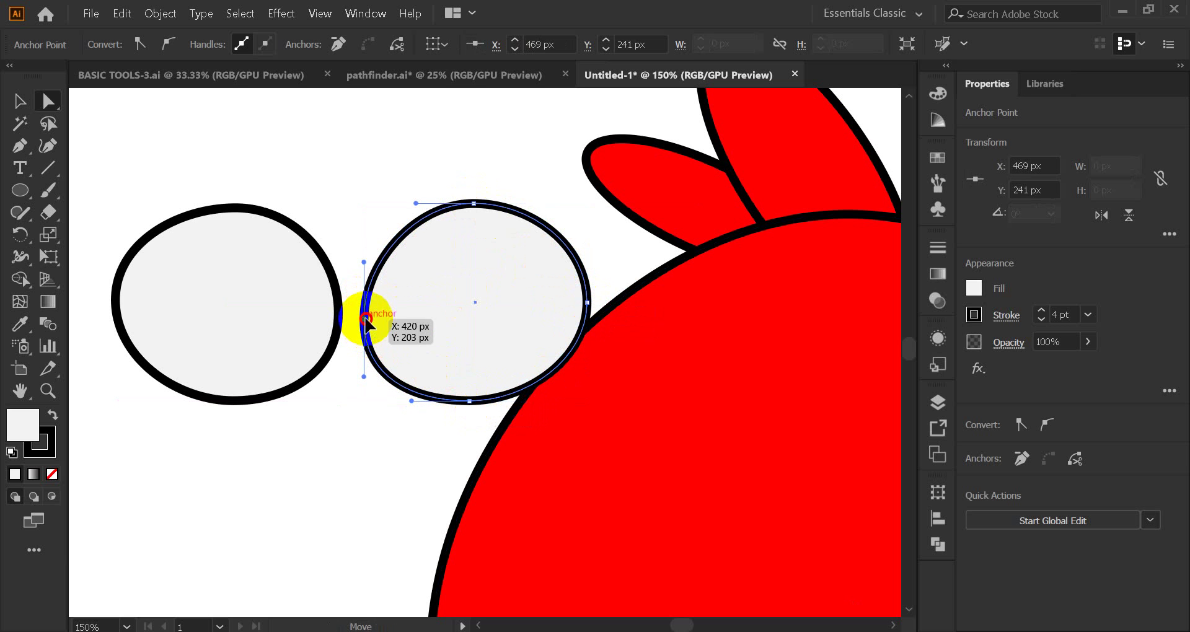
Adjust the right eye's left edge so it sits neatly beside the left eye.
drag(366, 319, 376, 319)
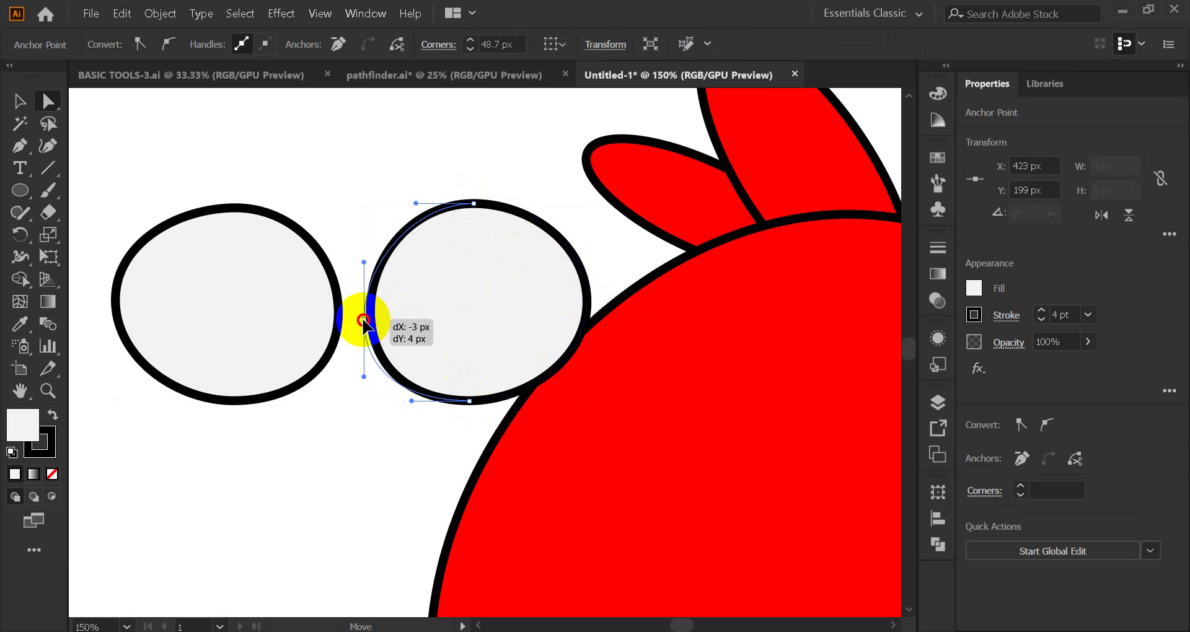
drag(371, 313, 365, 319)
click(20, 100)
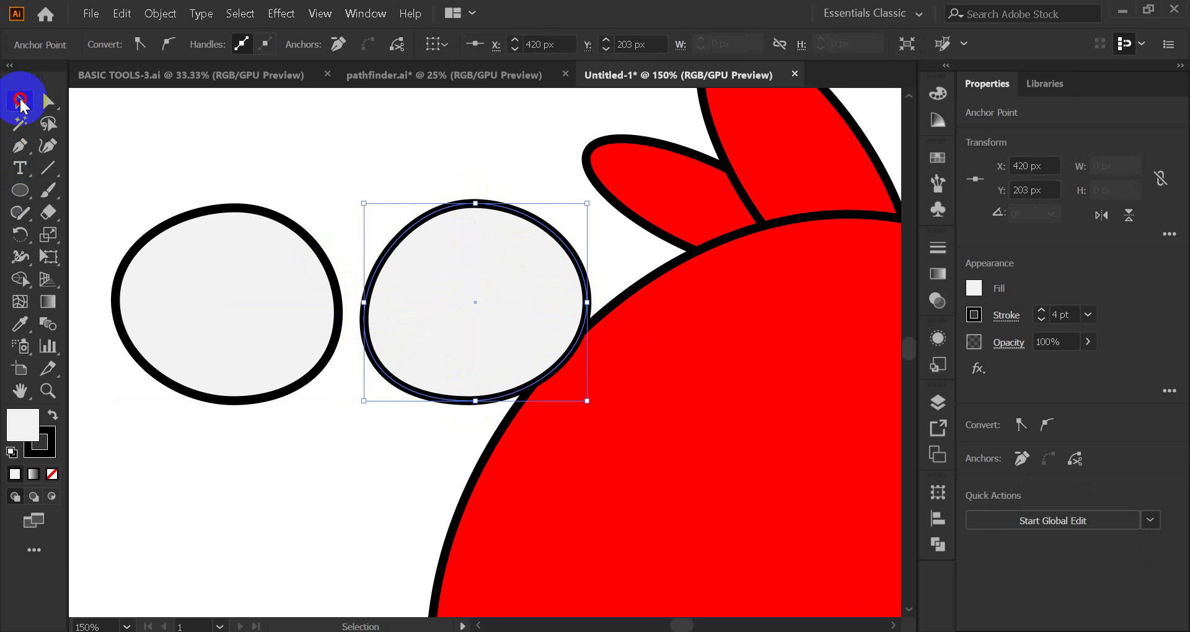
click(328, 165)
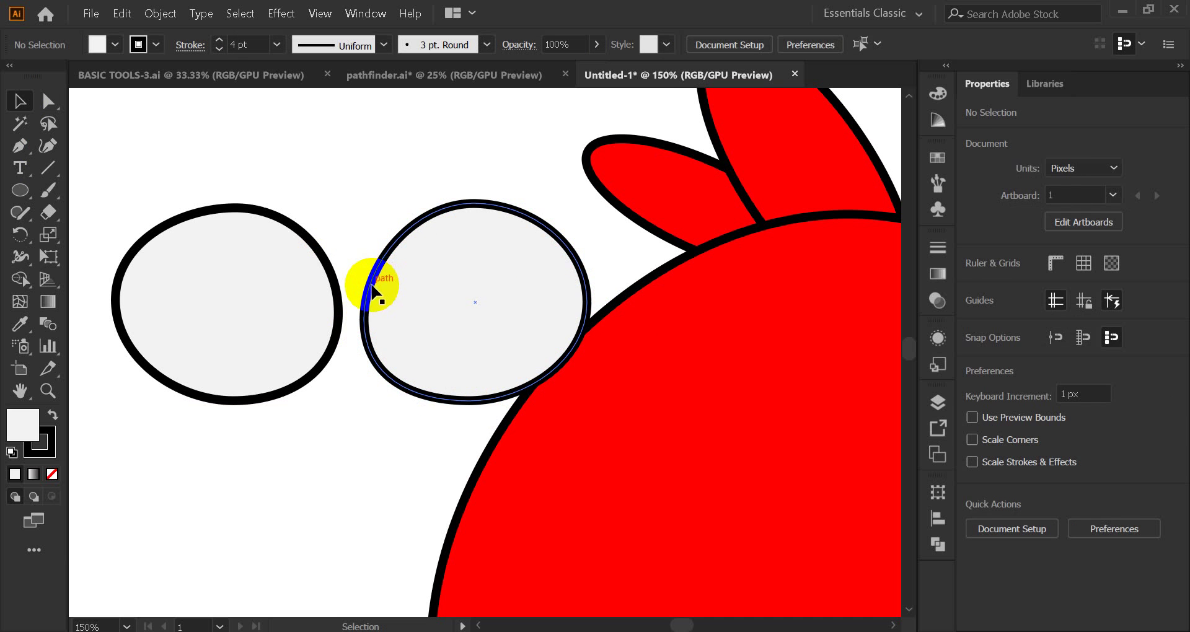
click(320, 287)
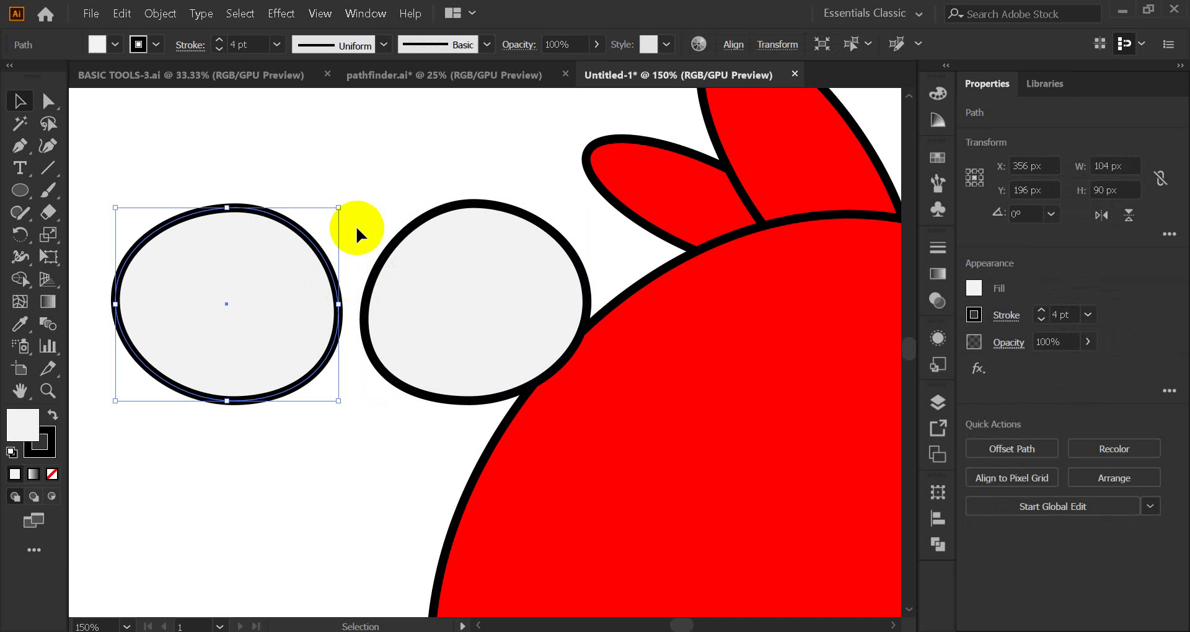
click(358, 221)
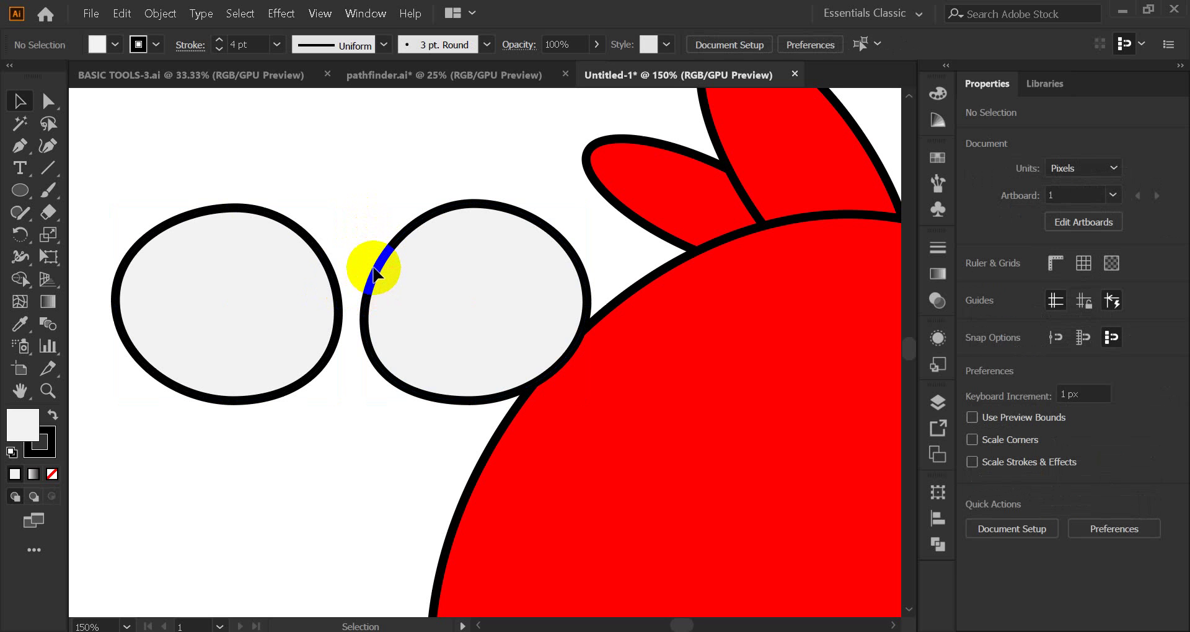
click(545, 598)
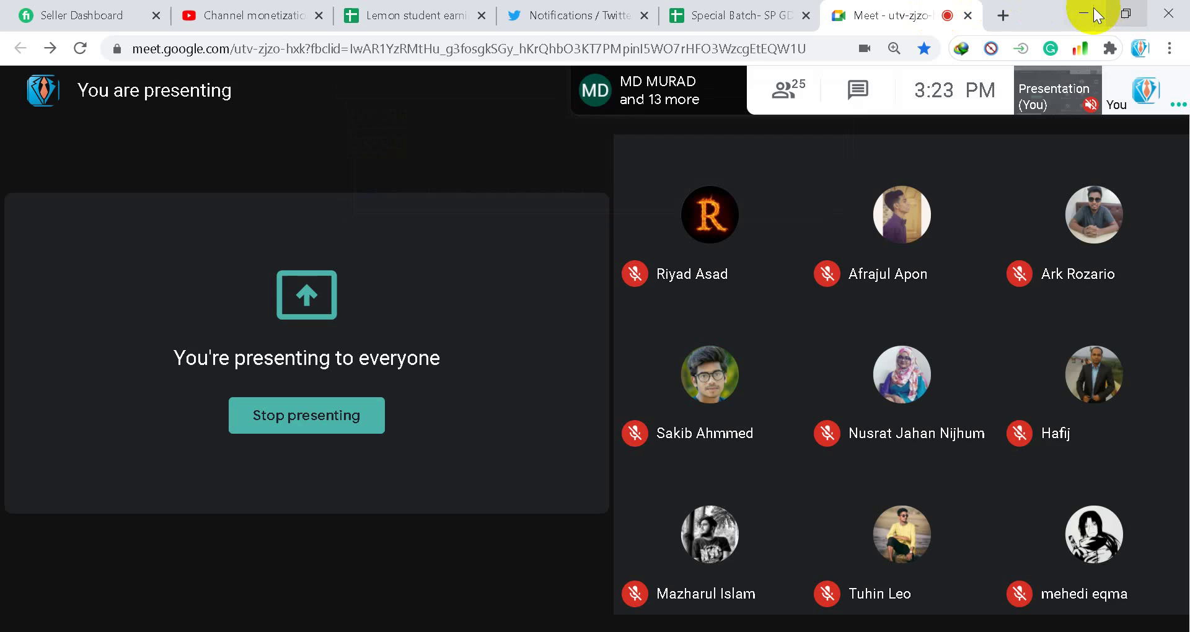
click(1095, 14)
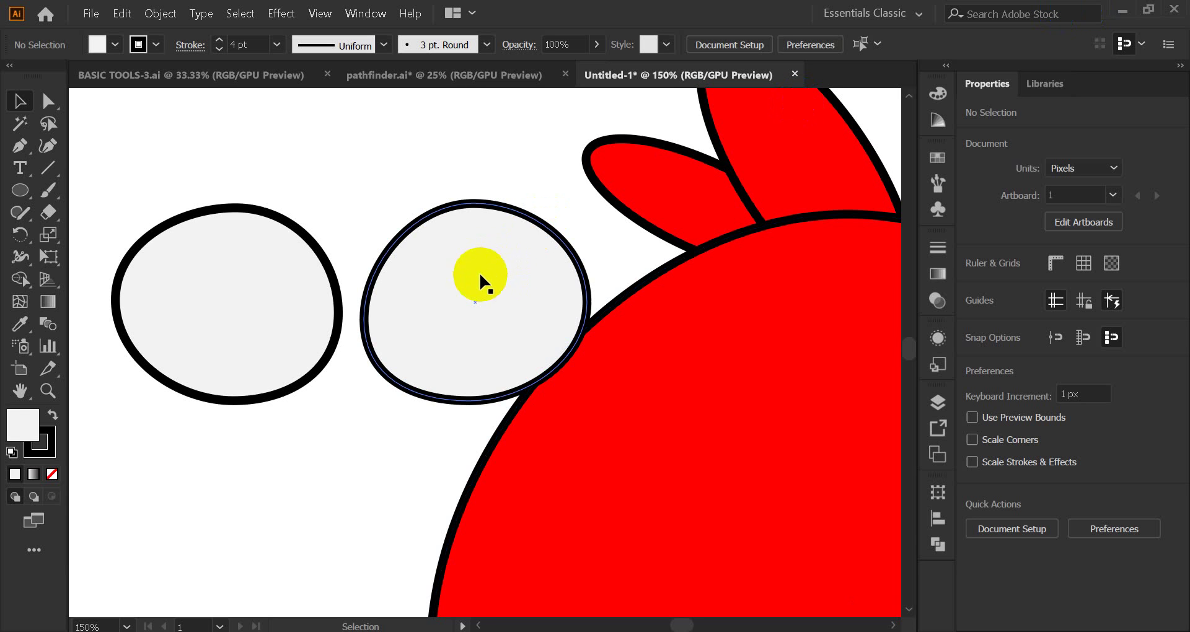
Select both eye ovals and position them on the red body's face.
scroll(496, 260, down, 1)
scroll(520, 260, down, 1)
click(348, 217)
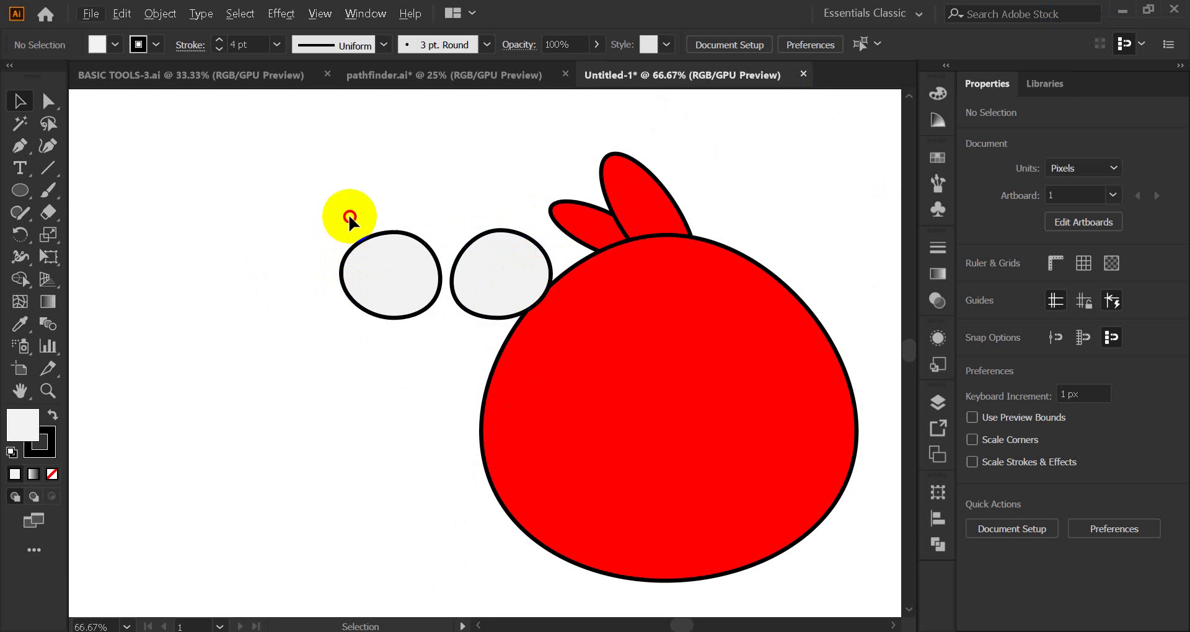
mouse_move(492, 307)
mouse_down()
mouse_move(468, 292)
mouse_move(709, 404)
mouse_up()
drag(797, 245, 614, 244)
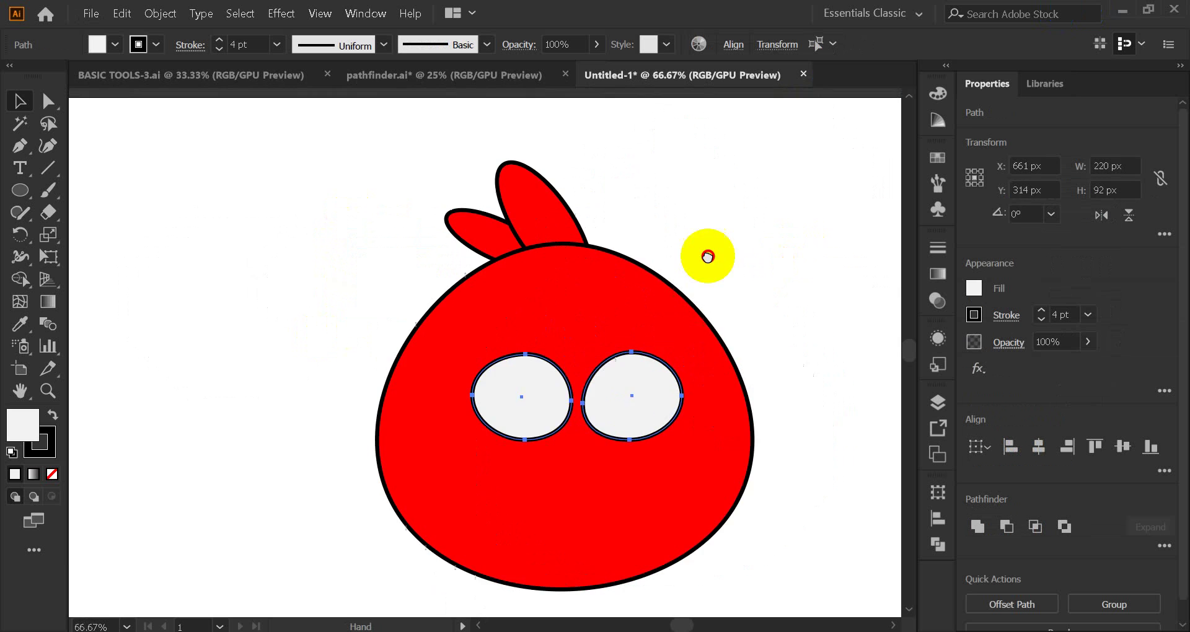
click(625, 251)
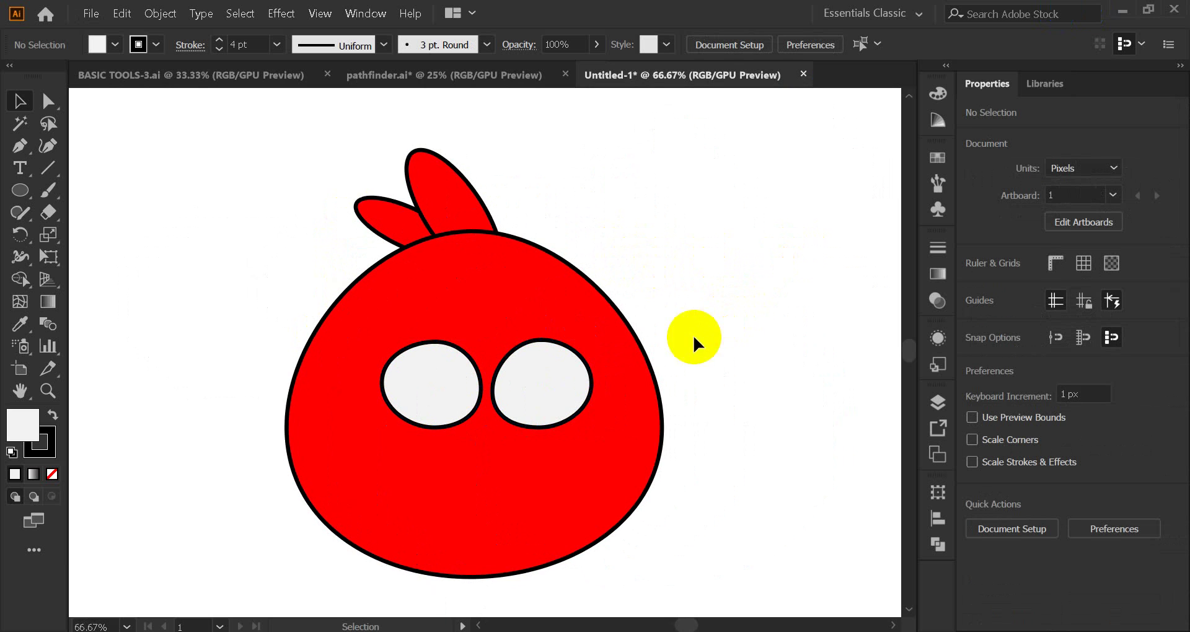
scroll(511, 436, up, 2)
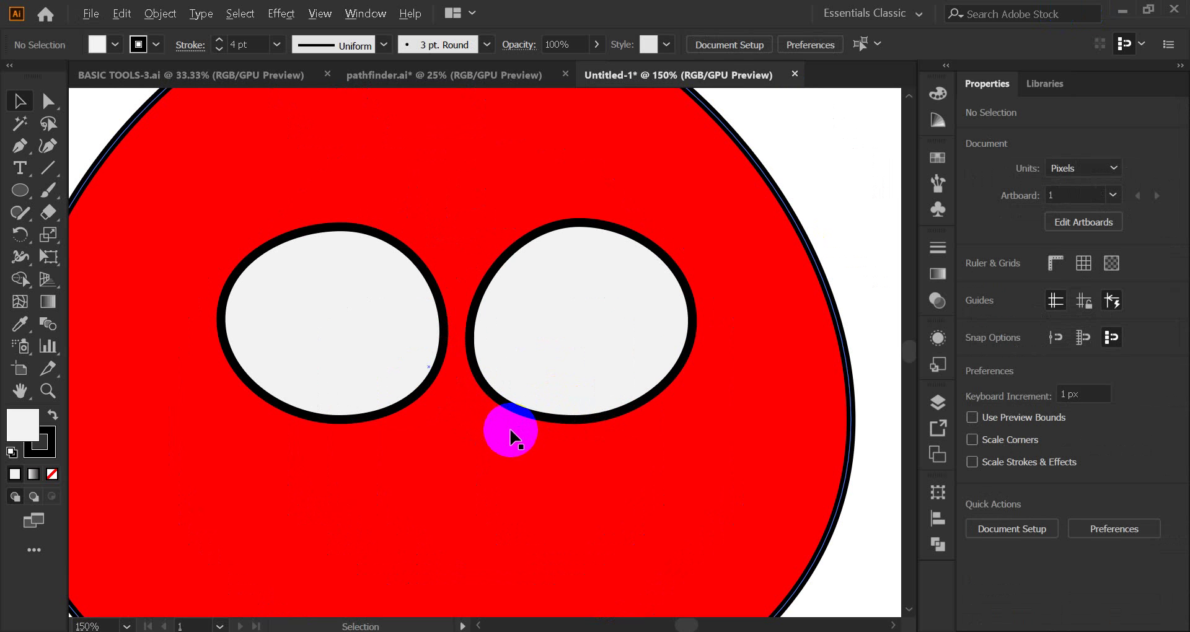
Move the left eye right to X 615 px so its outline touches the right eye.
click(438, 375)
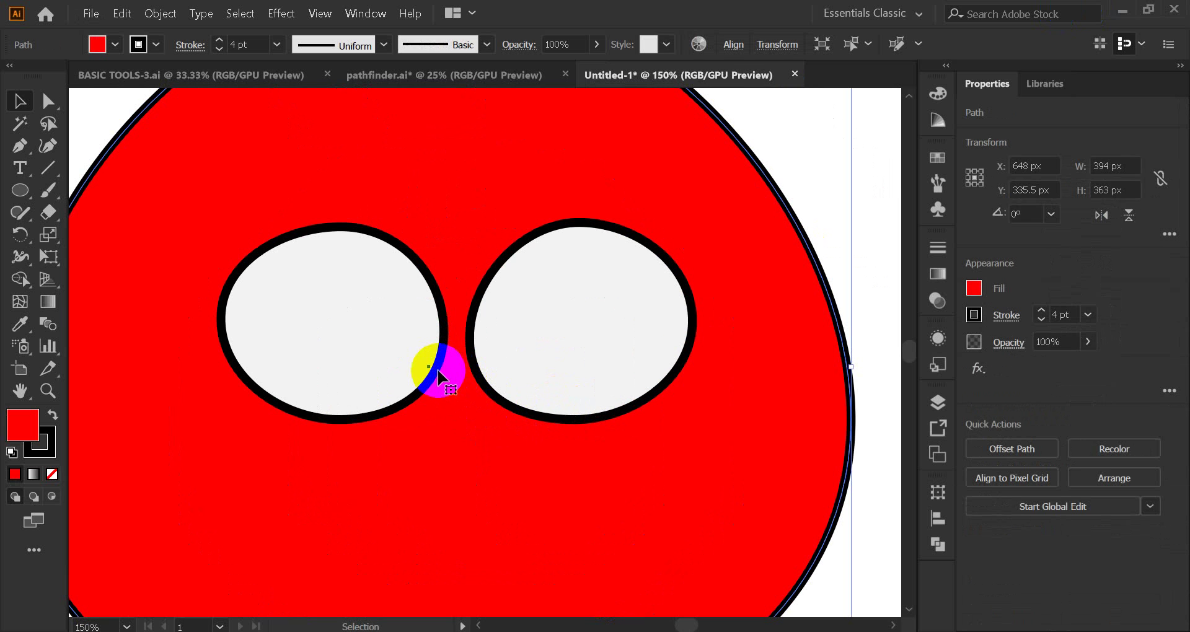
click(426, 389)
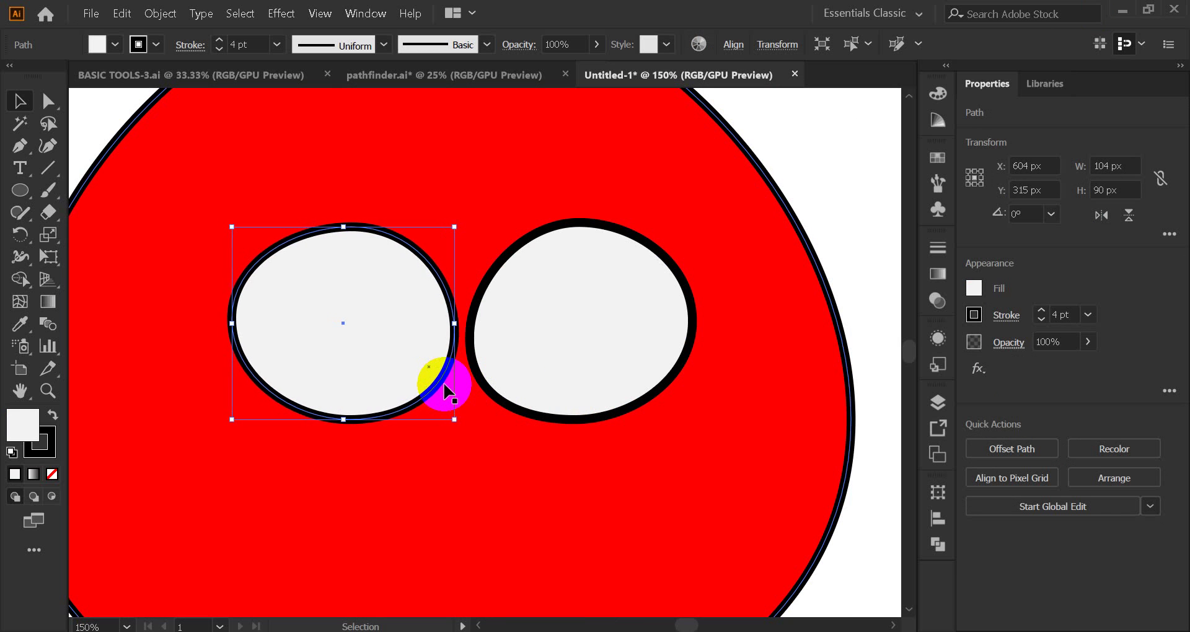
drag(443, 385, 467, 385)
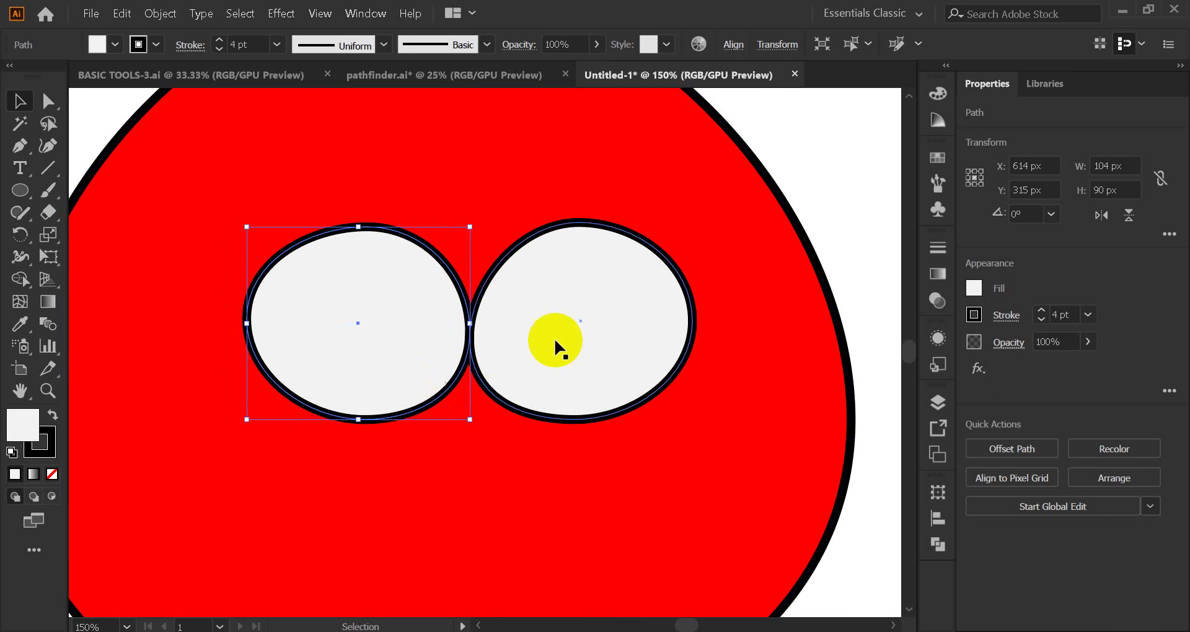
click(846, 215)
alt+scroll(560, 302, down, 2)
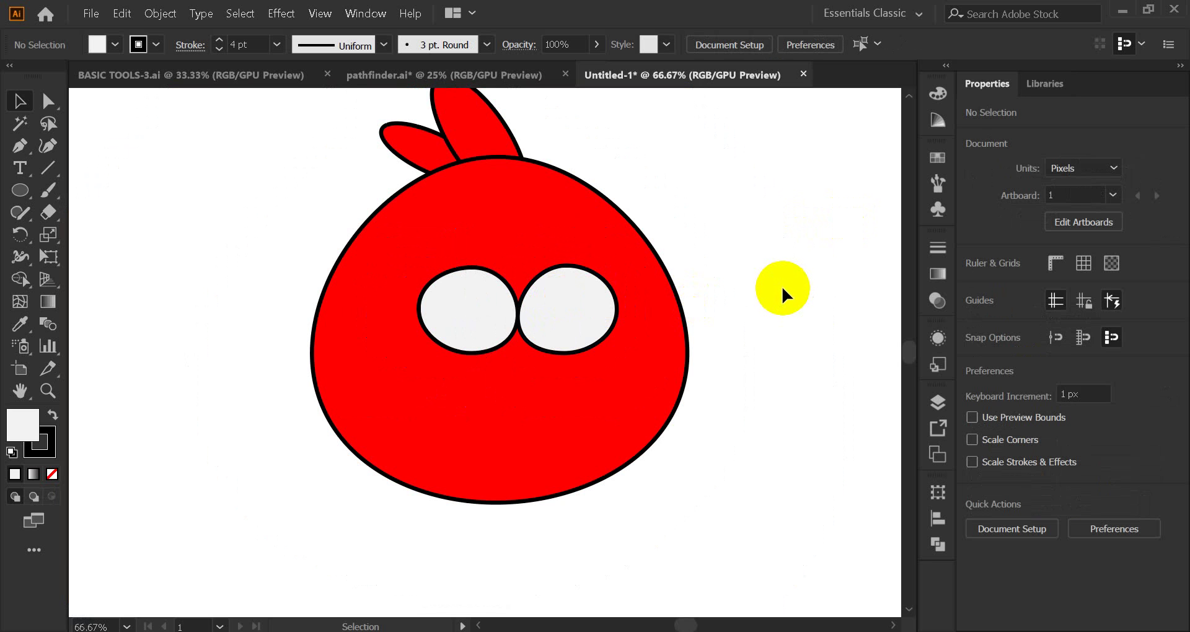
alt+scroll(723, 282, up, 1)
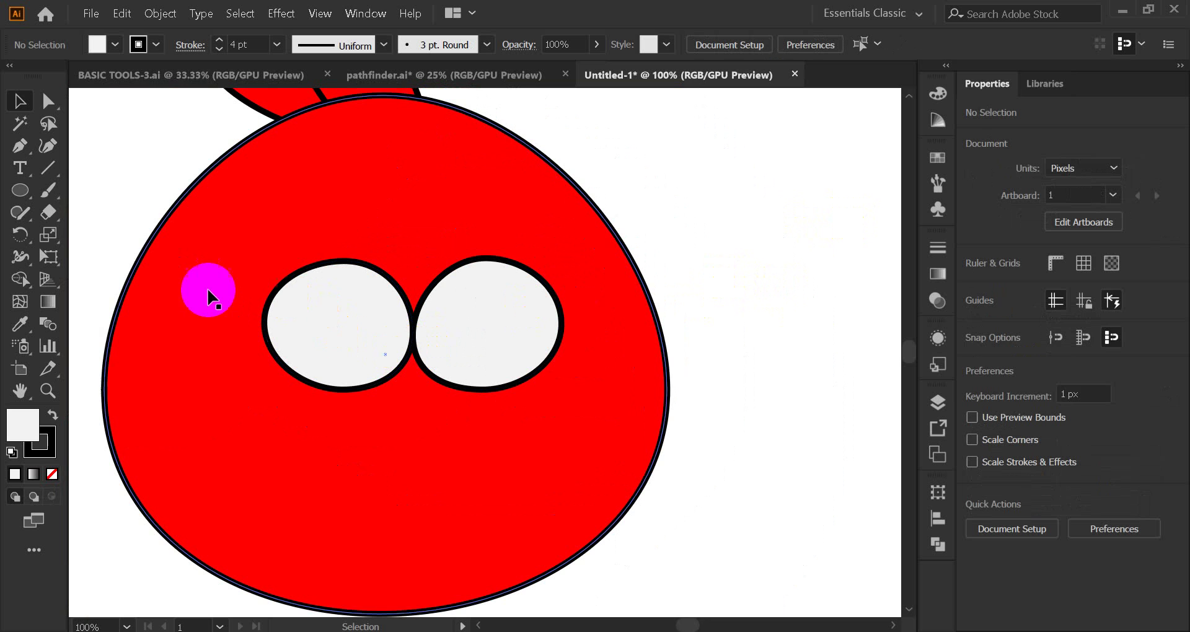
Draw a 35 × 35 px pupil circle with black fill and no stroke.
drag(680, 189, 697, 214)
click(53, 415)
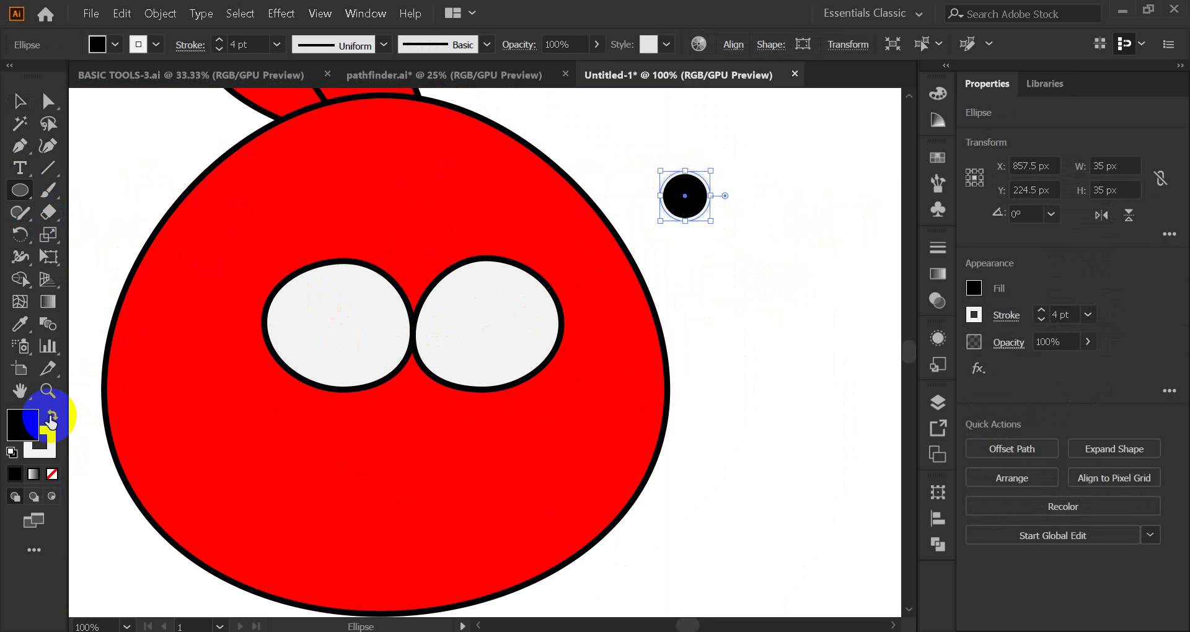
click(44, 449)
key(/)
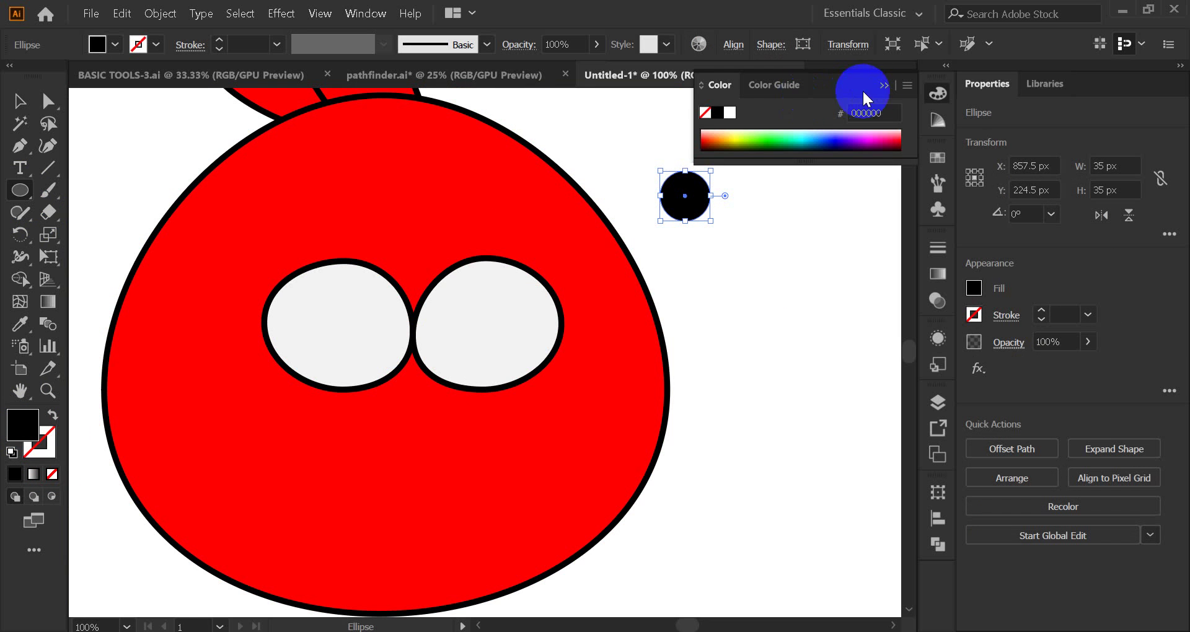
click(117, 150)
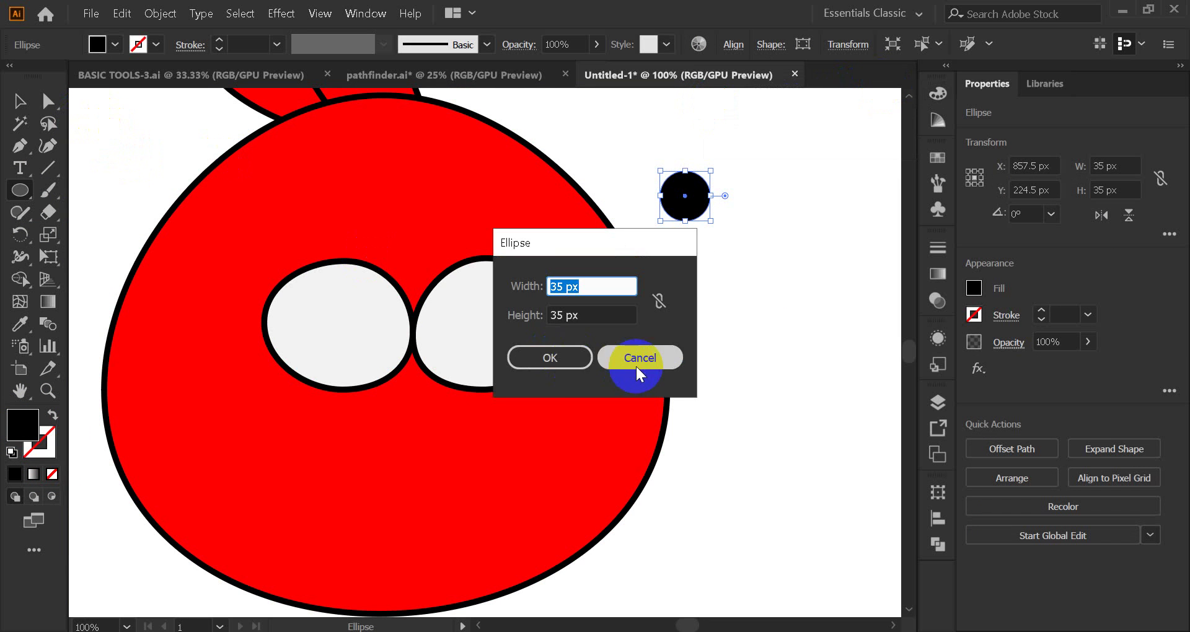
click(637, 362)
click(19, 104)
click(689, 251)
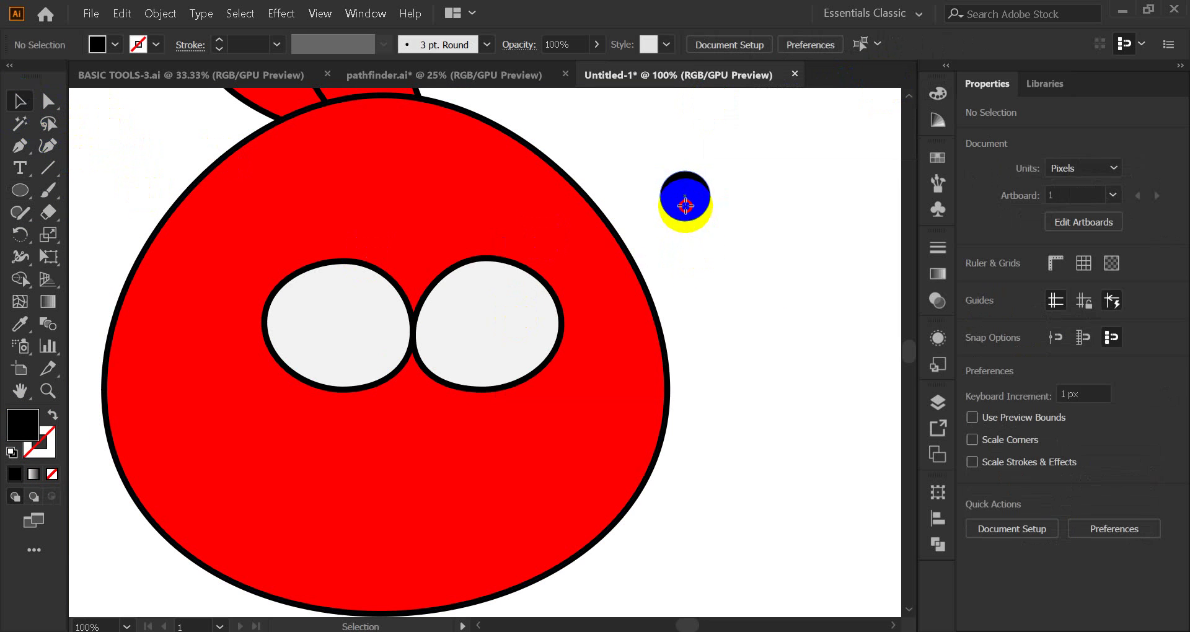
Copy the black pupil into the left eye and the right eye.
mouse_move(685, 204)
mouse_down()
mouse_move(374, 350)
mouse_move(448, 347)
mouse_up()
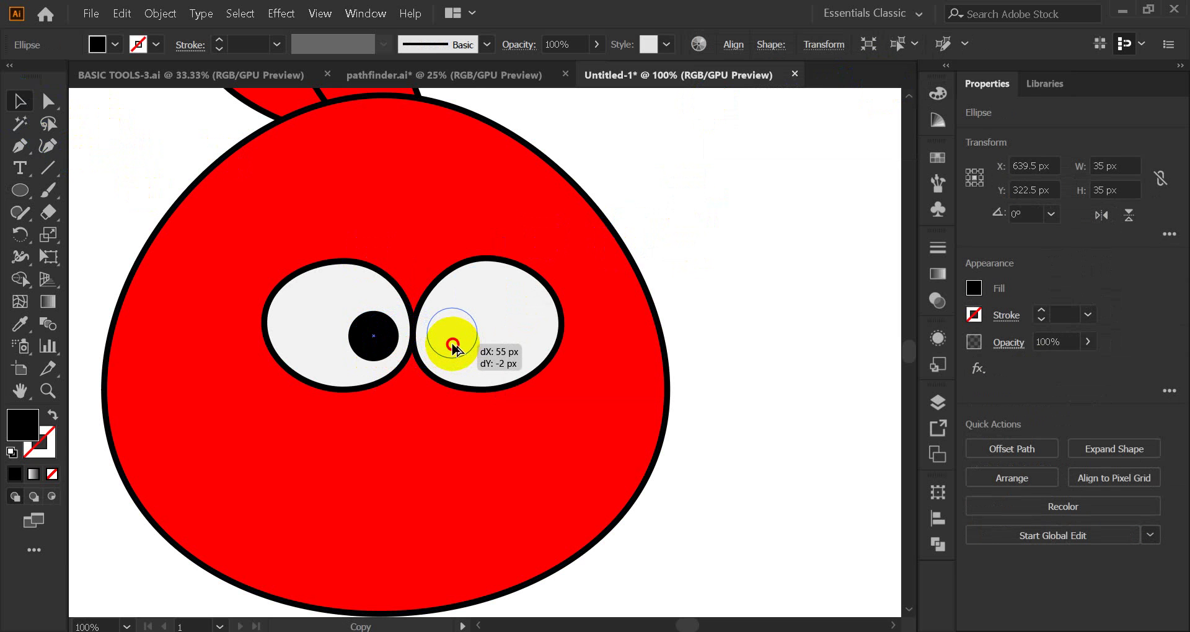
drag(452, 347, 464, 327)
drag(387, 340, 383, 344)
click(708, 239)
scroll(707, 237, down, 1)
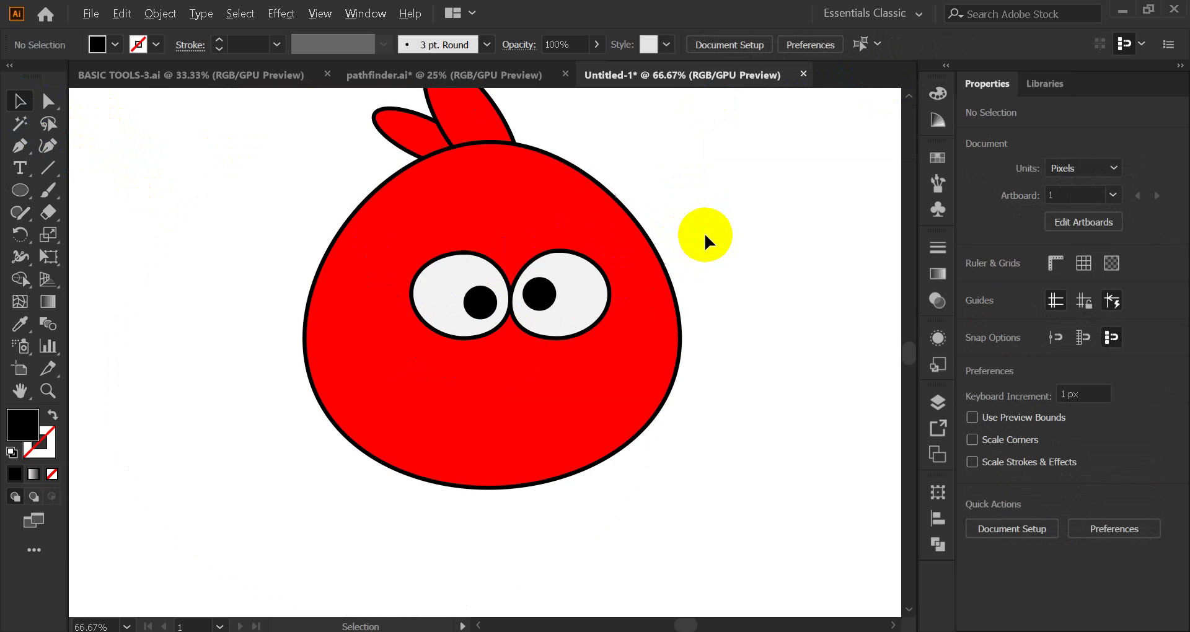
scroll(704, 234, down, 1)
scroll(644, 271, up, 2)
Reposition both pupils so each sits neatly inside its eye.
drag(461, 307, 561, 295)
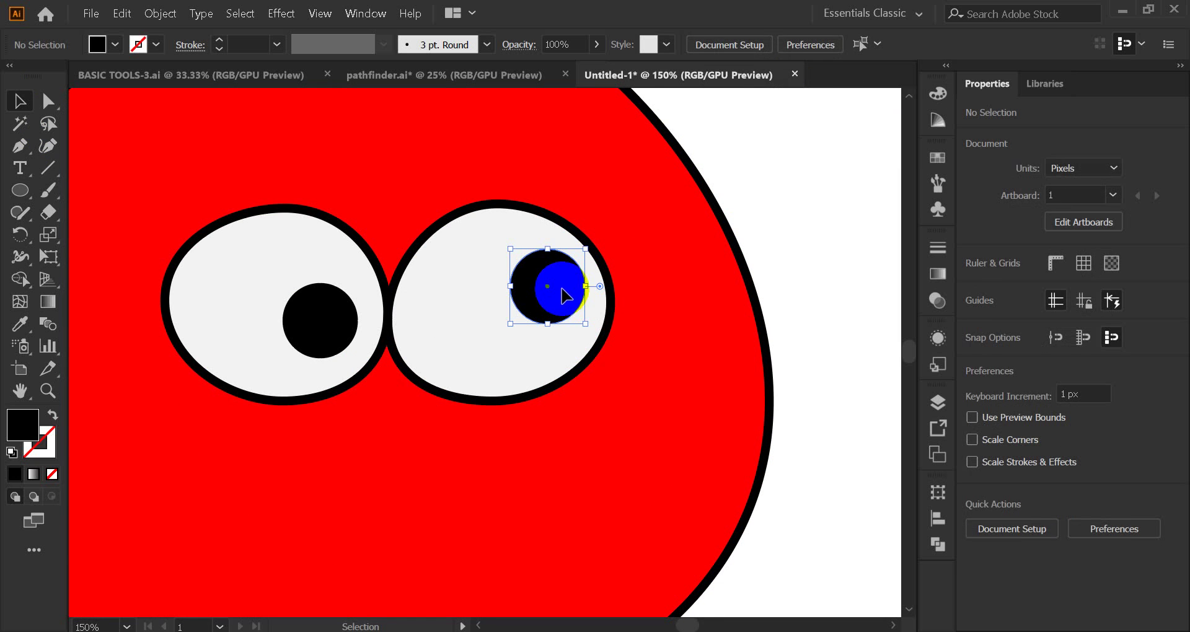
click(819, 223)
scroll(819, 216, down, 1)
scroll(819, 217, down, 1)
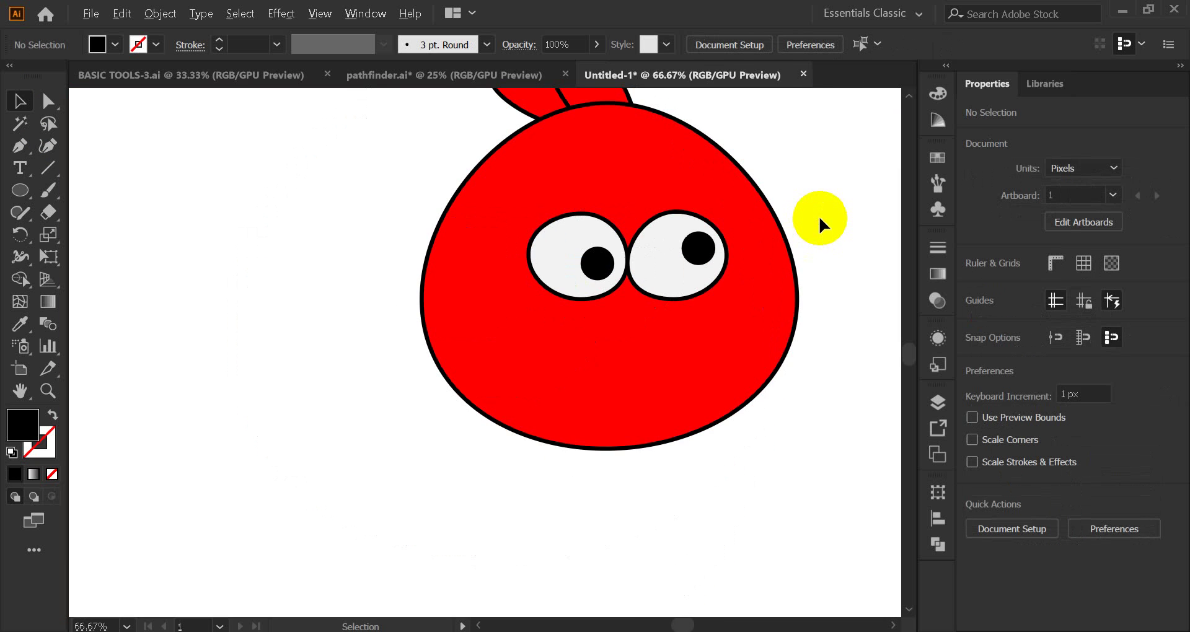
scroll(819, 217, up, 1)
mouse_move(645, 263)
mouse_down()
mouse_move(663, 259)
mouse_move(480, 282)
mouse_up()
click(868, 186)
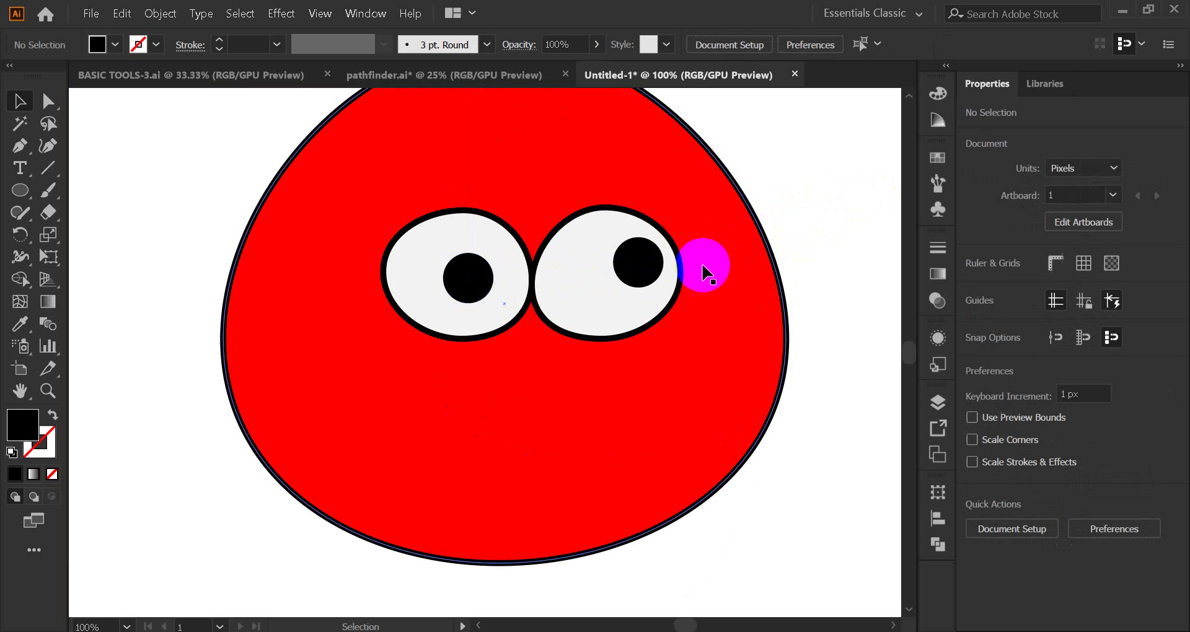
mouse_move(628, 273)
mouse_down()
mouse_move(477, 272)
mouse_move(478, 261)
mouse_move(427, 273)
mouse_move(465, 278)
mouse_up()
click(717, 204)
click(525, 276)
click(681, 274)
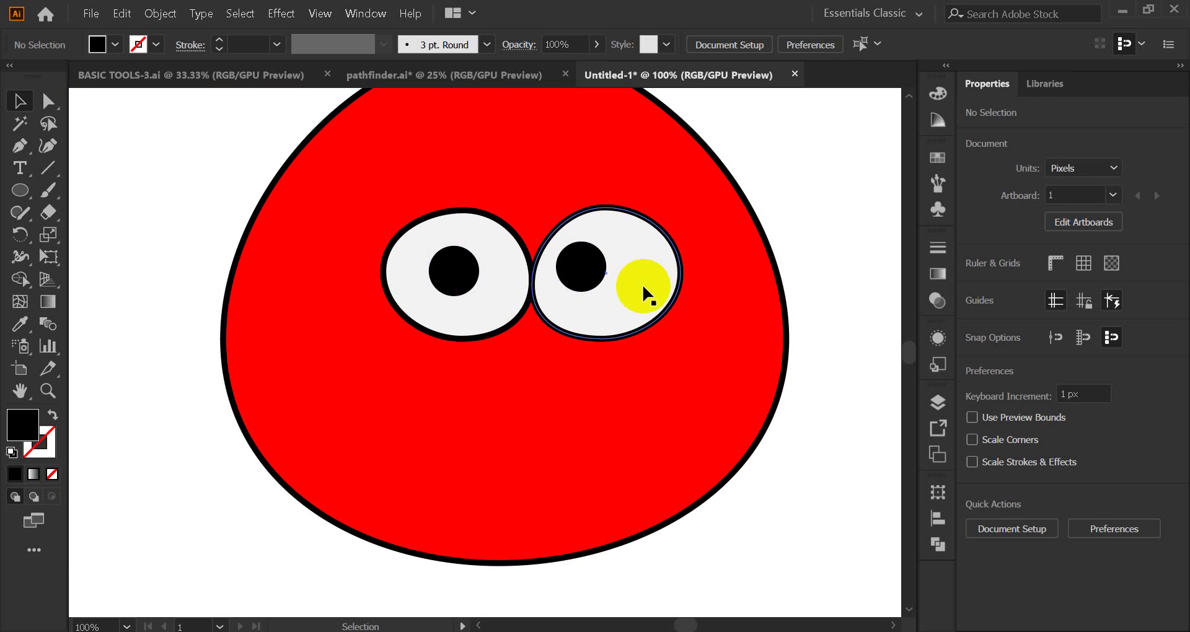
click(674, 269)
scroll(653, 265, up, 2)
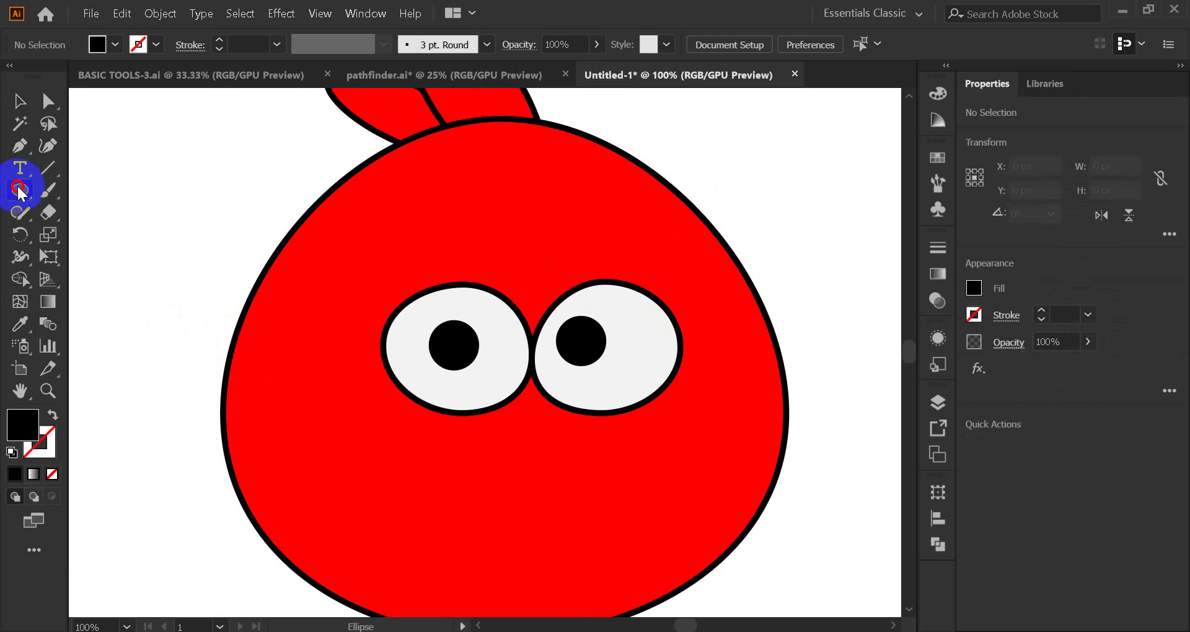
Draw a black rectangle and resize it into a thin bar about 129 × 25 px.
drag(25, 189, 286, 229)
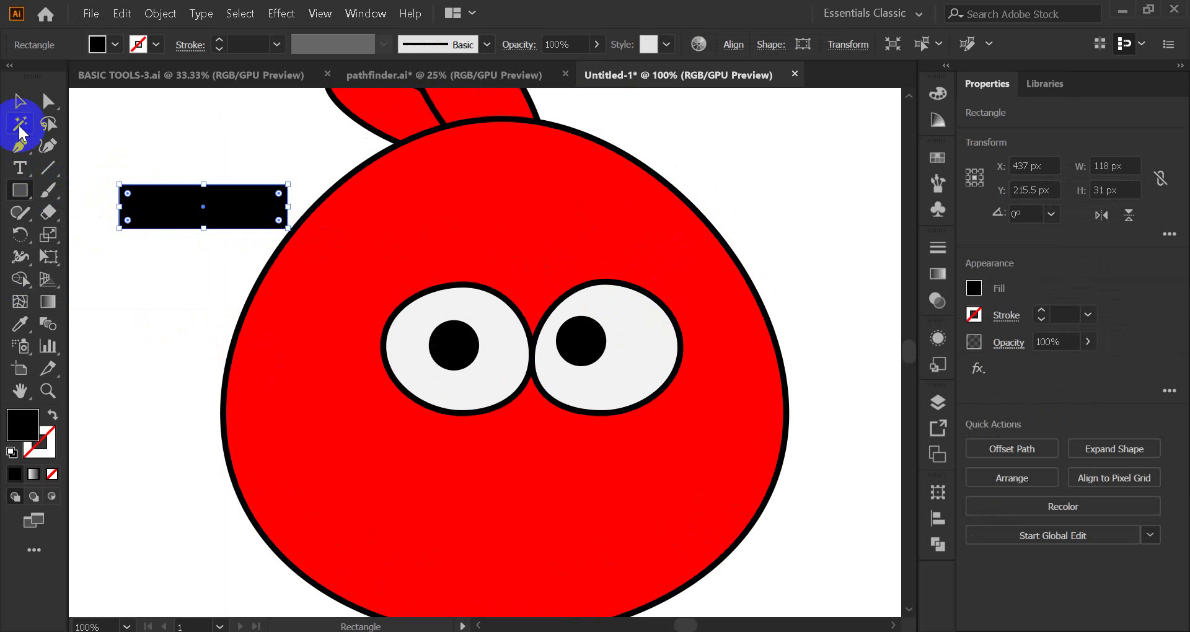
click(20, 100)
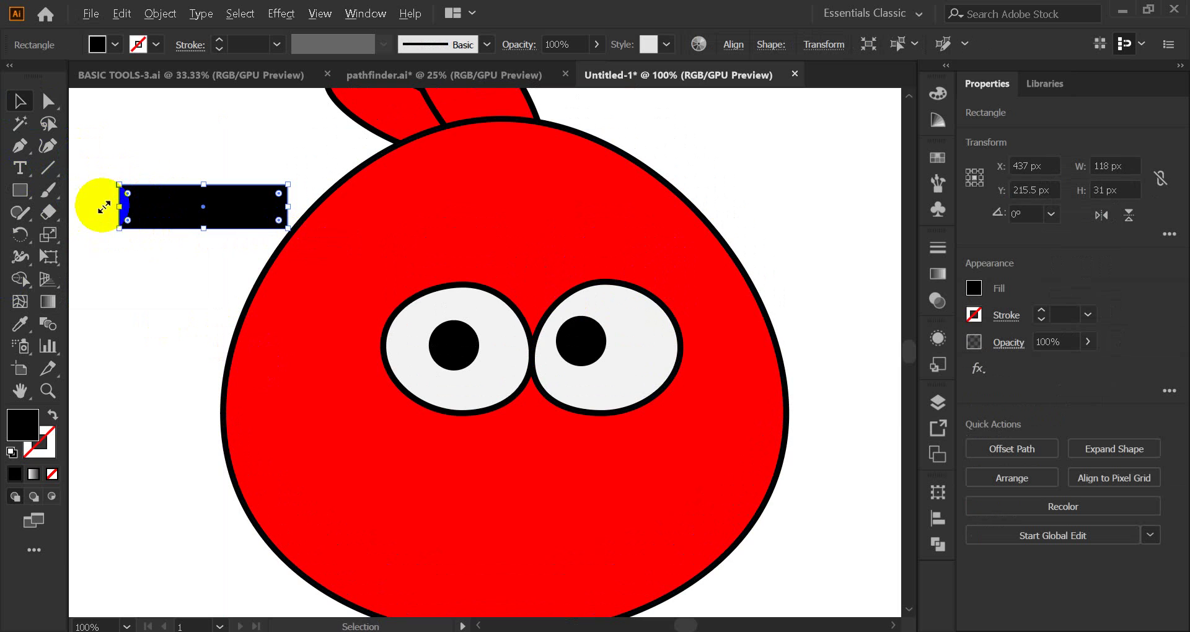
scroll(102, 203, up, 2)
scroll(197, 222, up, 2)
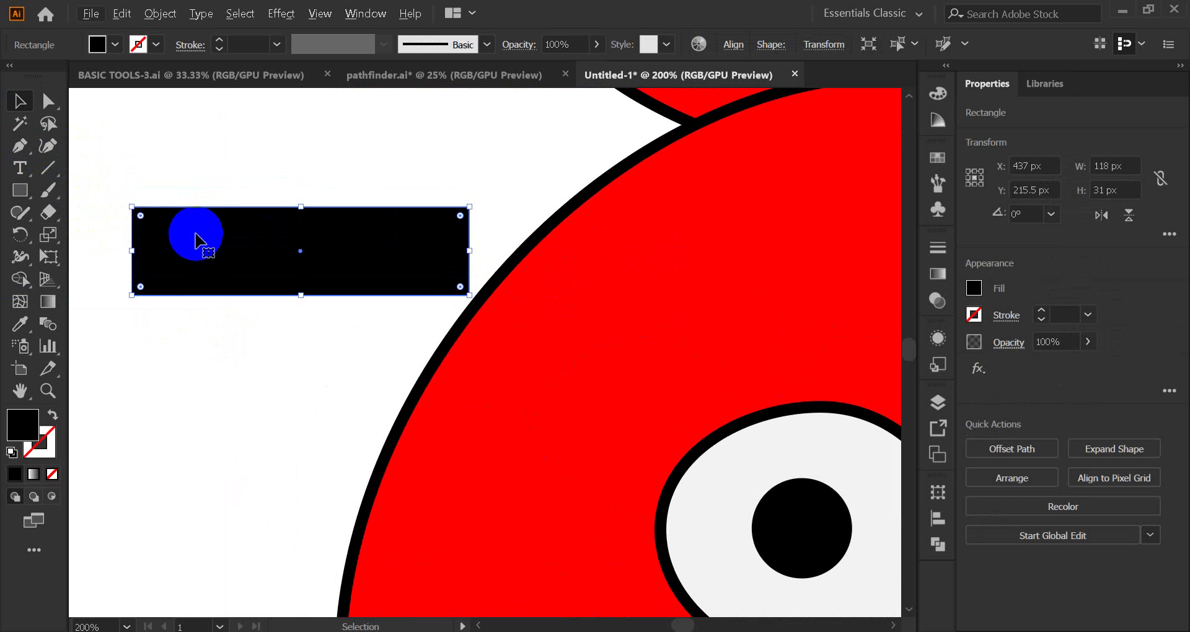
drag(225, 220, 213, 186)
scroll(231, 250, up, 2)
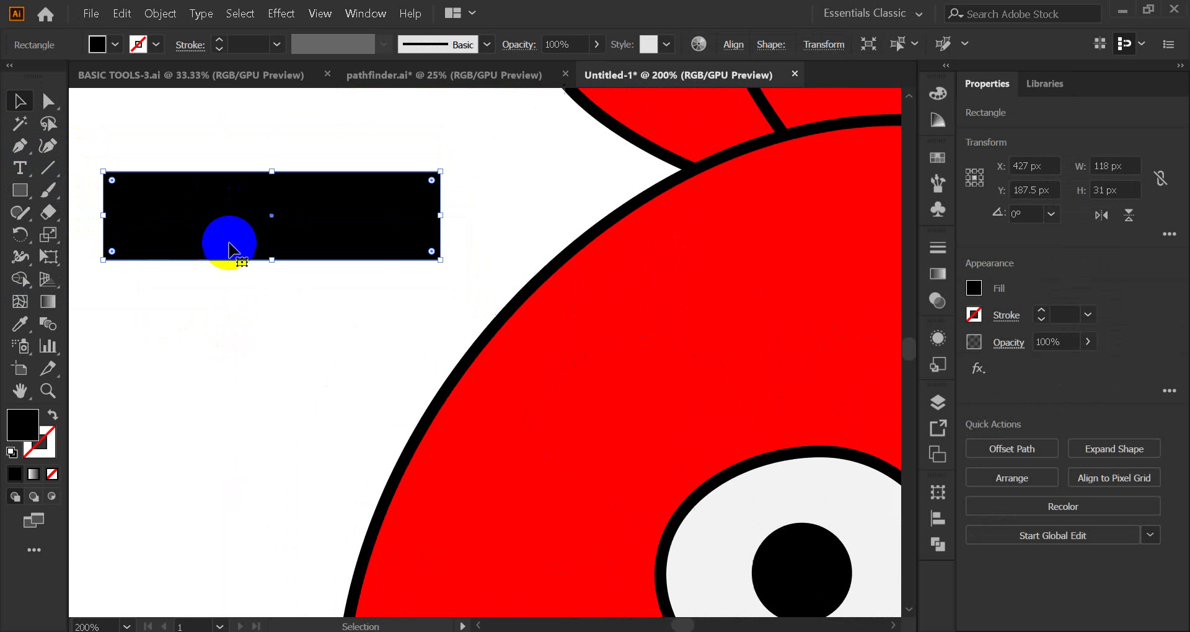
drag(271, 260, 271, 242)
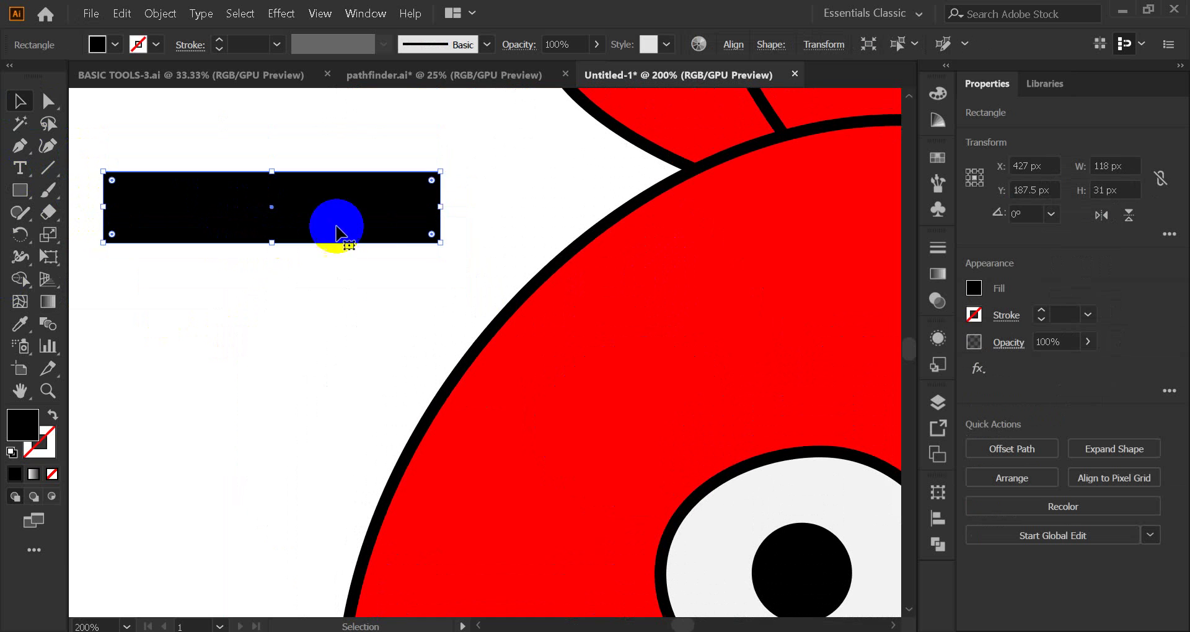
drag(440, 204, 471, 204)
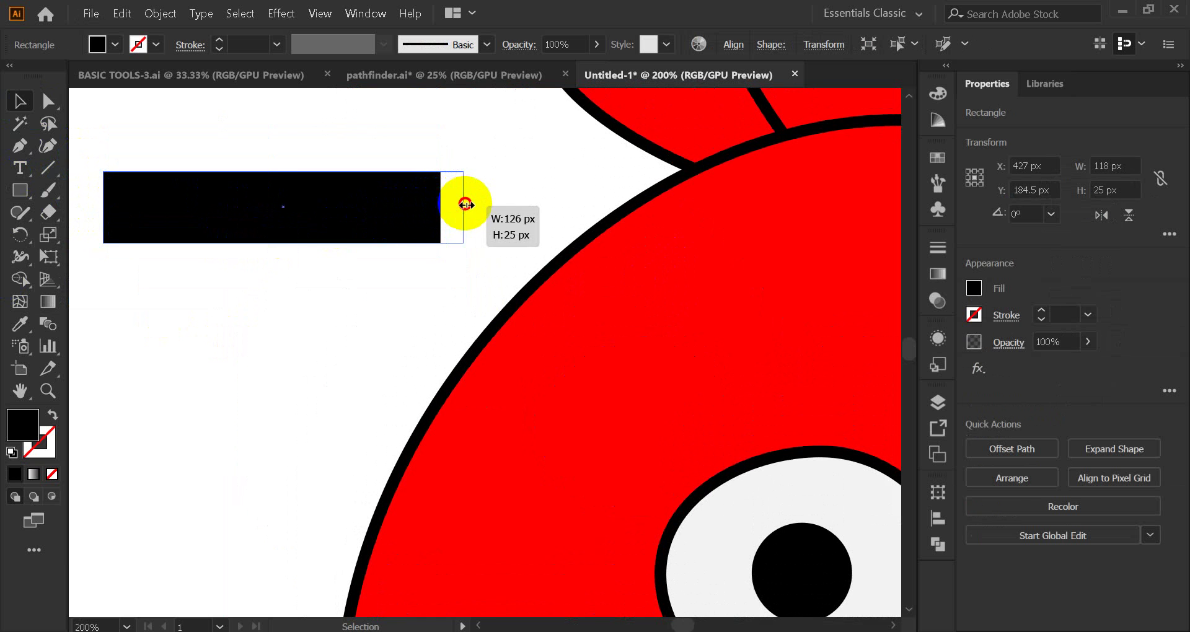
click(289, 266)
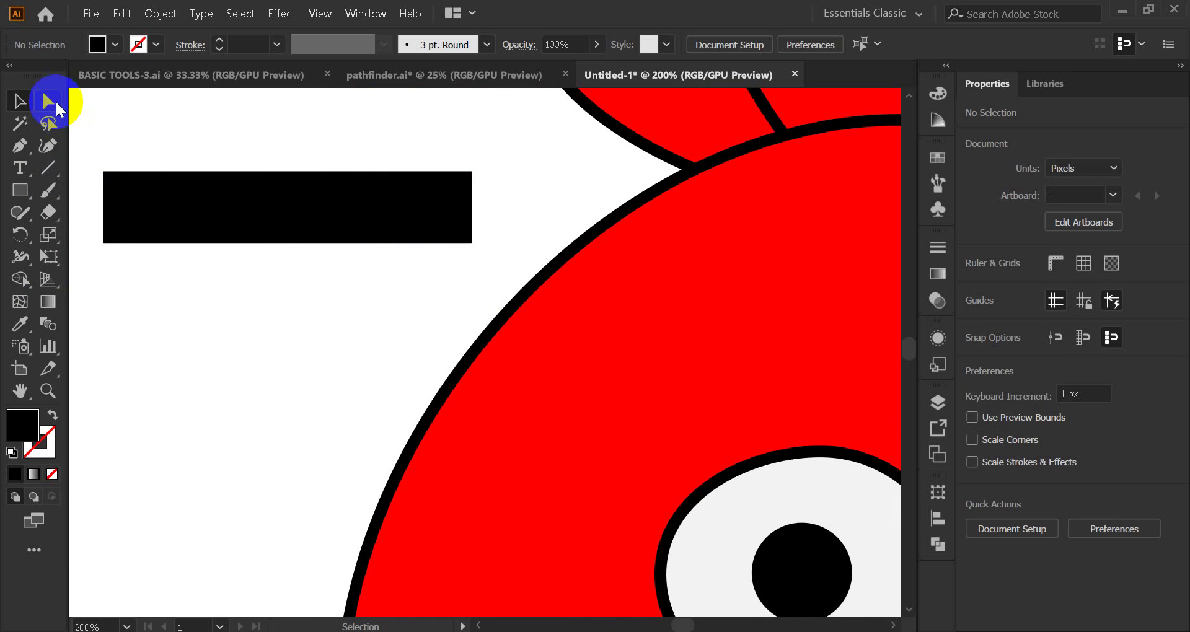
Lower the bar's top-right anchor so its right end tapers like an eyebrow.
click(59, 108)
click(471, 173)
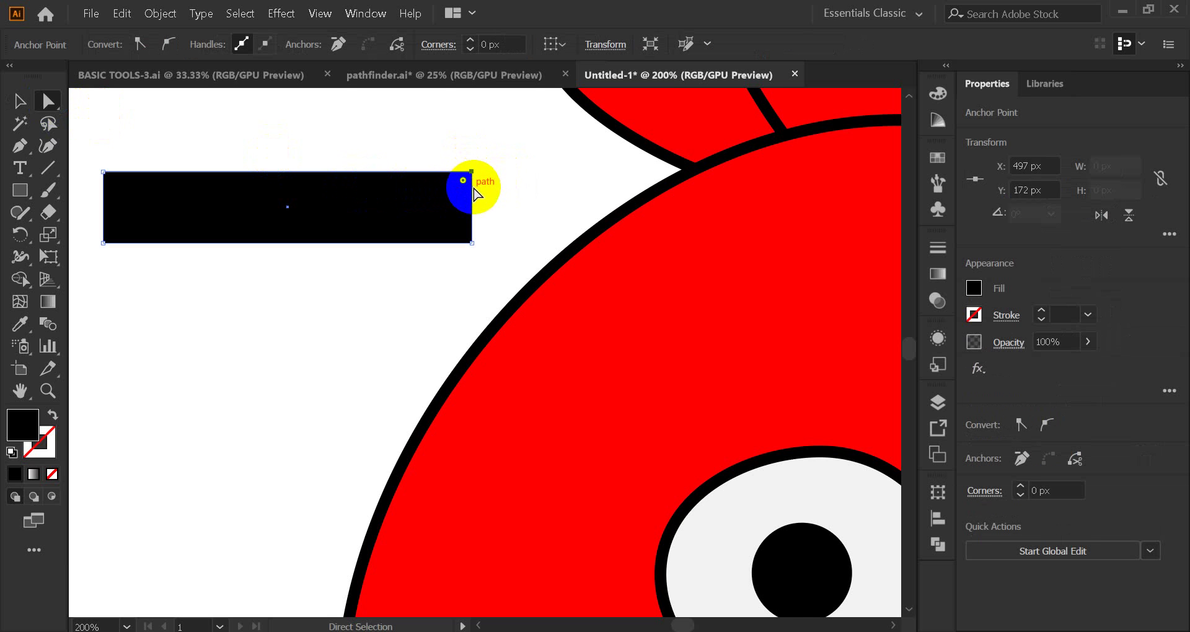
mouse_move(470, 194)
mouse_down()
mouse_move(487, 198)
mouse_move(473, 246)
mouse_up()
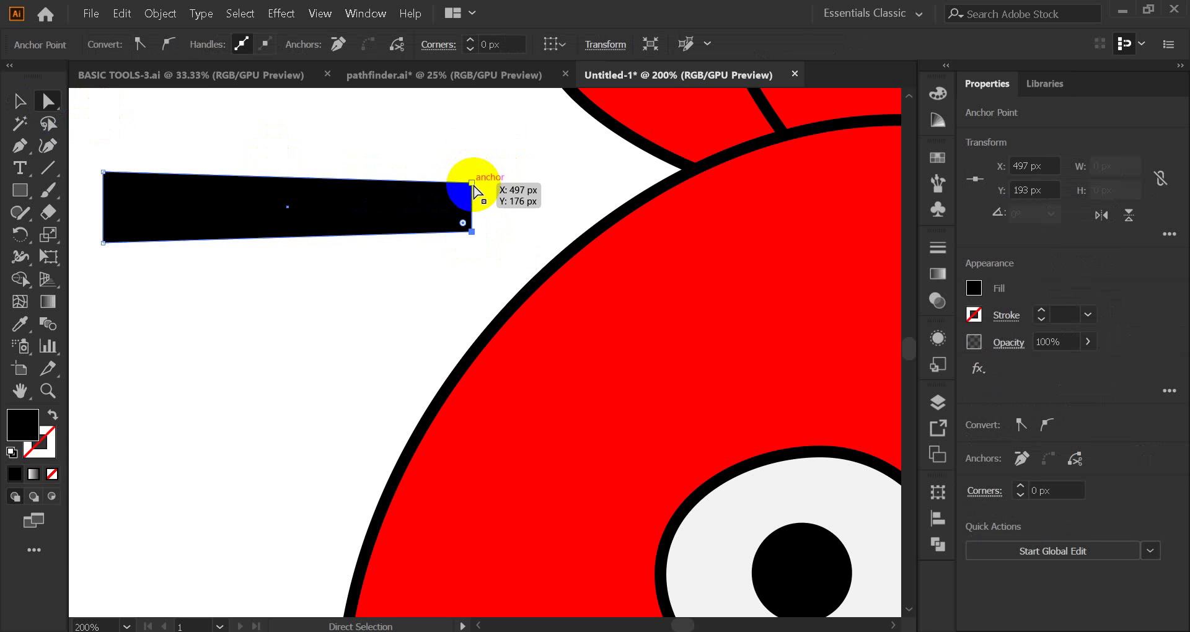
mouse_move(472, 184)
mouse_down()
mouse_move(473, 167)
mouse_move(472, 185)
mouse_up()
click(20, 100)
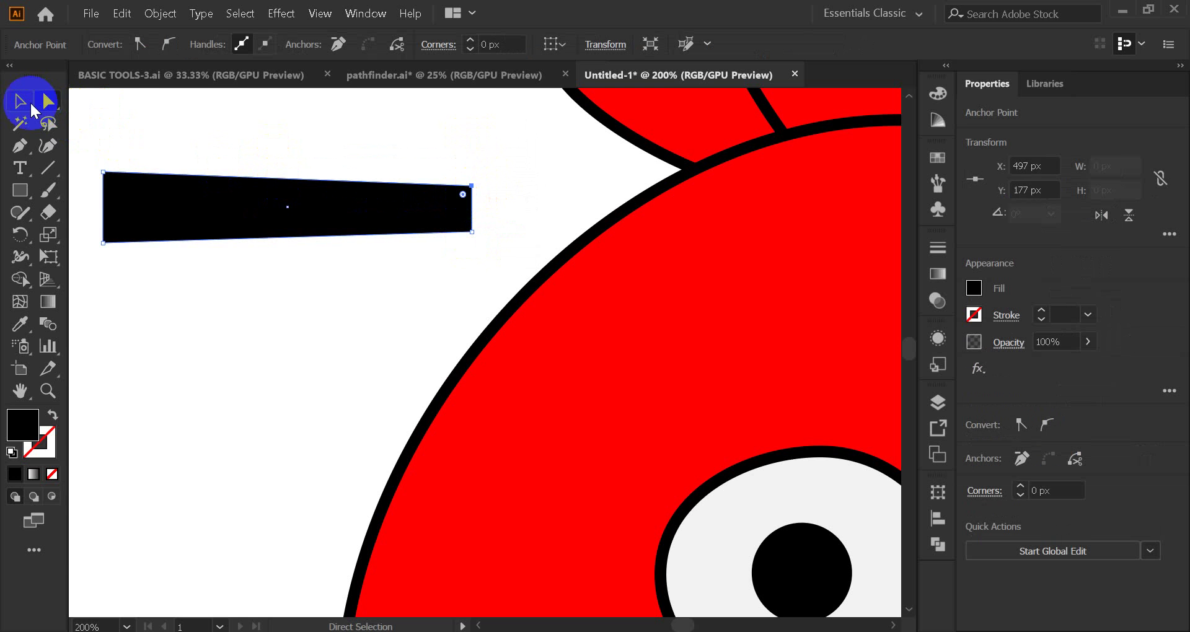
Place the bar over the left eye, thicken it, and tilt it down toward the middle.
click(228, 149)
scroll(436, 233, down, 2)
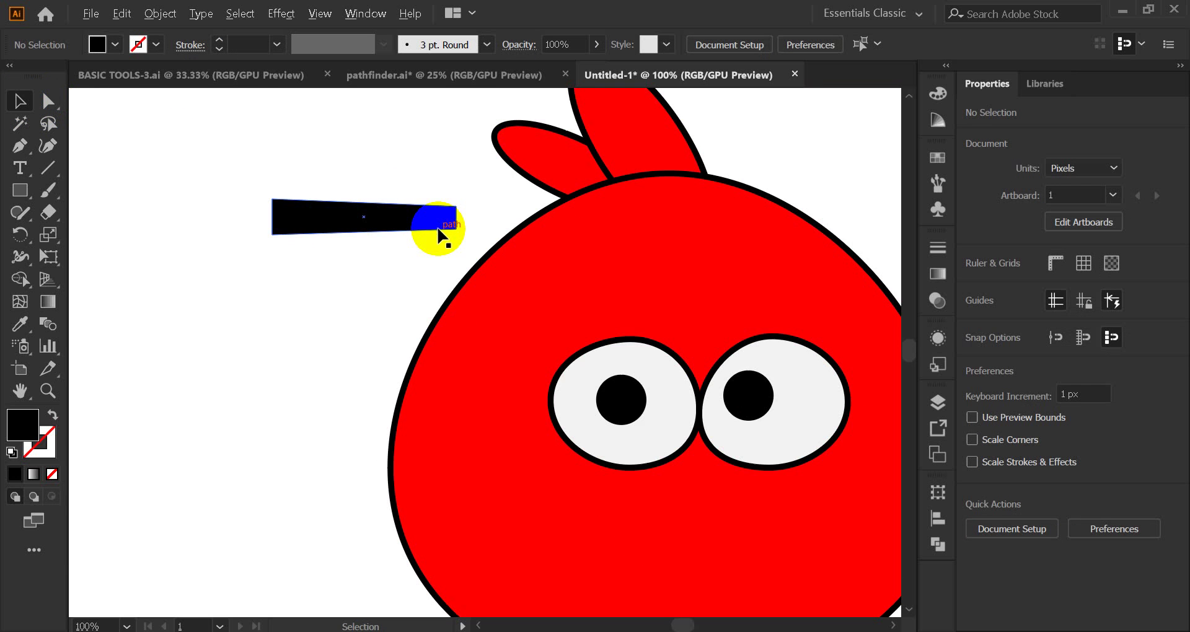
drag(430, 219, 709, 333)
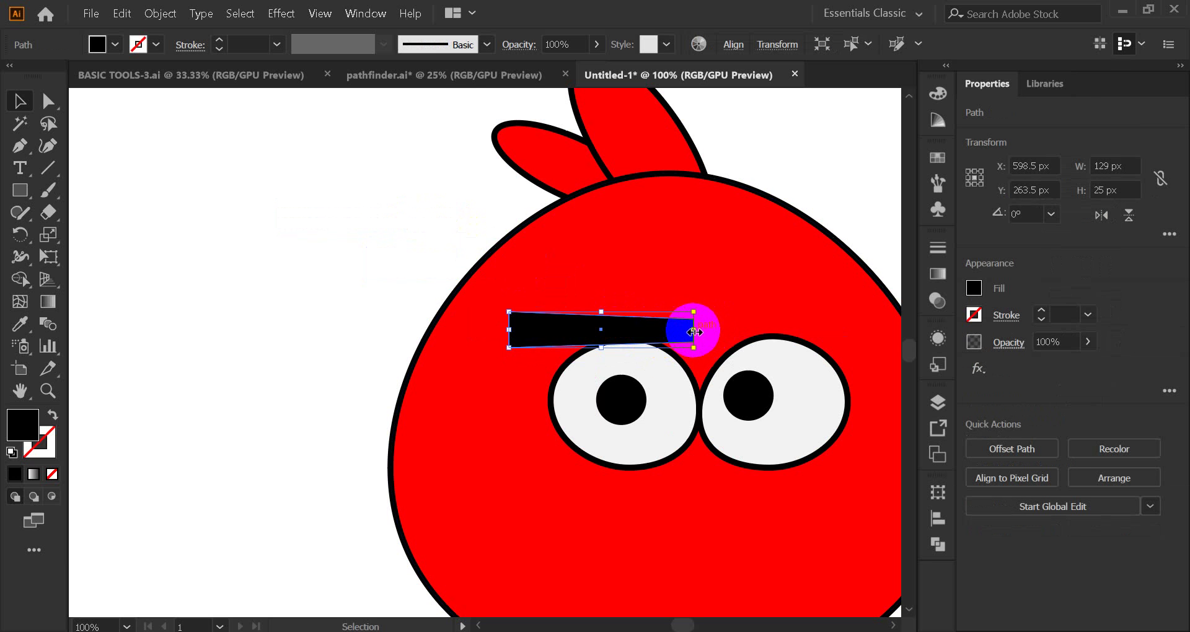
drag(602, 312, 600, 301)
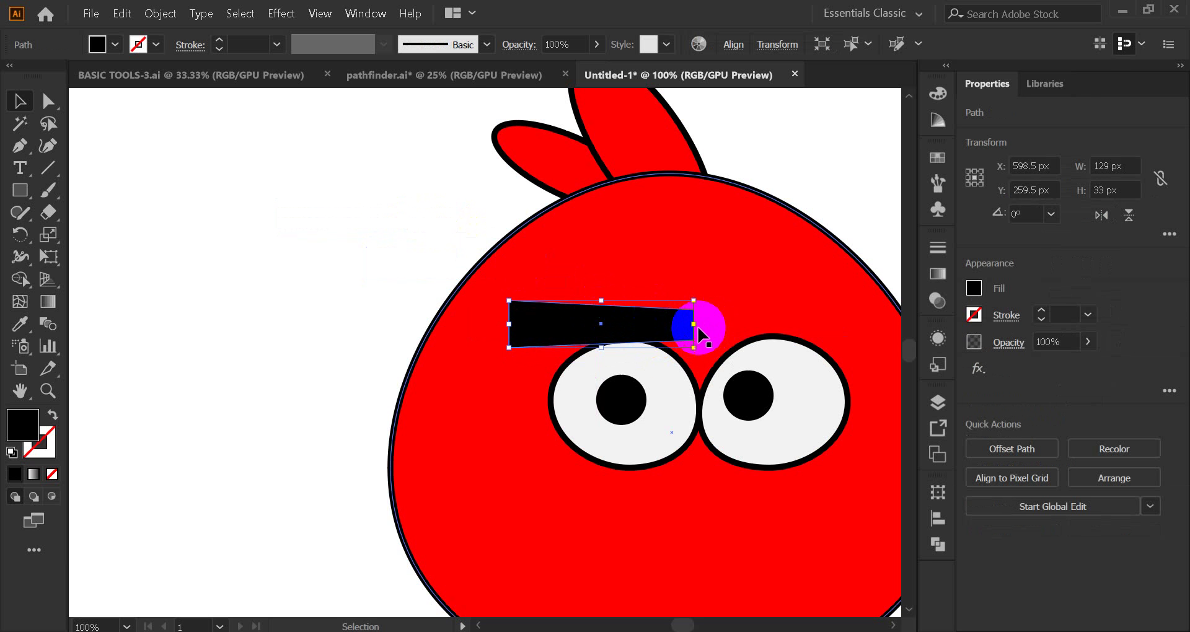
drag(700, 321, 663, 350)
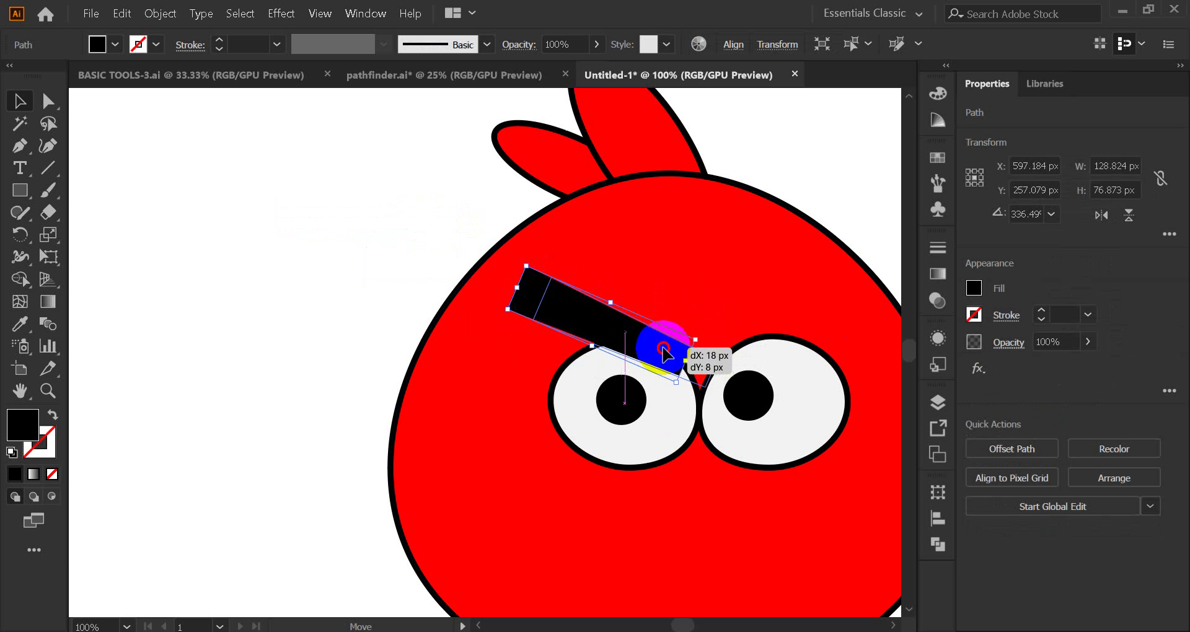
drag(662, 350, 658, 350)
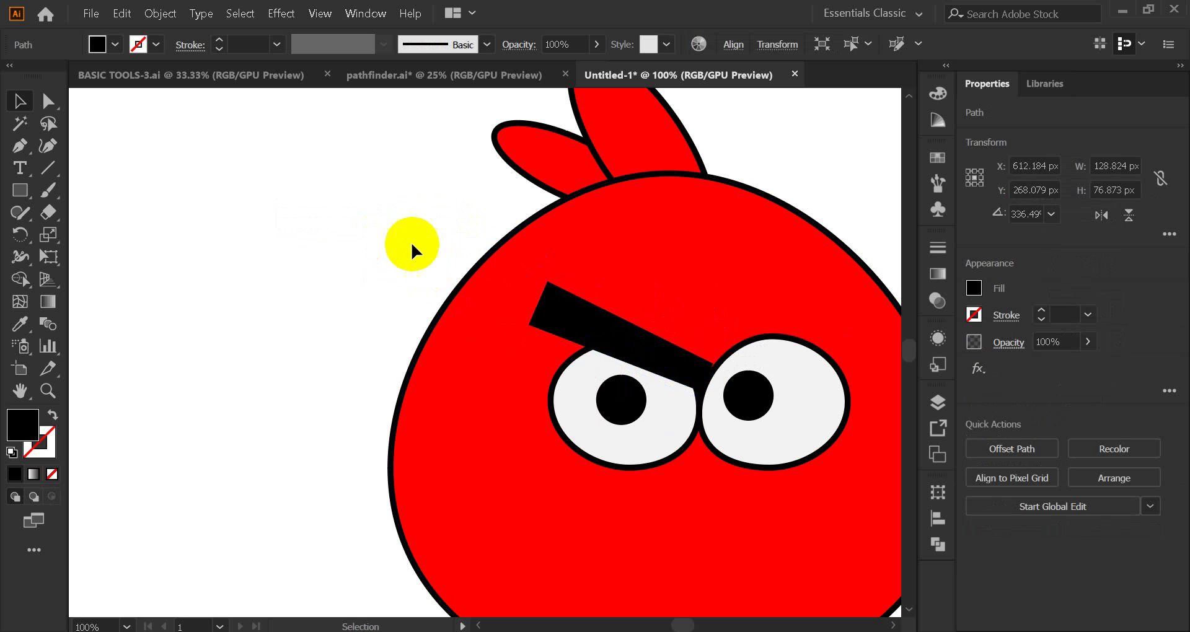
Alt-drag a copy of the eyebrow over toward the right eye.
click(412, 245)
click(678, 365)
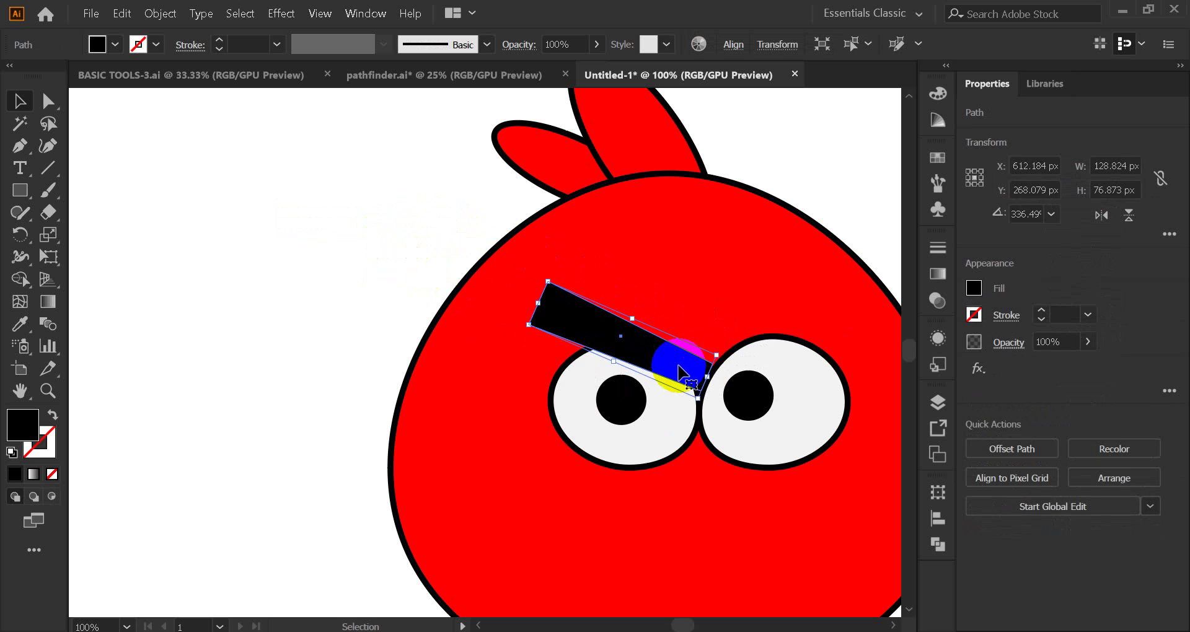
mouse_move(678, 366)
mouse_down()
mouse_move(812, 338)
mouse_move(782, 315)
mouse_move(631, 369)
mouse_move(682, 303)
mouse_move(740, 358)
mouse_move(727, 350)
mouse_up()
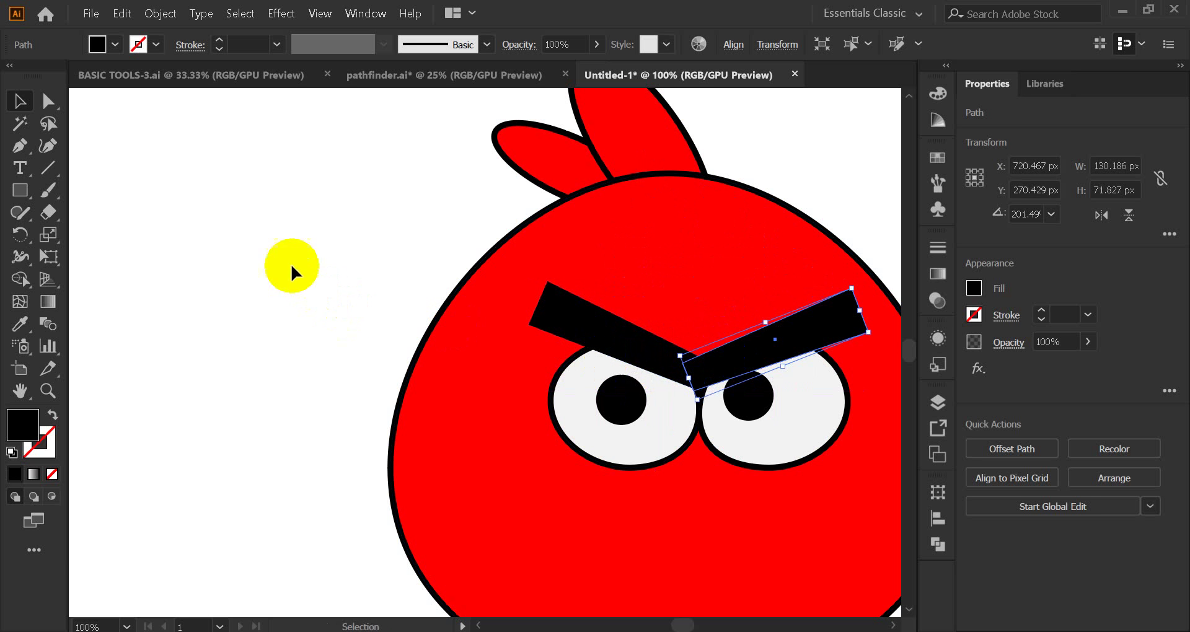
Stretch the right eyebrow and pull its outer corner onto the bird's outline.
click(282, 250)
drag(746, 396, 555, 370)
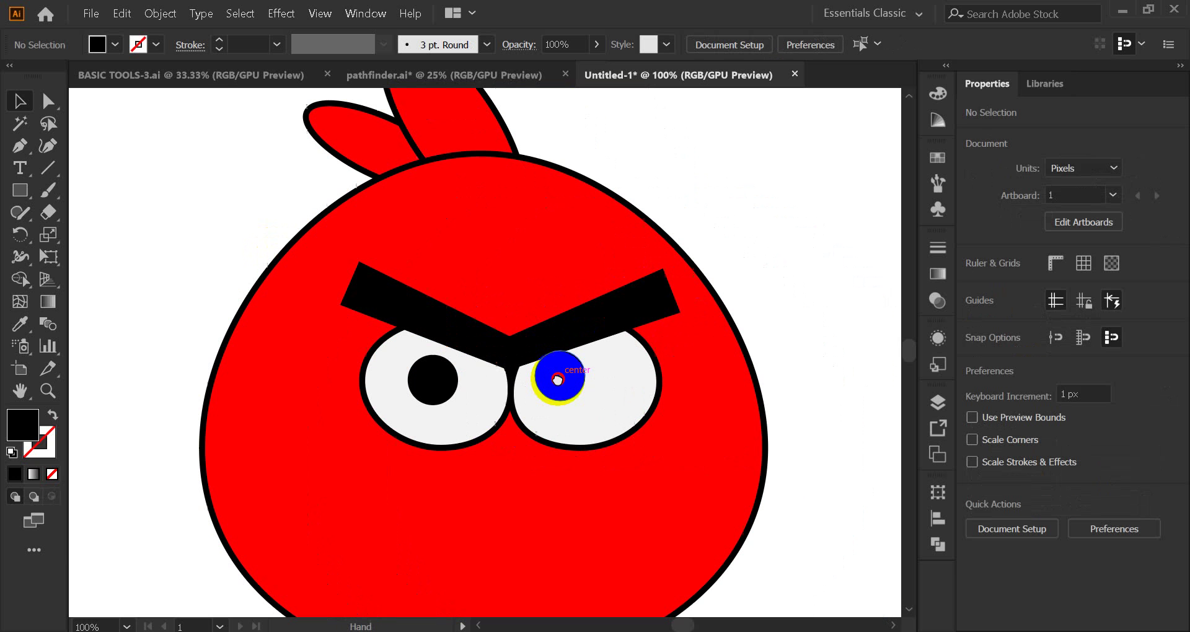
click(619, 306)
drag(678, 274, 699, 268)
click(782, 261)
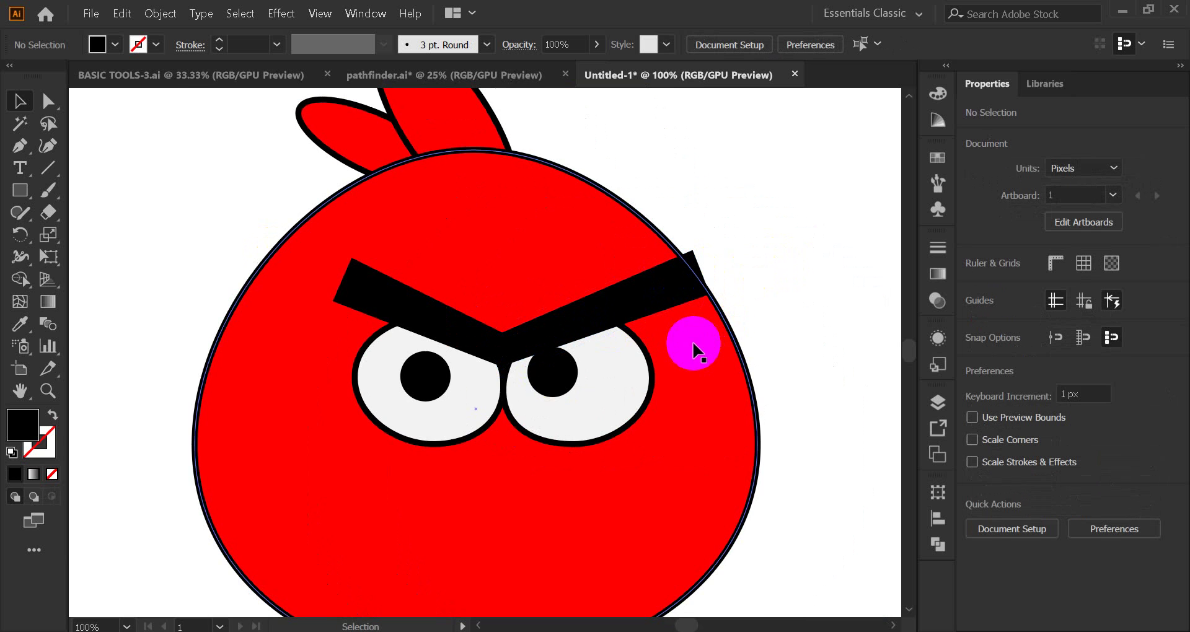
scroll(686, 335, up, 2)
scroll(713, 308, up, 1)
scroll(713, 308, up, 1)
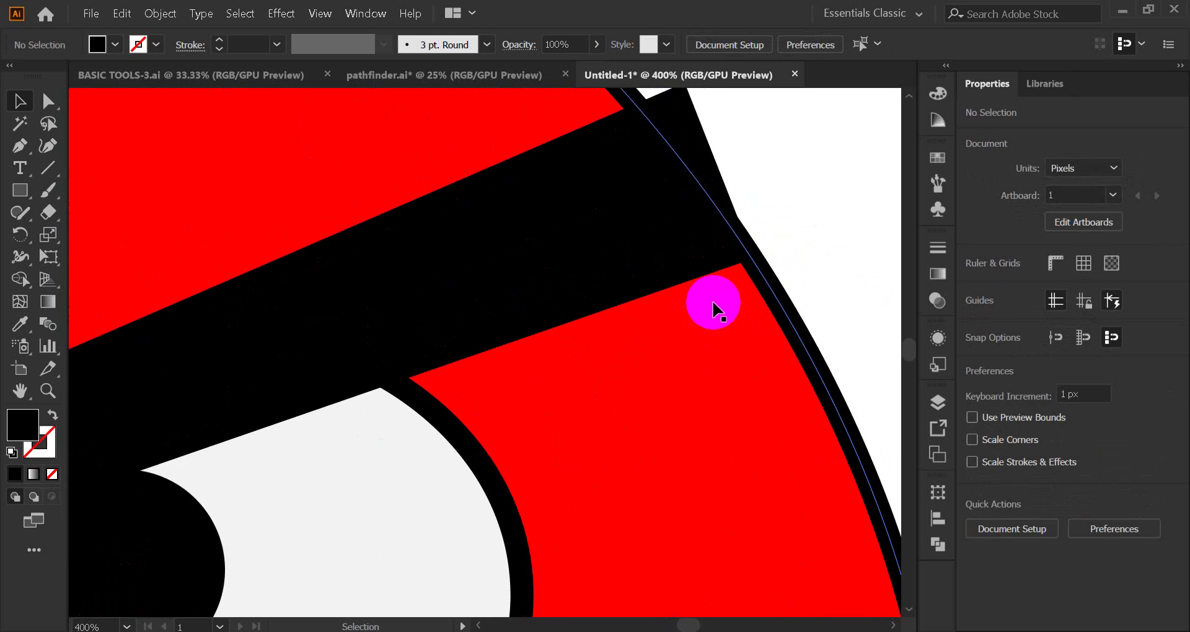
click(562, 273)
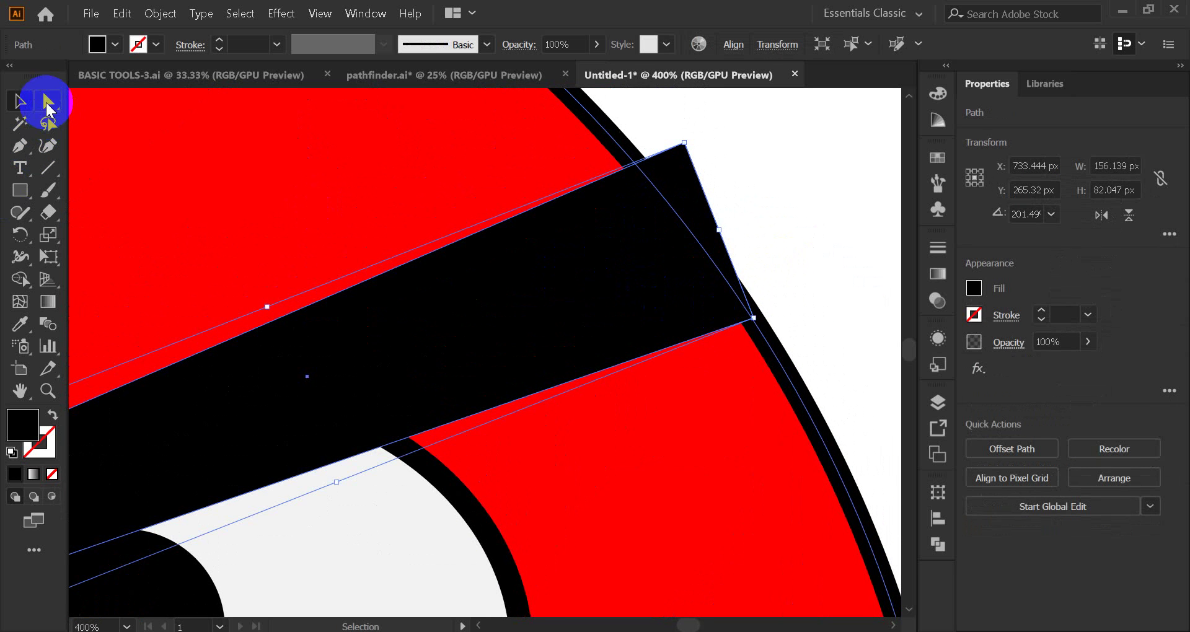
click(48, 104)
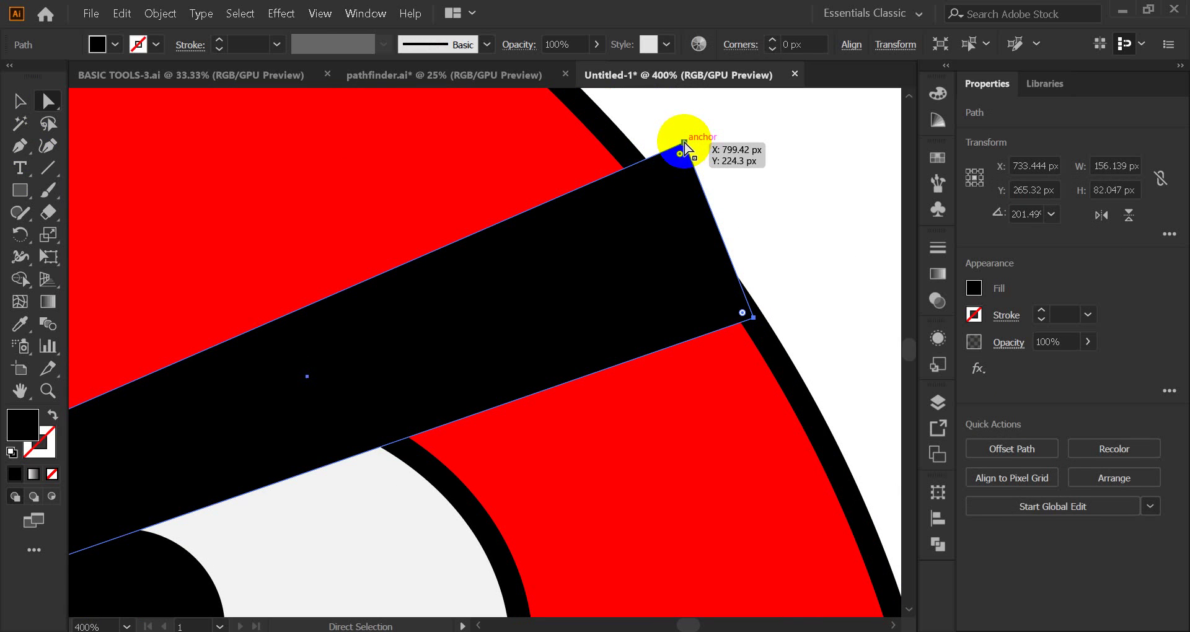
drag(684, 144, 643, 174)
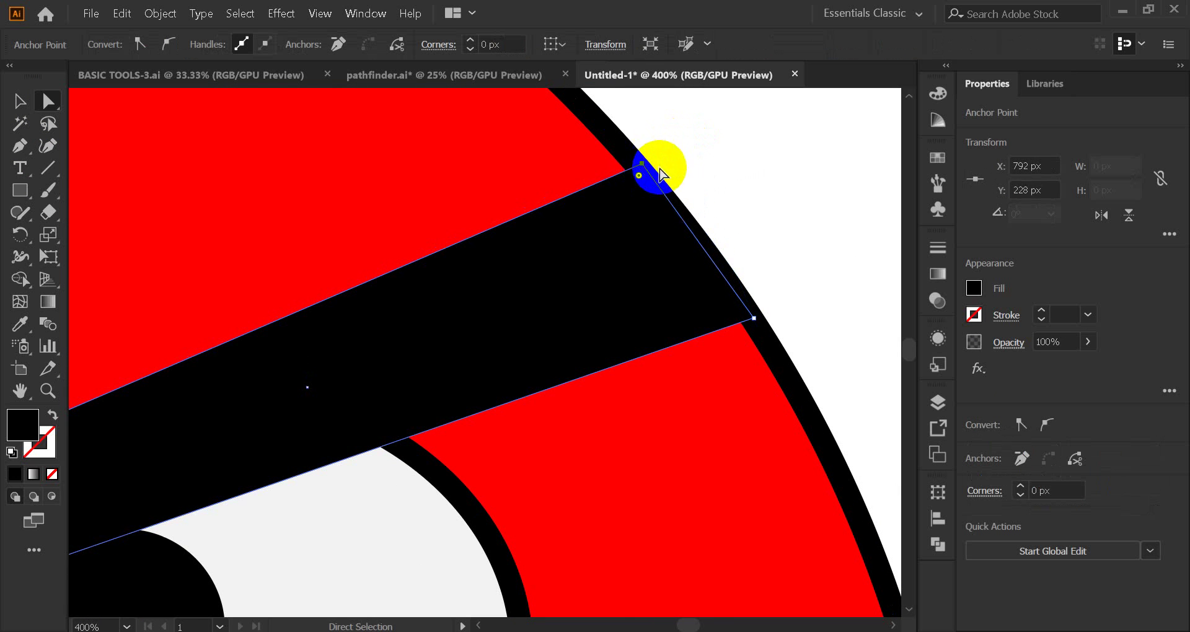
click(19, 101)
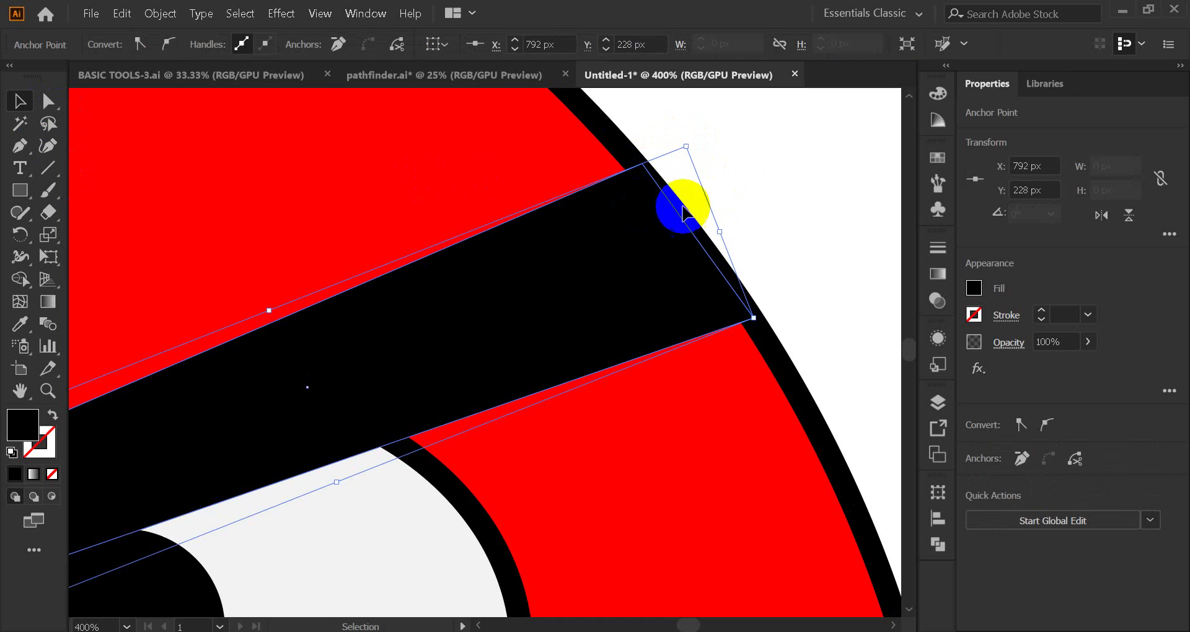
click(445, 229)
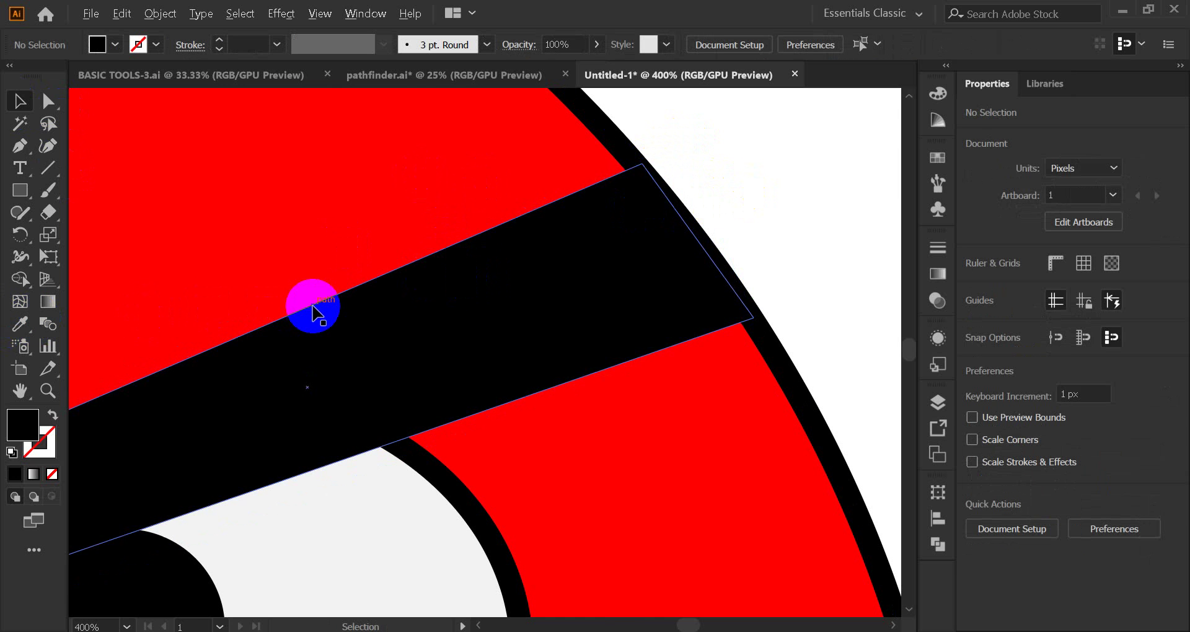
Enlarge the left eyebrow slightly and nudge its top-left corner to X 562, Y 230 px.
scroll(313, 305, down, 2)
scroll(424, 319, down, 2)
drag(273, 392, 489, 305)
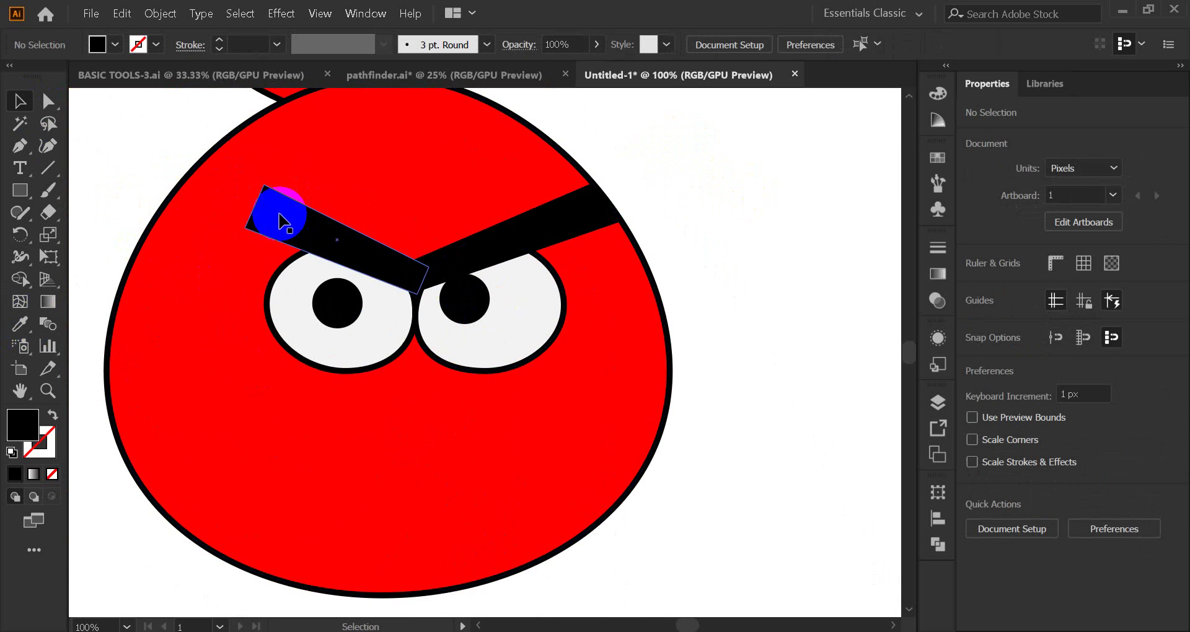
alt+scroll(254, 214, up, 3)
click(380, 252)
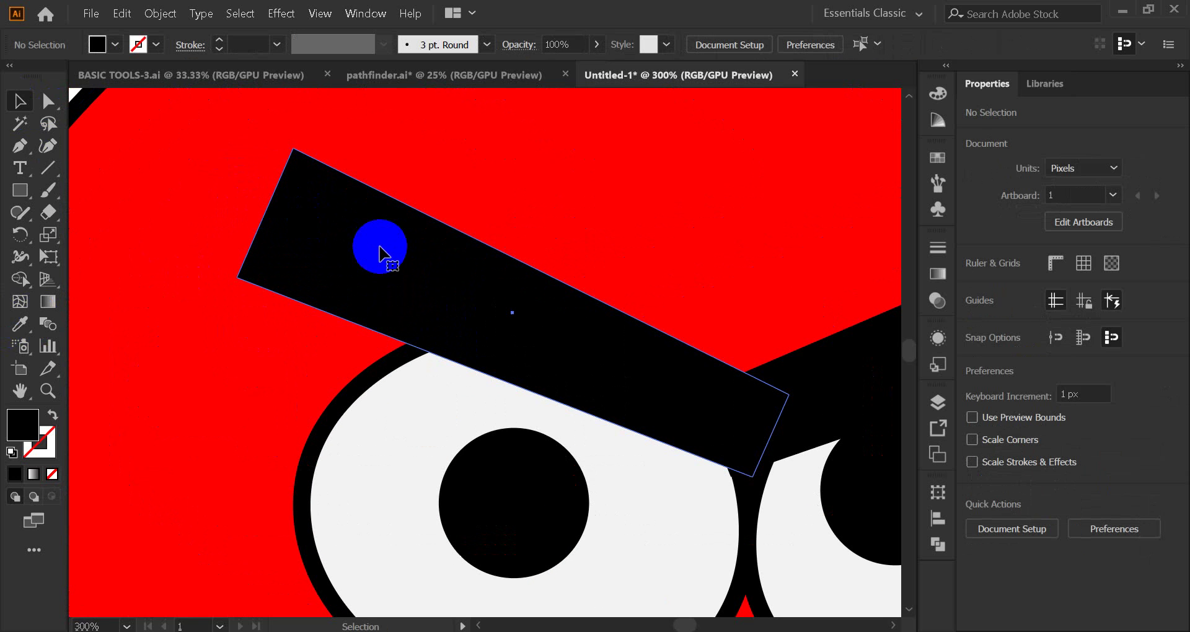
drag(266, 212, 252, 207)
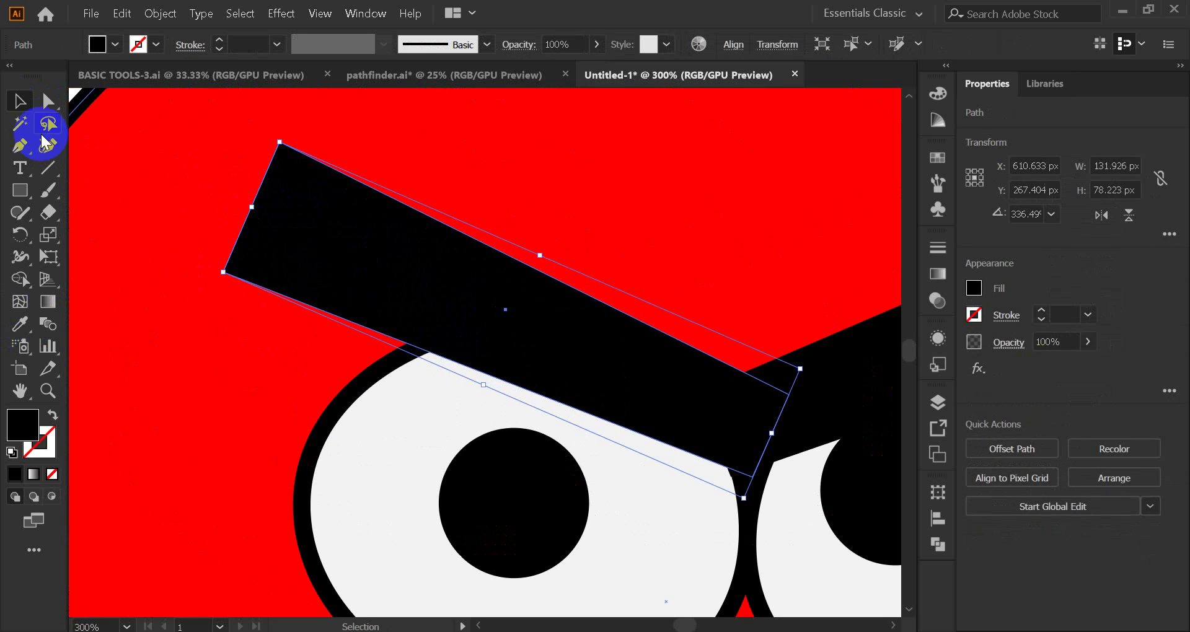
click(48, 102)
click(280, 143)
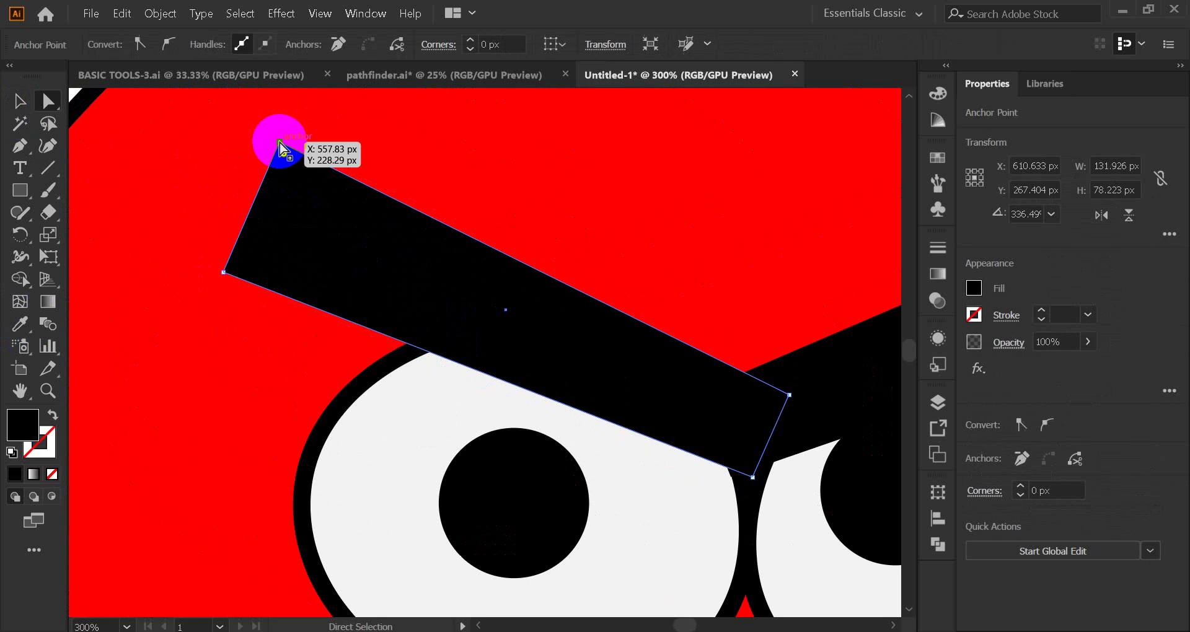
drag(281, 144, 298, 150)
click(20, 101)
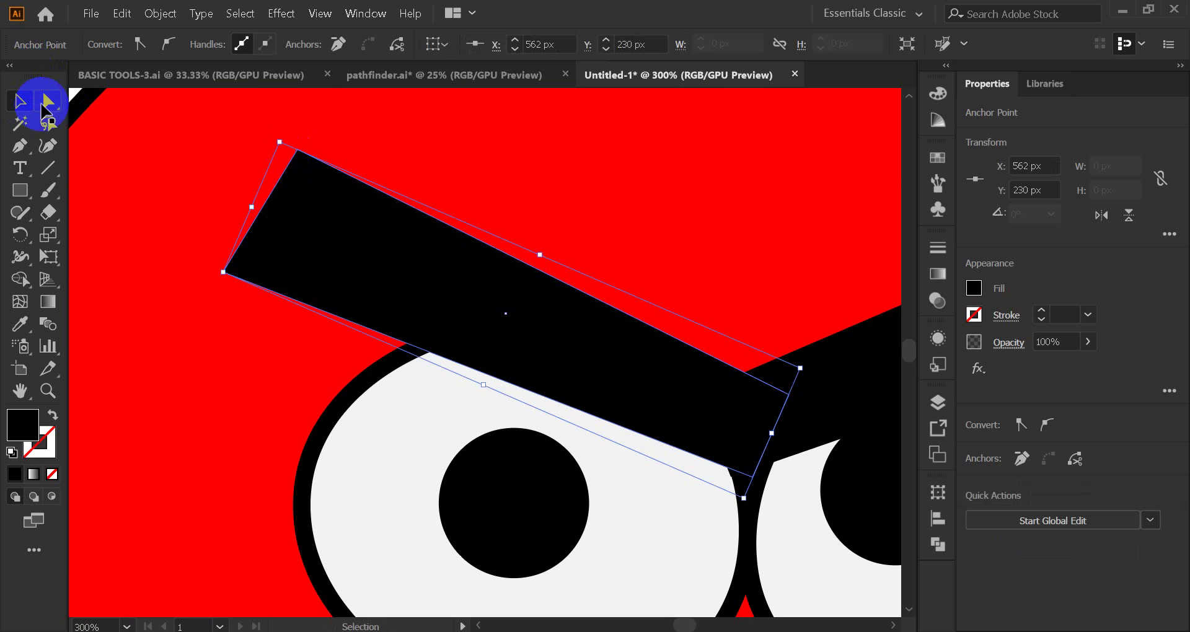
click(217, 173)
scroll(222, 173, down, 2)
scroll(258, 177, down, 2)
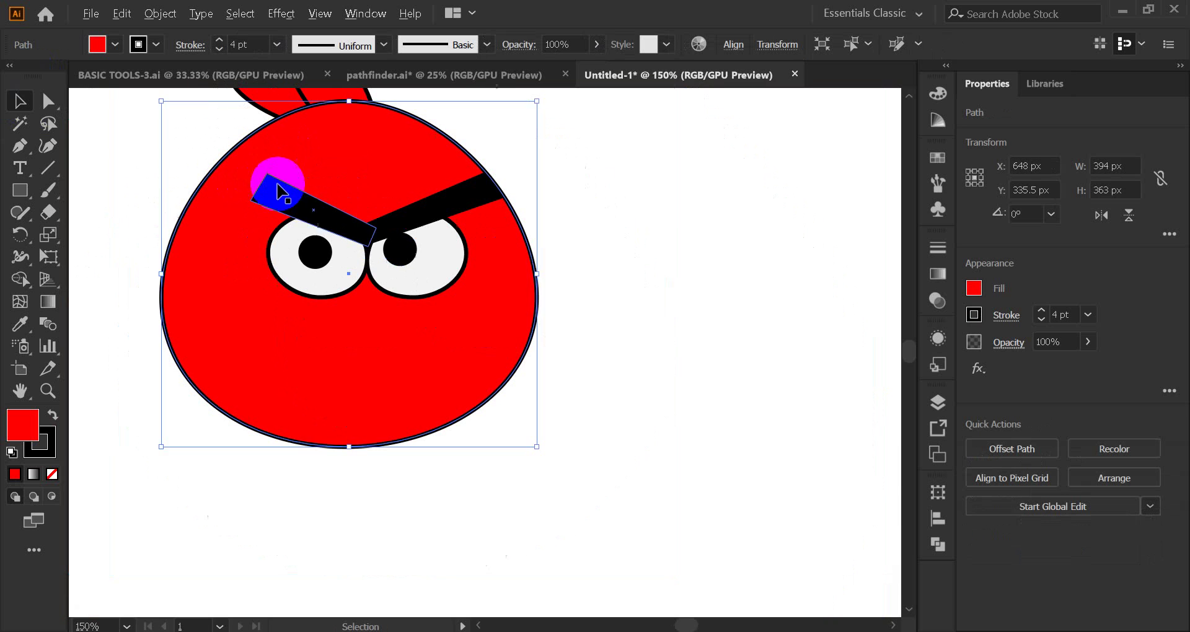
click(674, 204)
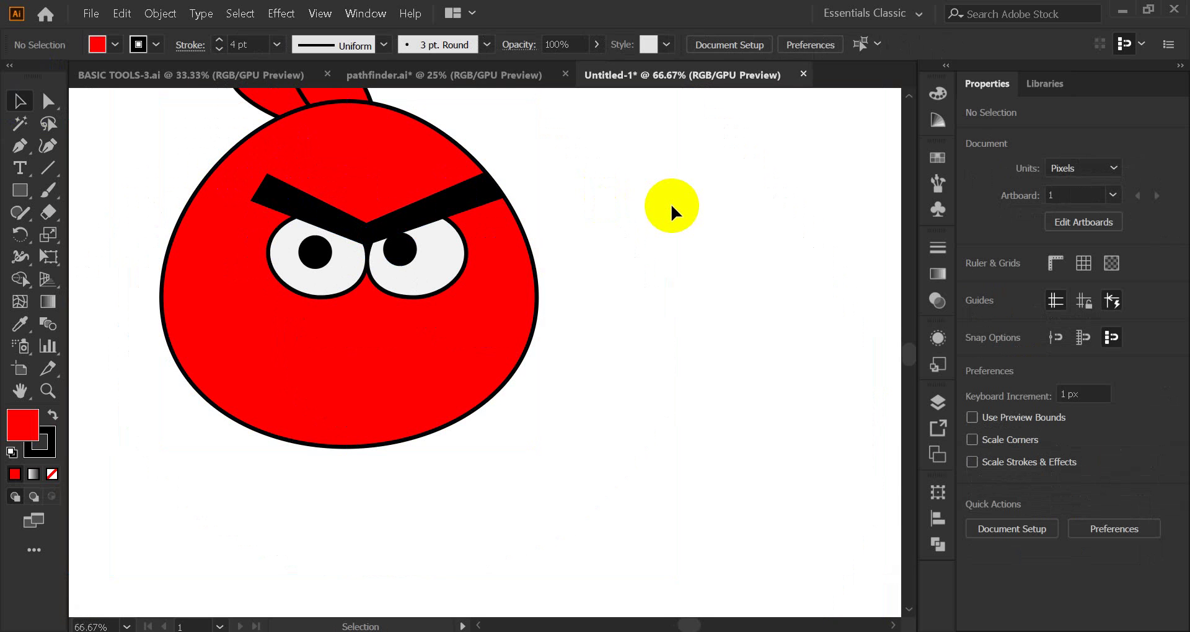
click(407, 249)
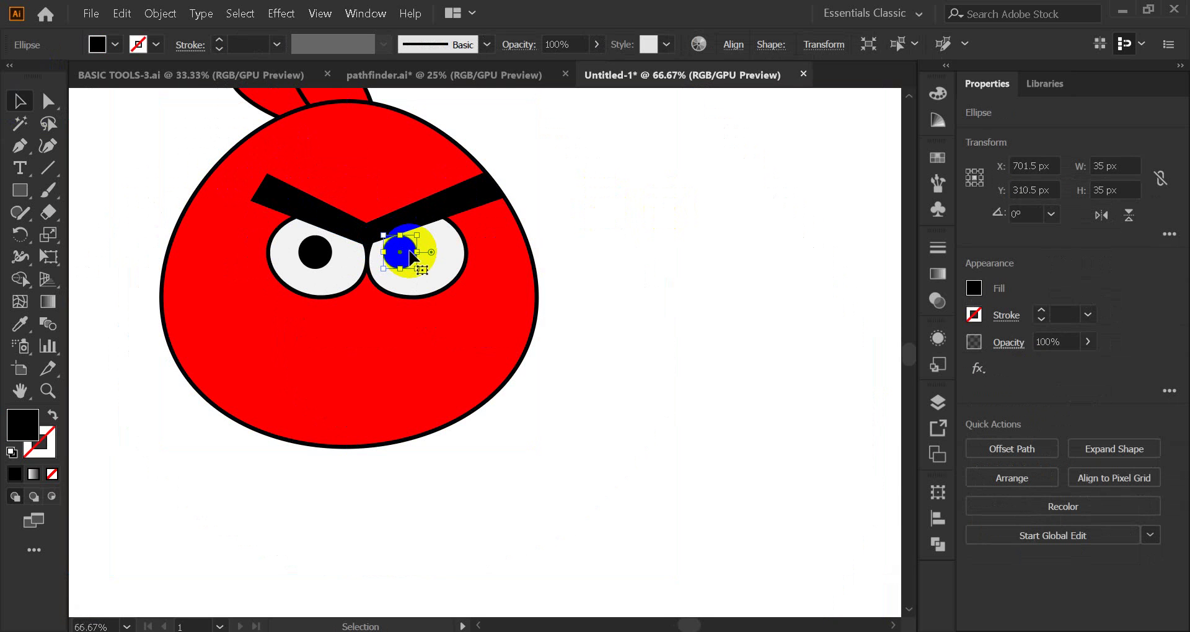
drag(410, 254, 403, 261)
click(619, 239)
click(679, 269)
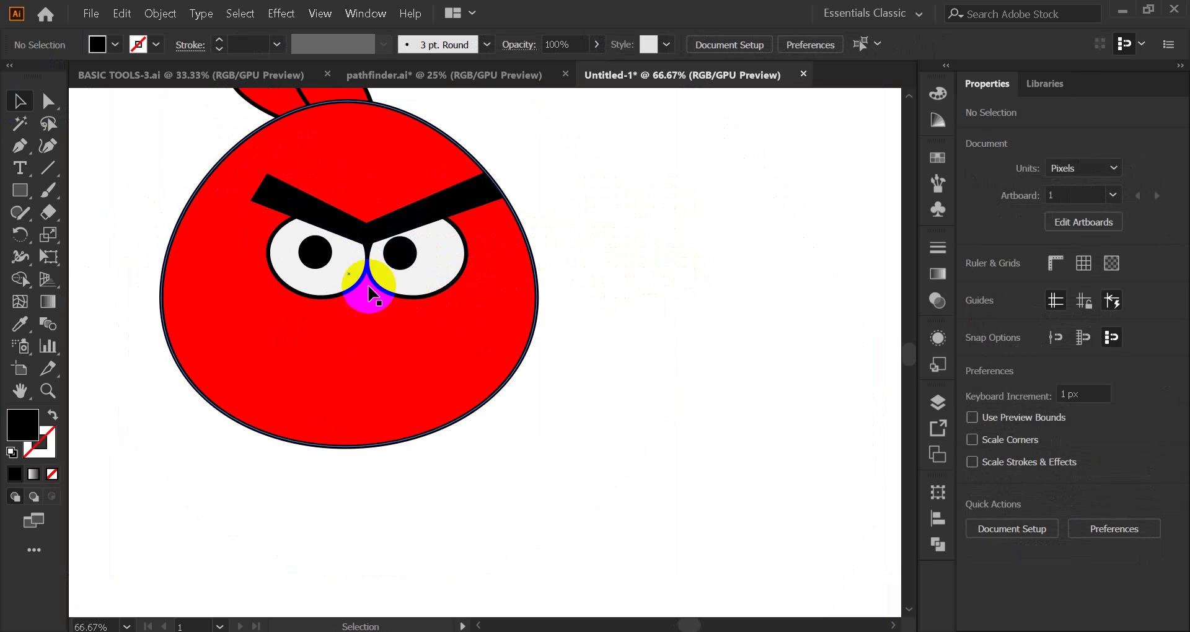
drag(315, 267, 381, 267)
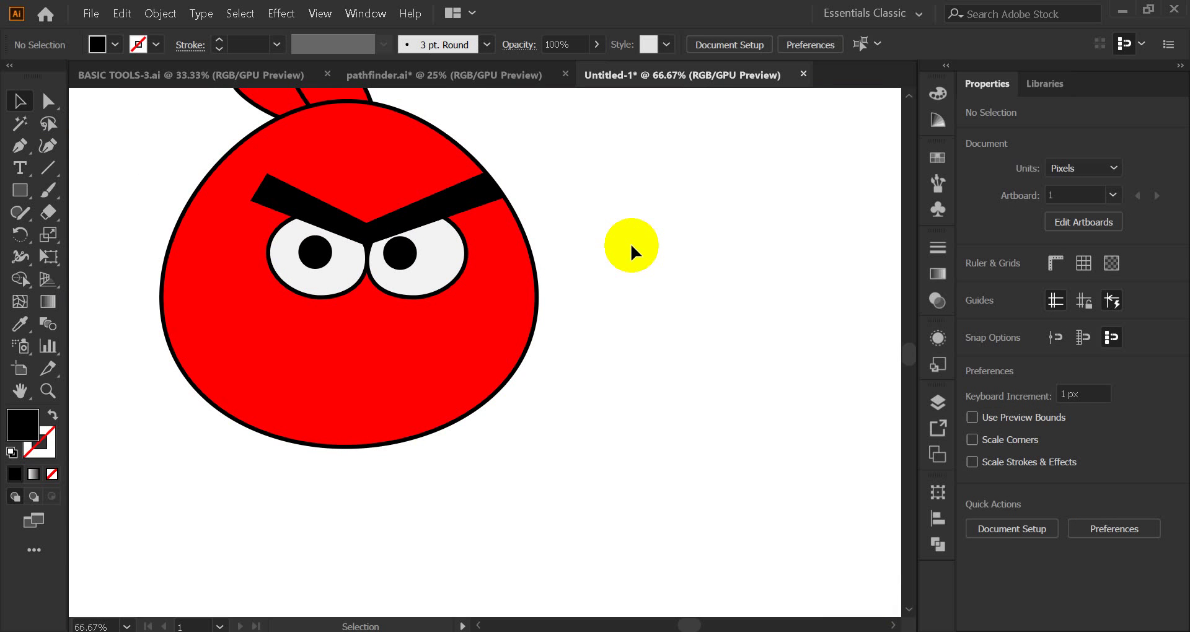
drag(359, 356, 471, 316)
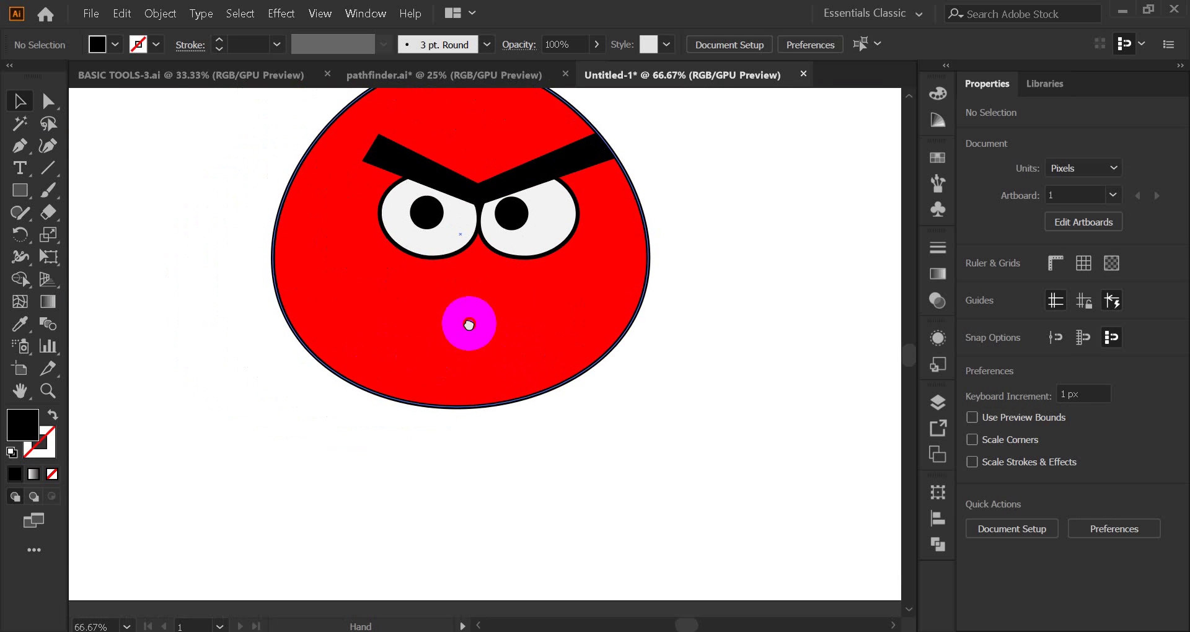
click(30, 236)
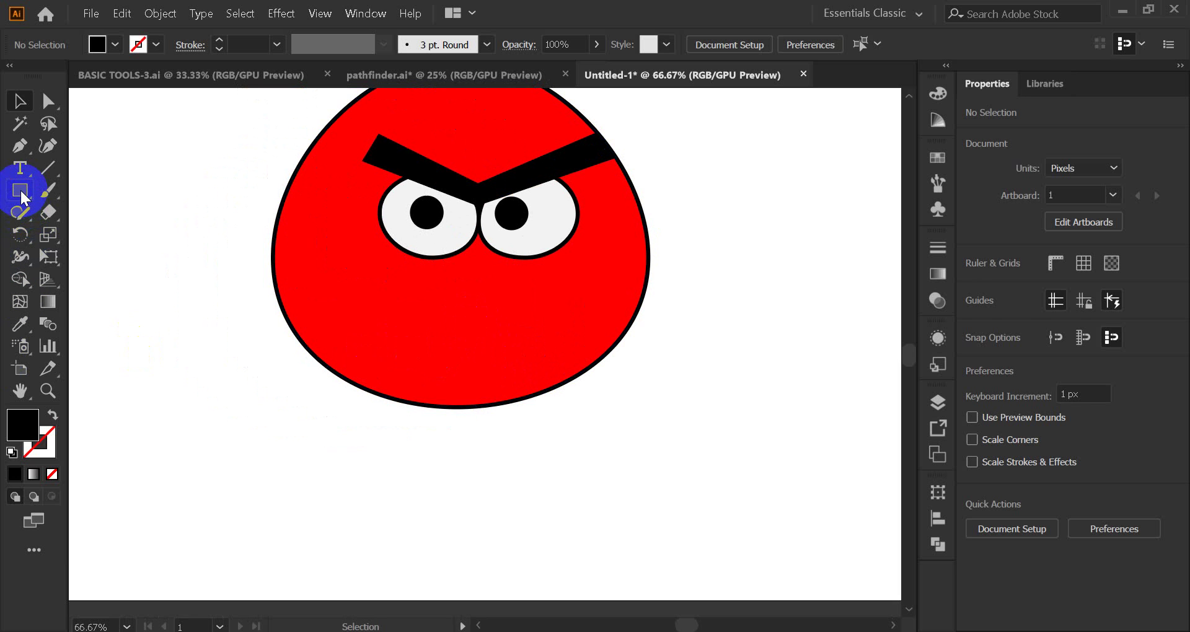
Draw a 3-sided polygon triangle and move it over the middle of the bird.
drag(24, 197, 75, 258)
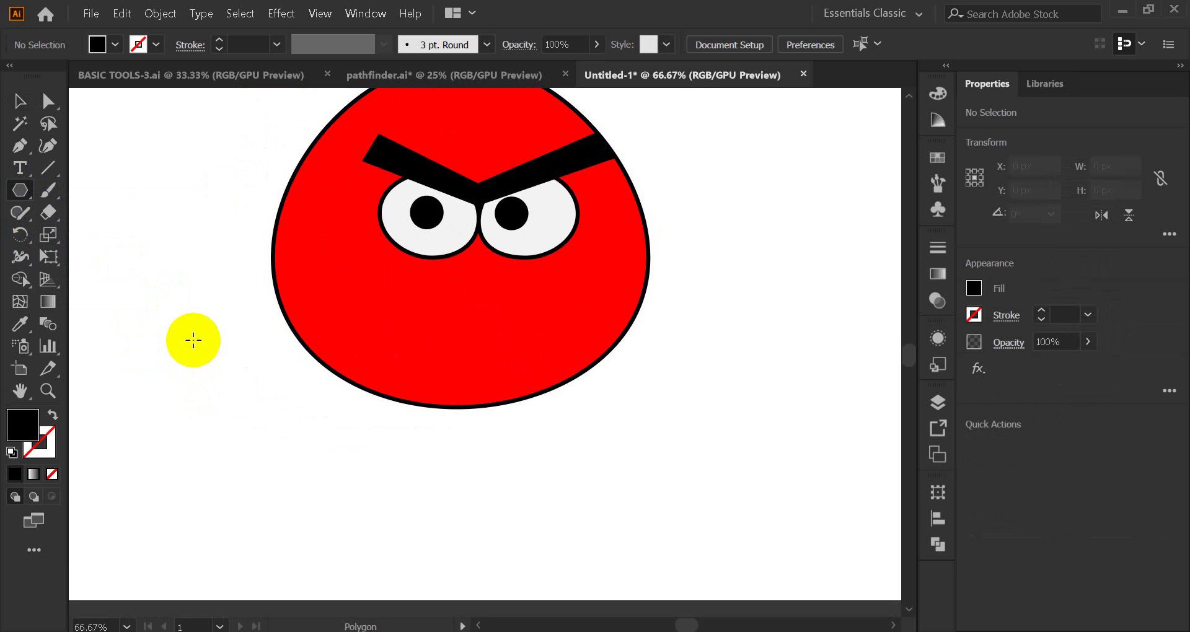
click(193, 339)
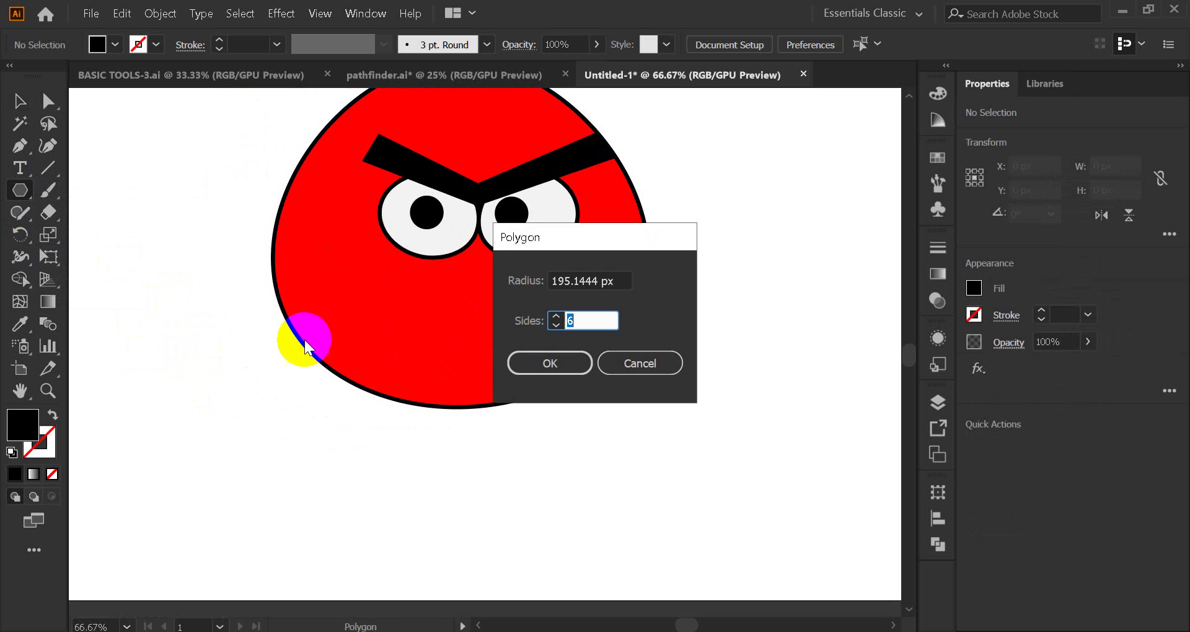
click(556, 326)
click(551, 360)
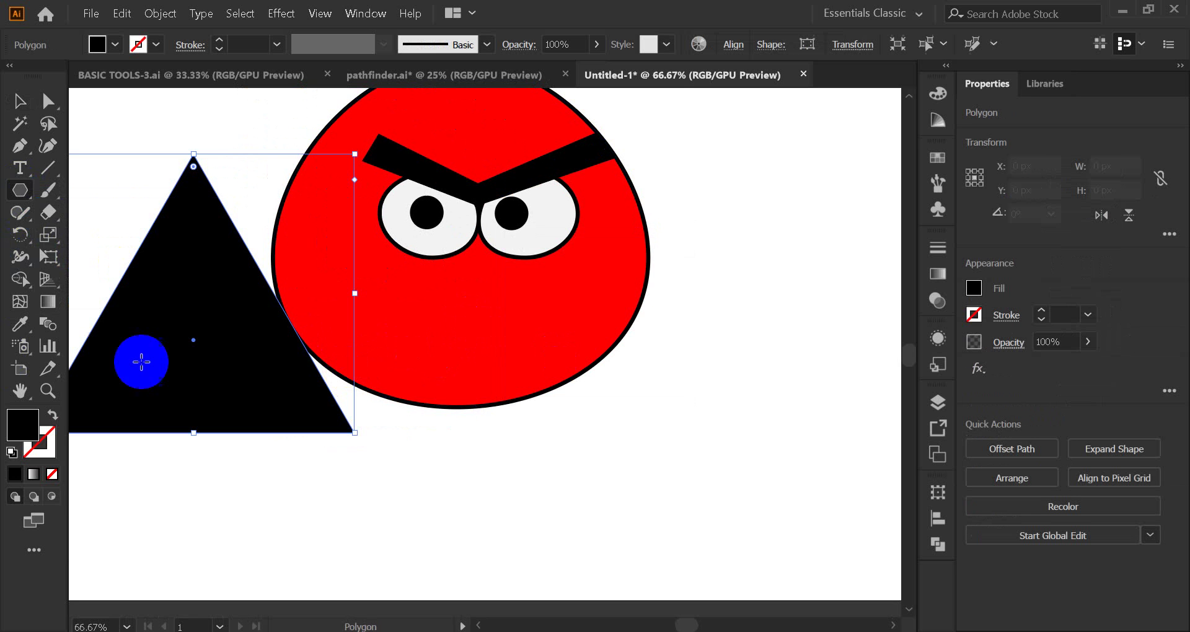
click(20, 101)
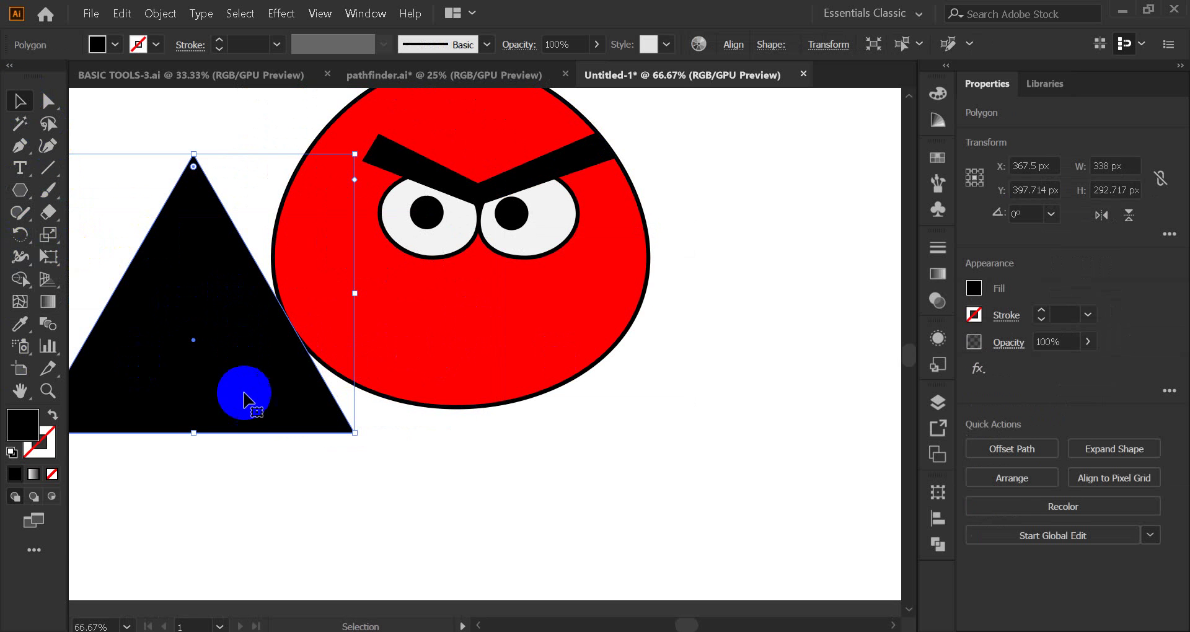
drag(243, 396, 494, 468)
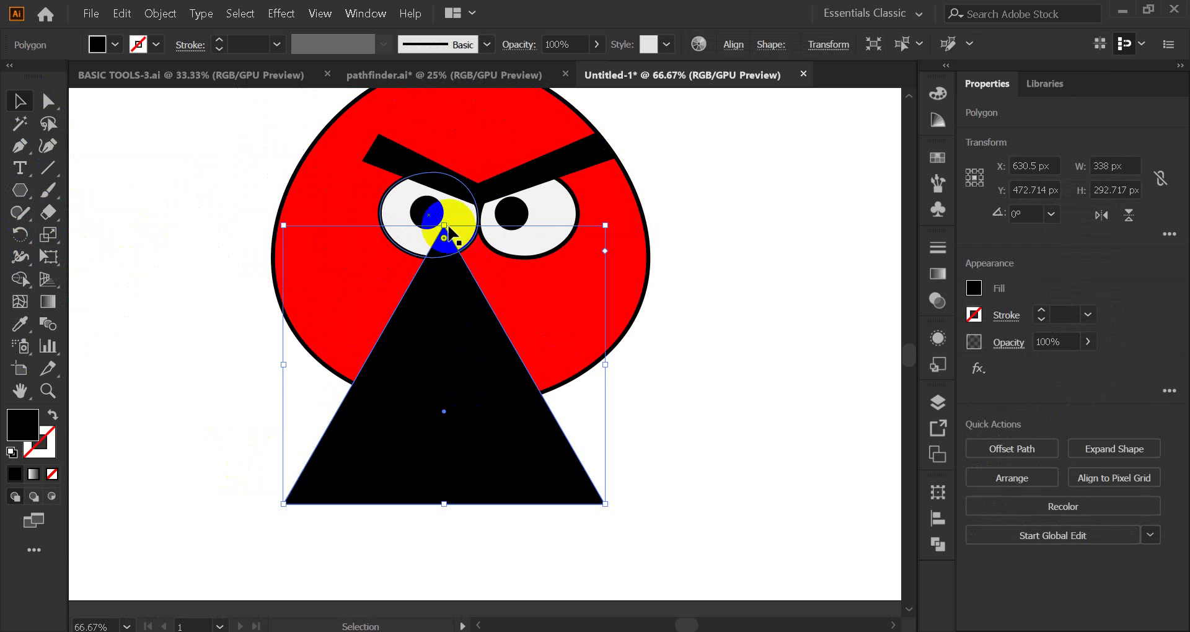
Resize the triangle to 186.5 × 88 px.
drag(444, 225, 460, 380)
click(723, 403)
click(480, 479)
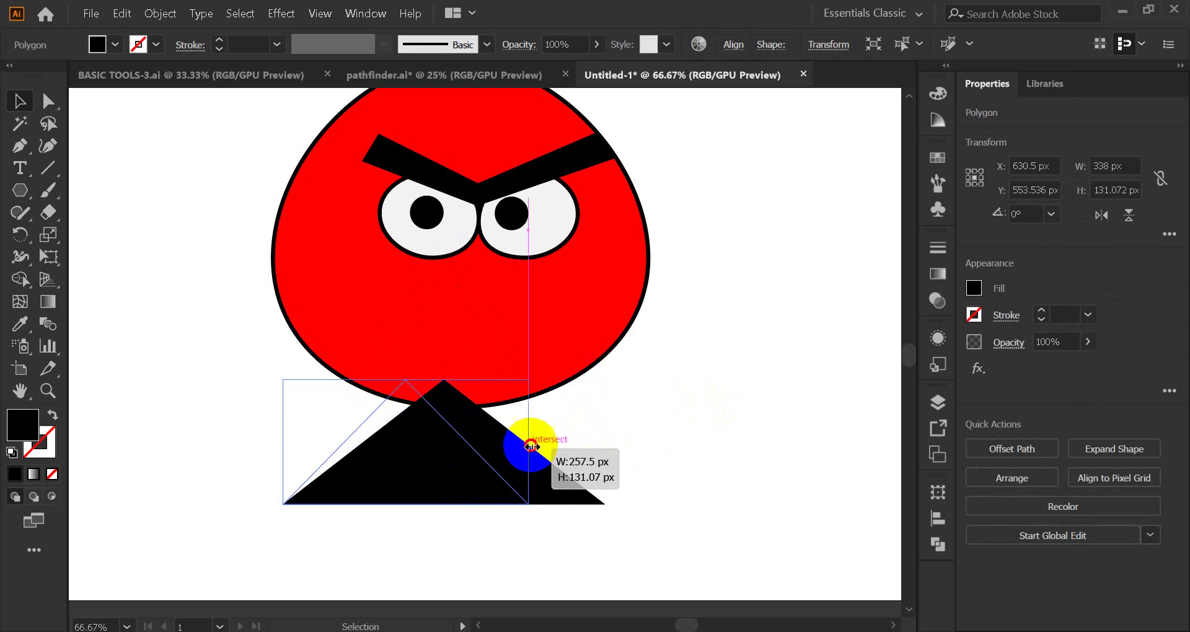
drag(607, 446, 460, 446)
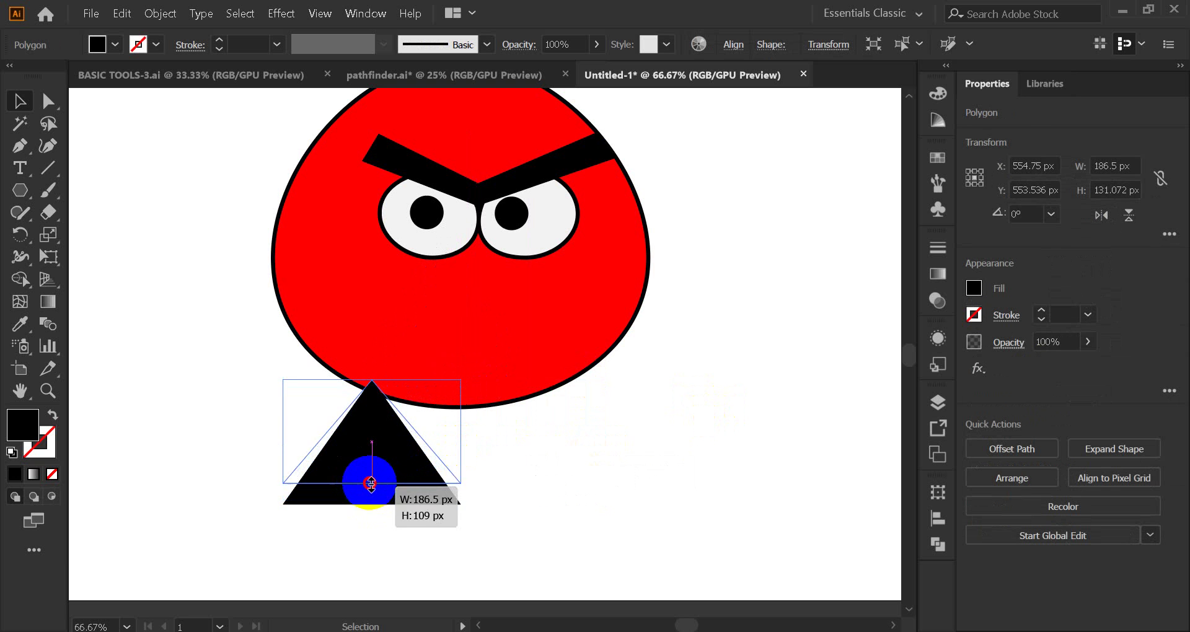
mouse_move(373, 503)
mouse_down()
mouse_move(372, 463)
mouse_move(290, 467)
mouse_up()
click(379, 504)
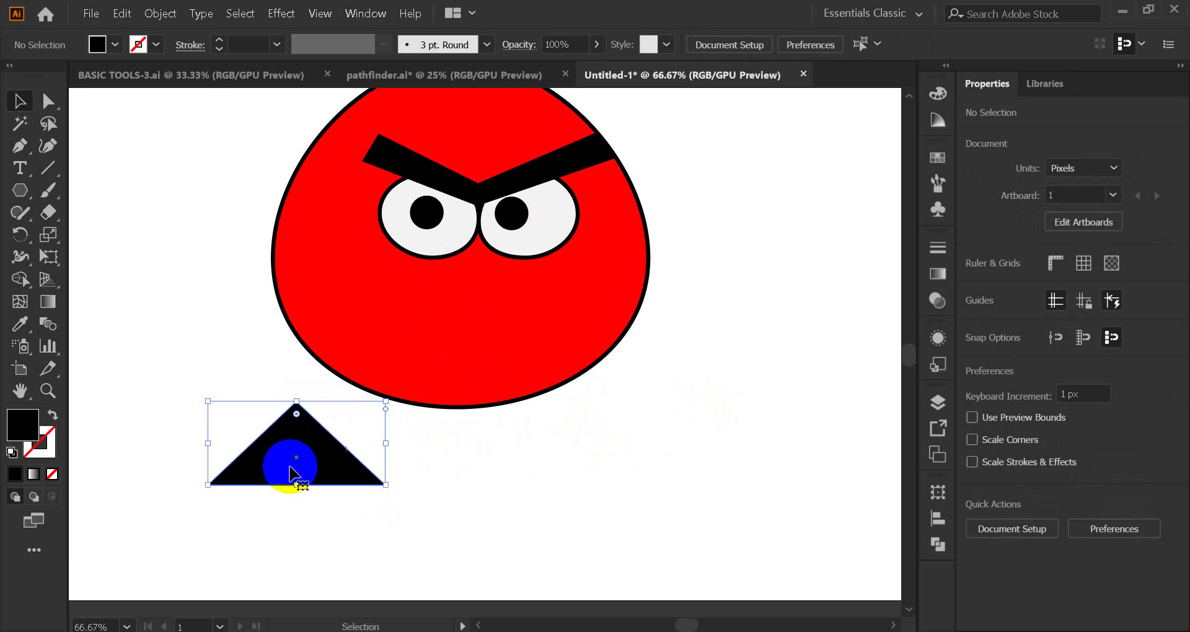
Swap fill and stroke so the triangle has only a thin black outline.
click(53, 419)
click(52, 442)
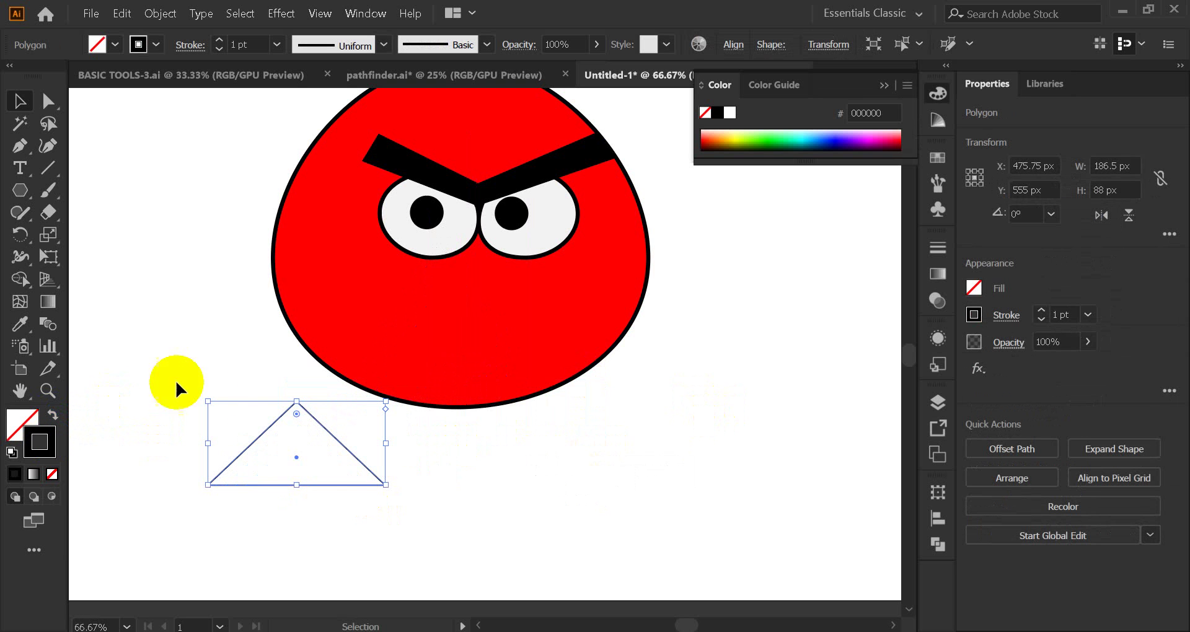
click(185, 375)
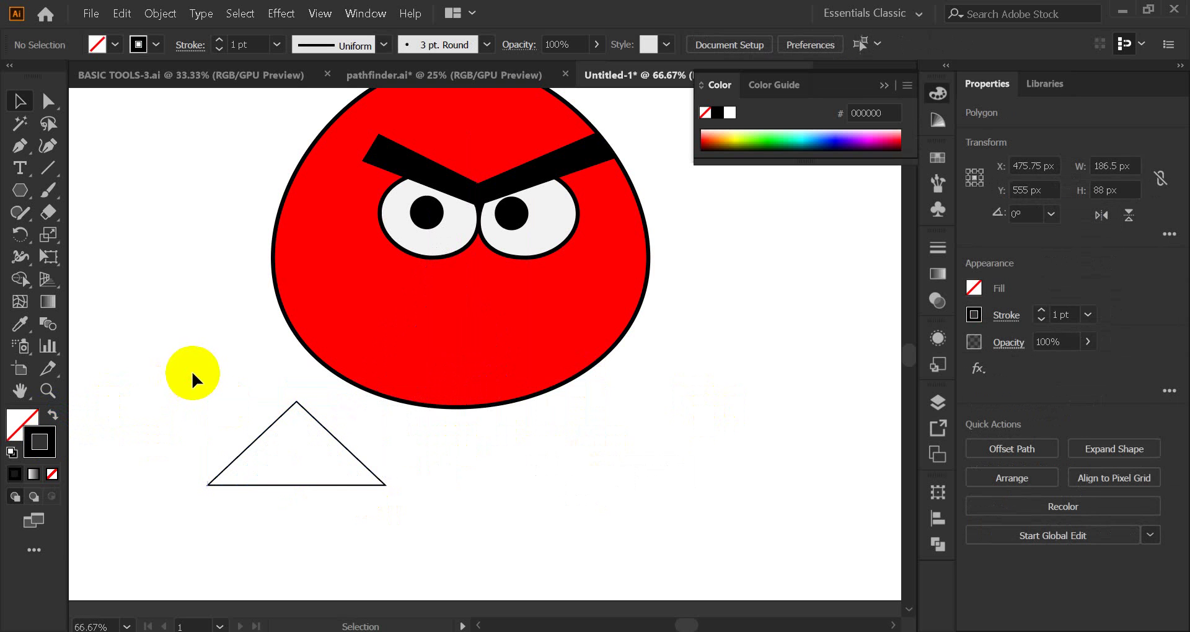
click(262, 426)
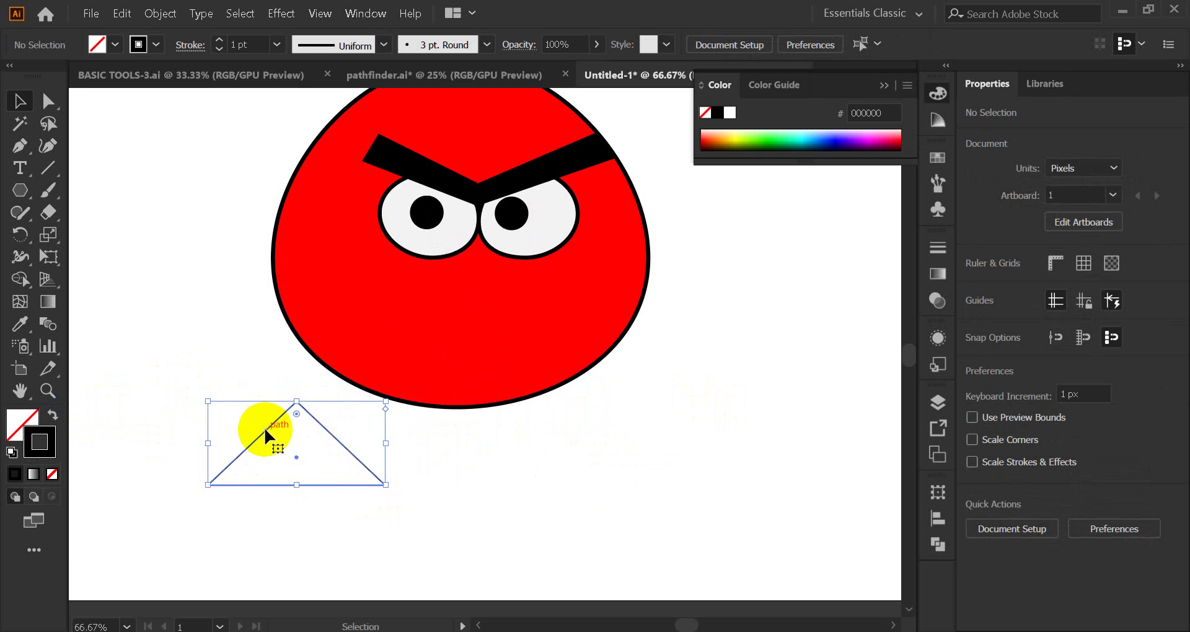
Set the triangle's stroke to 5 pt and place it on the face below the eyes.
click(219, 40)
text(5)
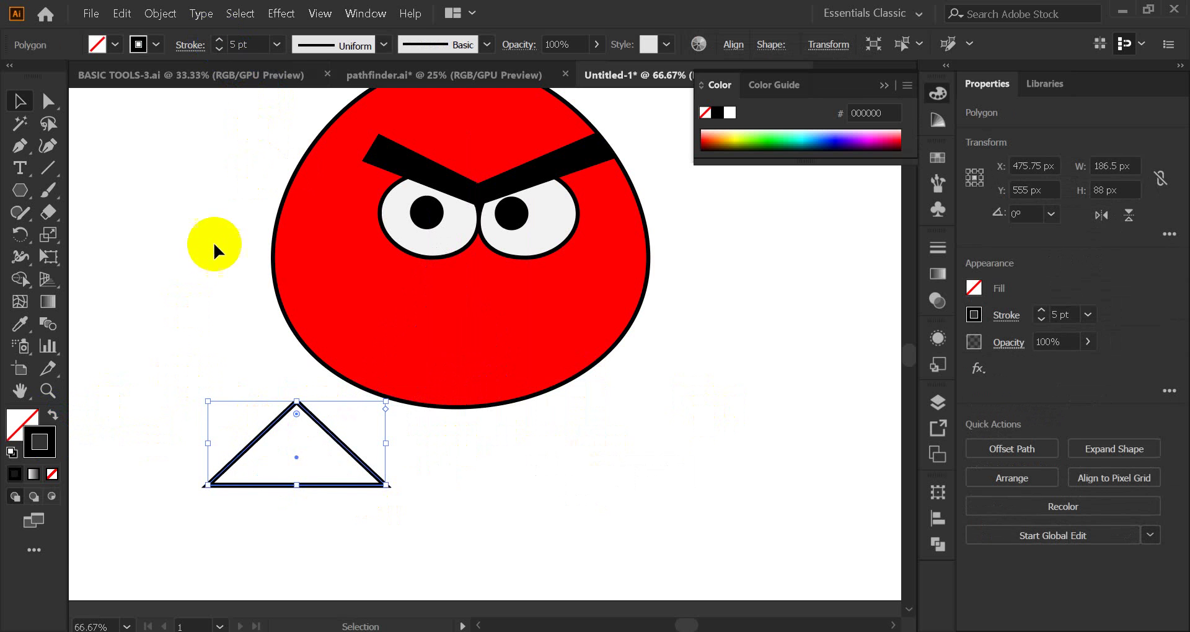
click(410, 391)
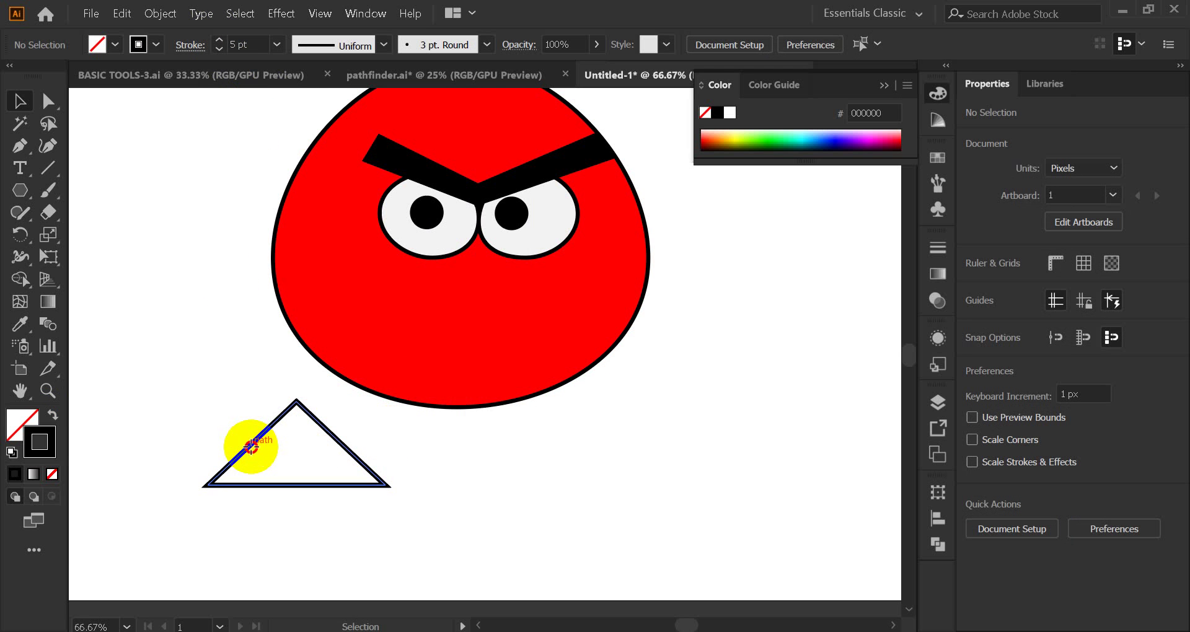
drag(251, 446, 434, 270)
click(710, 357)
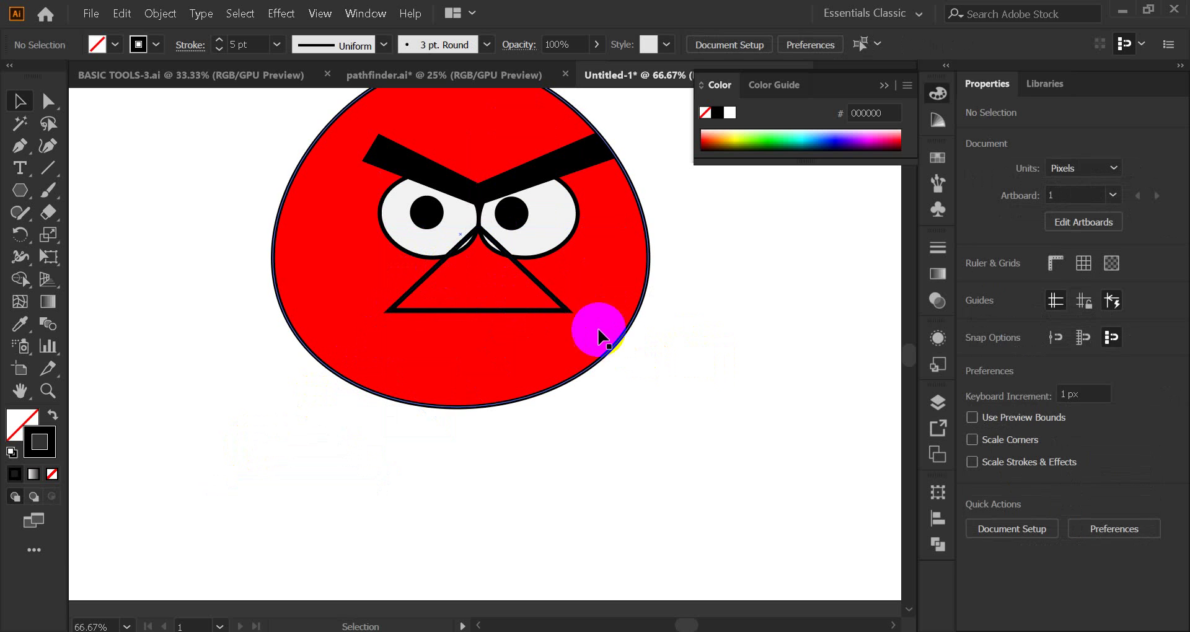
Fill the triangle beak with the yellow swatch.
click(560, 310)
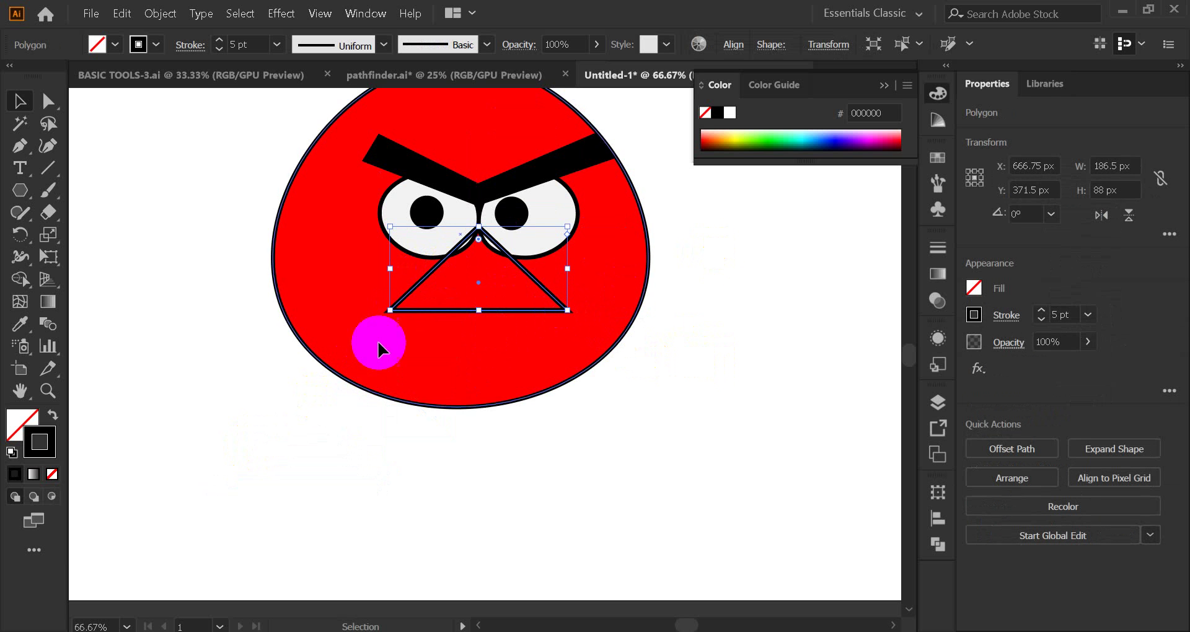
click(937, 157)
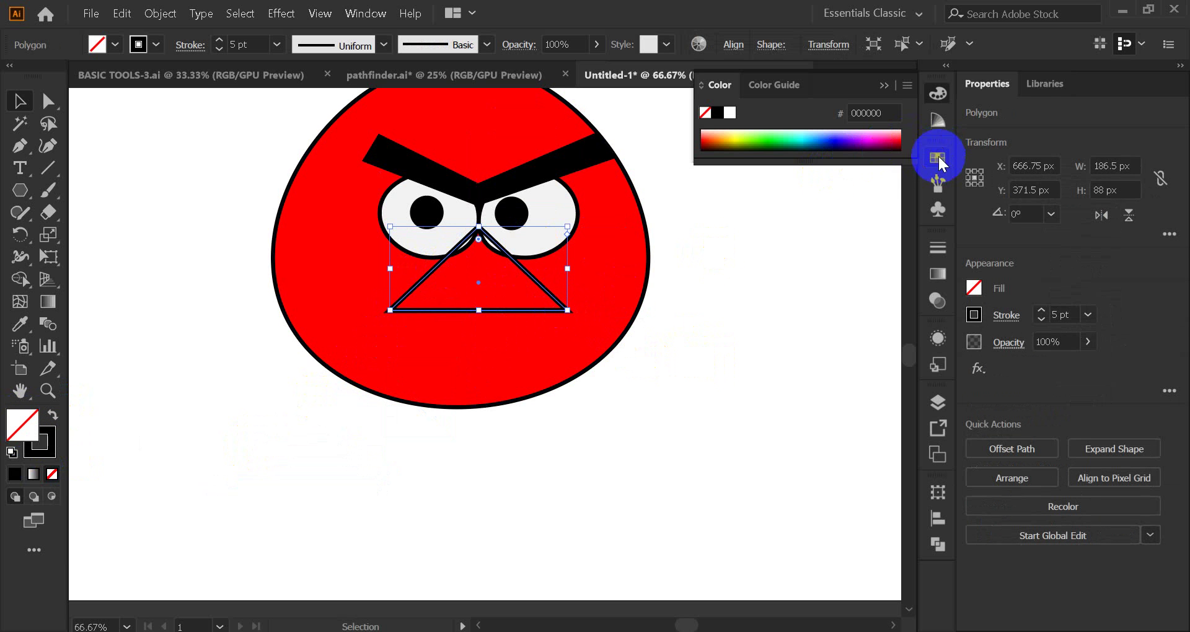
click(770, 209)
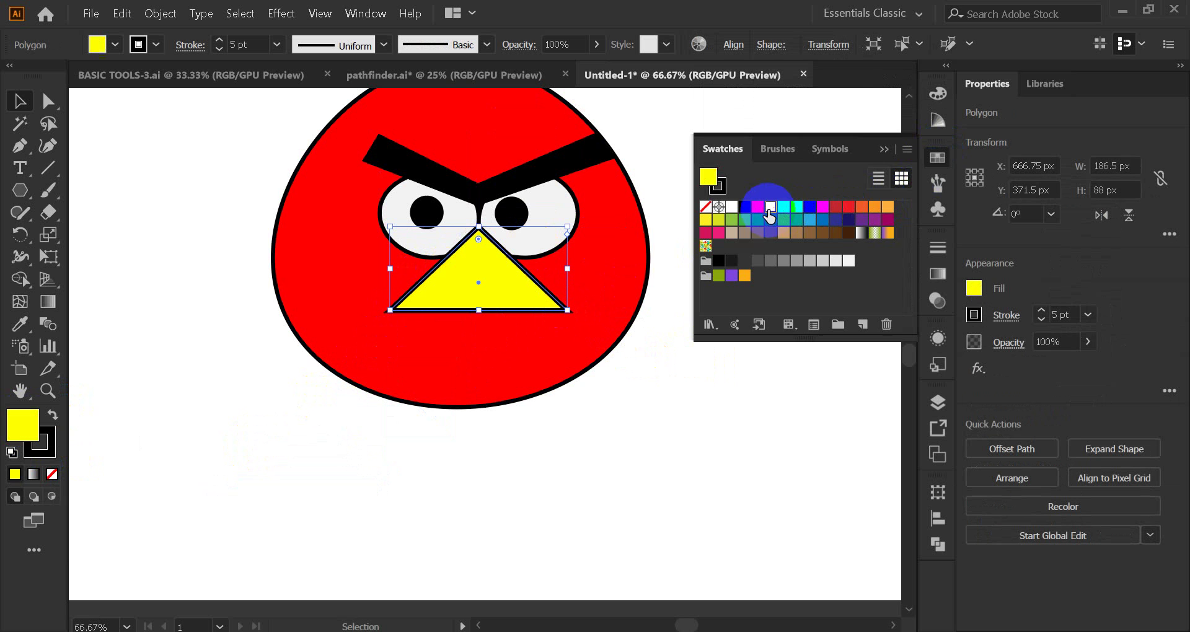
click(897, 158)
click(438, 349)
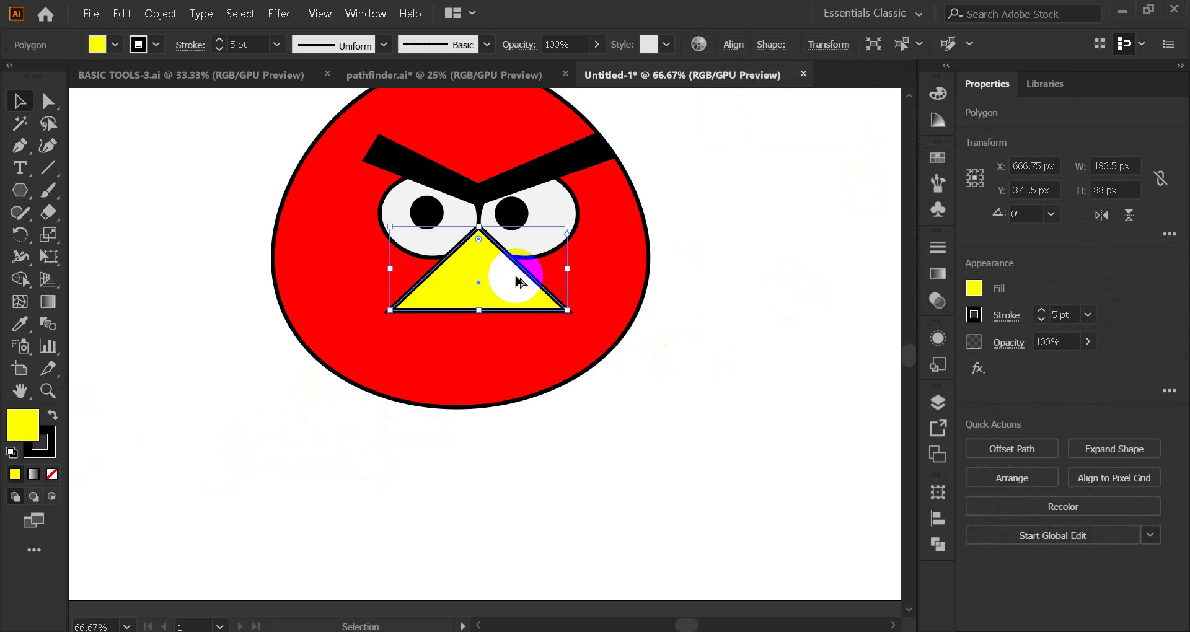
Narrow and flatten the yellow beak, shifting it slightly up and left.
scroll(515, 282, up, 2)
scroll(520, 276, up, 1)
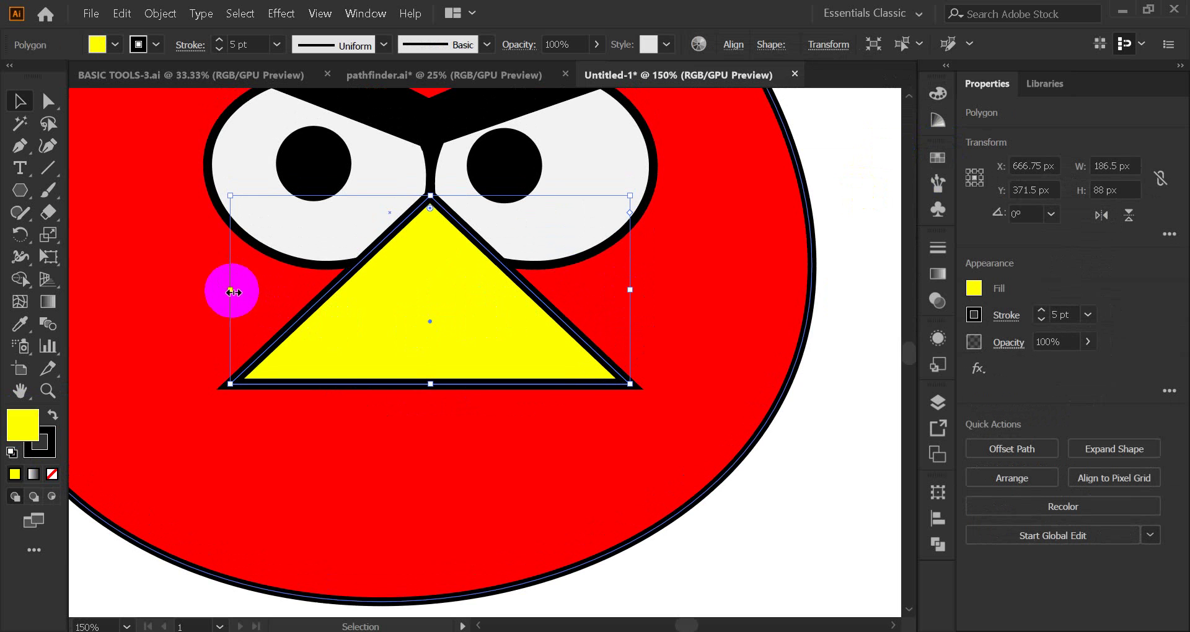
drag(231, 292, 290, 289)
drag(460, 195, 460, 258)
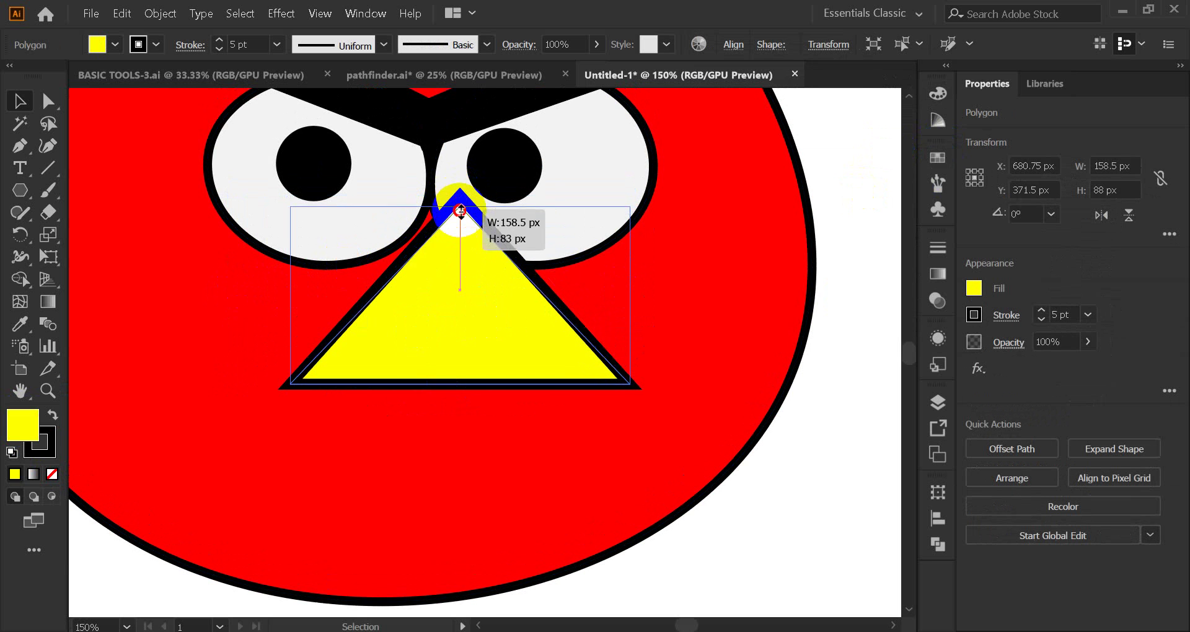
drag(462, 340, 439, 298)
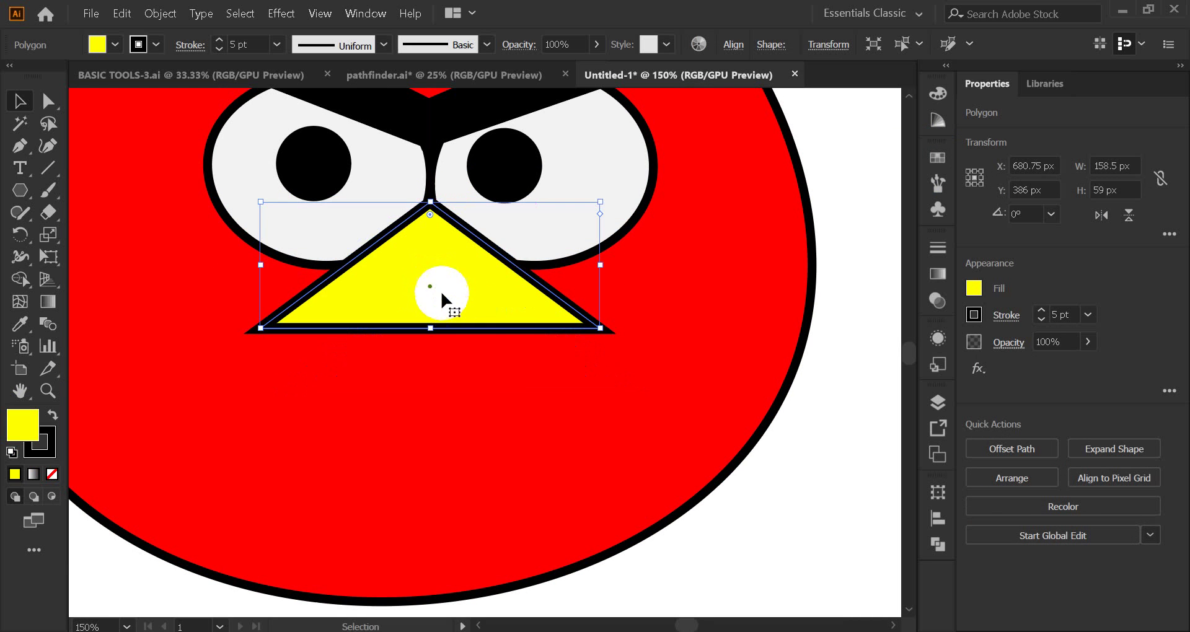
Widen the beak to about 170 px, make it slightly taller, and nudge it left.
click(575, 371)
click(505, 292)
drag(598, 267, 625, 267)
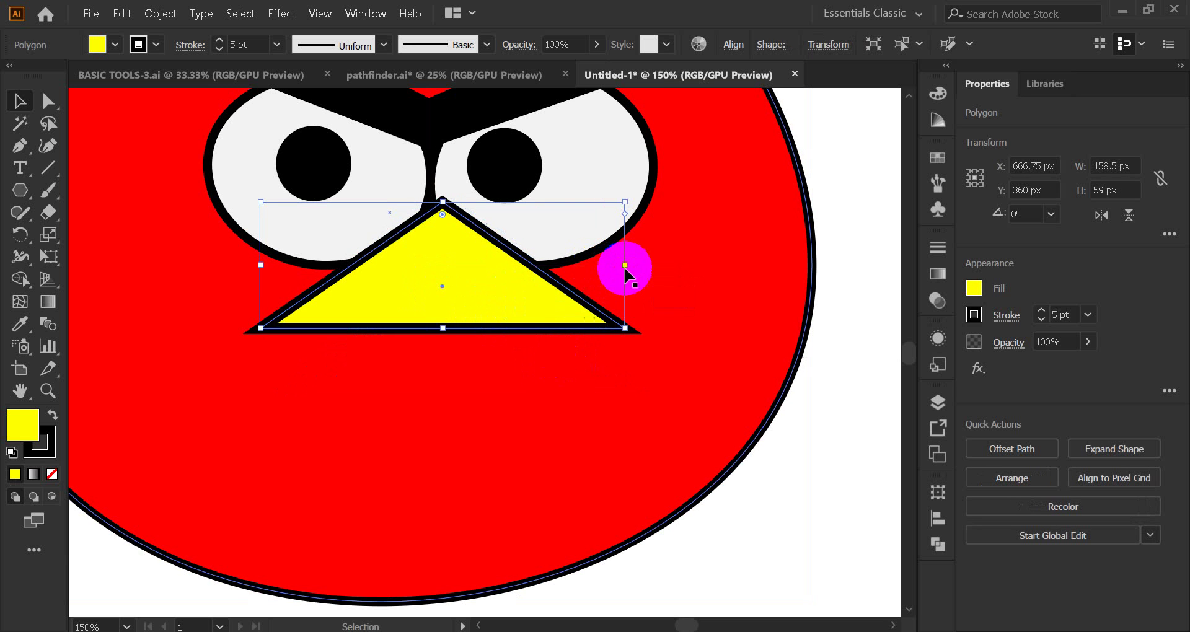
drag(445, 330, 454, 309)
click(682, 359)
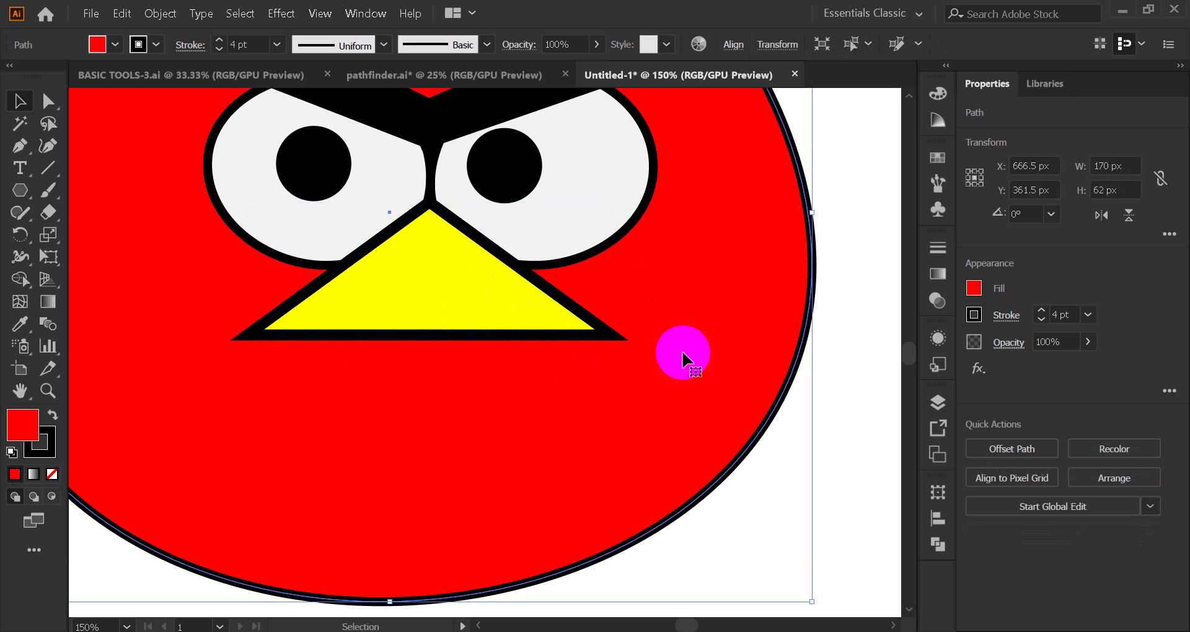
click(450, 307)
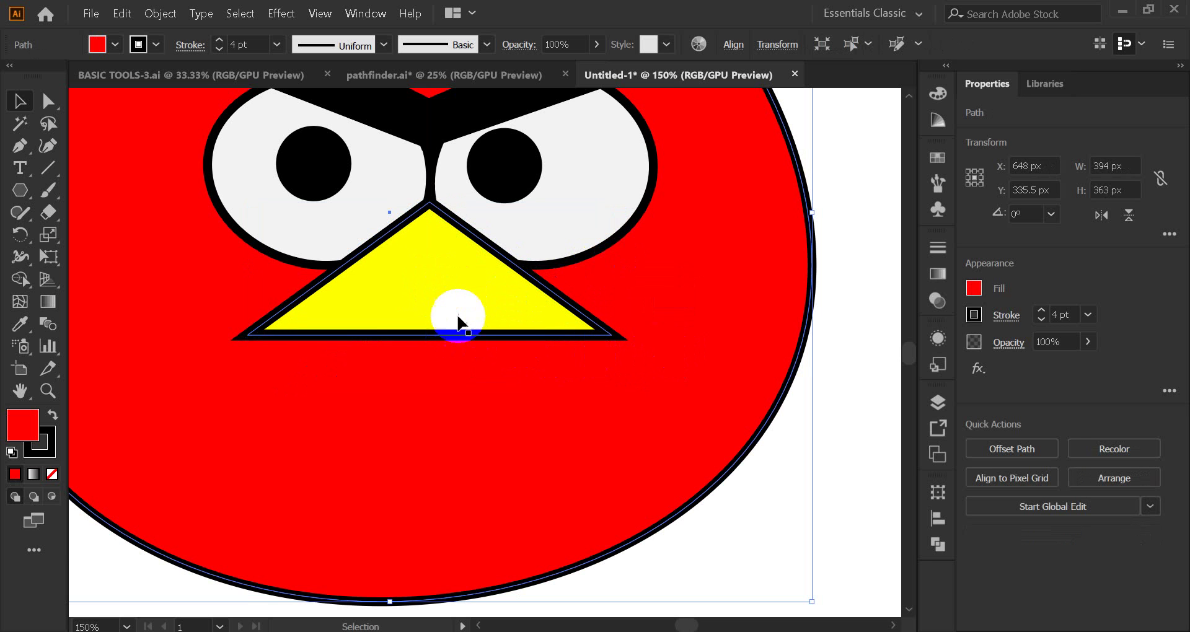
Duplicate the beak downward, flip the copy upside down, and narrow it to 144 px.
drag(450, 305, 453, 356)
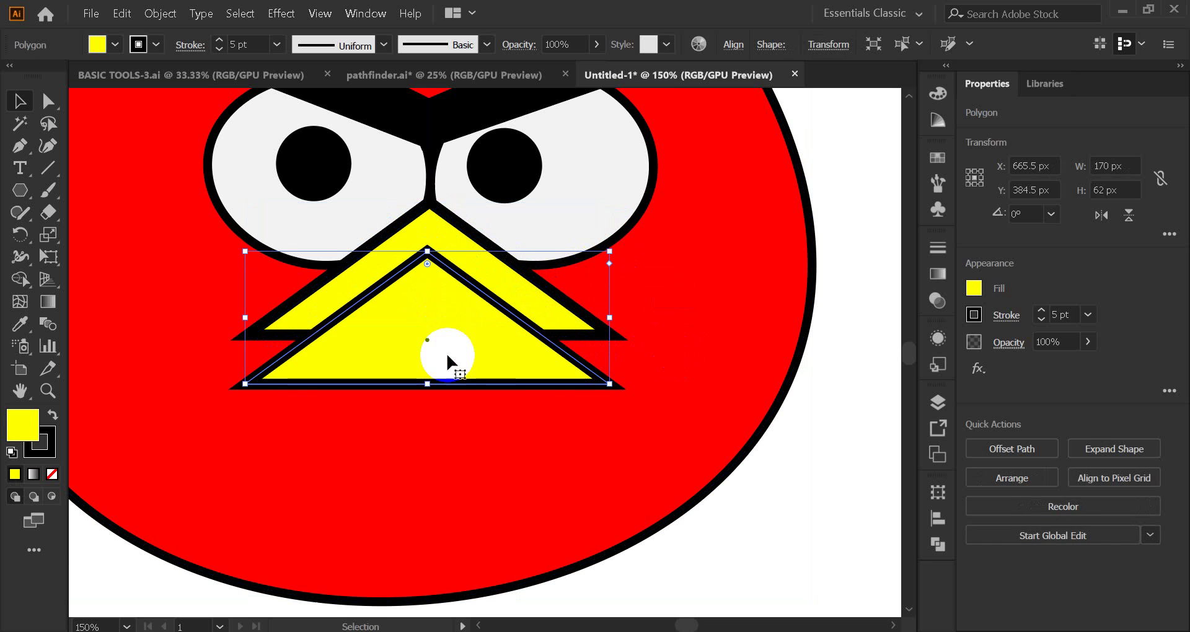
drag(428, 248, 424, 487)
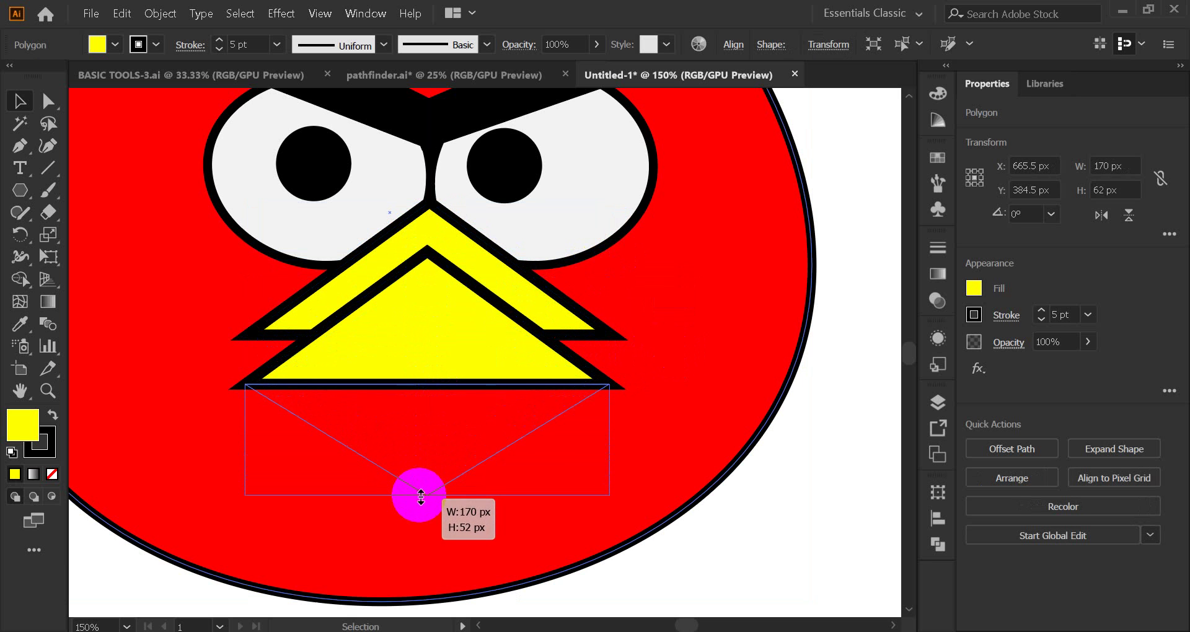
drag(424, 485, 425, 495)
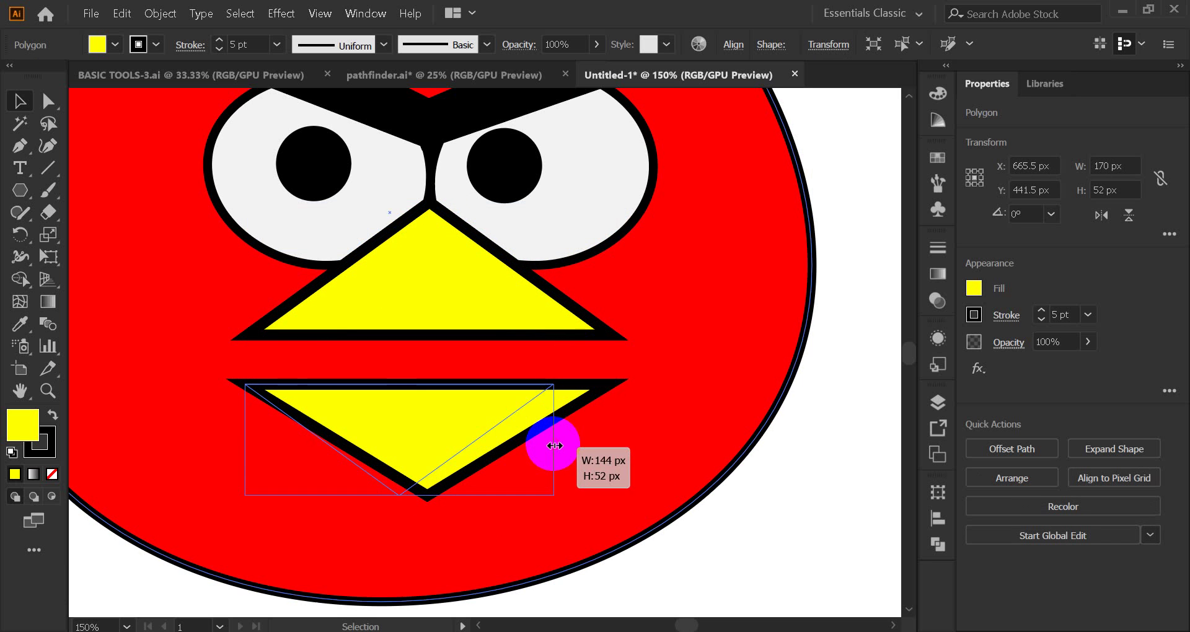
drag(608, 441, 554, 441)
Position the inverted lower beak directly beneath the upper beak.
click(457, 478)
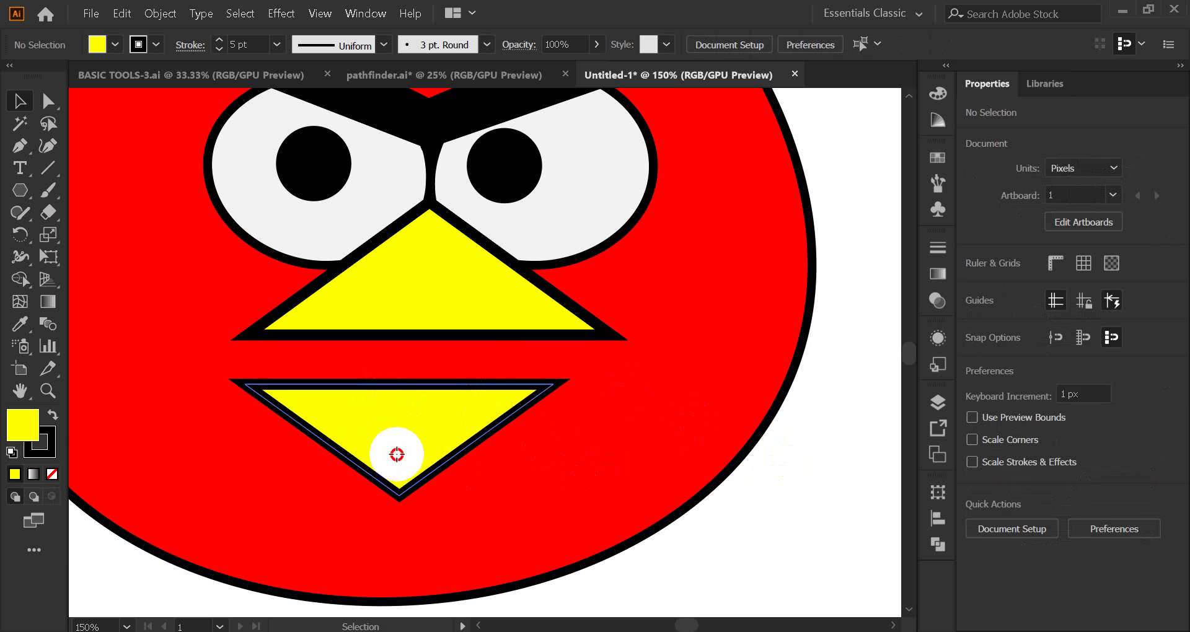
drag(393, 451, 385, 411)
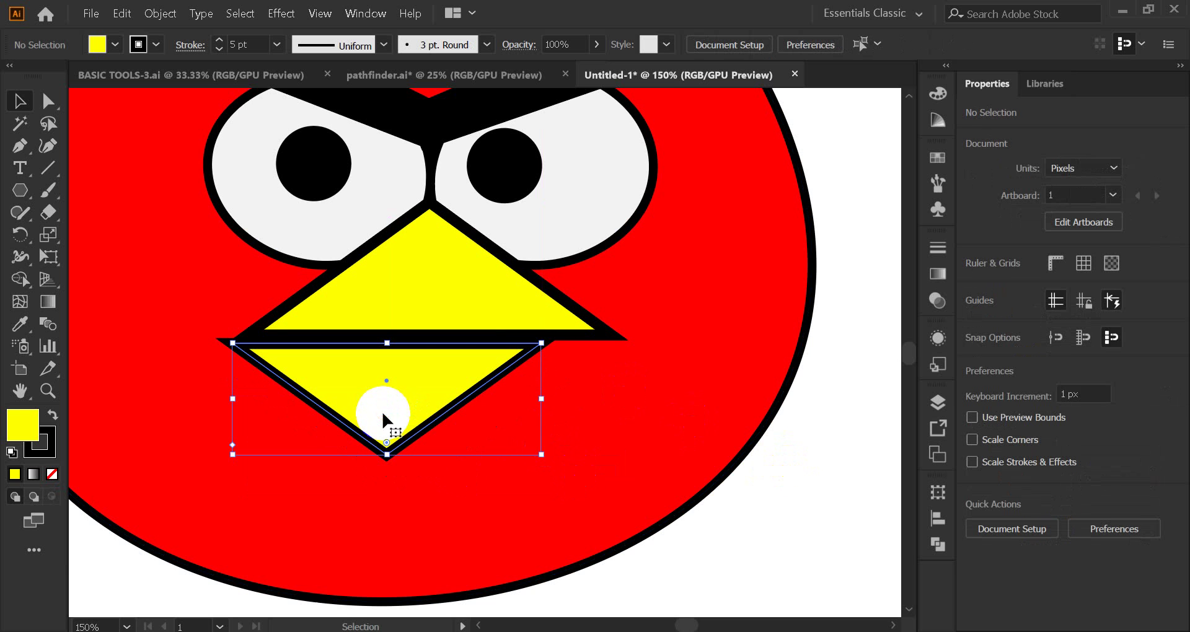
click(808, 474)
scroll(254, 371, up, 2)
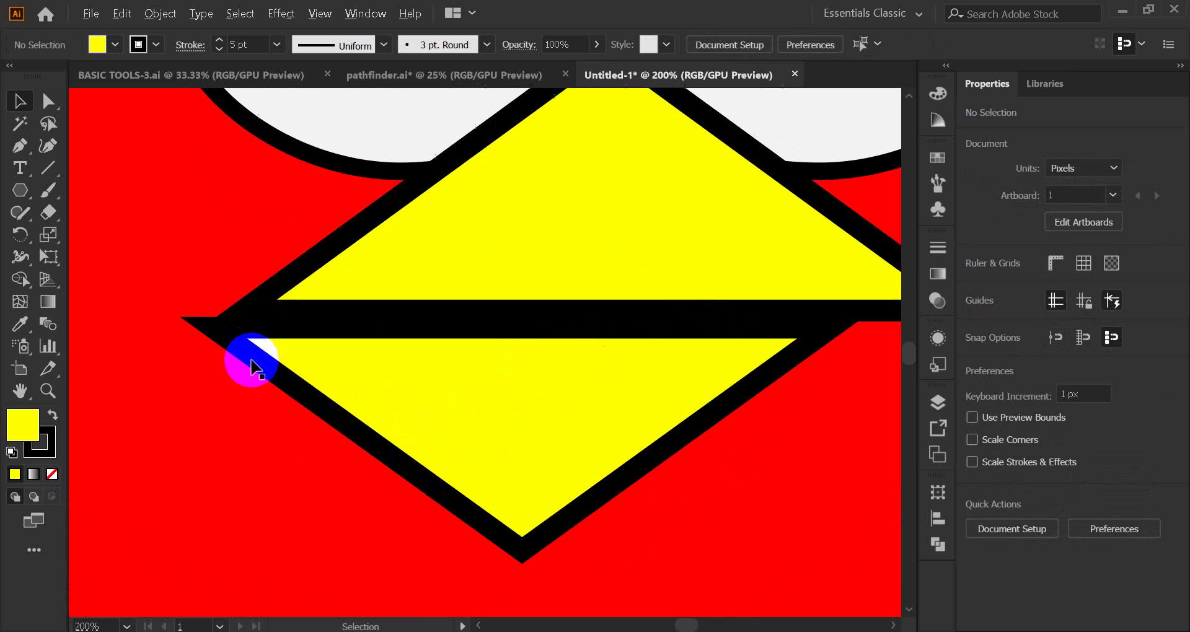
drag(344, 383, 372, 385)
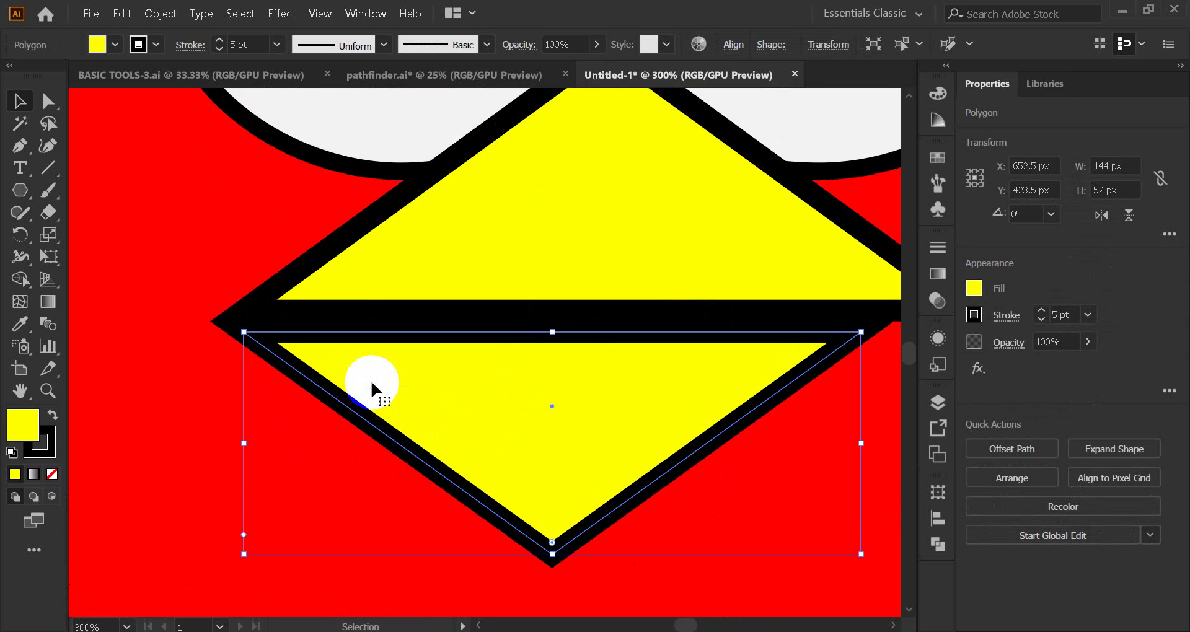
click(770, 516)
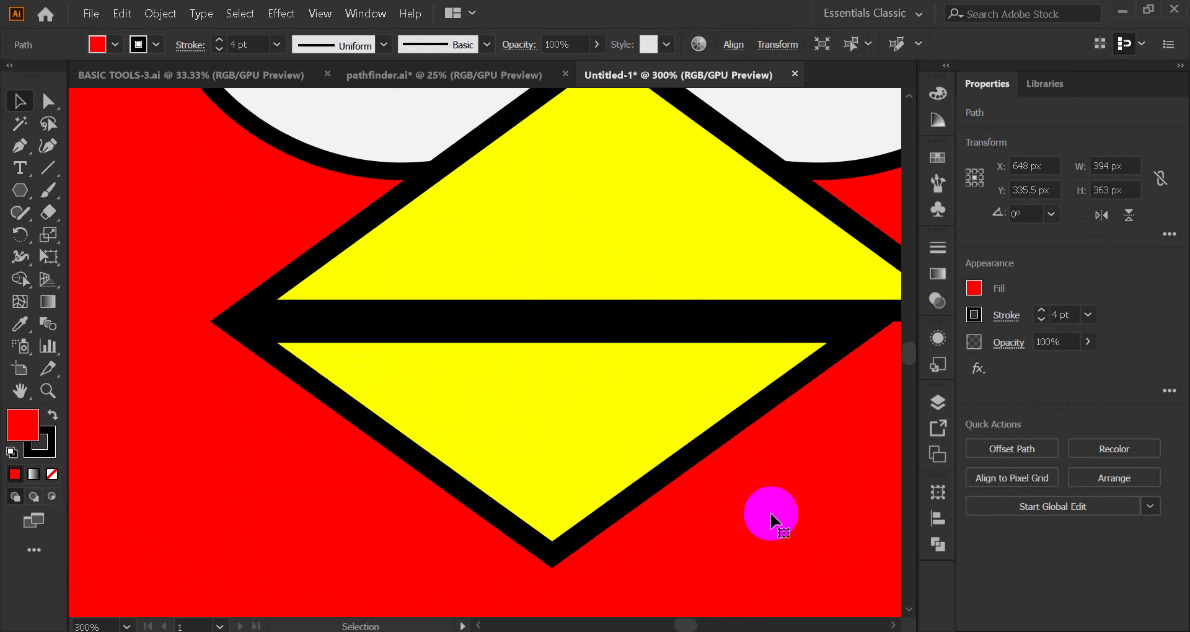
scroll(727, 437, down, 2)
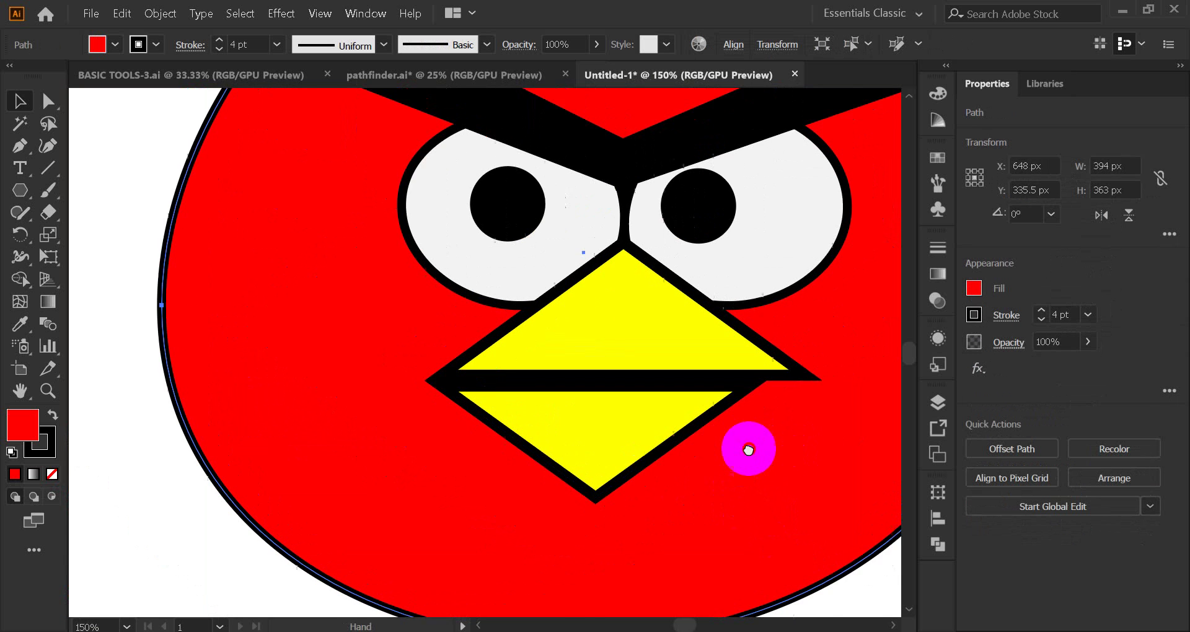
mouse_move(749, 452)
mouse_down()
mouse_move(542, 420)
mouse_move(558, 423)
mouse_up()
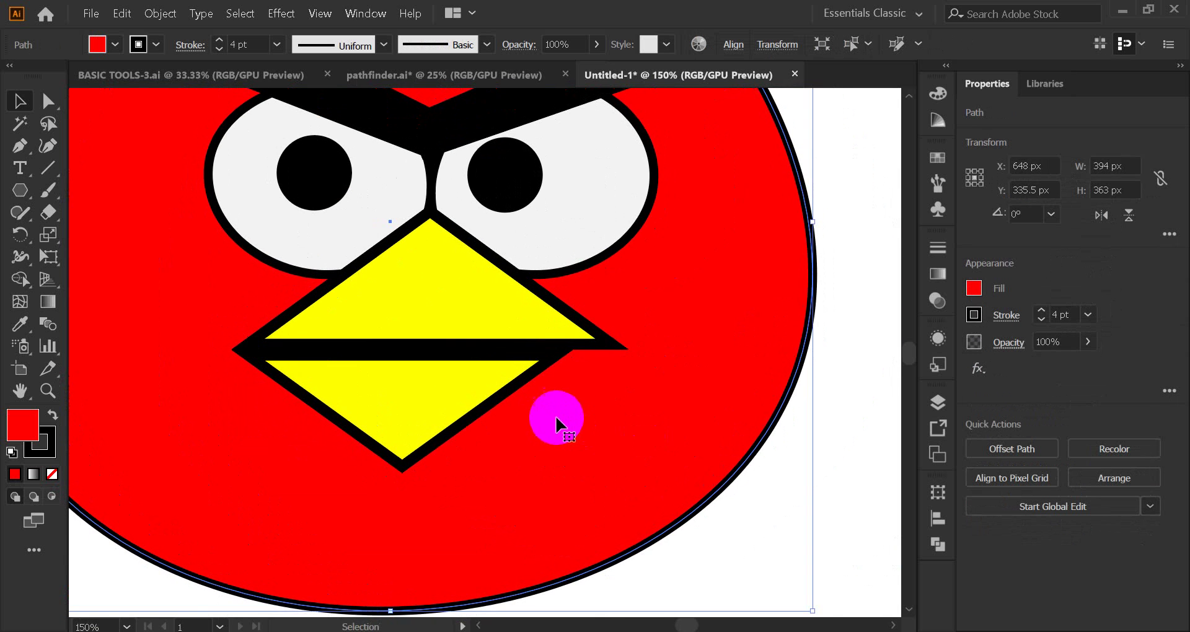
scroll(557, 424, down, 3)
click(706, 396)
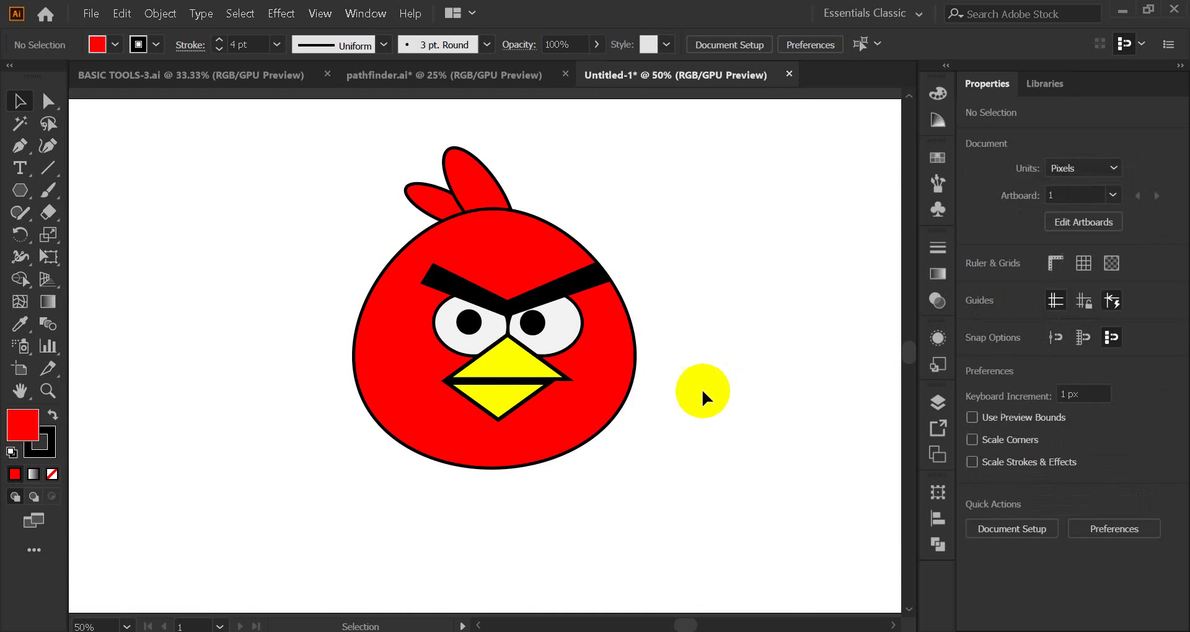
Narrow the upper beak to 148 px and flatten it by lowering its tip.
scroll(507, 403, up, 2)
scroll(507, 403, up, 2)
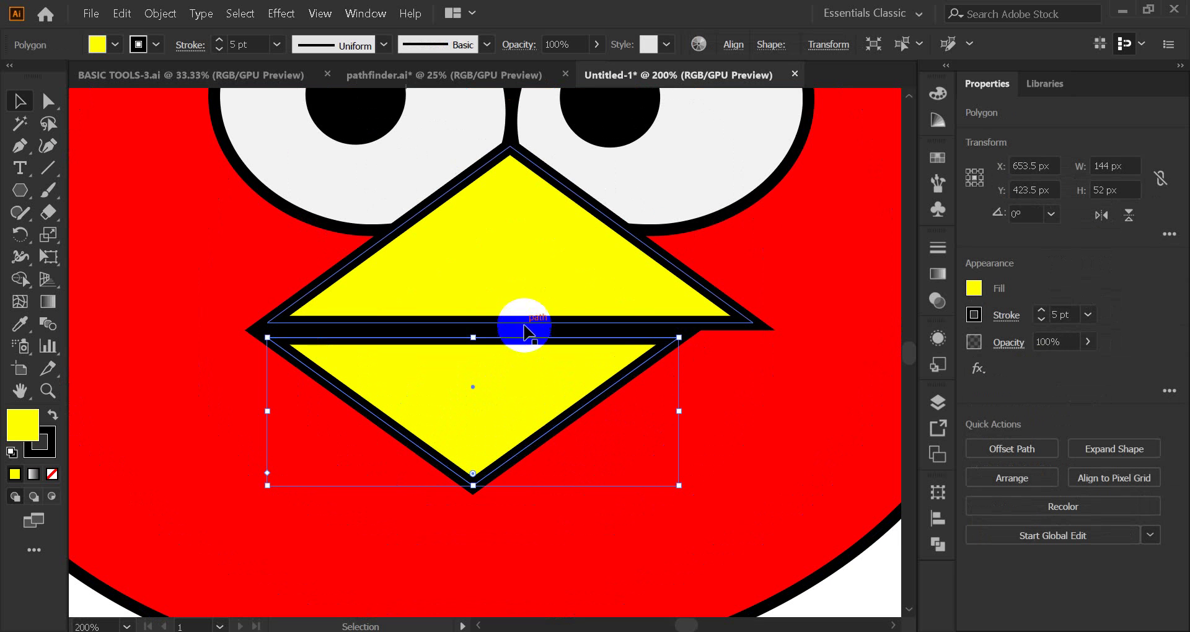
click(523, 294)
drag(757, 235, 690, 235)
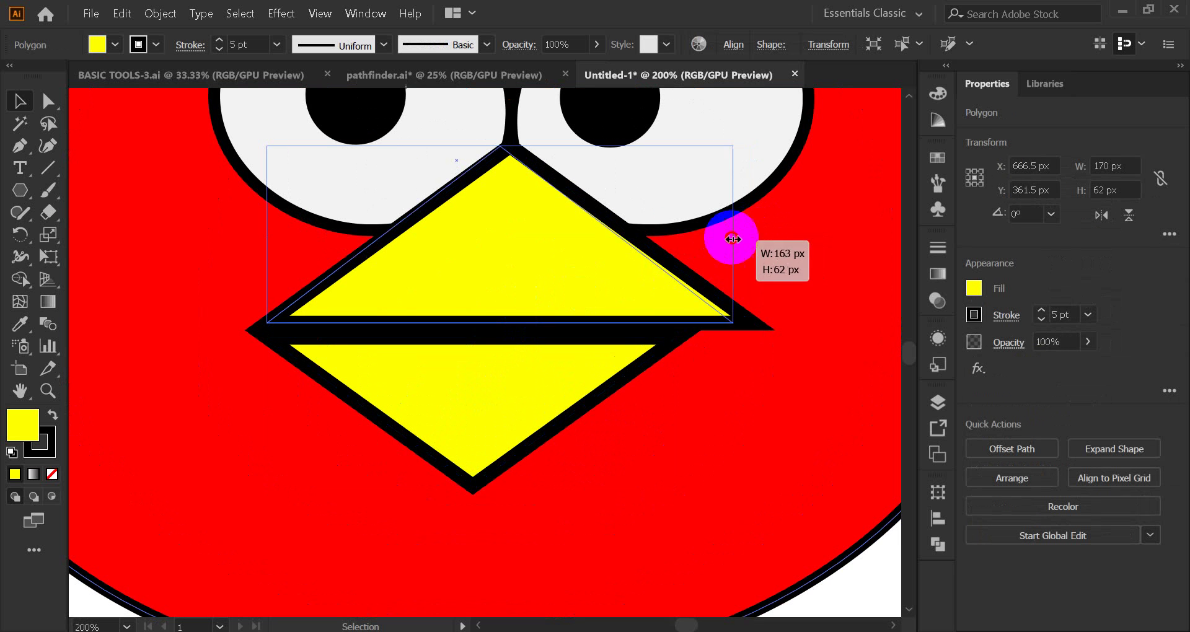
drag(479, 147, 479, 191)
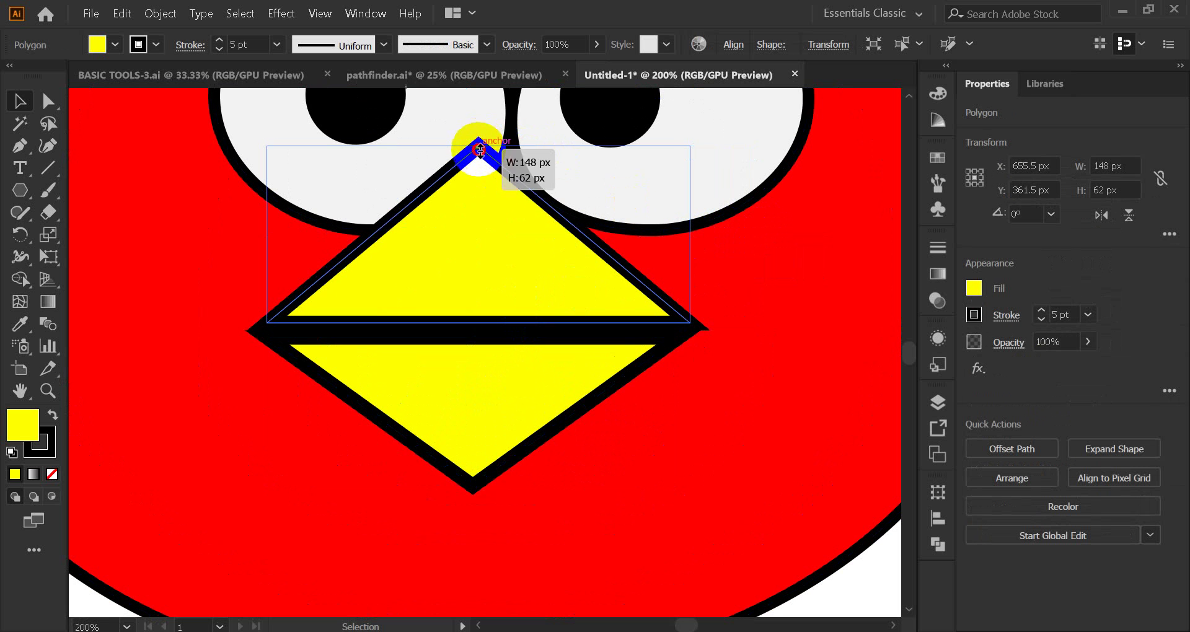
Narrow the lower beak to 118 px and shift the beak halves slightly.
click(592, 382)
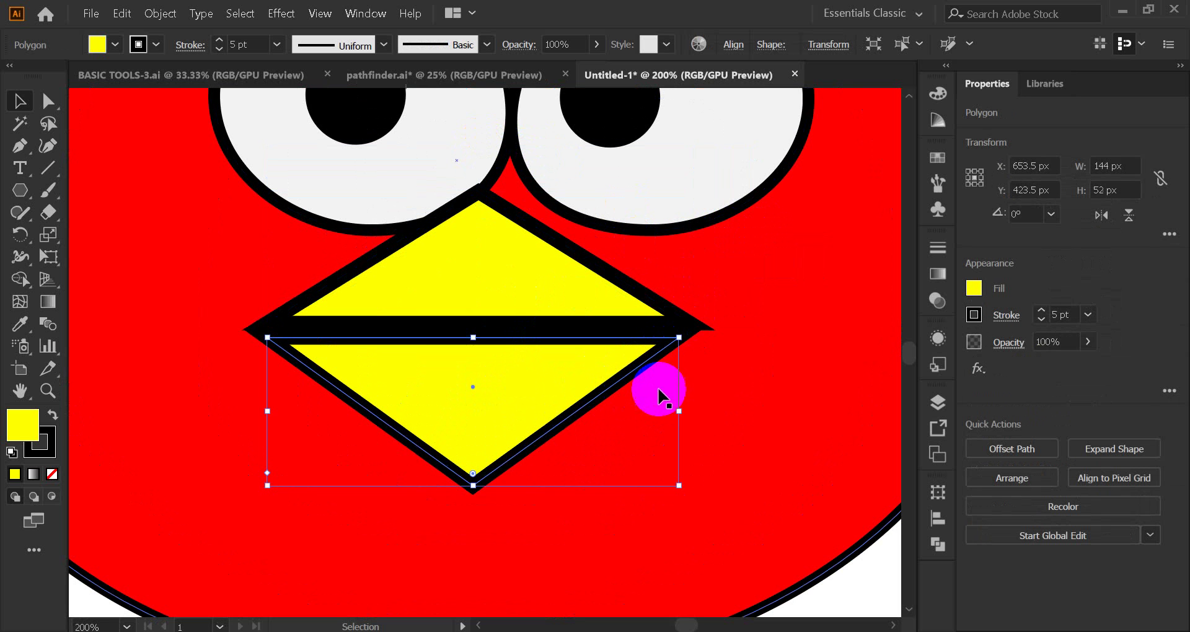
drag(678, 410, 605, 411)
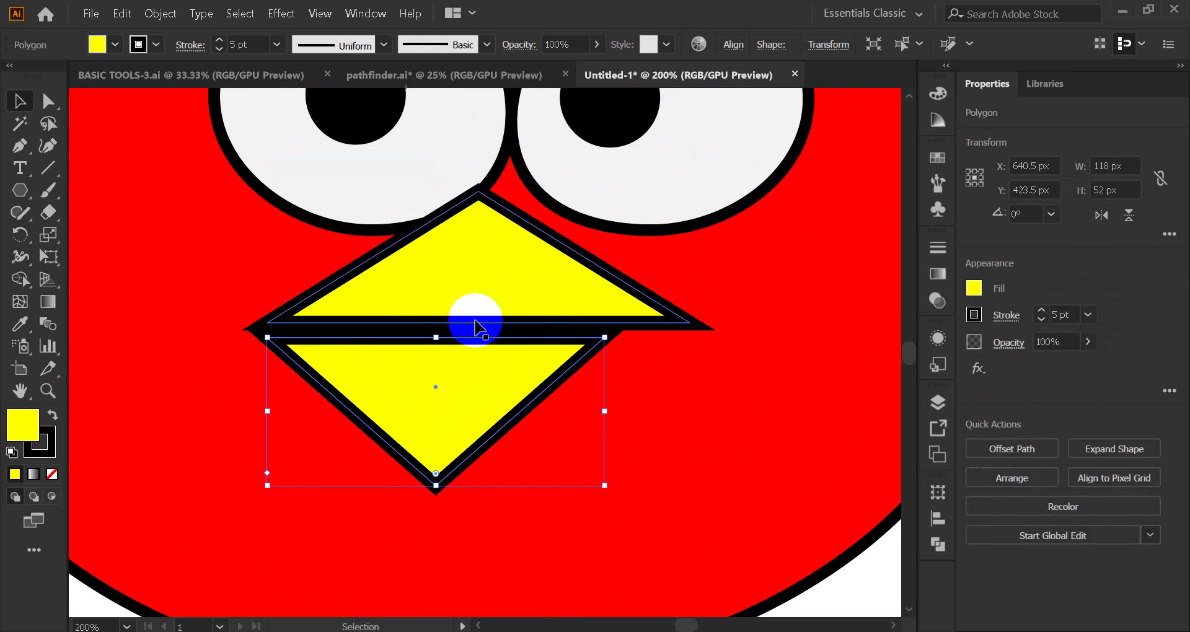
shift+click(475, 323)
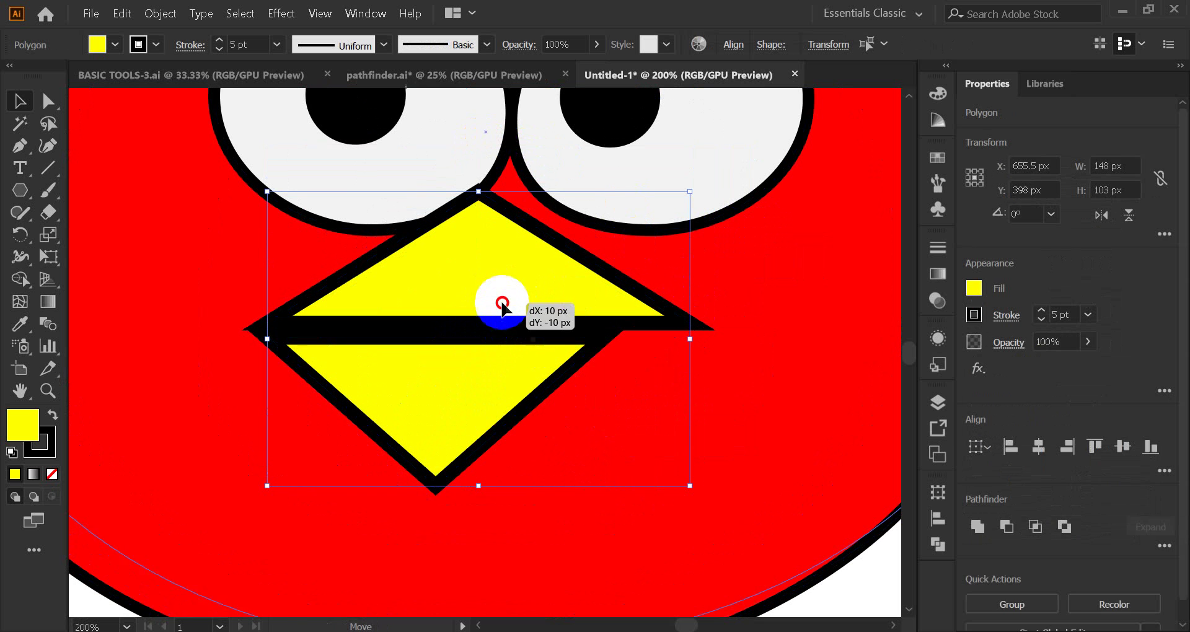
click(507, 305)
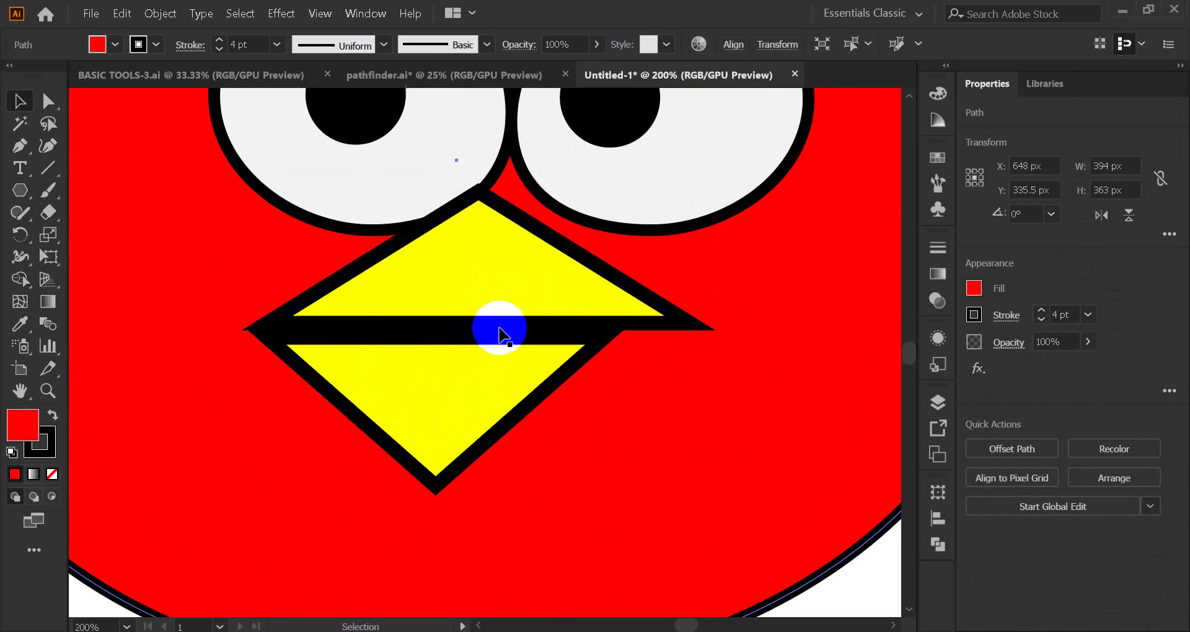
click(463, 390)
drag(493, 321, 503, 310)
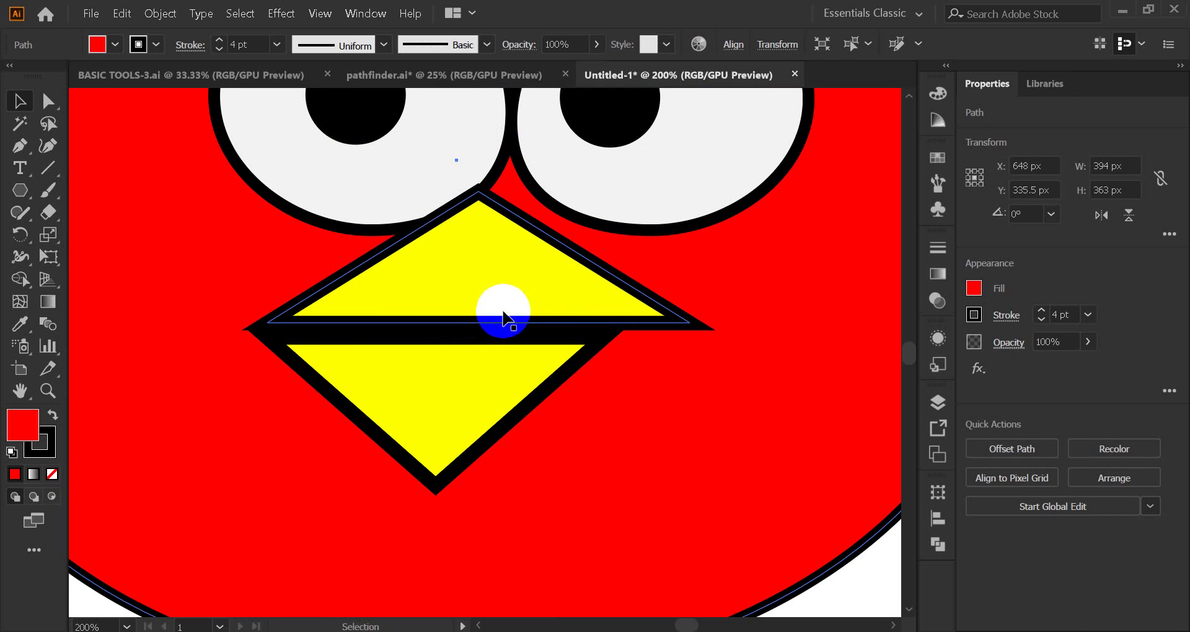
Select both beak halves and move them up and to the right together.
key(v)
click(474, 349)
shift+click(483, 292)
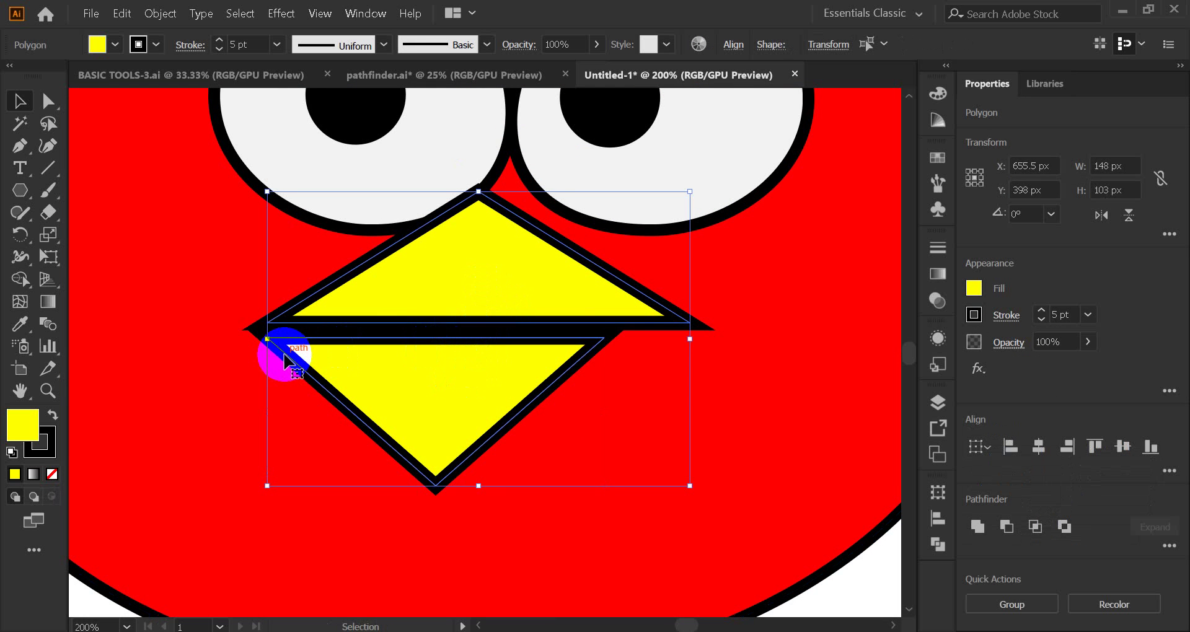
drag(287, 354, 317, 322)
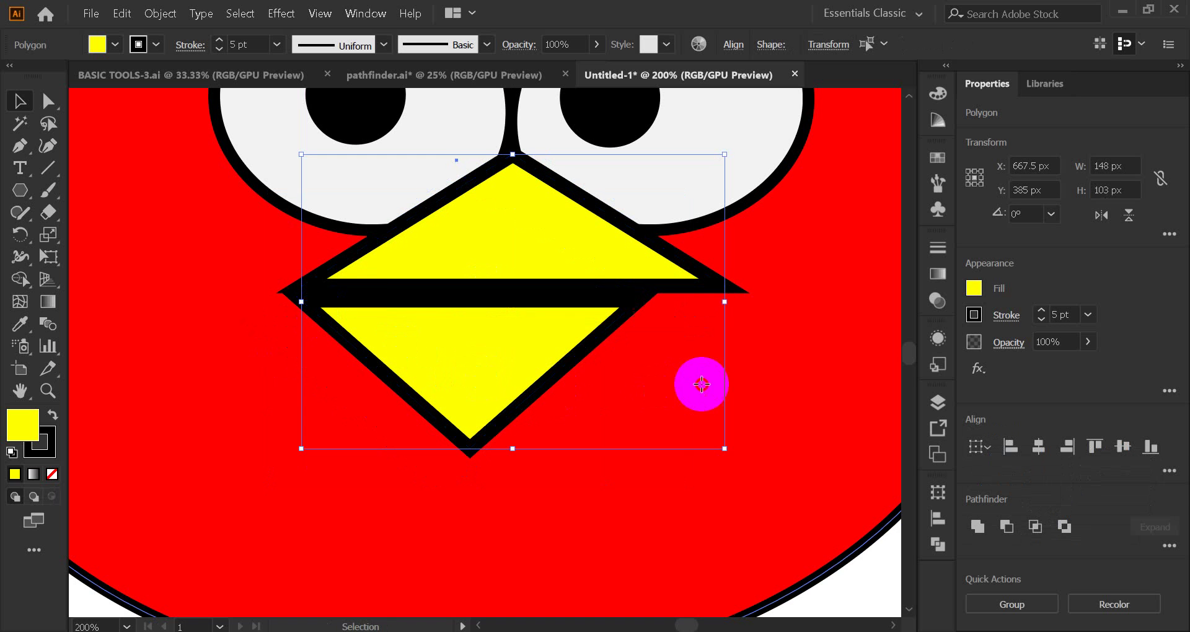
click(525, 403)
Nudge the lower beak left and snap it snugly under the upper beak.
click(432, 401)
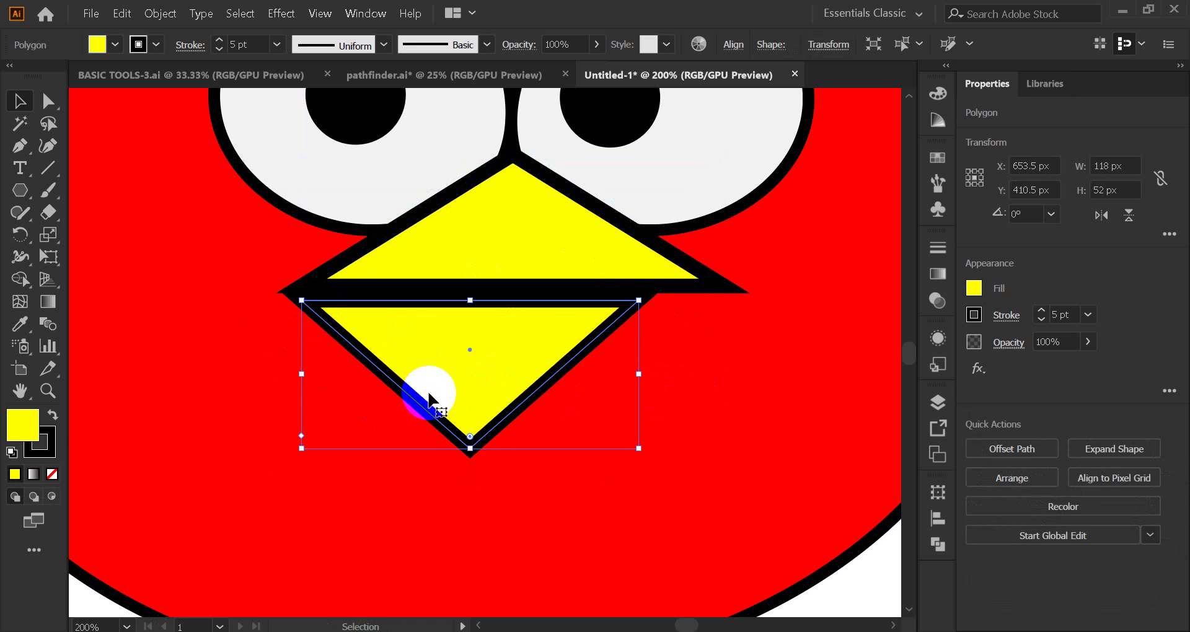
key(Left)
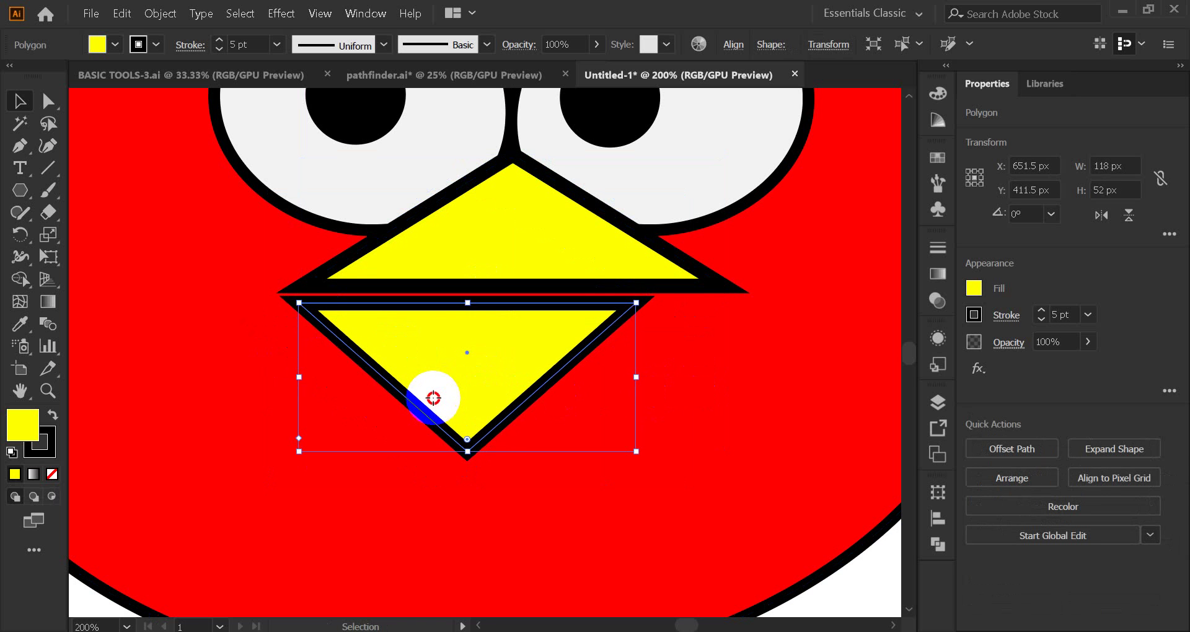
drag(434, 396, 434, 397)
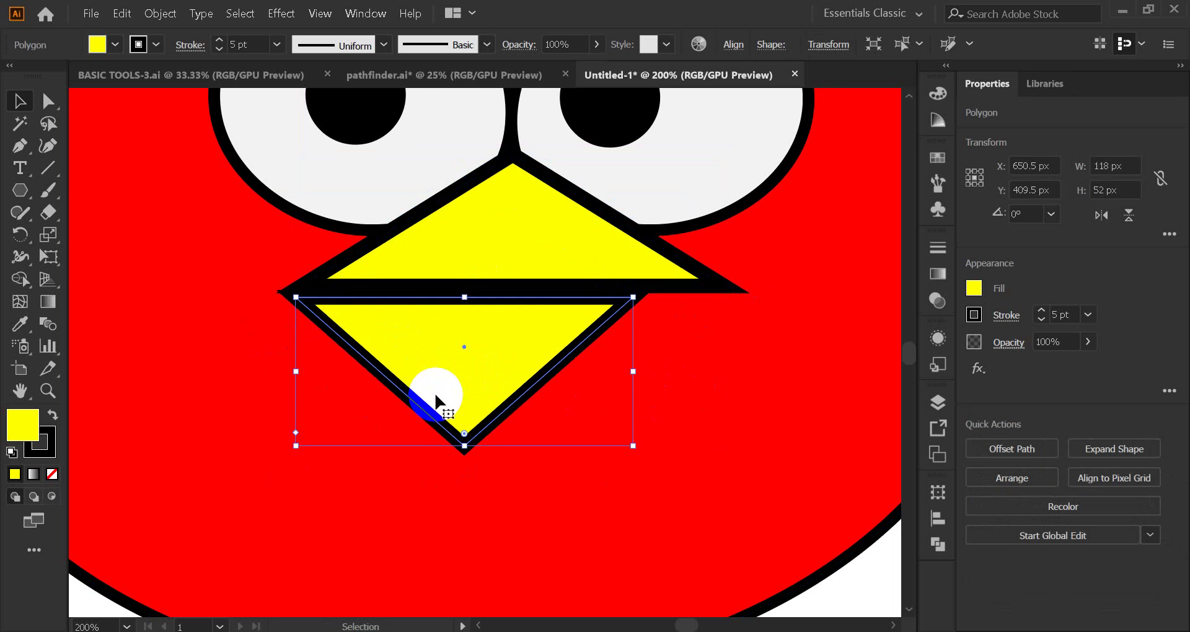
click(382, 457)
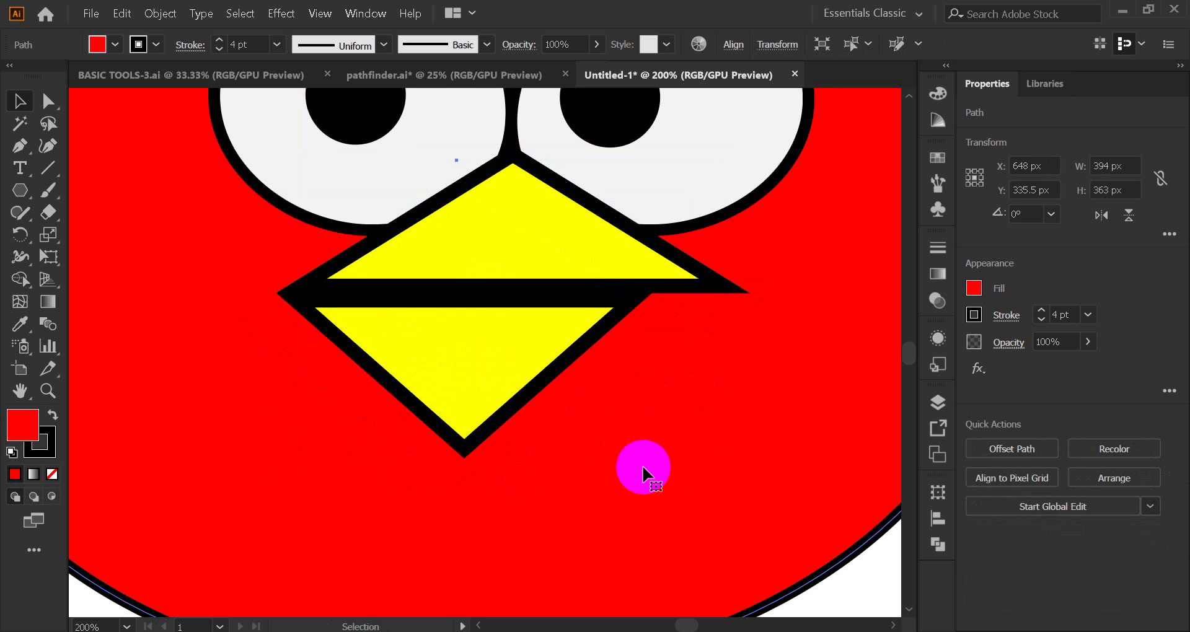
scroll(636, 449, down, 1)
scroll(643, 427, down, 2)
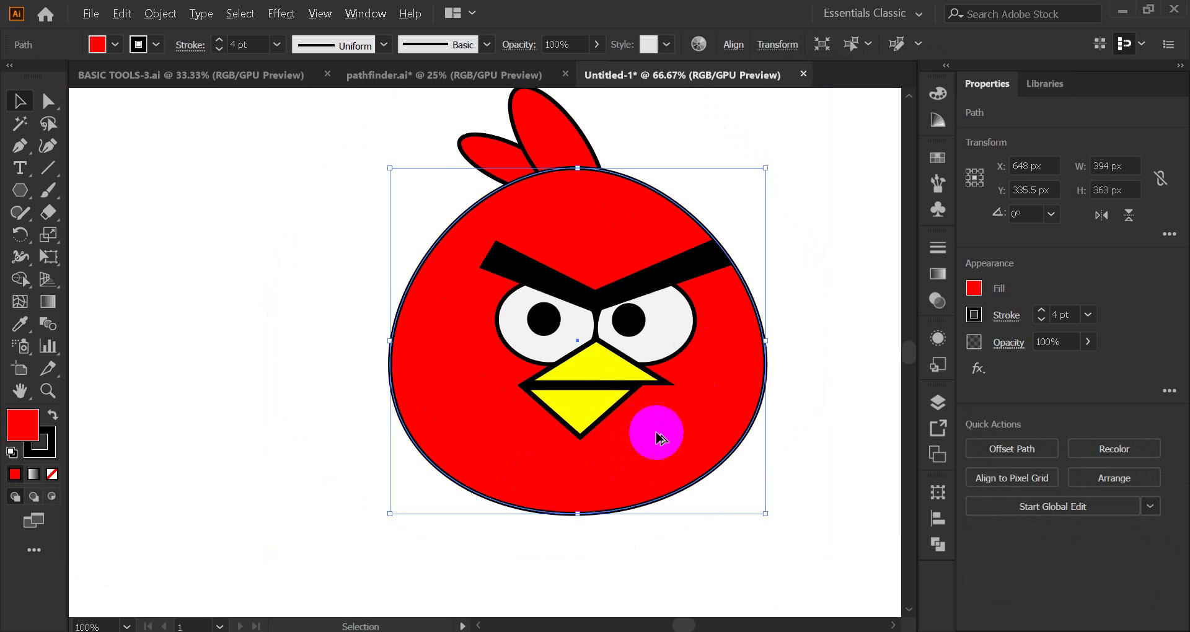
click(829, 443)
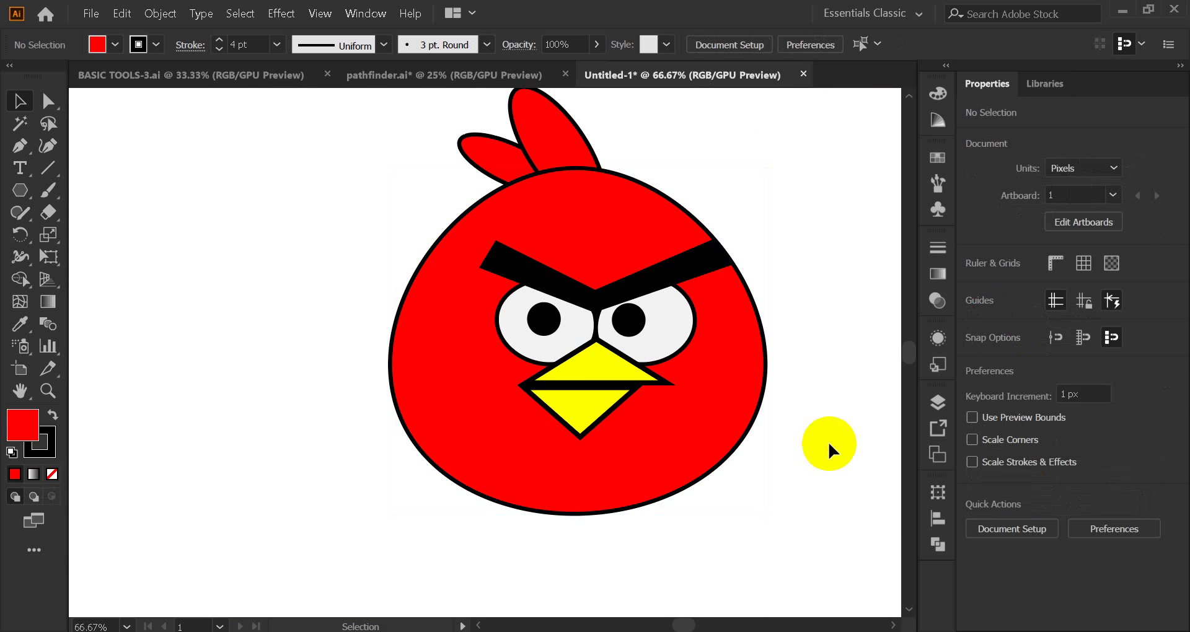
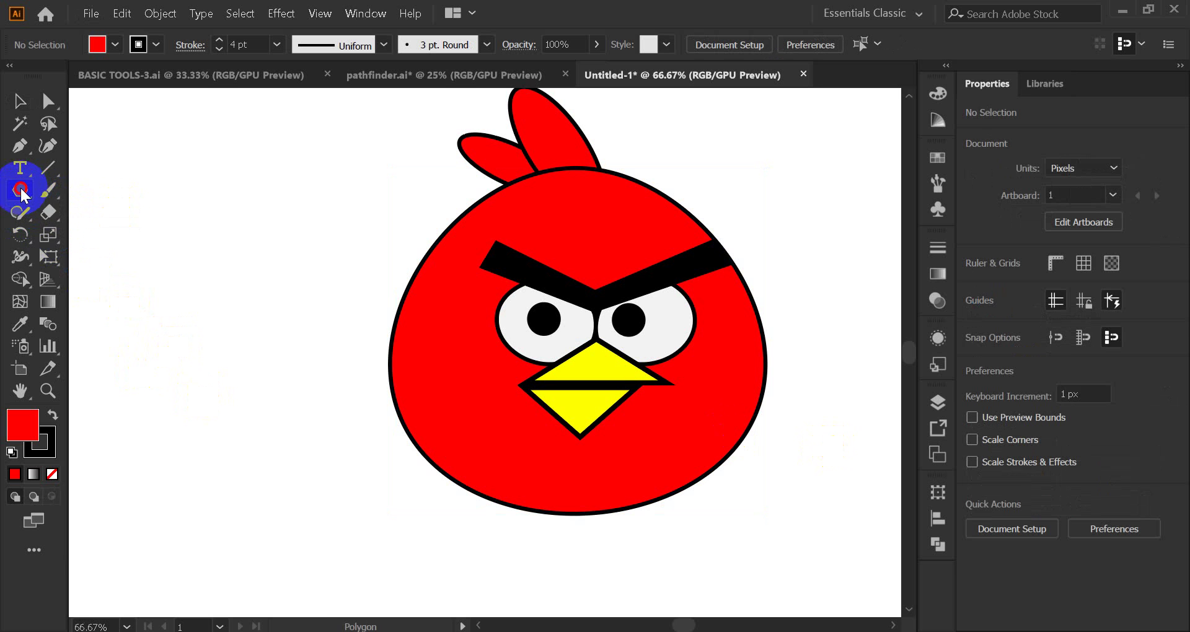
Draw a 180 × 45 px rectangle left of the bird, filled black with no stroke.
drag(19, 194, 74, 194)
drag(115, 234, 287, 276)
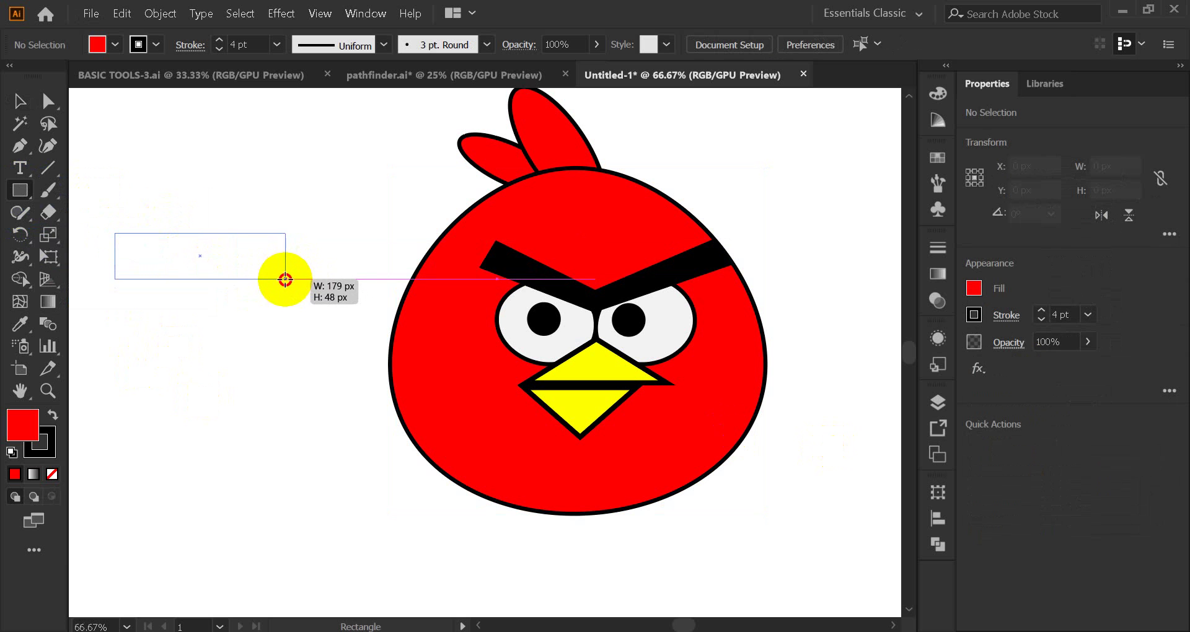
drag(288, 275, 287, 275)
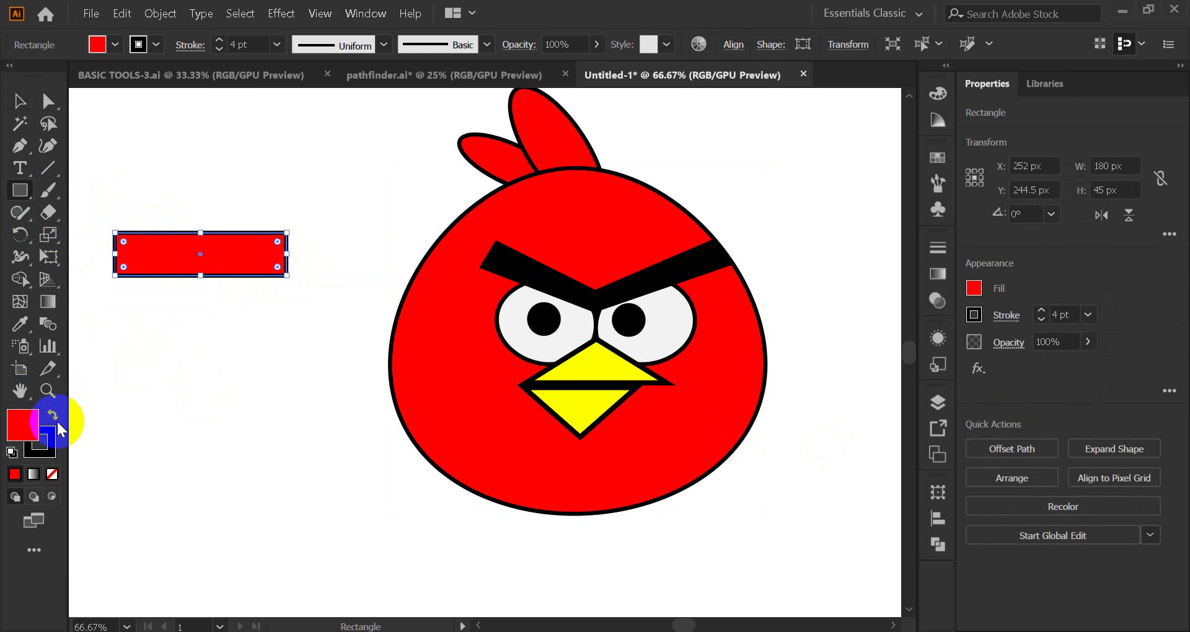
click(52, 474)
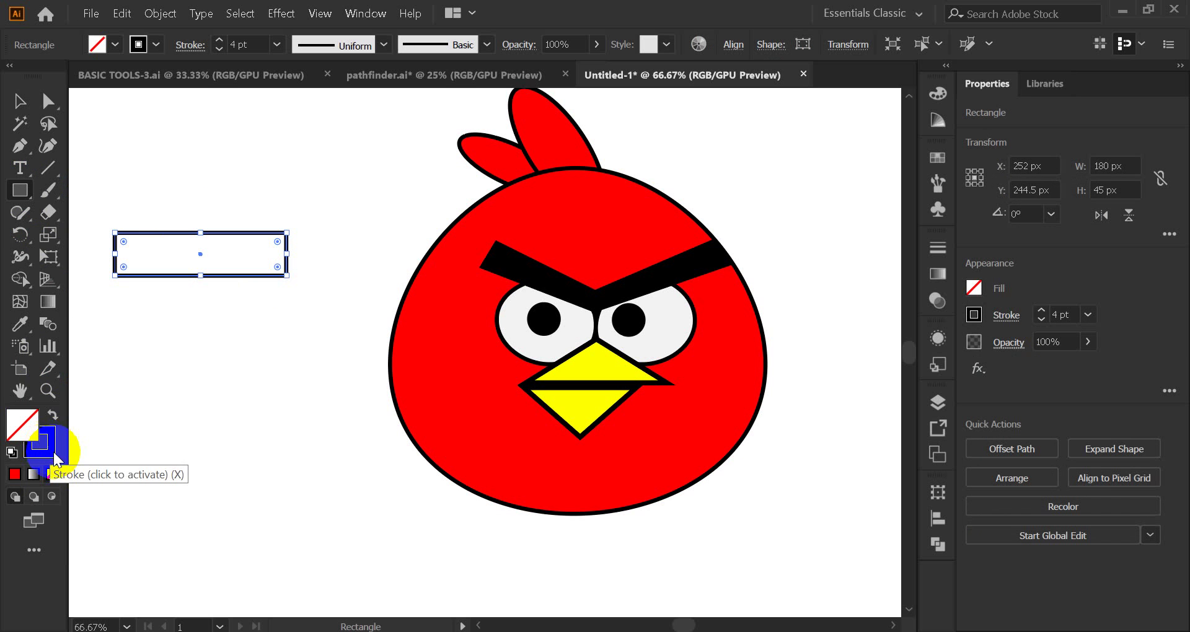
click(53, 418)
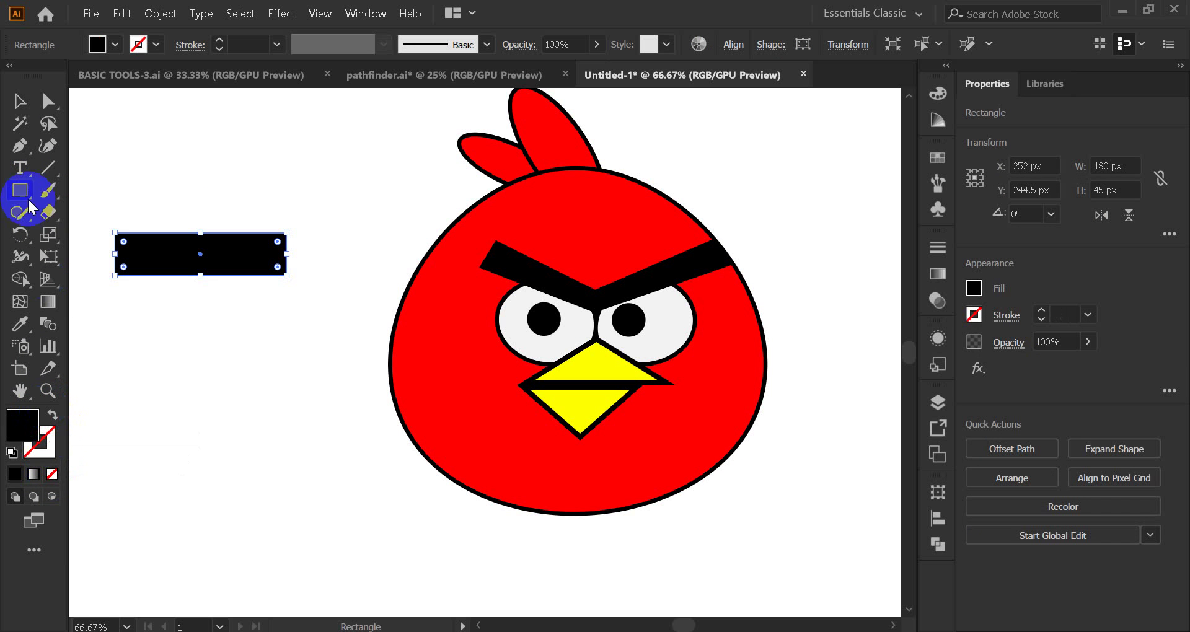
Move the black rectangle lower and to the right.
click(20, 101)
click(220, 208)
drag(192, 251, 251, 307)
scroll(343, 274, up, 2)
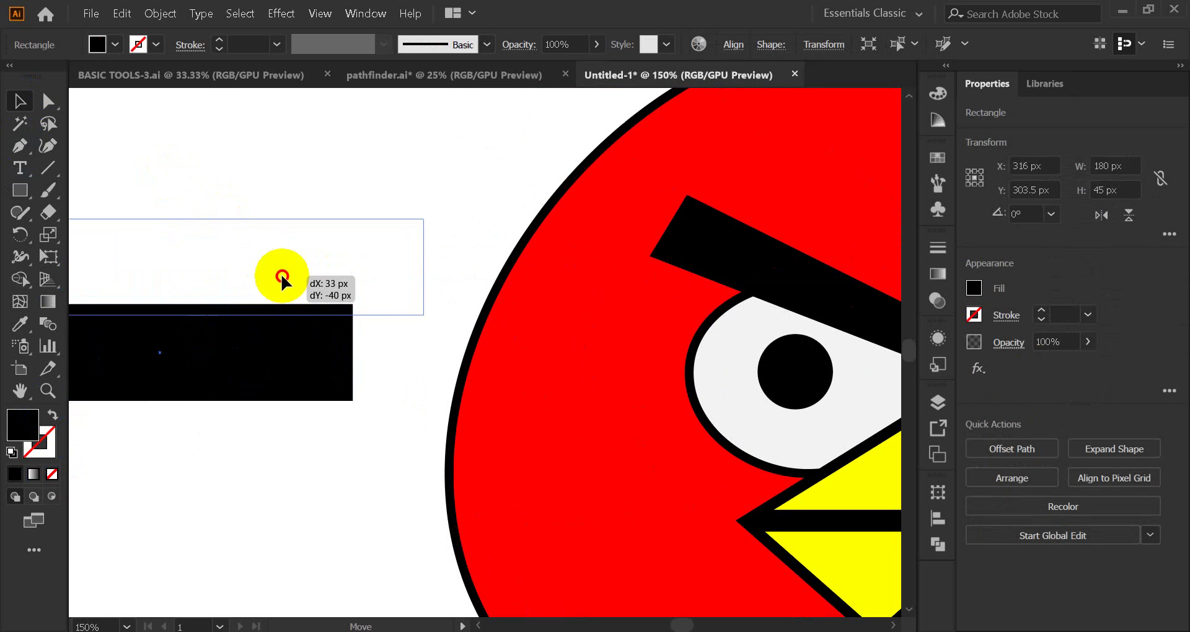
Taper the black bar's right end by pulling both right corner anchors inward, then reposition it.
drag(215, 366, 285, 279)
click(50, 103)
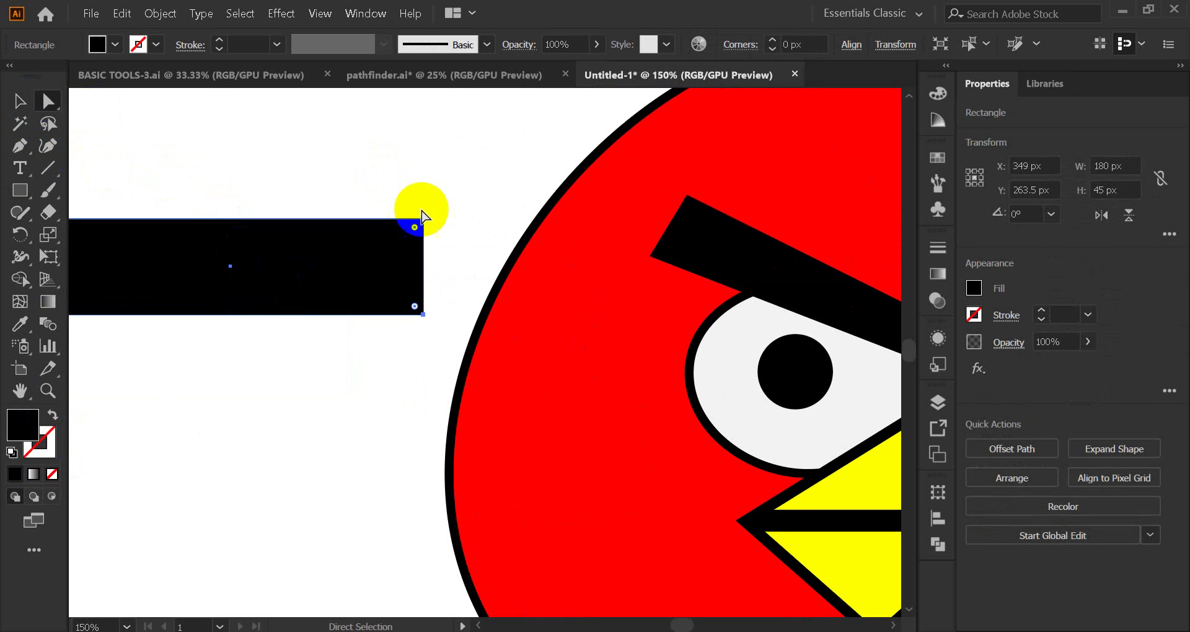
drag(424, 219, 421, 242)
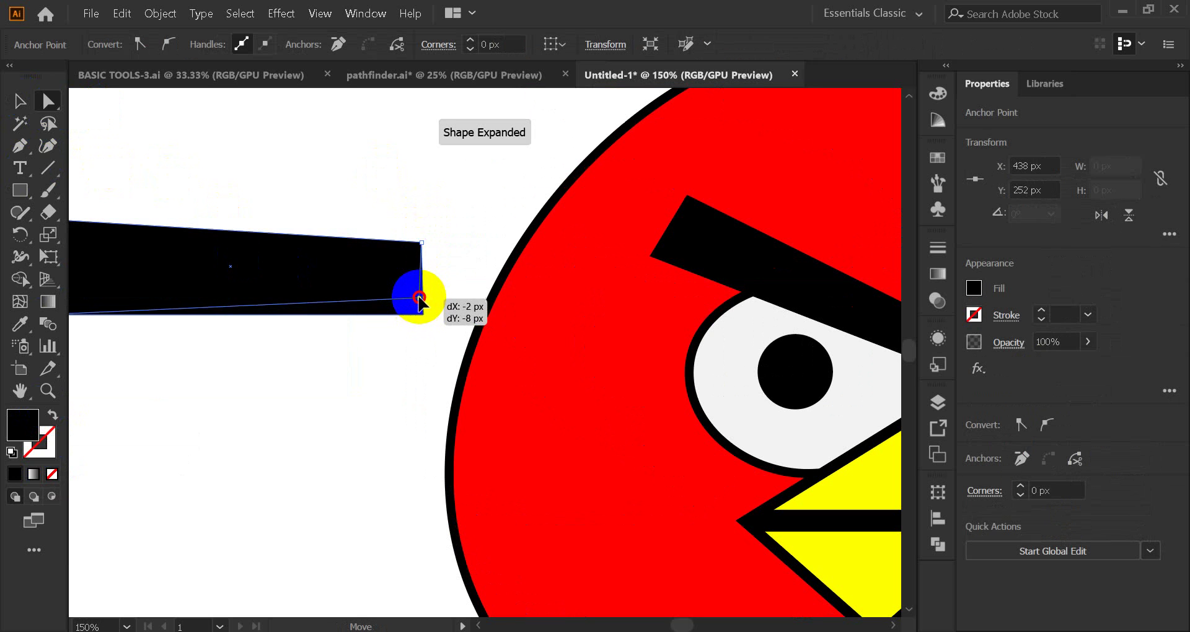
drag(422, 315, 423, 293)
click(20, 101)
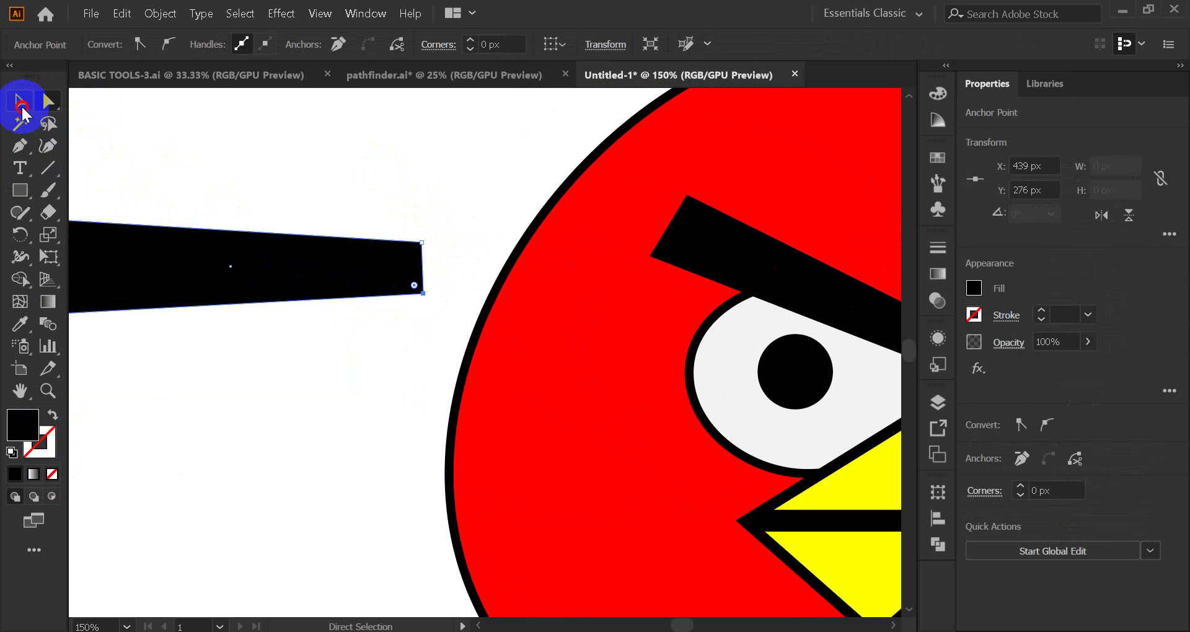
mouse_move(268, 270)
mouse_down()
mouse_move(356, 180)
mouse_move(297, 292)
mouse_move(316, 432)
mouse_up()
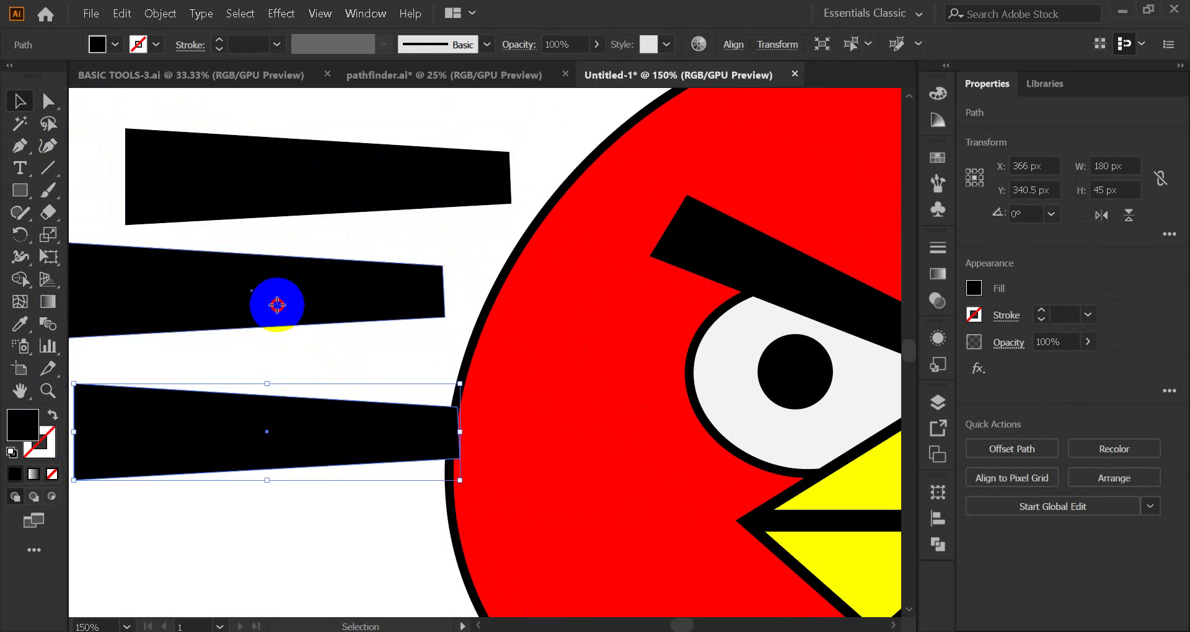
Place a bar copy below and make the middle bar shorter and thinner.
drag(273, 300, 247, 287)
drag(105, 277, 234, 276)
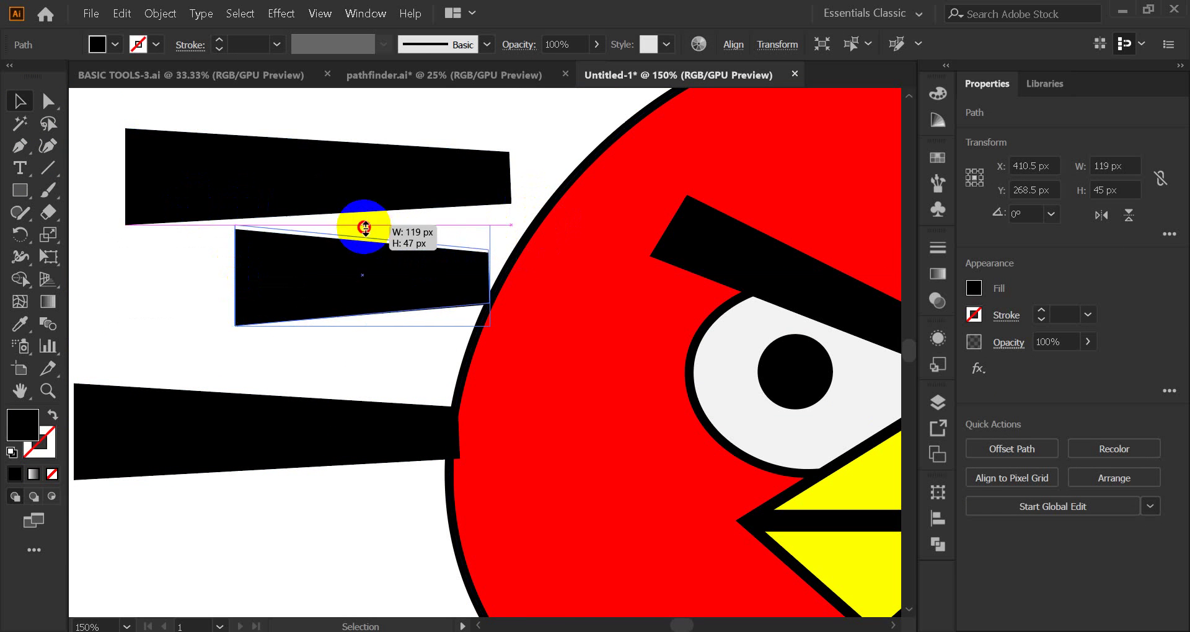
mouse_move(362, 230)
mouse_down()
mouse_move(359, 247)
mouse_move(338, 252)
mouse_up()
Move the bottom bar down and to the left beside the bird.
click(347, 374)
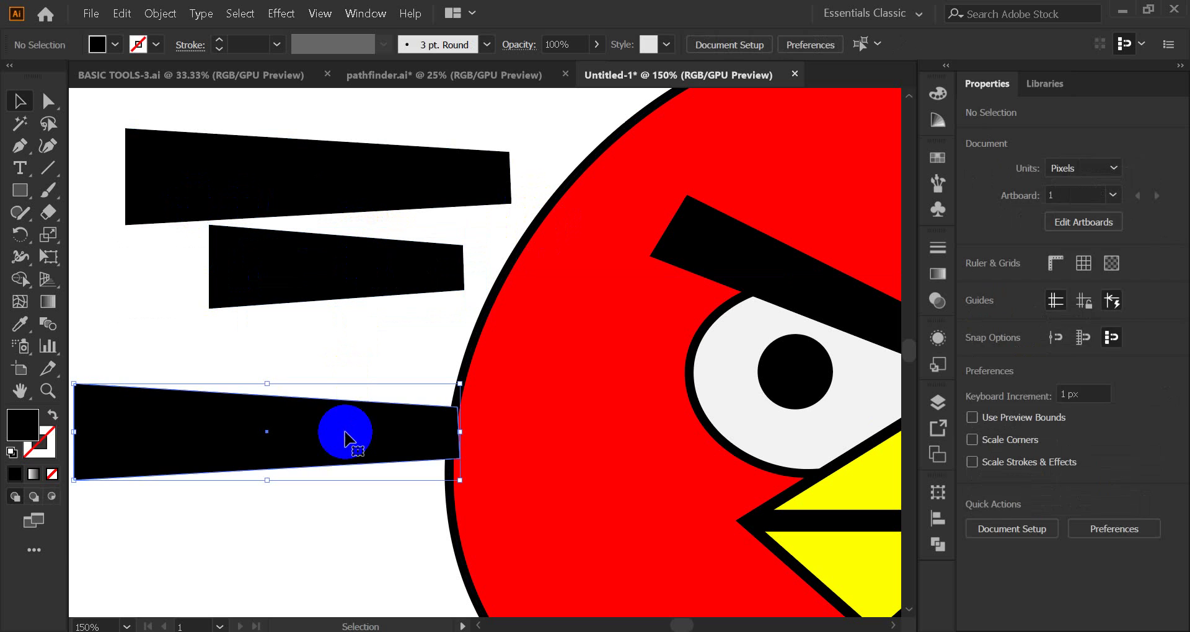
click(345, 430)
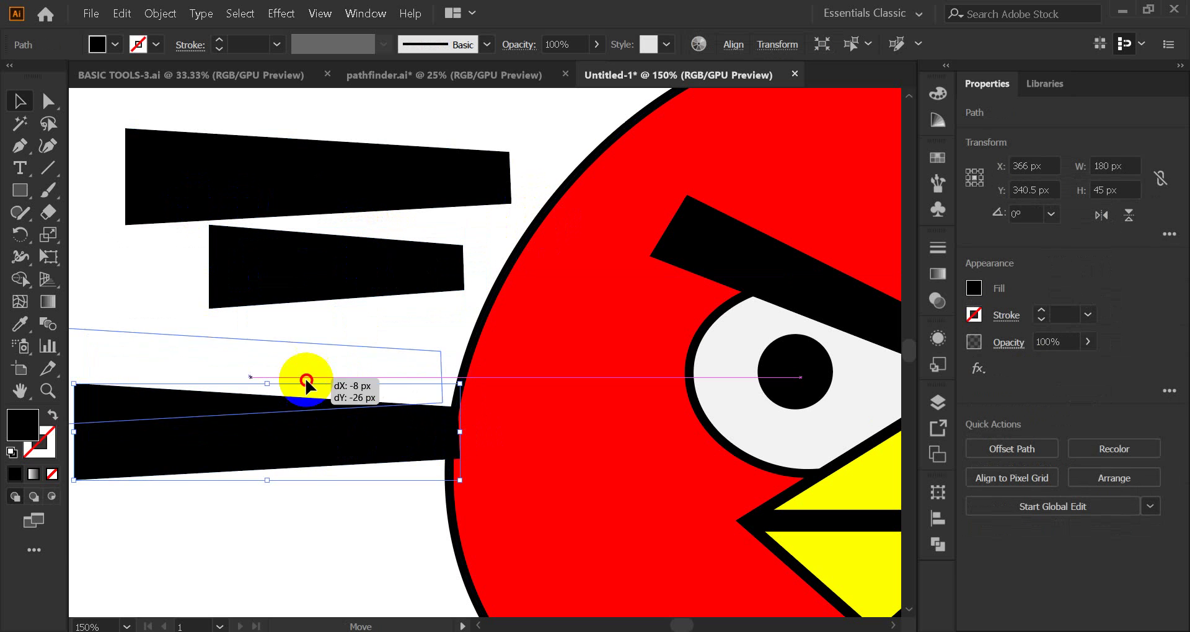
drag(325, 432, 308, 376)
scroll(451, 376, down, 3)
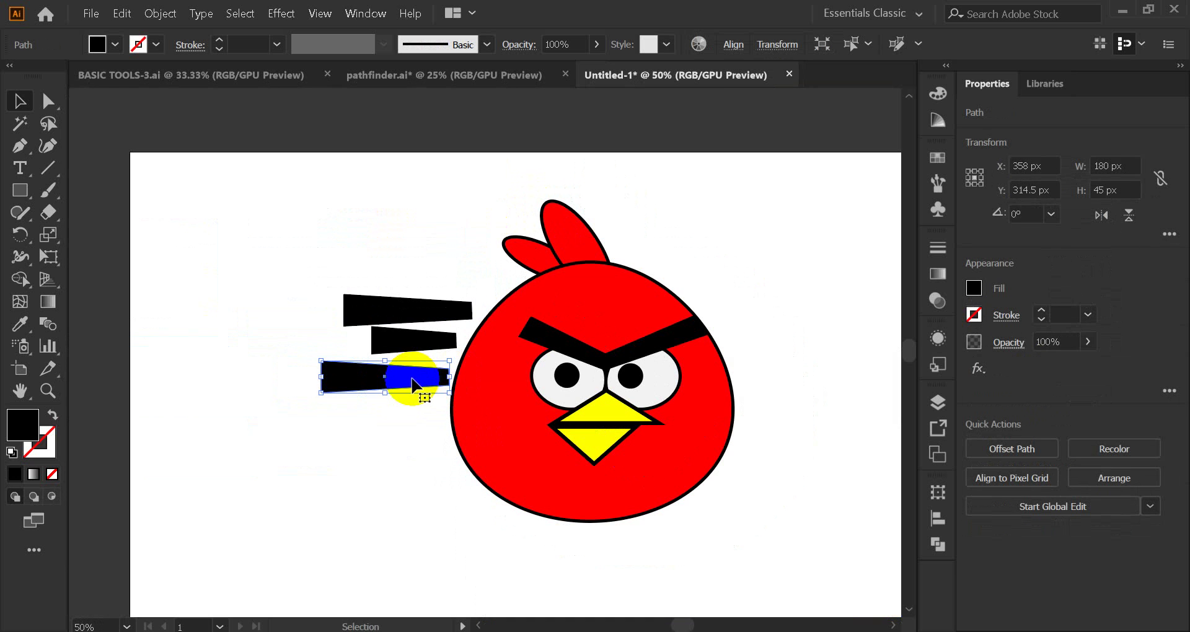
mouse_move(450, 377)
mouse_down()
mouse_move(432, 409)
mouse_move(433, 446)
mouse_up()
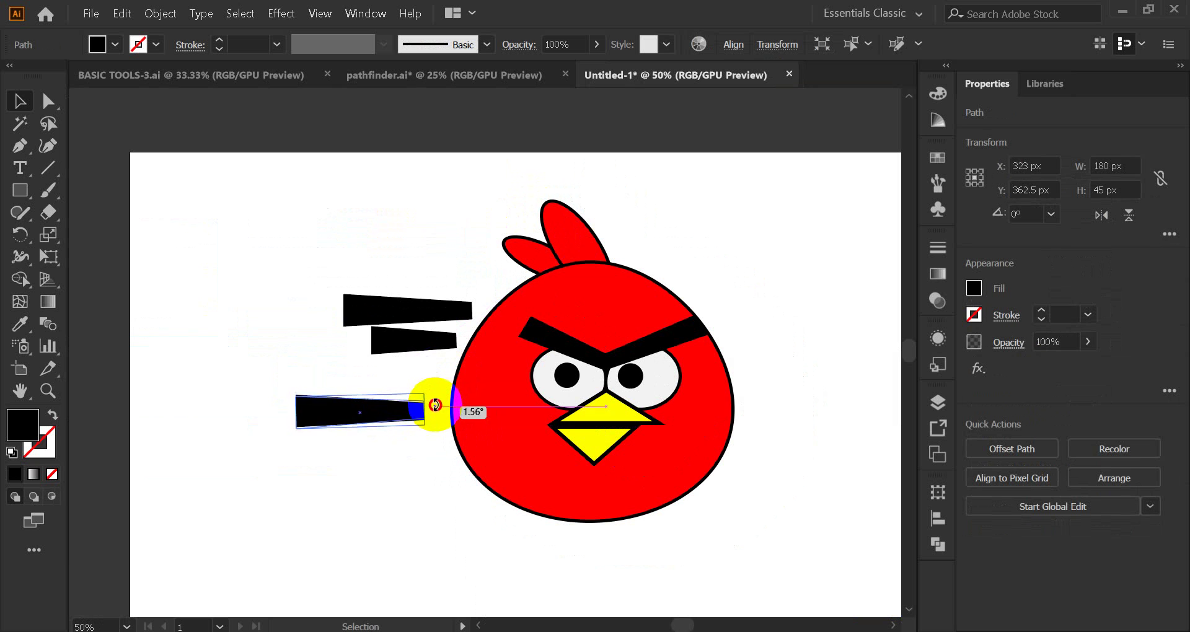
click(434, 444)
Tilt the middle bar slightly and rotate the top bar to a steep diagonal.
mouse_move(428, 341)
mouse_down()
mouse_move(415, 383)
mouse_move(440, 395)
mouse_up()
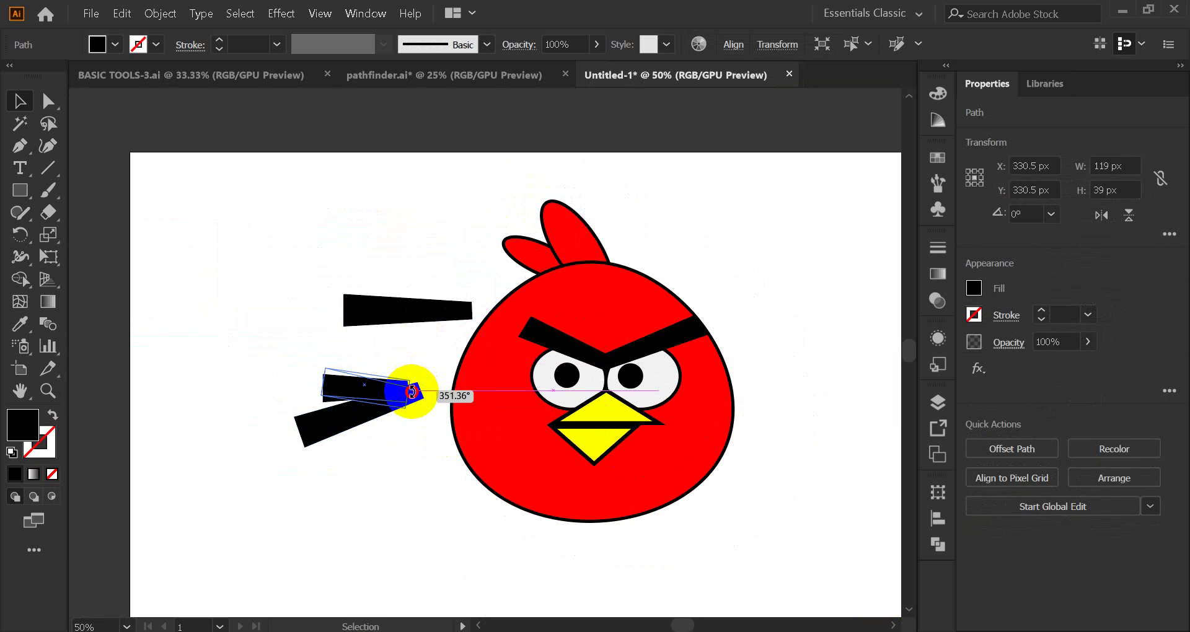
click(435, 352)
click(441, 308)
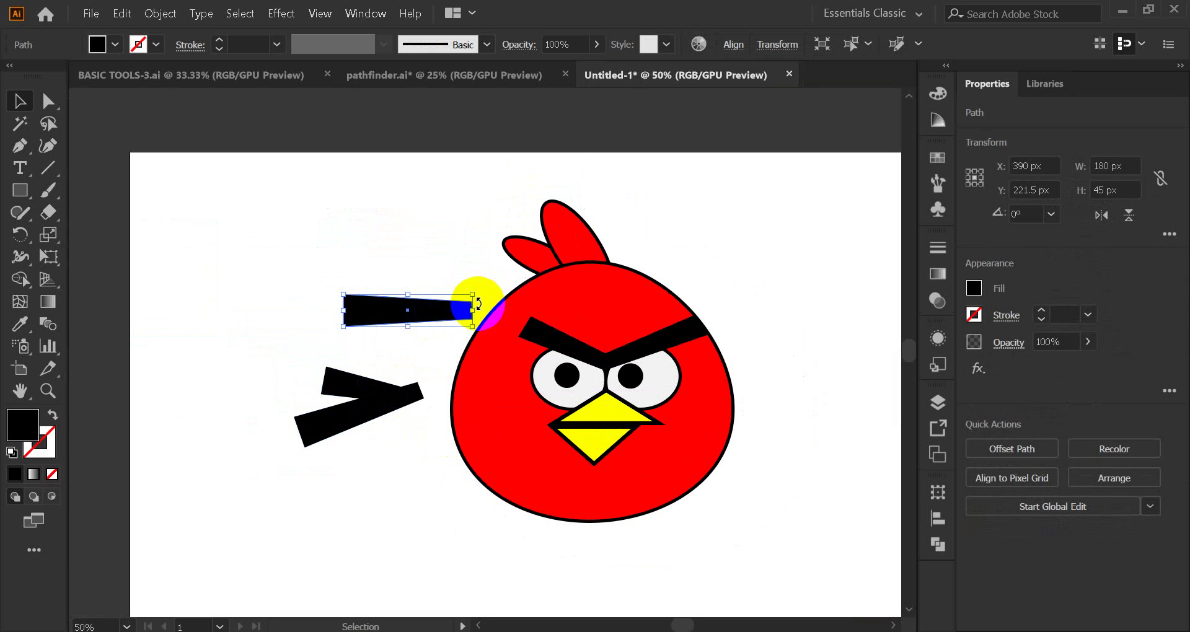
mouse_move(478, 302)
mouse_down()
mouse_move(432, 334)
mouse_move(406, 384)
mouse_up()
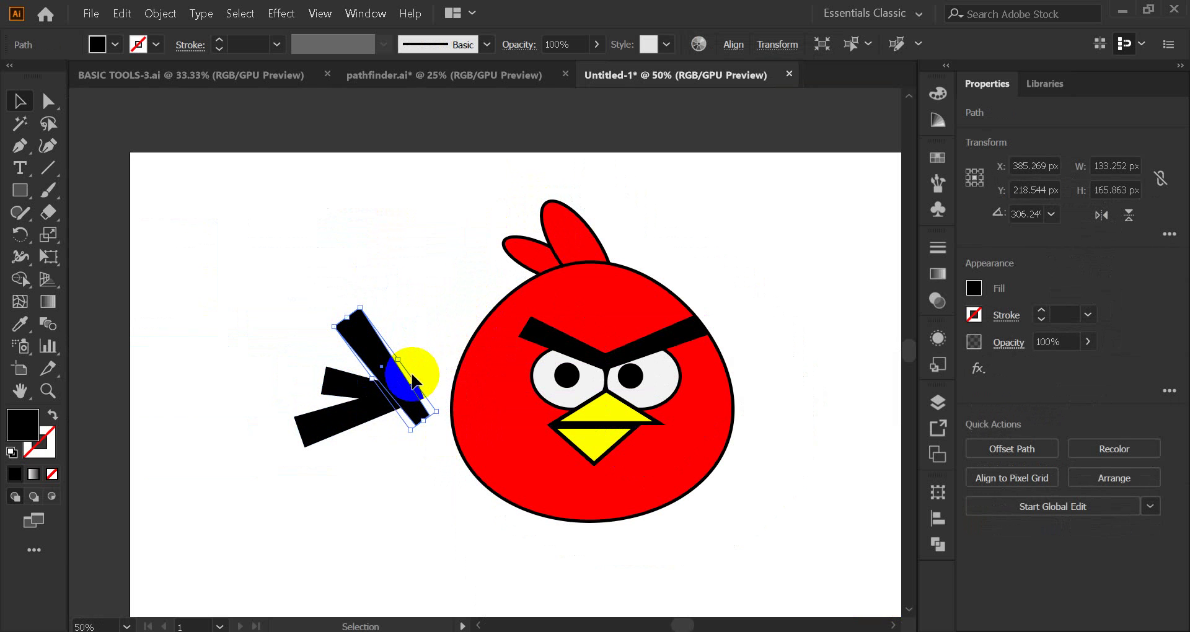
click(432, 332)
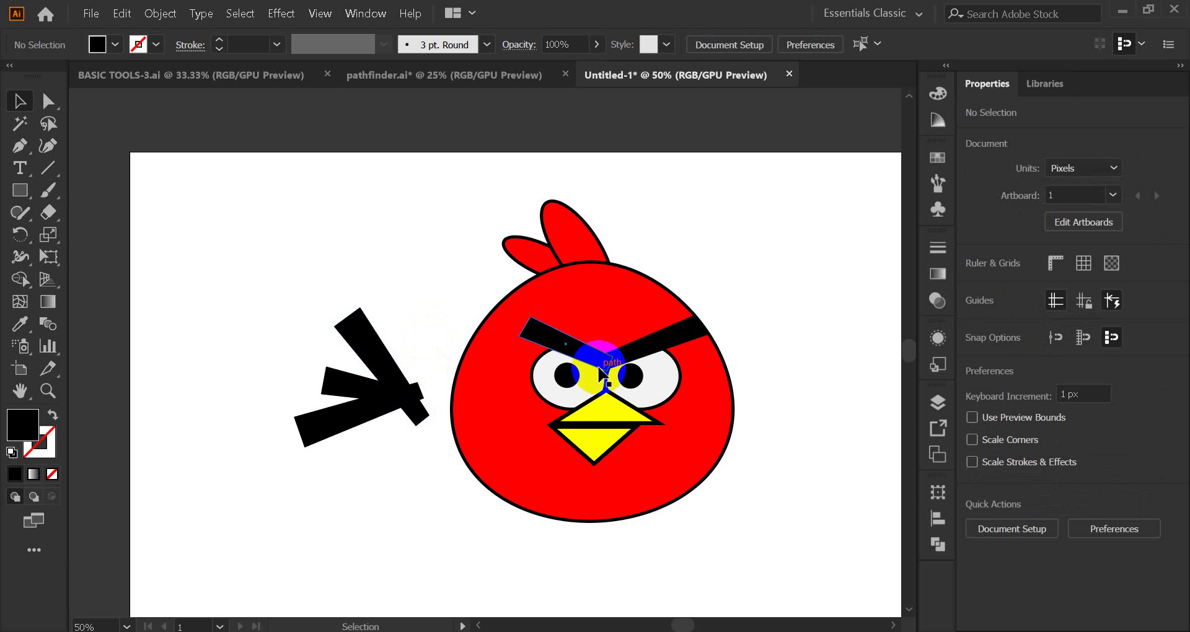
click(934, 614)
click(916, 613)
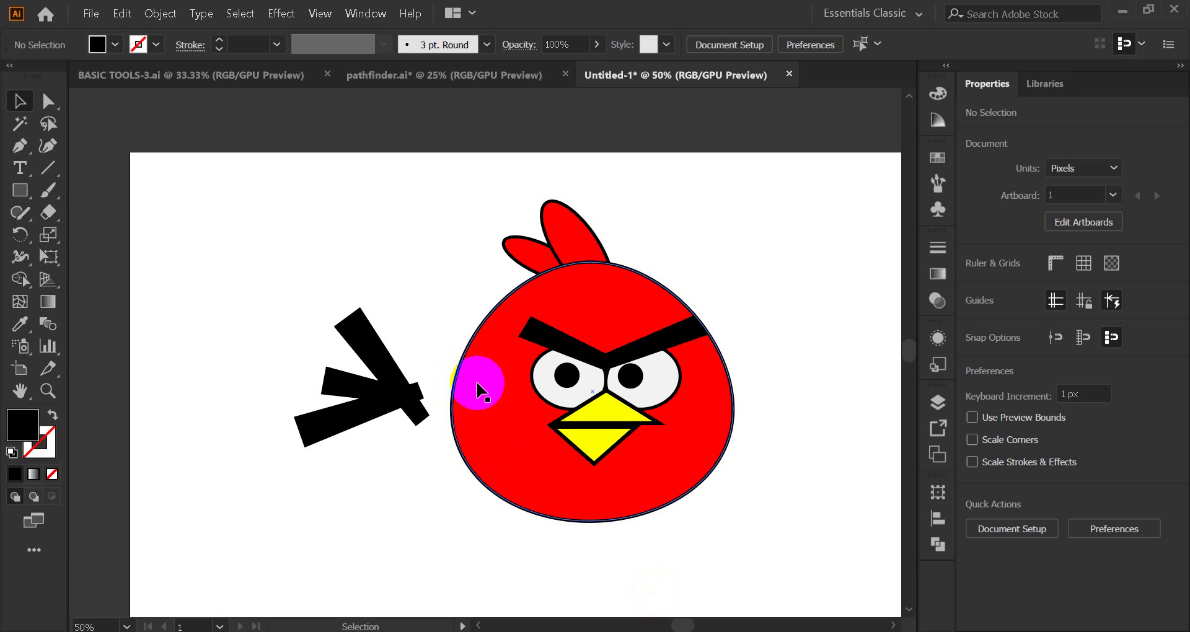
Rotate and reposition the three bars so they fan up, level and down from one point.
scroll(302, 356, up, 2)
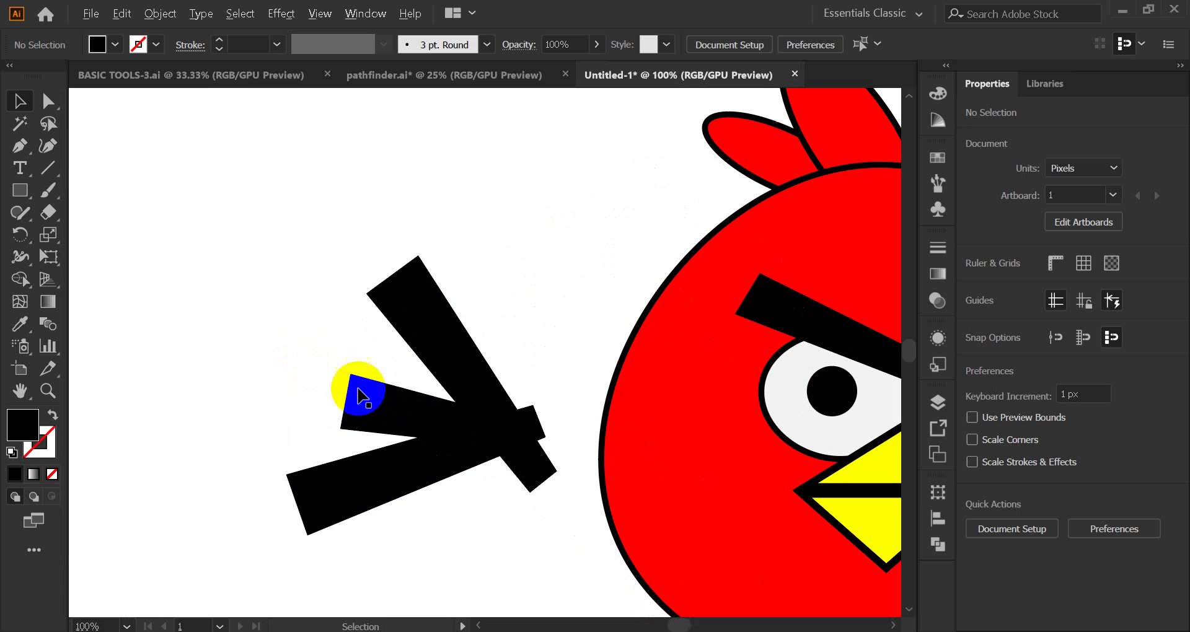
mouse_move(359, 387)
mouse_down()
mouse_move(518, 434)
mouse_move(455, 373)
mouse_up()
click(547, 484)
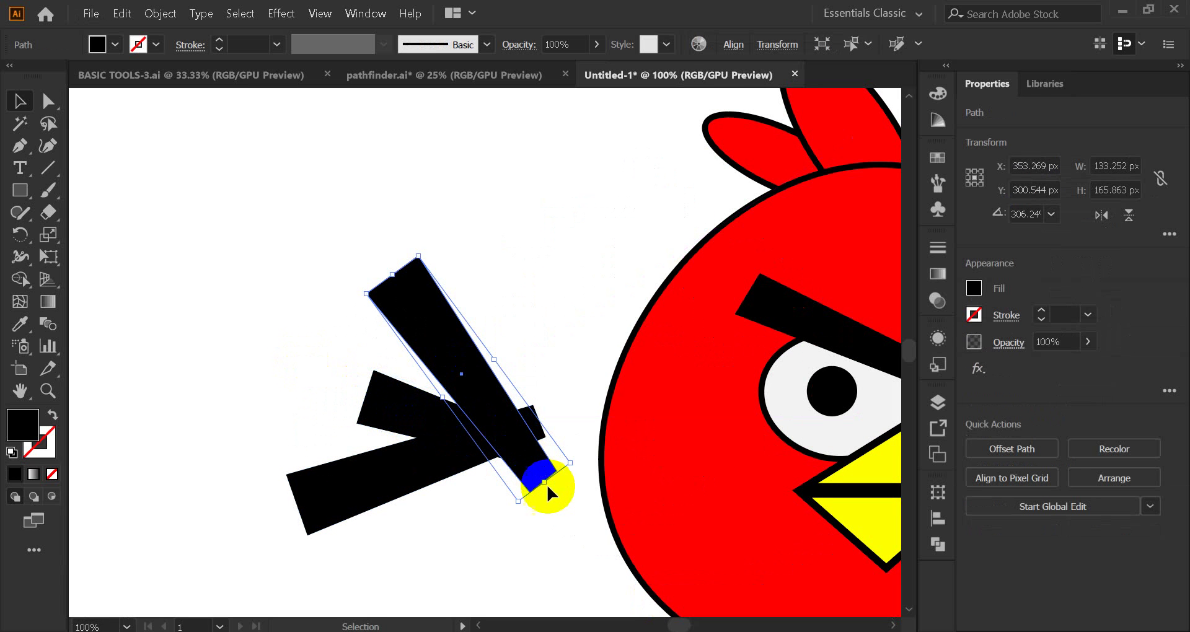
drag(549, 483, 520, 481)
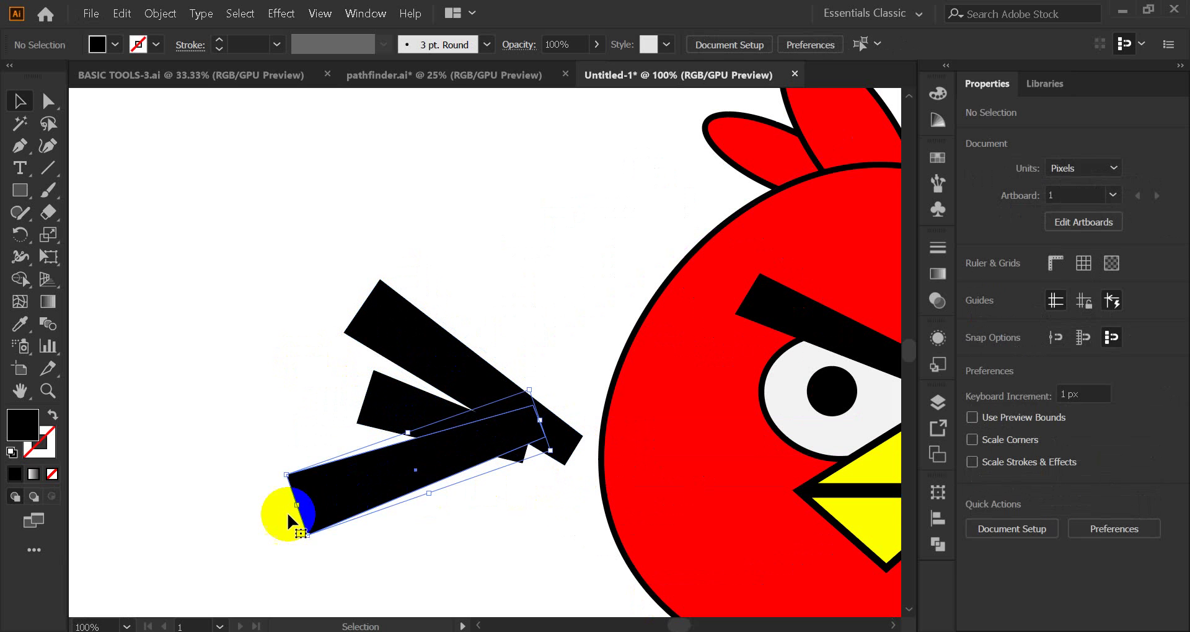
click(288, 512)
mouse_move(287, 505)
mouse_down()
mouse_move(313, 528)
mouse_move(377, 526)
mouse_up()
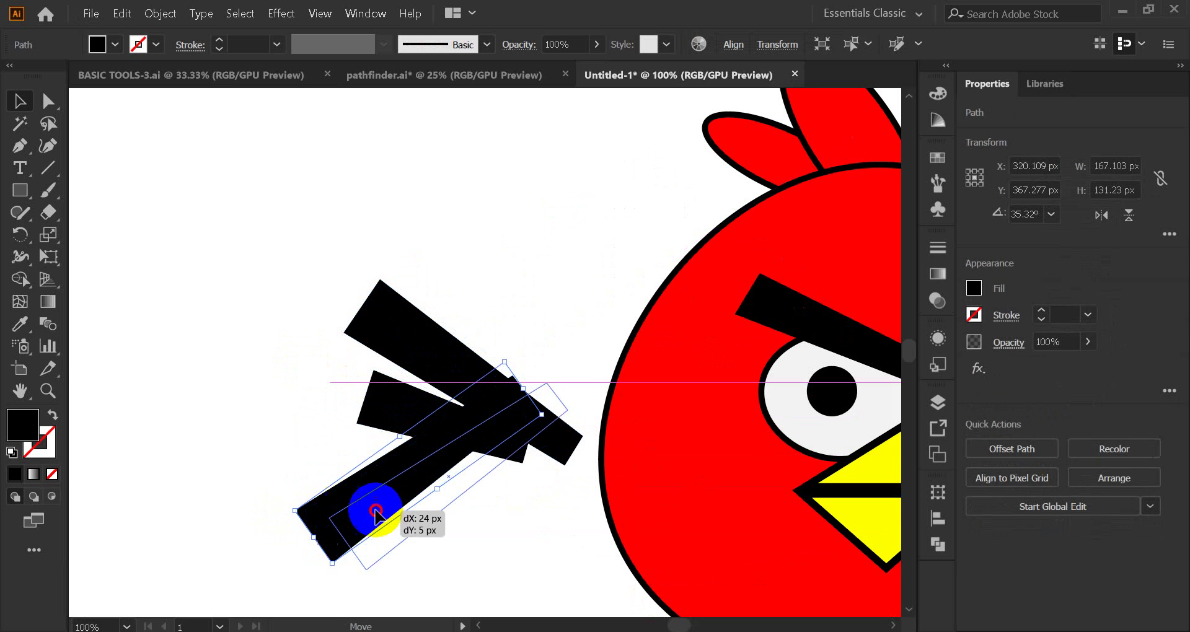
click(353, 410)
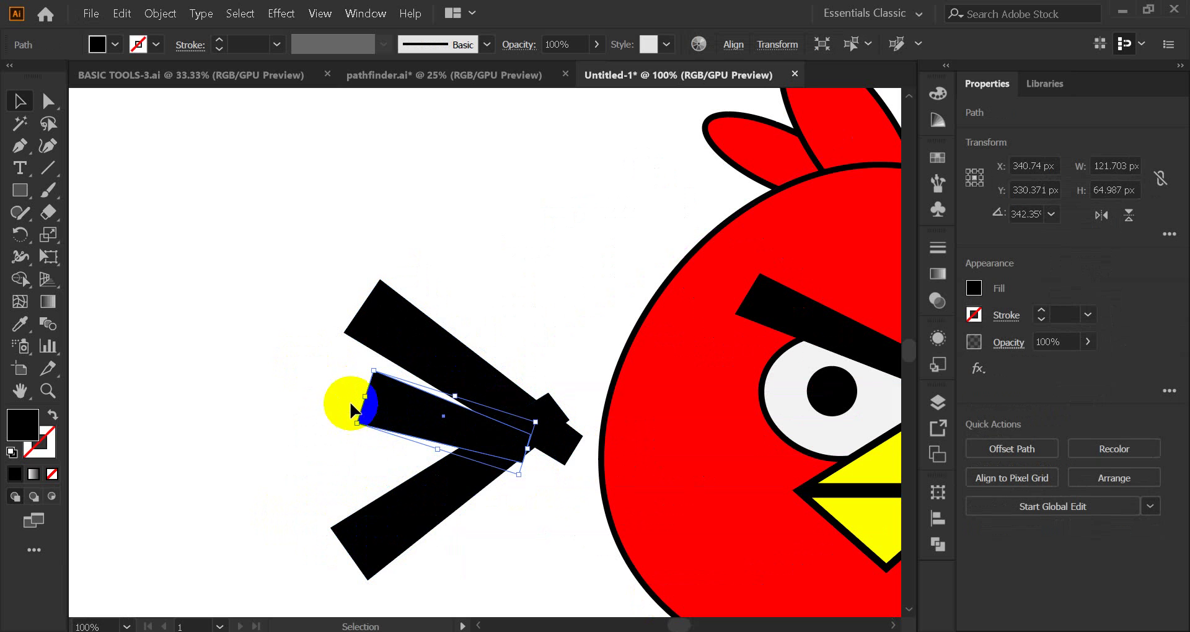
mouse_move(359, 397)
mouse_down()
mouse_move(425, 433)
mouse_move(367, 428)
mouse_up()
click(554, 312)
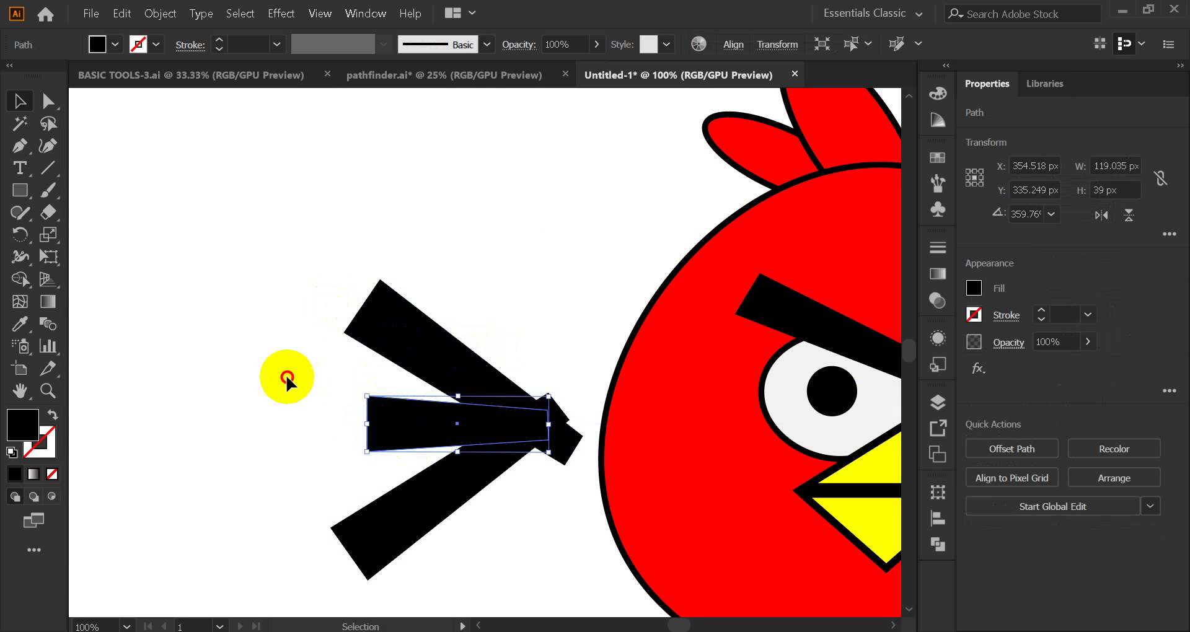
click(286, 243)
Group the three black bars into a single feather group.
drag(287, 243, 486, 564)
key(a)
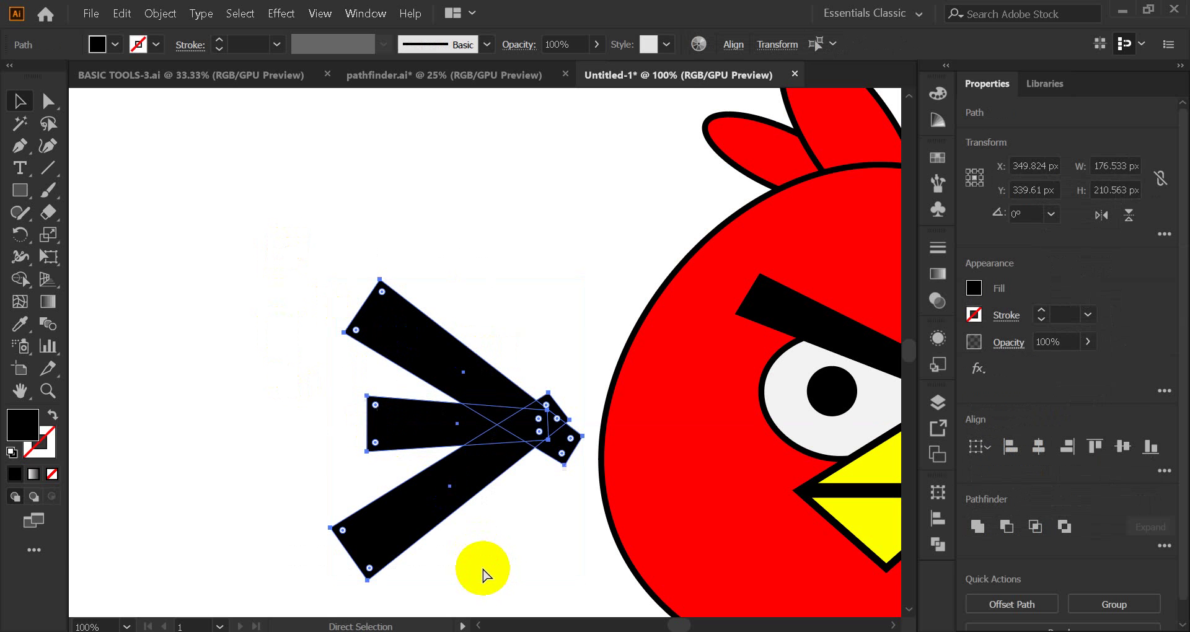
key(v)
click(474, 559)
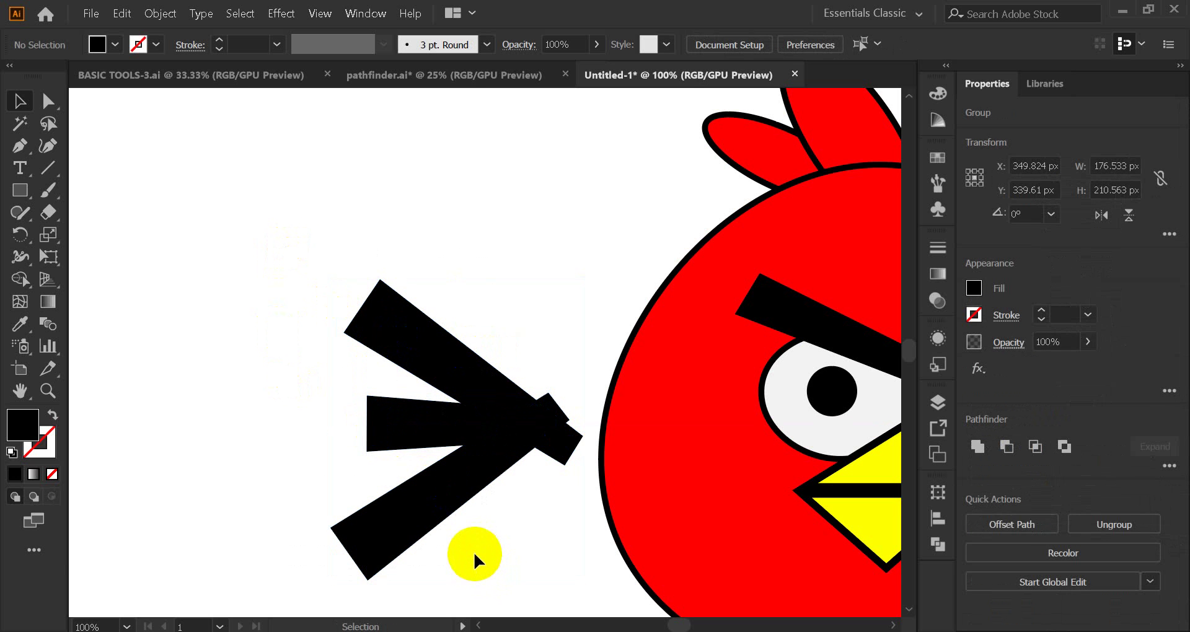
scroll(479, 498, down, 2)
click(482, 503)
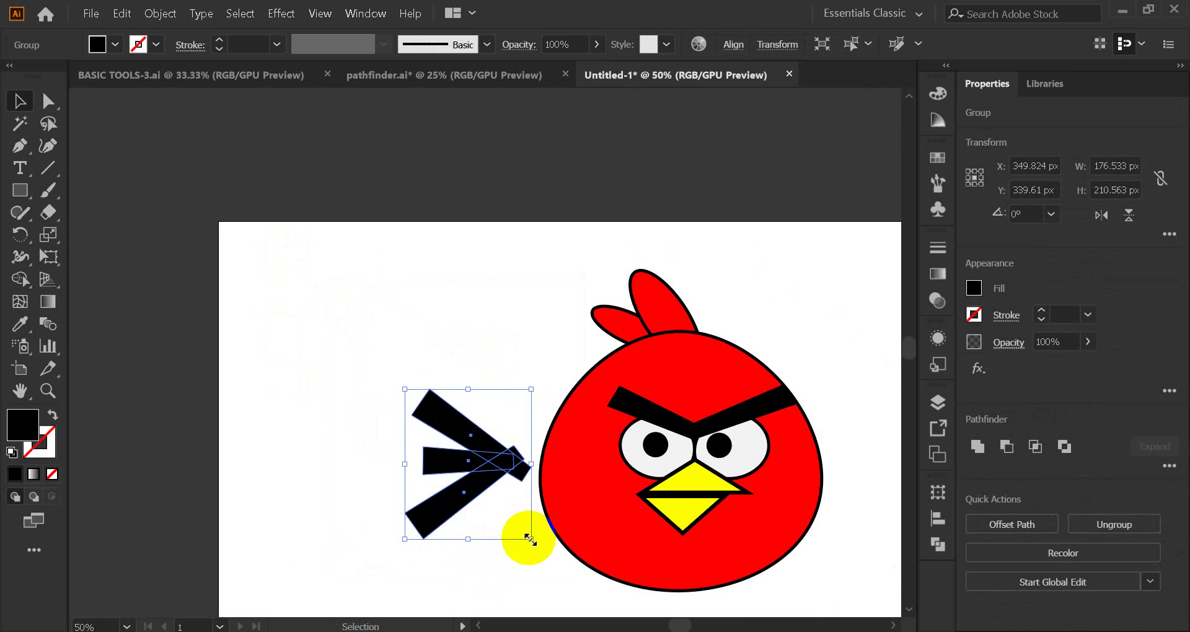
Shrink the feather group to about 108 × 129 px and move it against the bird.
drag(529, 539, 497, 534)
click(497, 534)
drag(494, 488, 515, 482)
click(488, 566)
Send the feather group behind the bird.
right_click(516, 482)
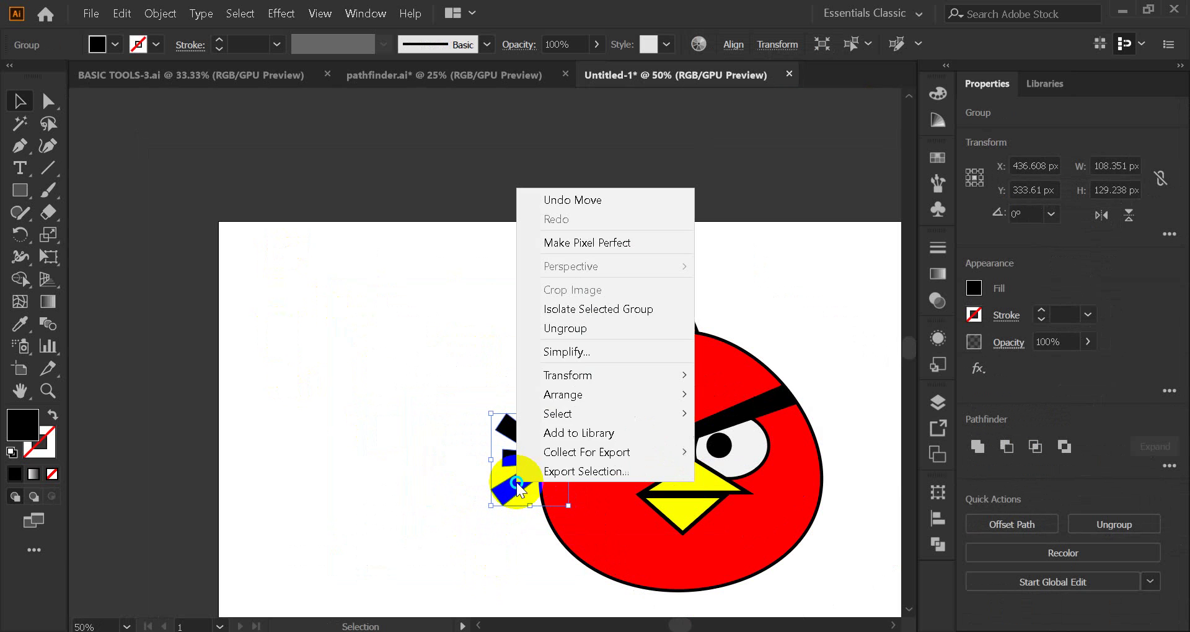
click(770, 430)
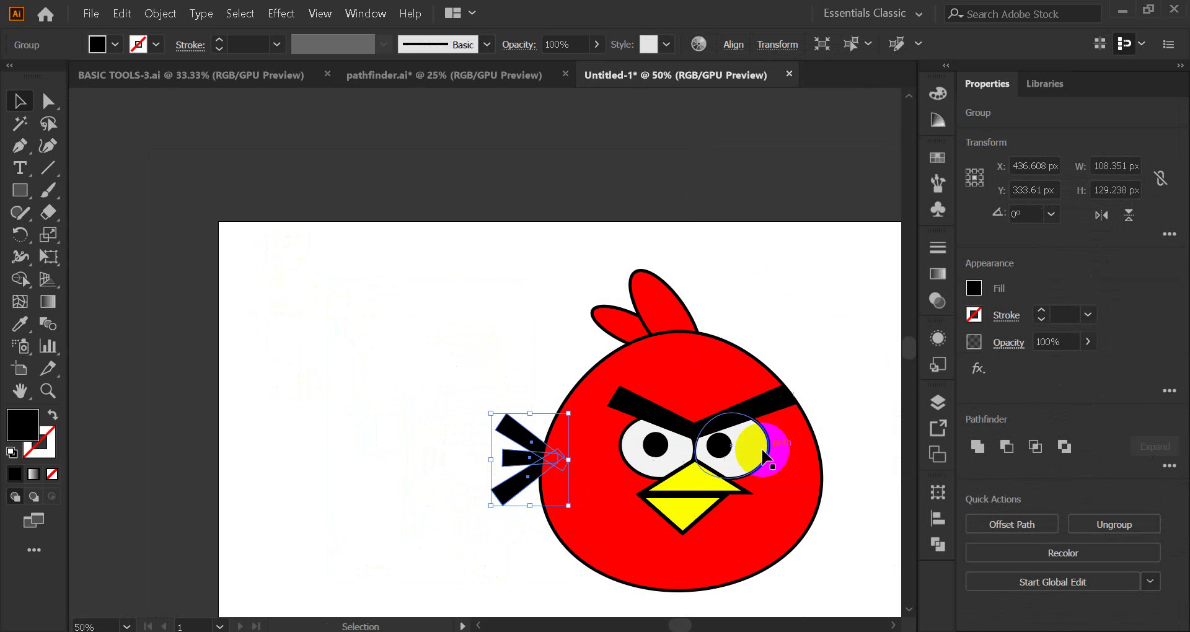
click(437, 472)
Rotate the tail feathers slightly and tuck them against the bird's left side.
click(496, 489)
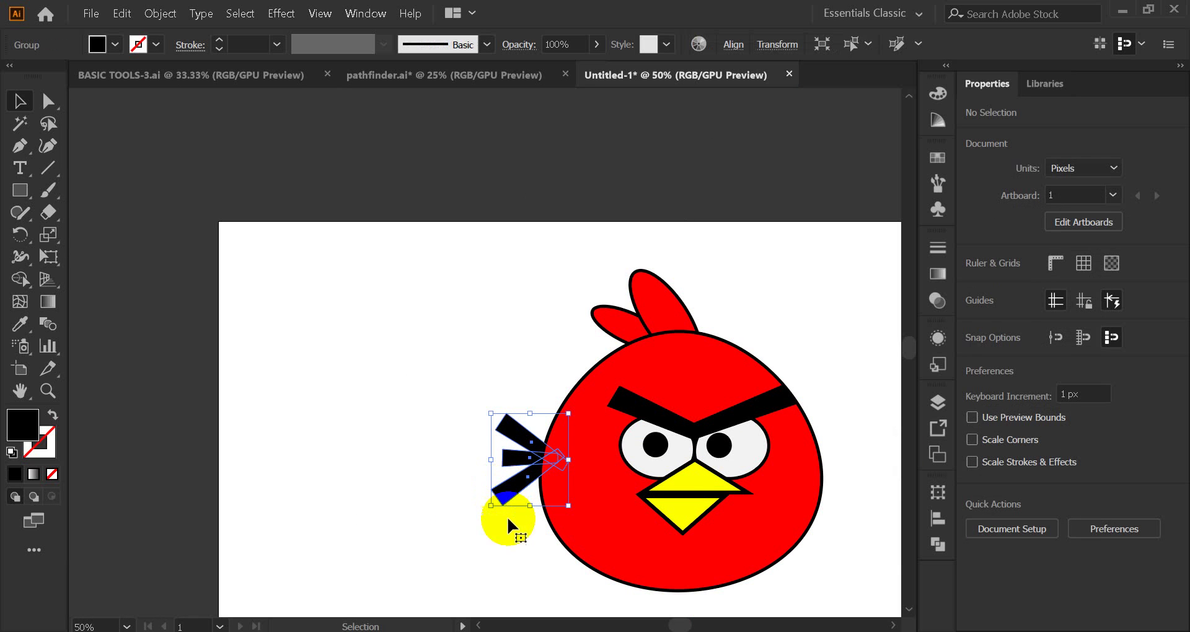
drag(486, 481, 487, 457)
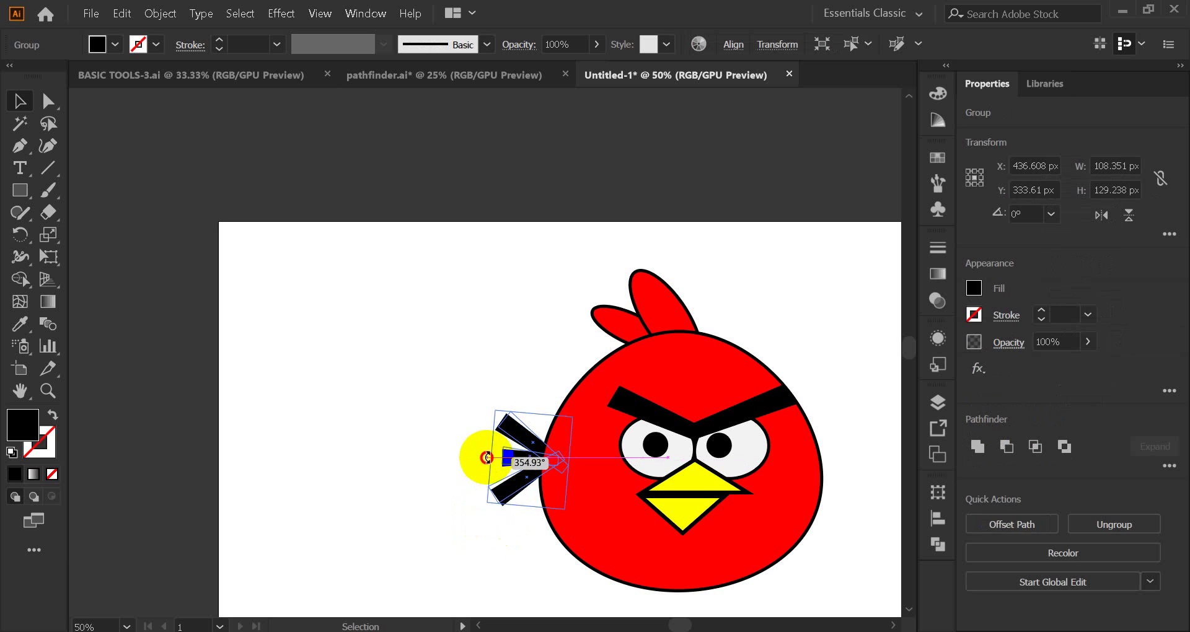
drag(484, 528, 505, 495)
click(505, 496)
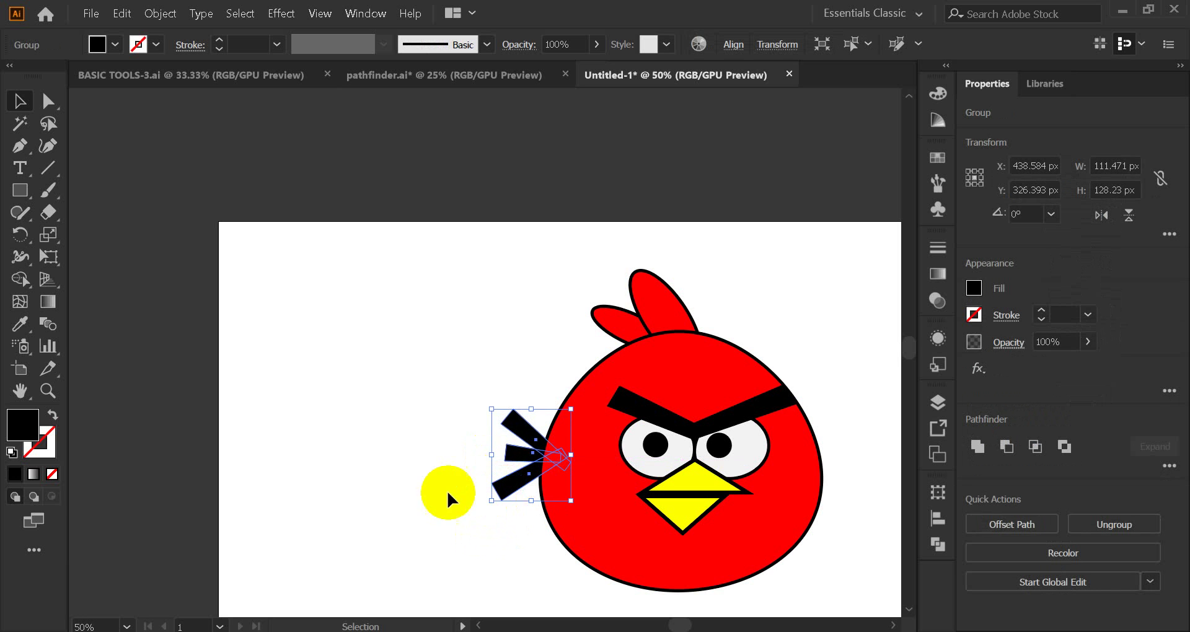
click(415, 473)
scroll(416, 443, down, 2)
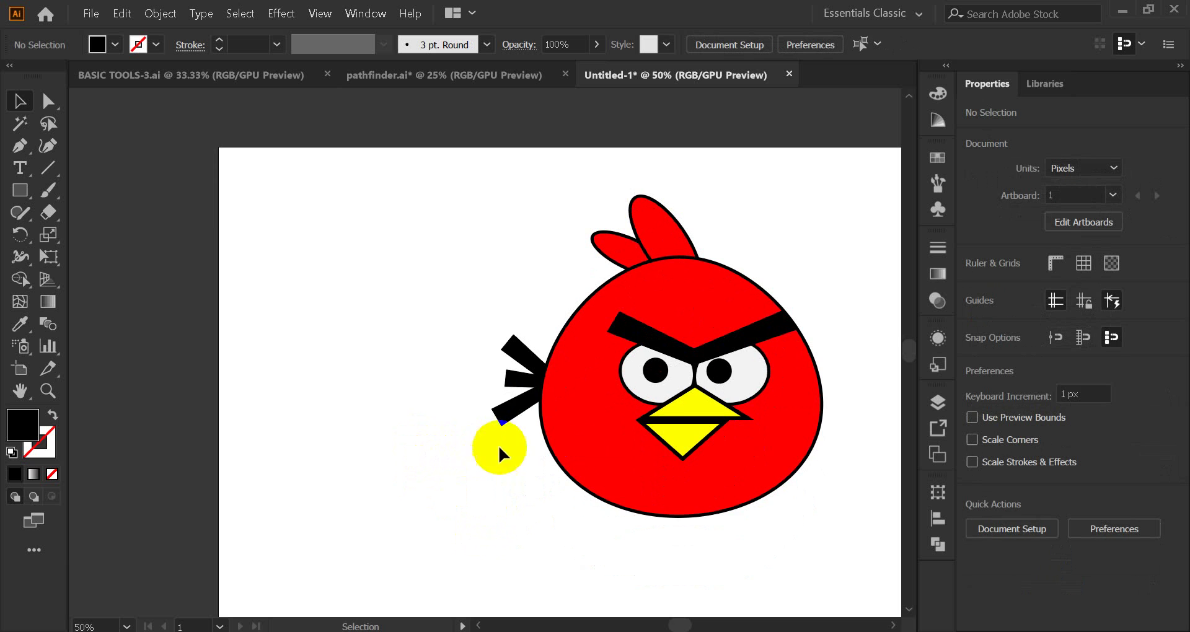
mouse_move(834, 459)
mouse_down()
mouse_move(703, 451)
mouse_move(688, 439)
mouse_up()
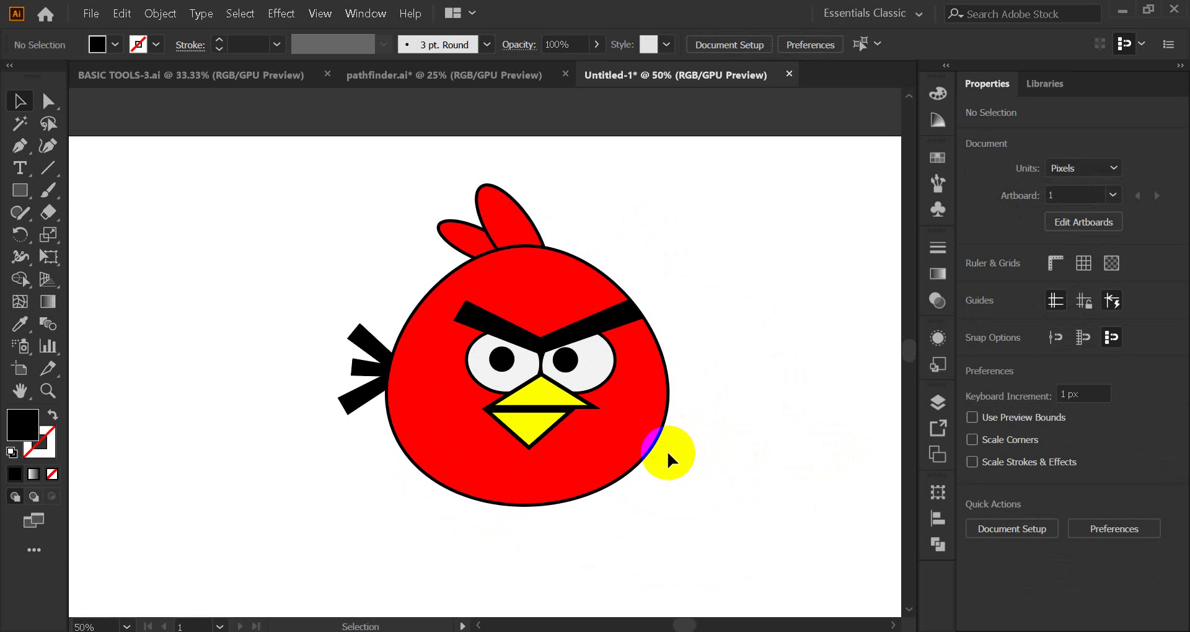
click(22, 216)
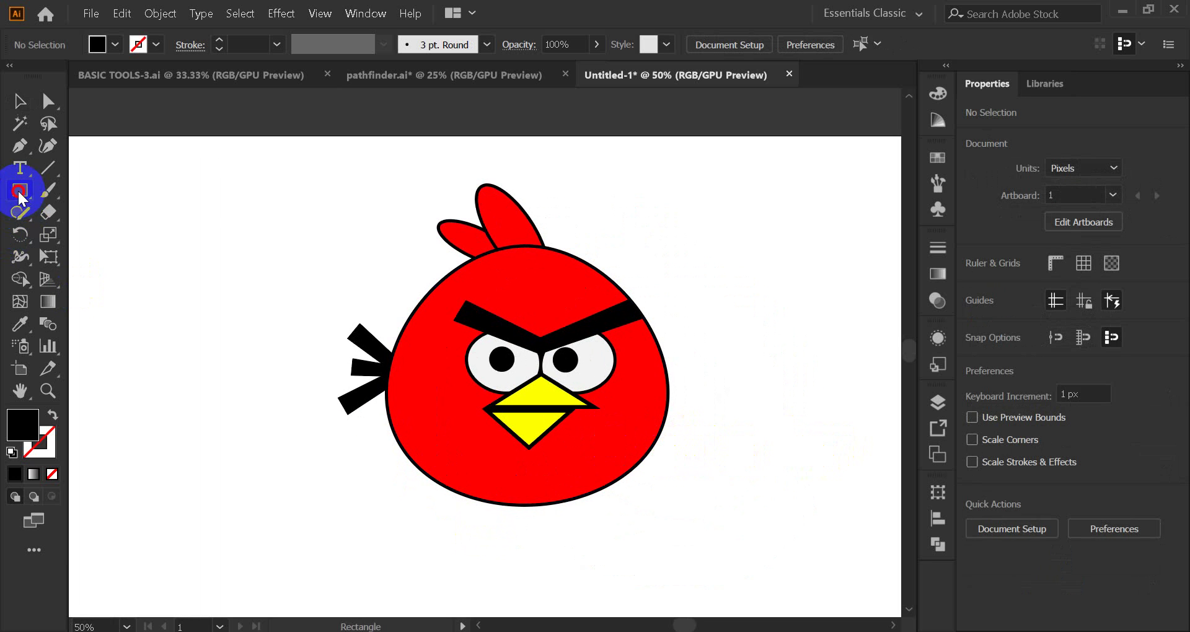
Draw a 53 × 53 px circle on the bird's left cheek below the eye.
drag(20, 198, 81, 233)
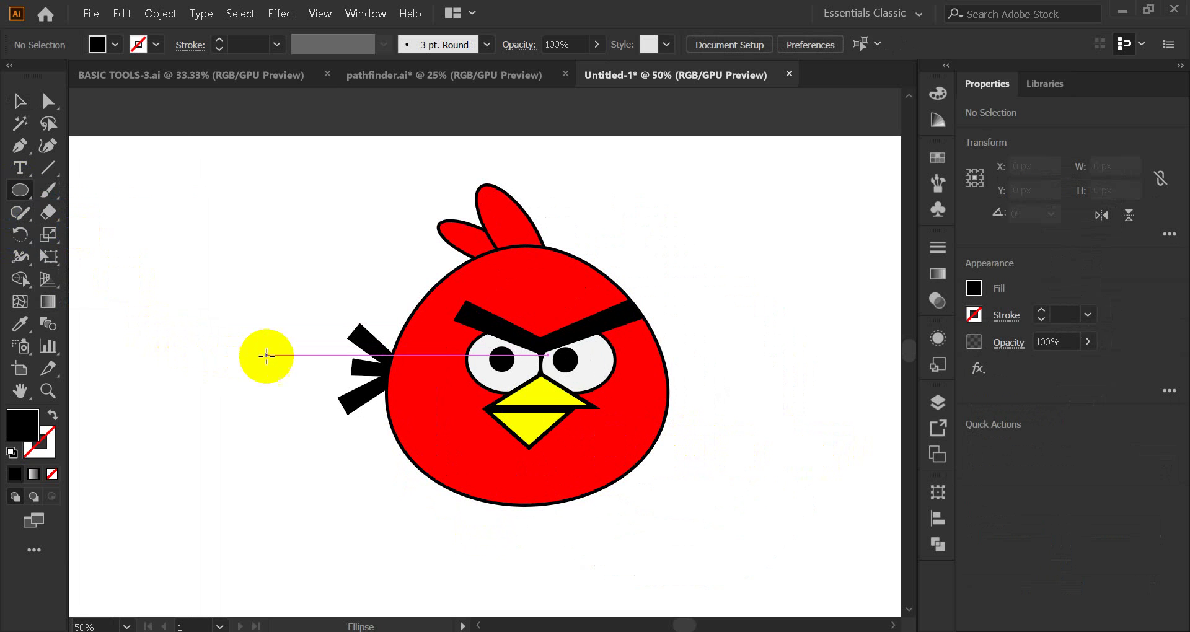
click(414, 367)
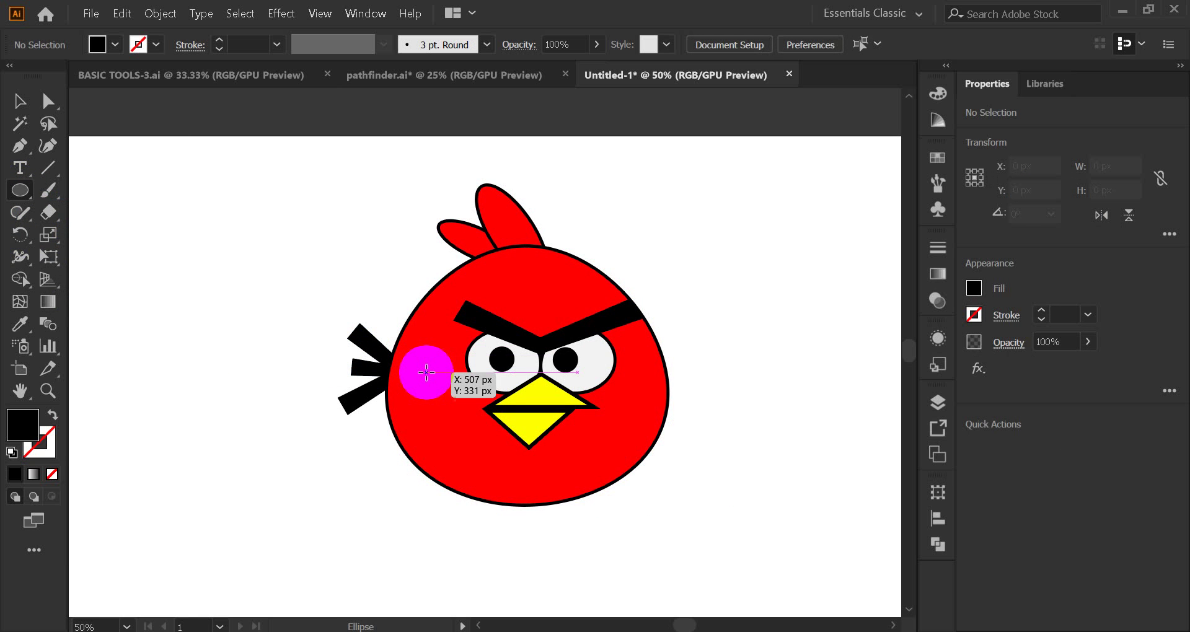
mouse_move(426, 372)
mouse_down()
mouse_move(450, 410)
mouse_move(445, 400)
mouse_up()
click(20, 101)
click(179, 303)
click(444, 409)
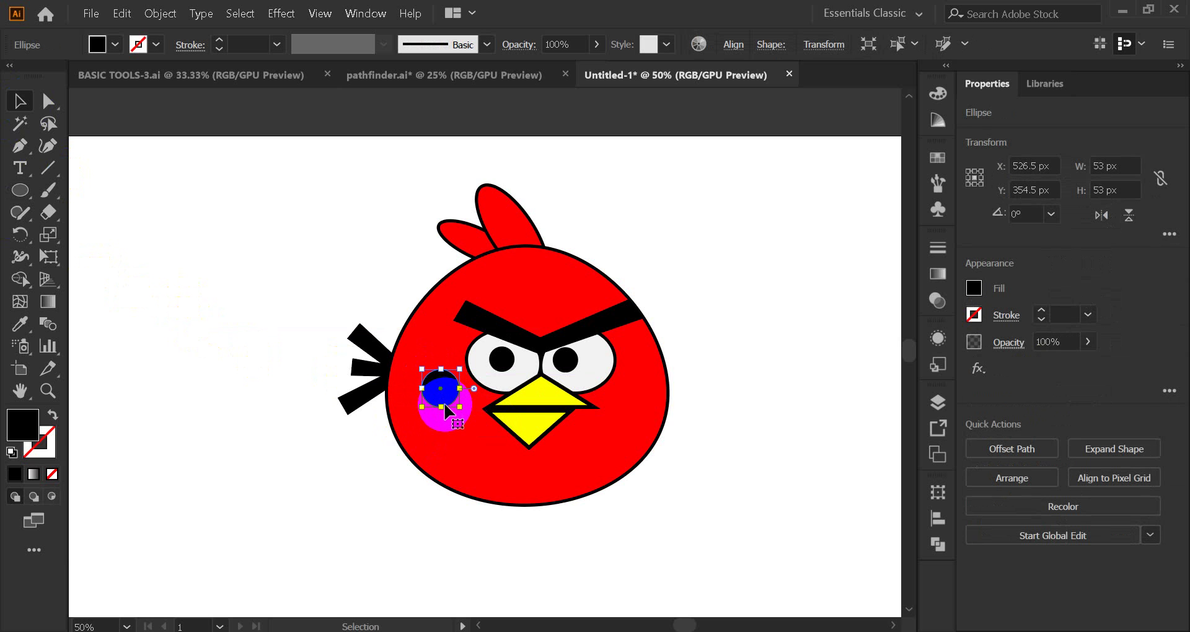
scroll(445, 409, up, 3)
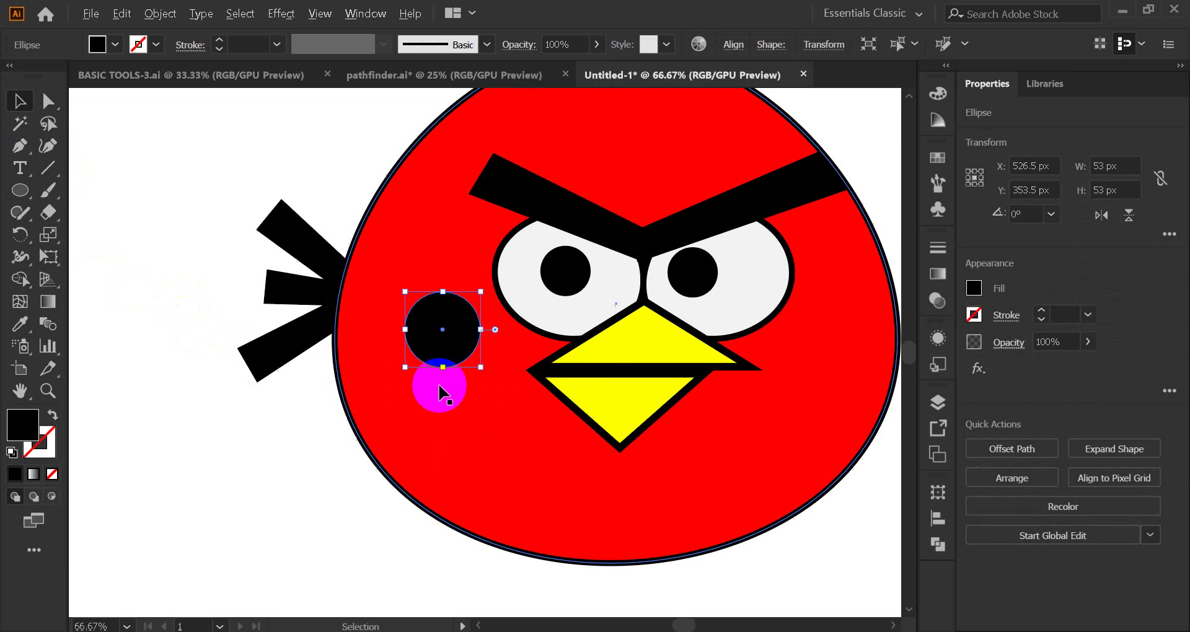
drag(440, 394, 437, 367)
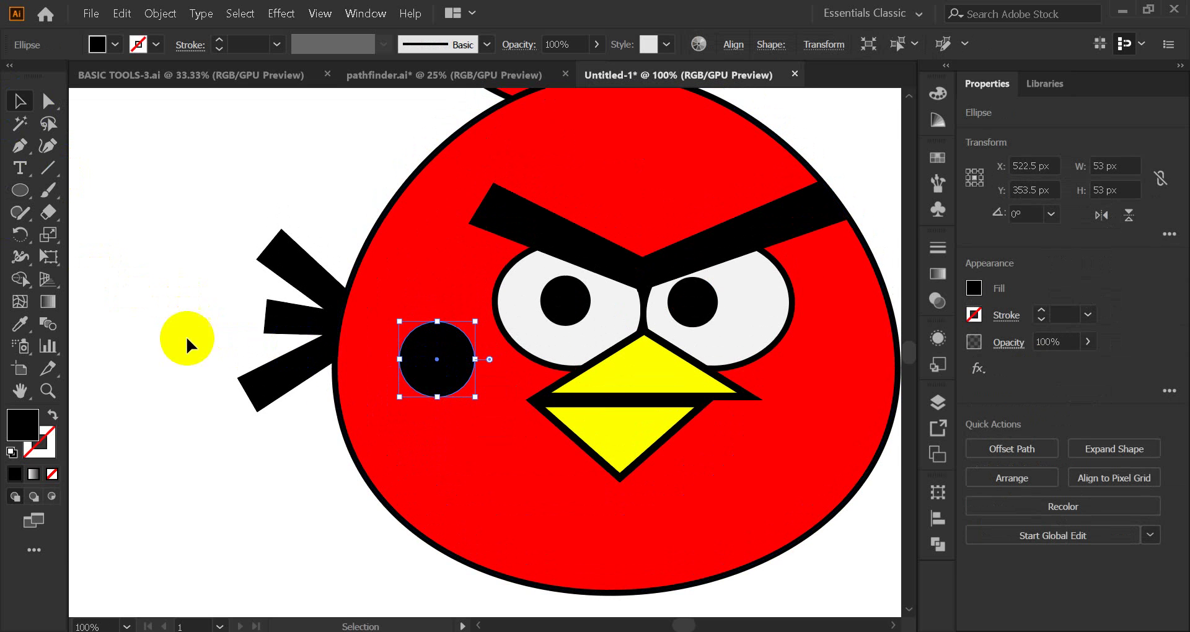
Fill the cheek circle with dark red #c60a0a.
click(937, 158)
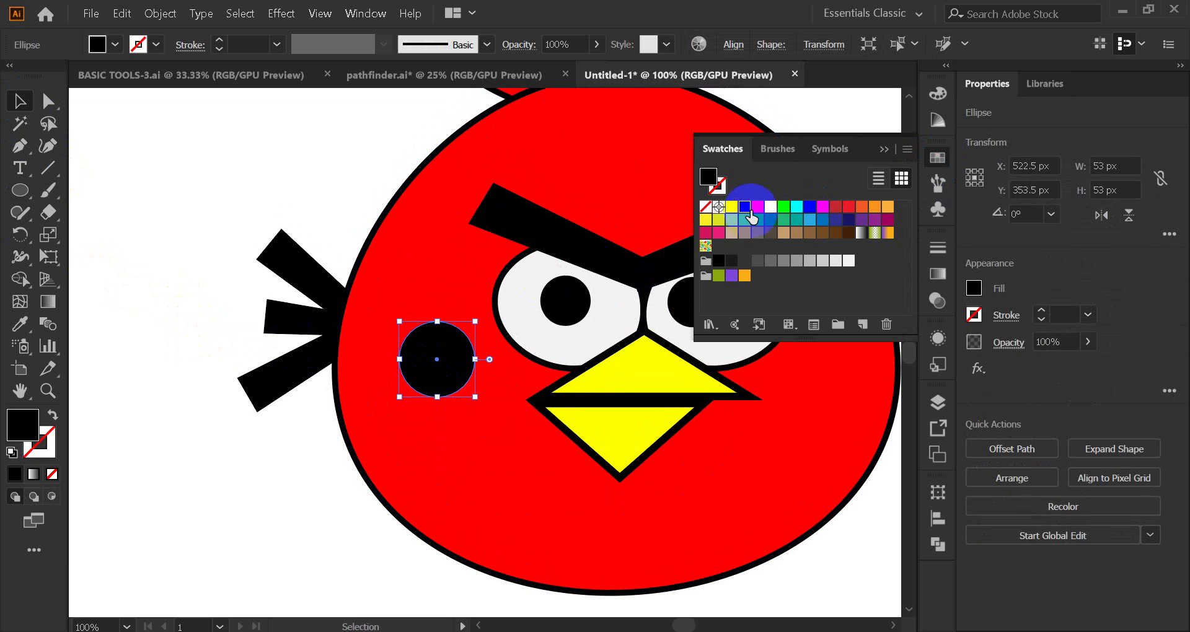
click(757, 207)
click(883, 151)
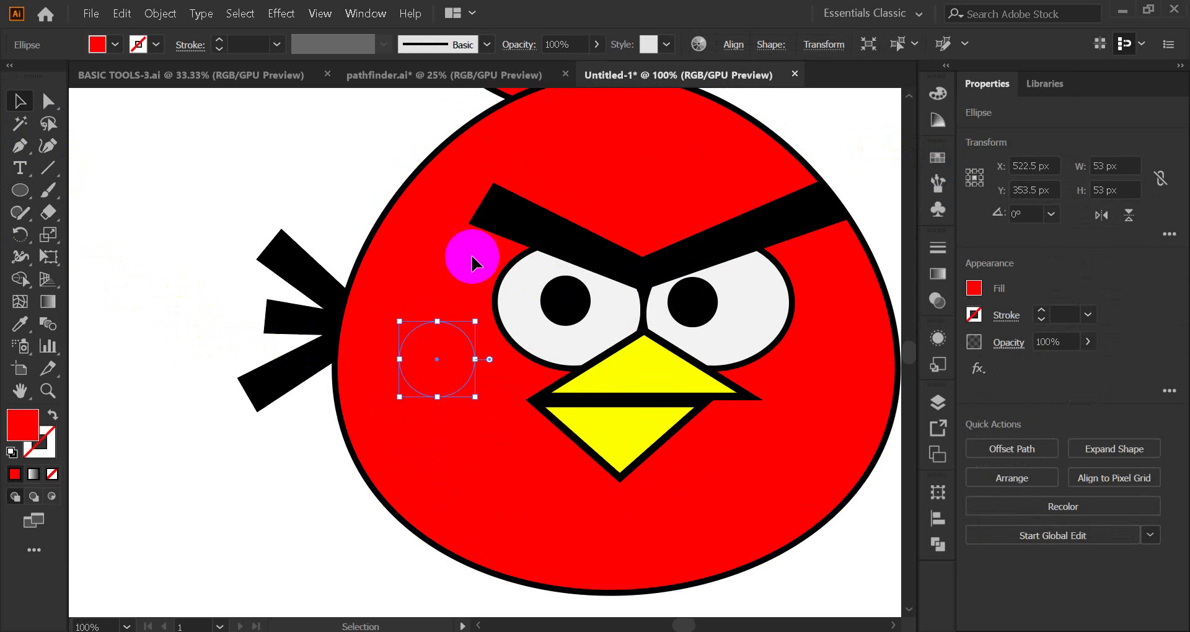
click(31, 426)
click(415, 365)
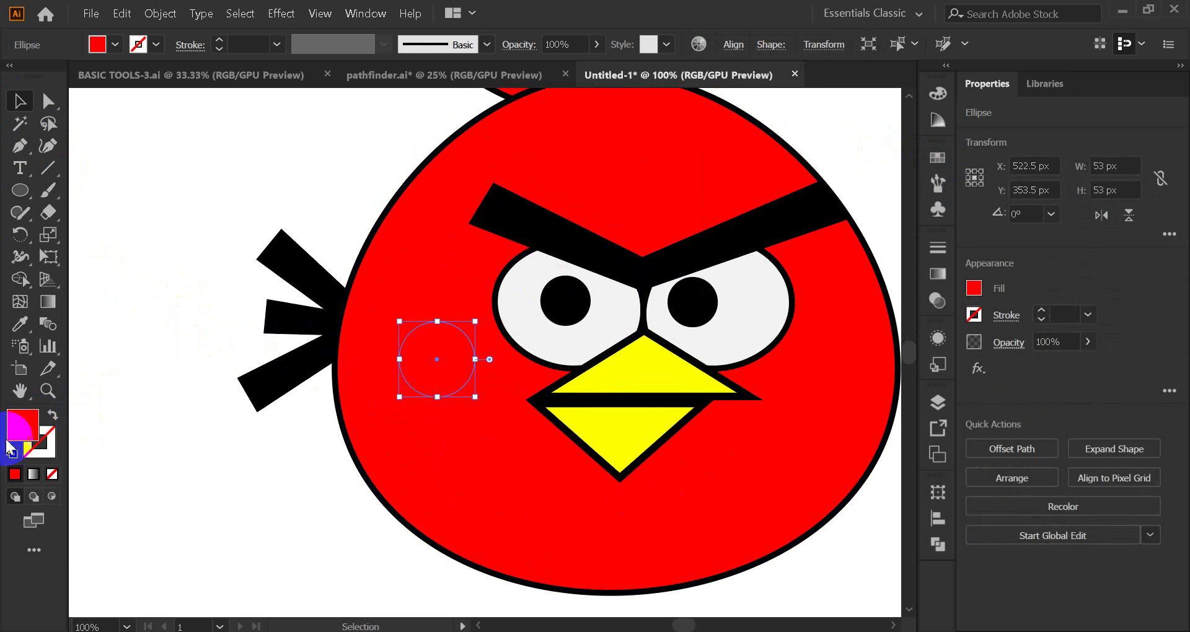
click(39, 434)
double_click(23, 428)
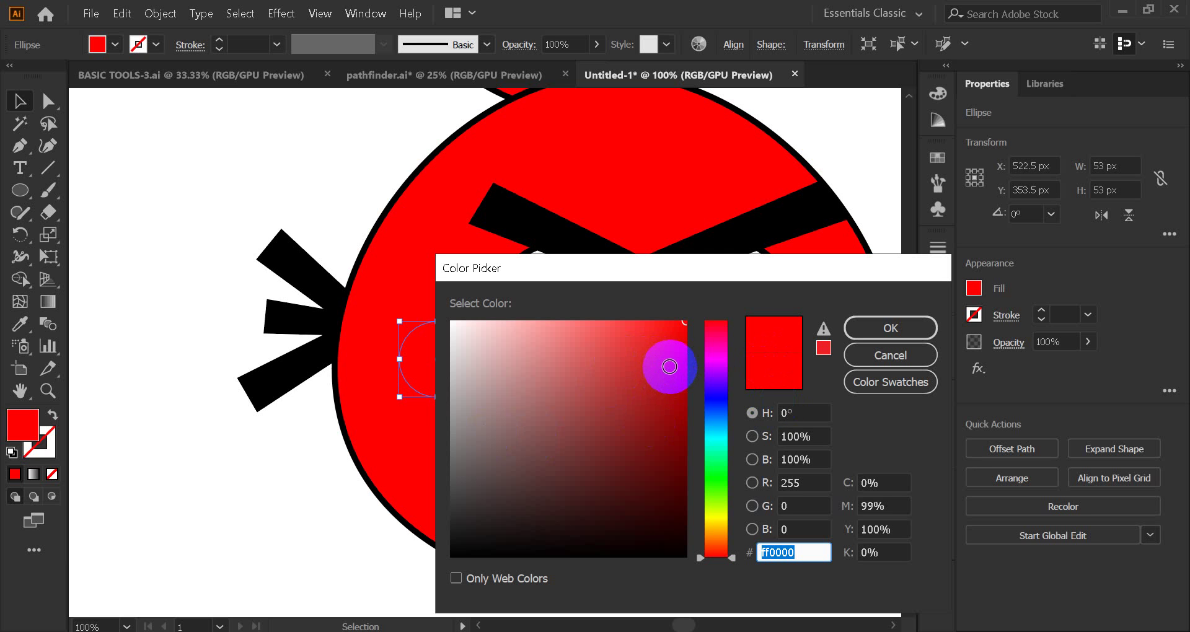
click(671, 379)
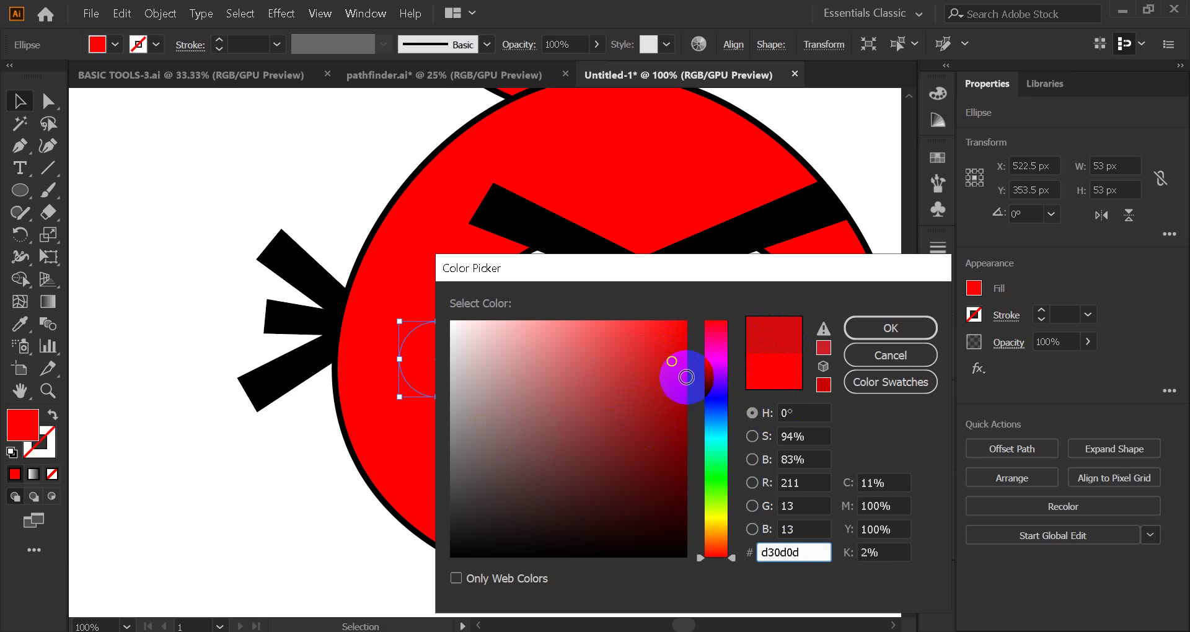
click(675, 372)
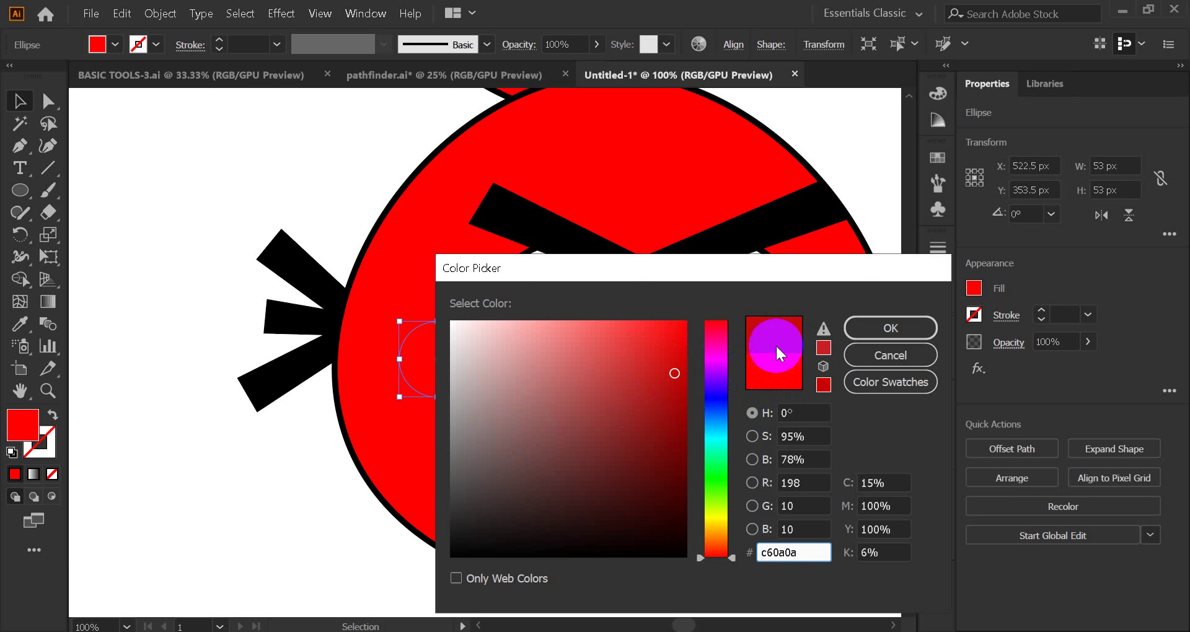
click(911, 326)
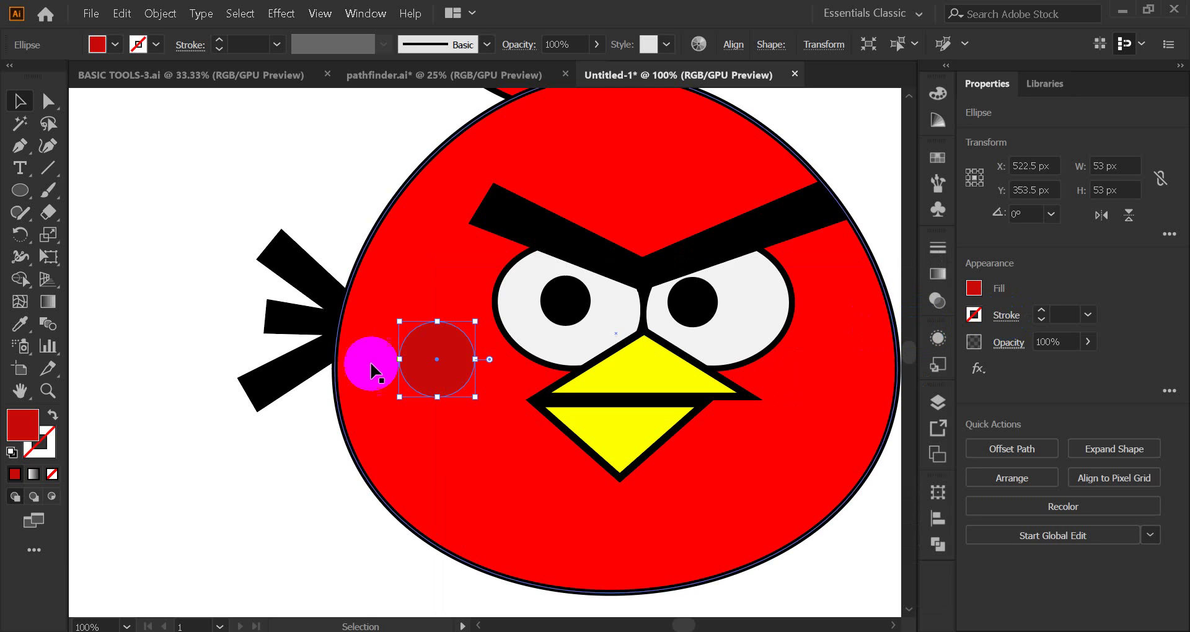
click(198, 179)
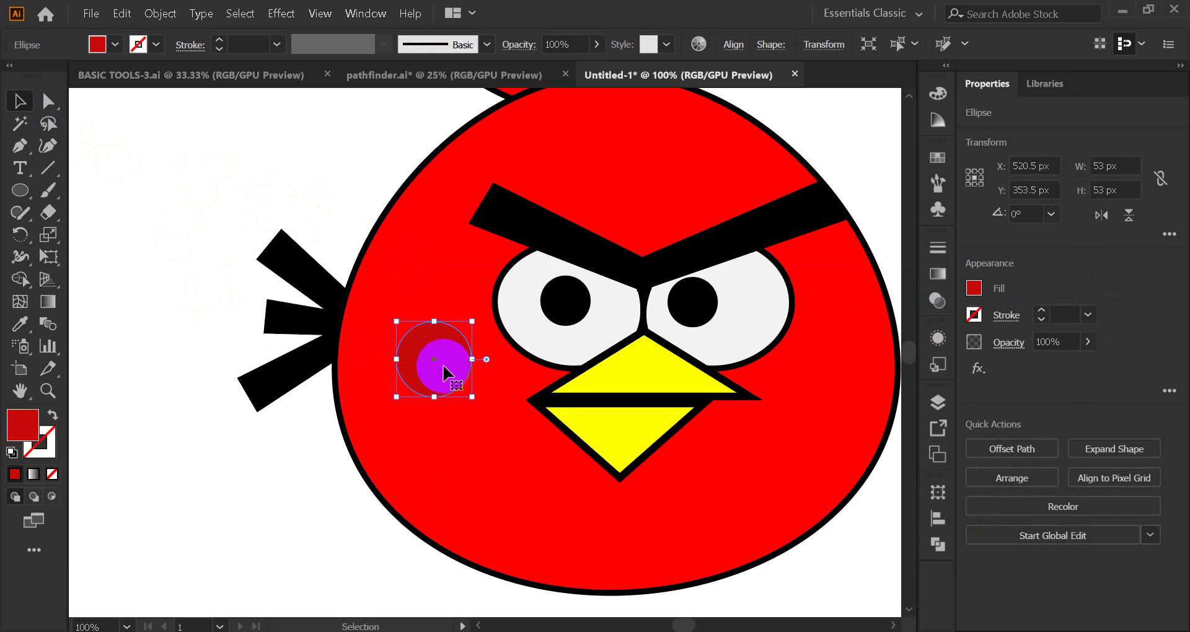
click(226, 378)
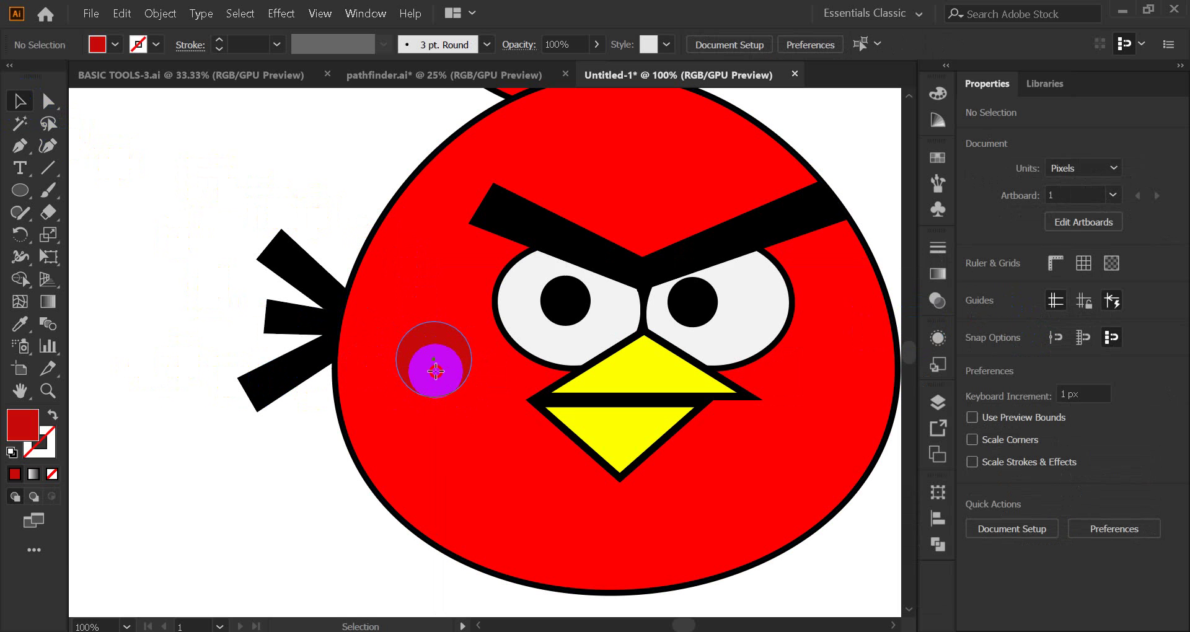
Copy the cheek spot onto the right cheek and scale it to about 33 px.
mouse_move(438, 378)
mouse_down()
mouse_move(832, 407)
mouse_move(835, 378)
mouse_up()
click(840, 378)
click(840, 399)
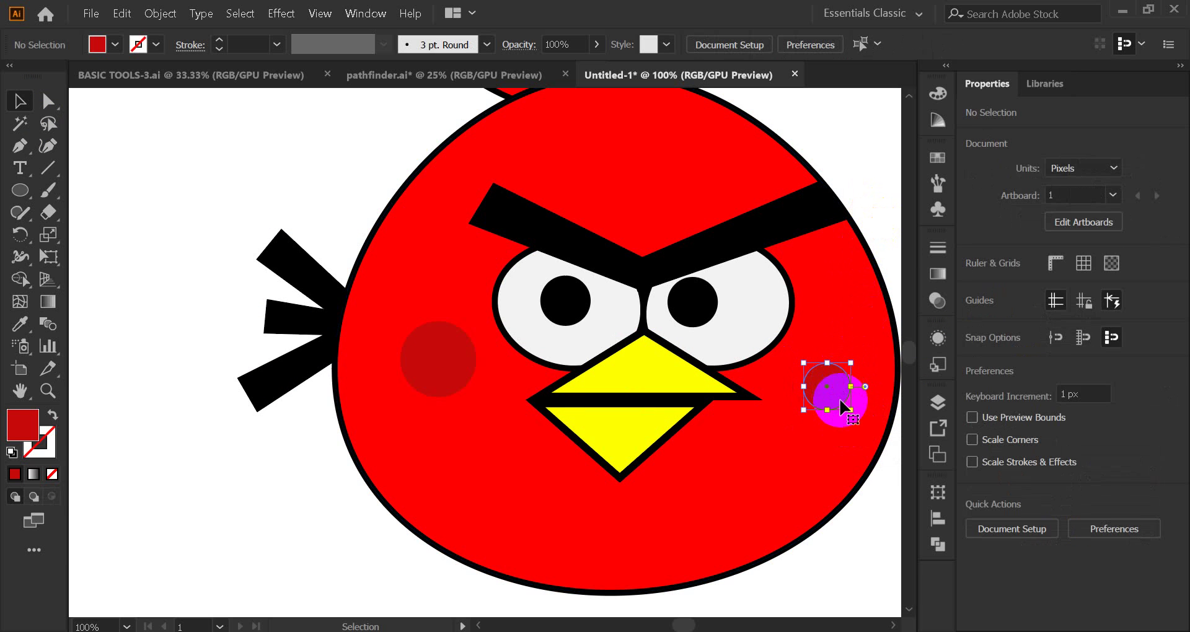
click(854, 521)
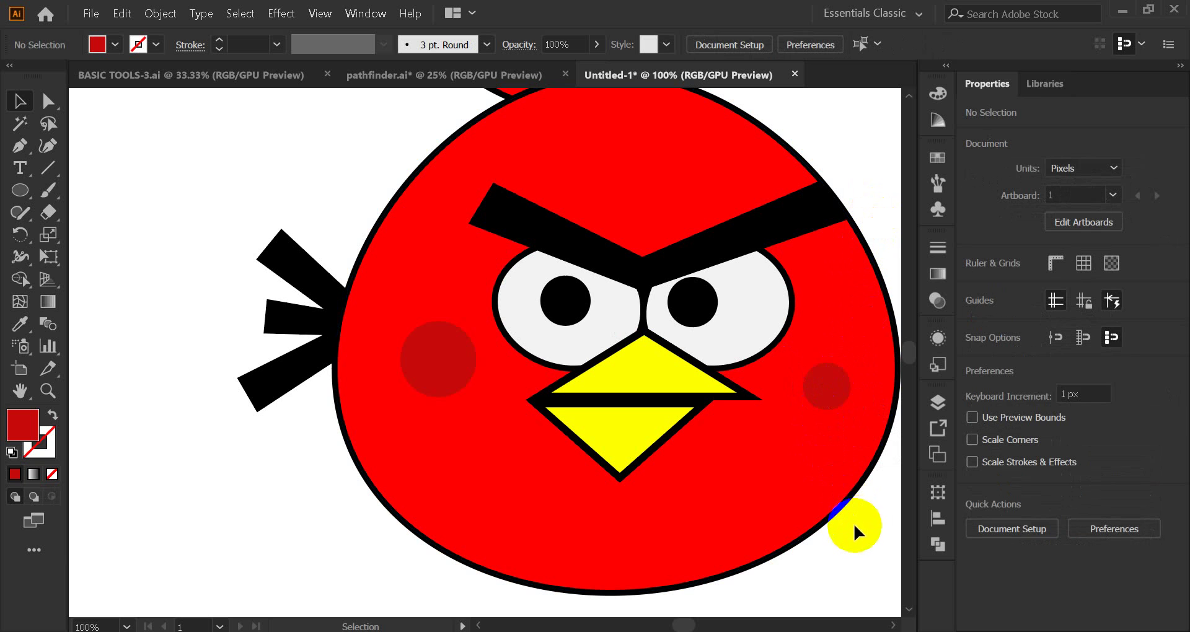
drag(810, 459, 756, 459)
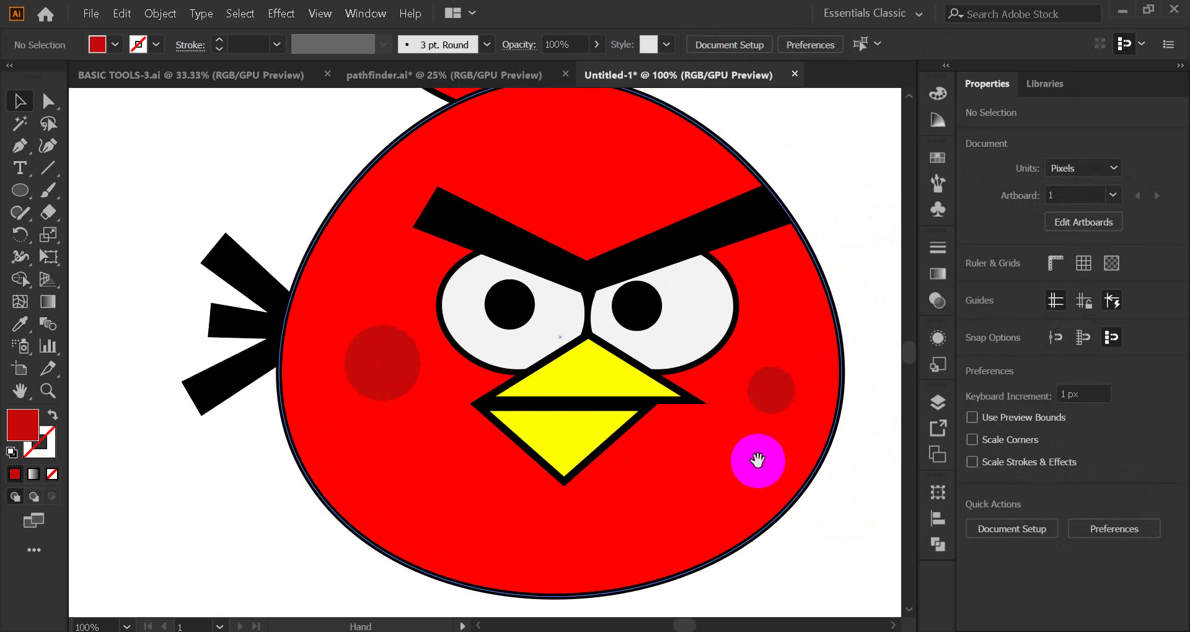
click(773, 392)
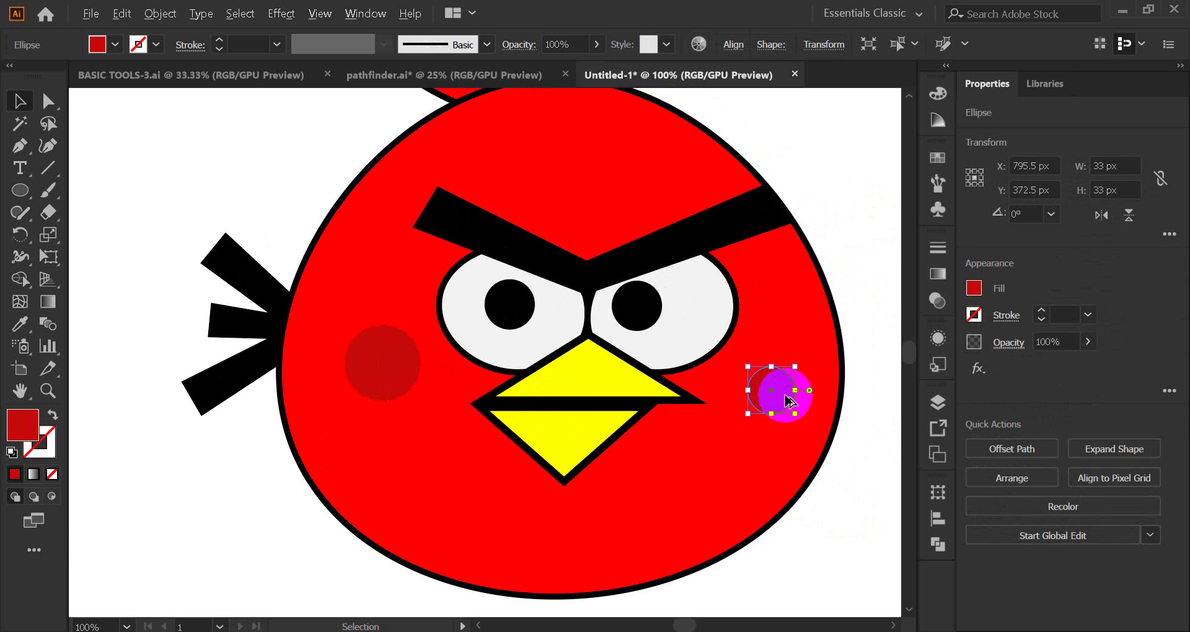
scroll(787, 396, up, 1)
drag(799, 422, 803, 426)
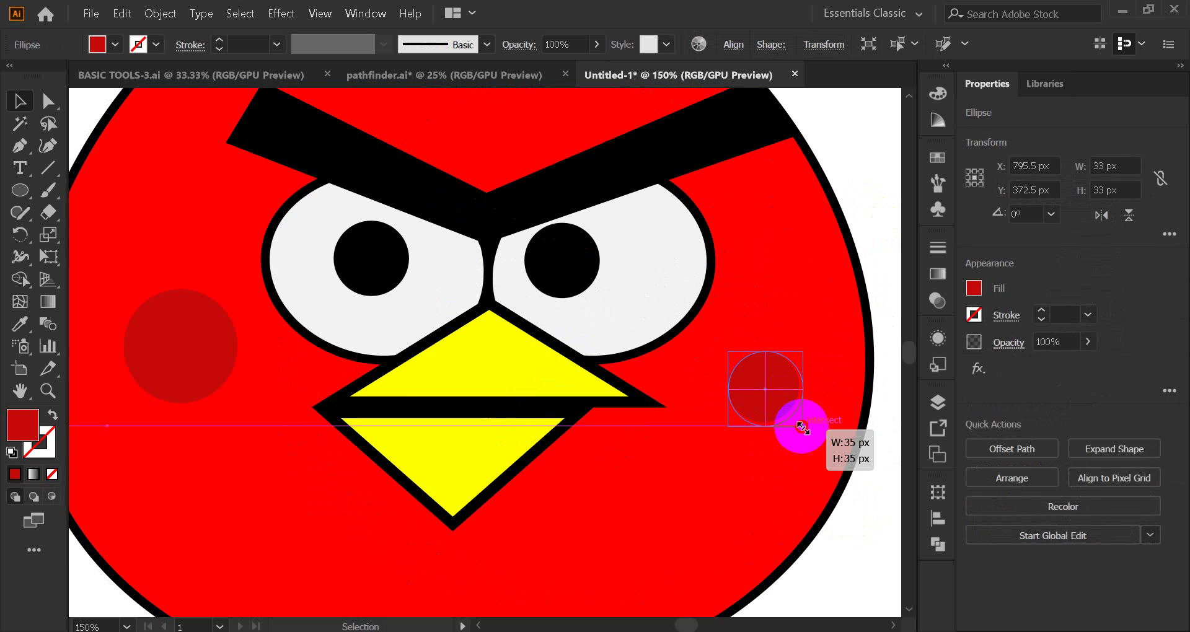
click(876, 202)
key(ctrl+1)
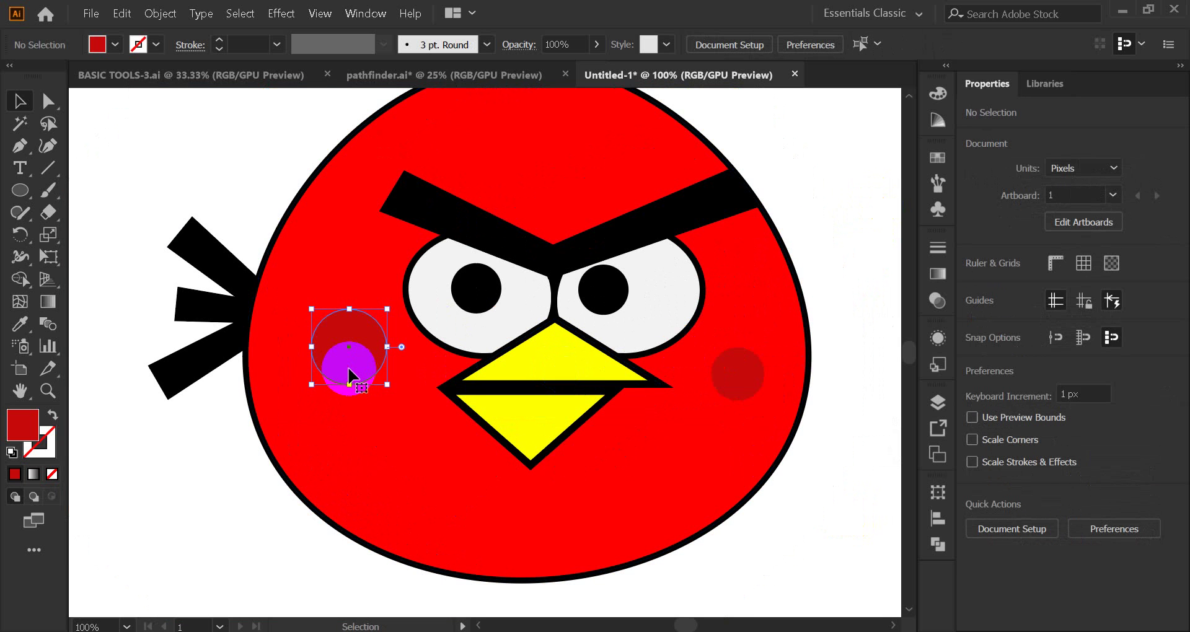
Add two small dark red freckle copies beside the left cheek spot.
mouse_move(350, 375)
mouse_down()
mouse_move(368, 466)
mouse_move(381, 469)
mouse_up()
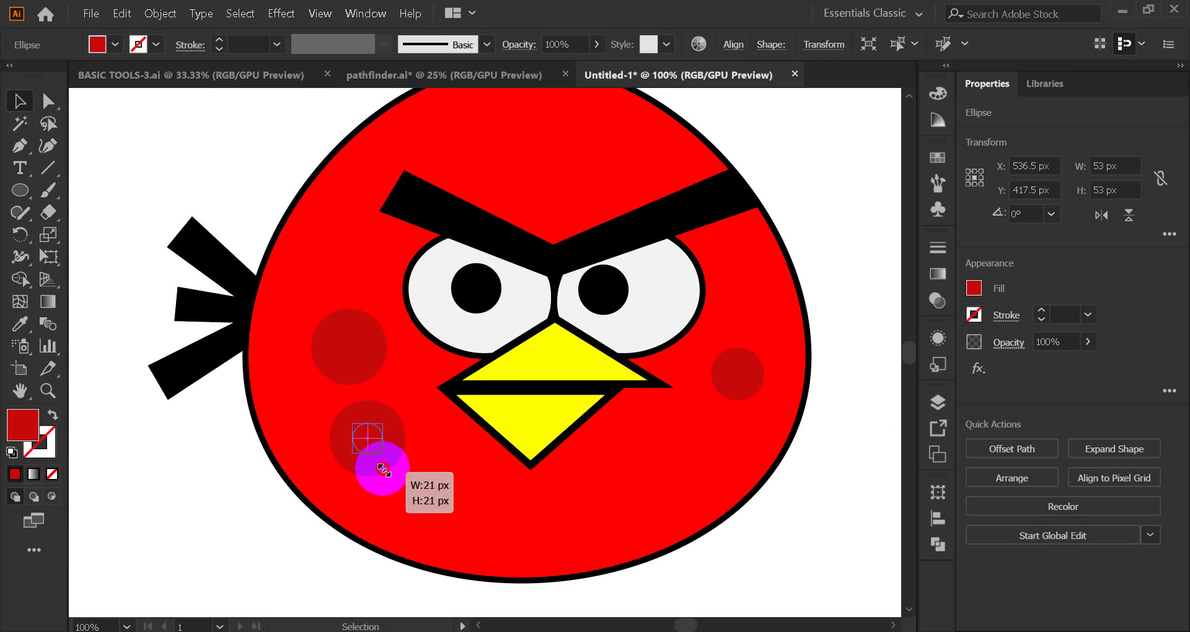
click(218, 481)
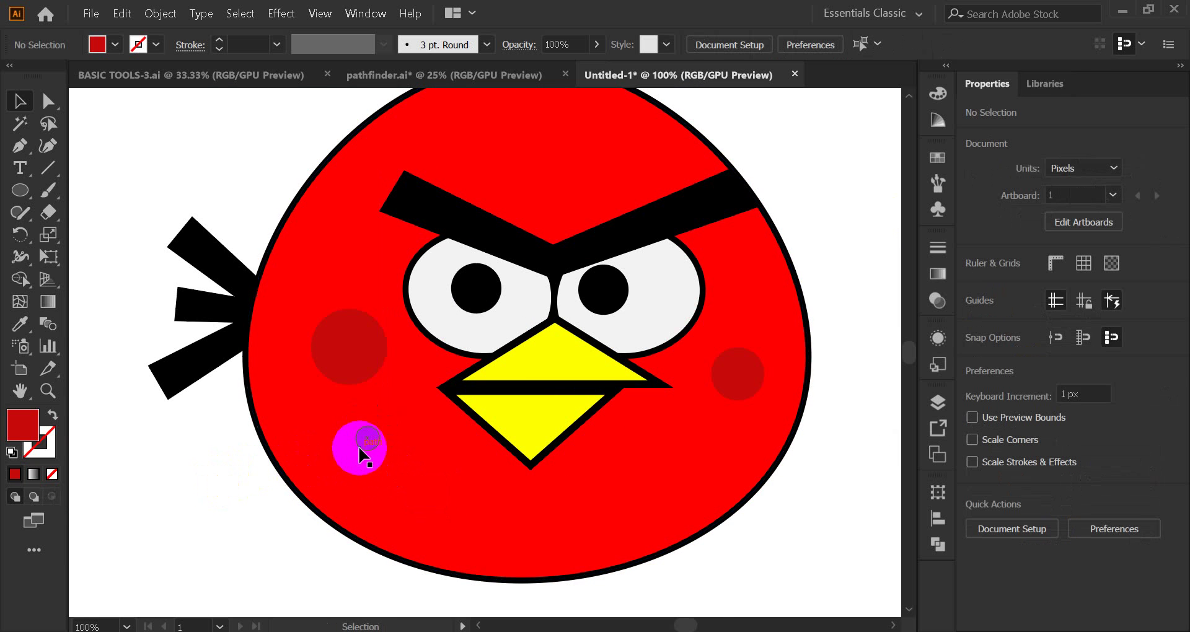
mouse_move(363, 435)
mouse_down()
mouse_move(390, 402)
mouse_move(356, 427)
mouse_move(377, 456)
mouse_move(327, 464)
mouse_move(343, 436)
mouse_up()
click(186, 464)
click(346, 355)
mouse_move(345, 356)
mouse_down()
mouse_move(329, 359)
mouse_move(372, 382)
mouse_move(322, 351)
mouse_up()
click(220, 443)
drag(375, 397, 379, 388)
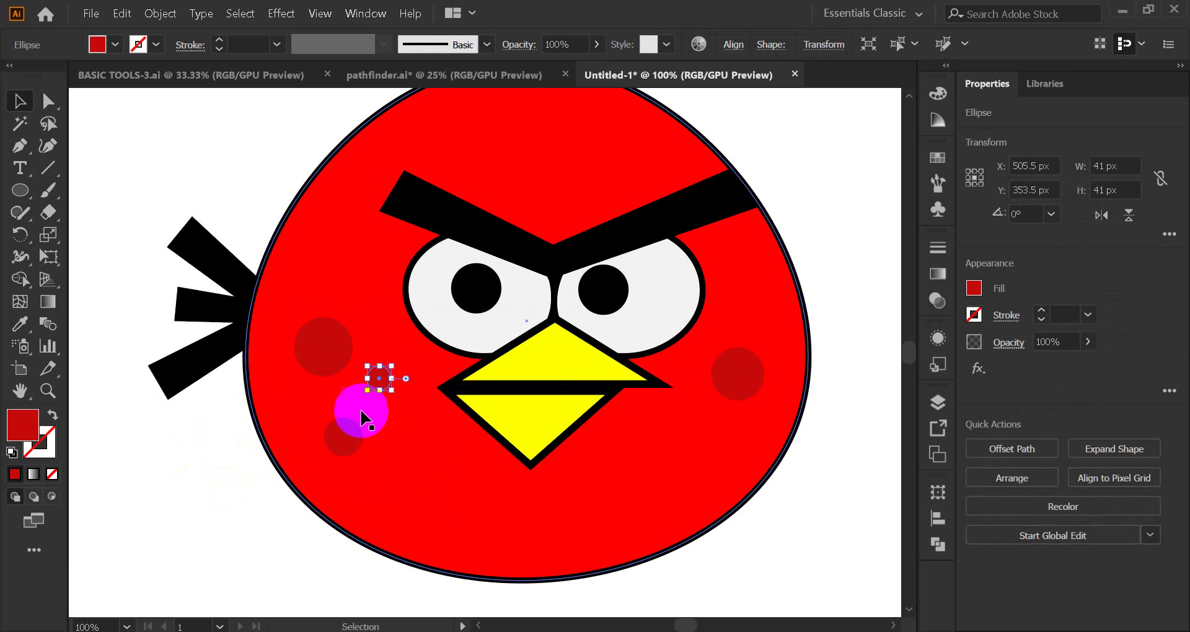
drag(348, 431, 350, 428)
click(861, 218)
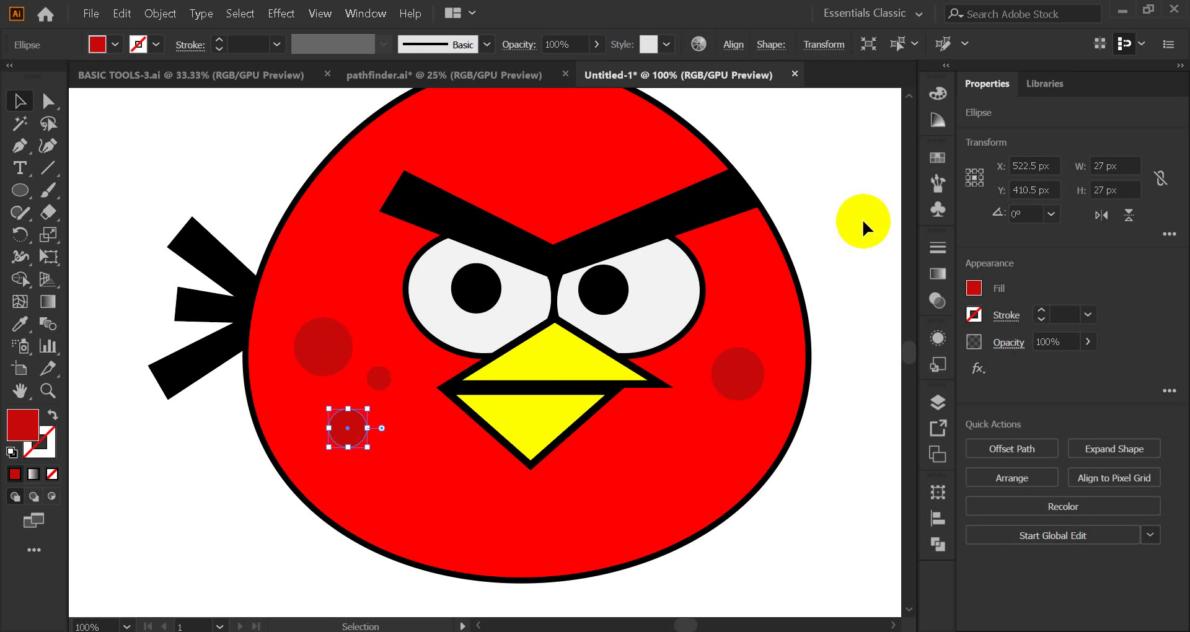
scroll(701, 260, down, 3)
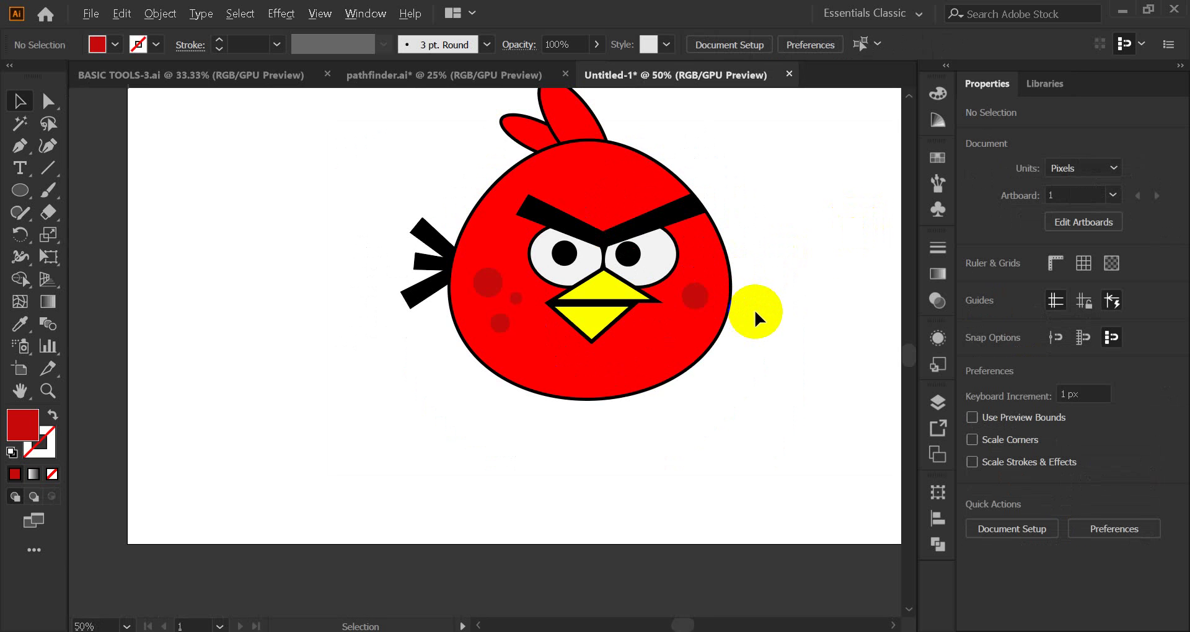
Draw a wide ellipse, about 306 × 148 px, overlapping the bottom of the bird's body.
scroll(763, 313, up, 1)
drag(672, 388, 638, 389)
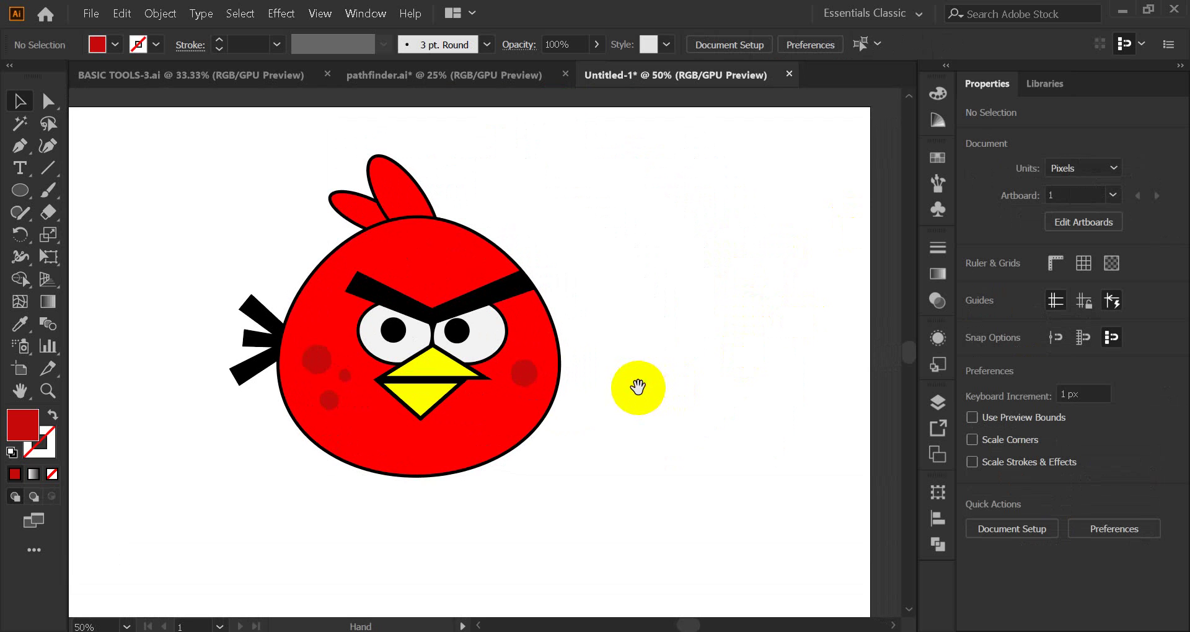
drag(345, 541, 559, 425)
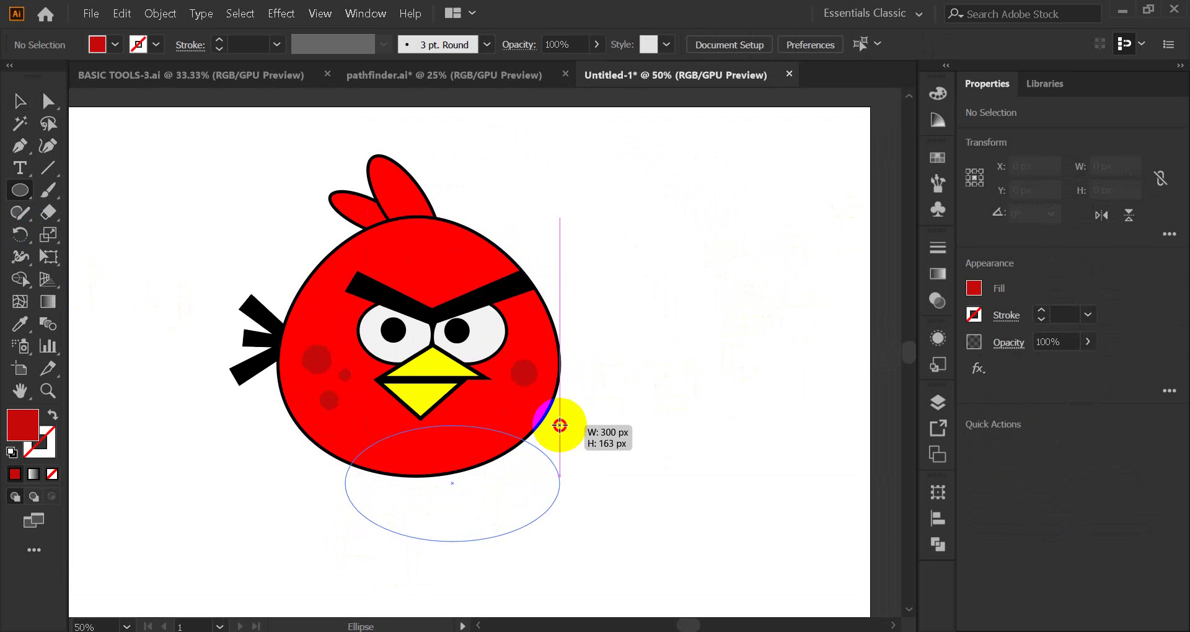
drag(560, 425, 564, 436)
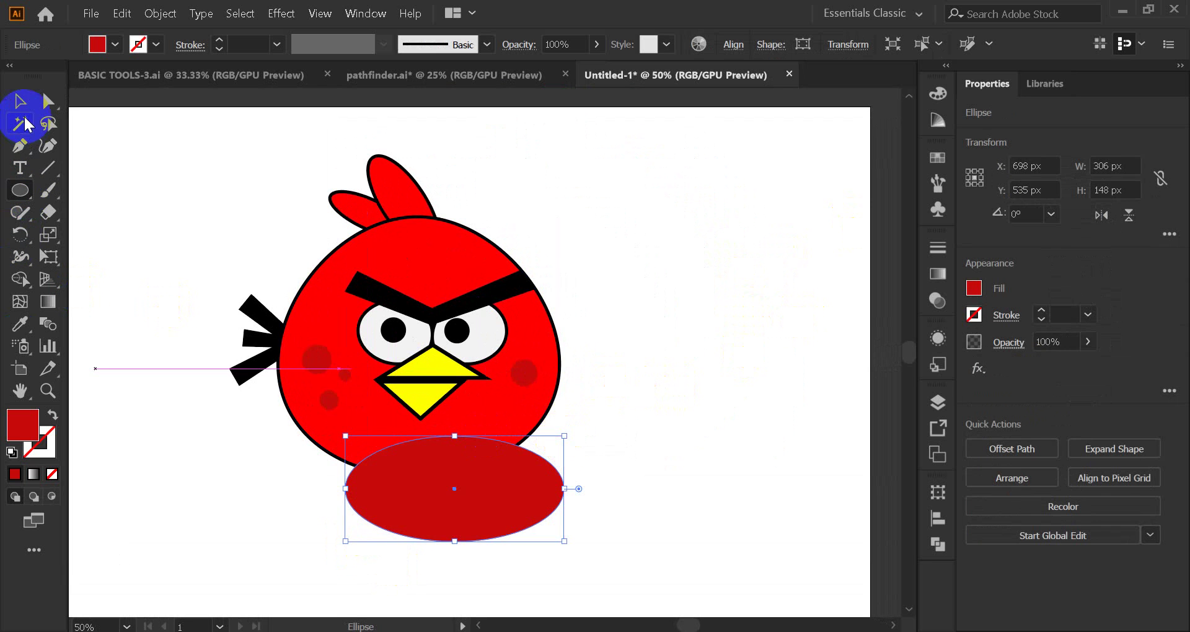
click(21, 103)
drag(428, 520, 409, 515)
click(646, 446)
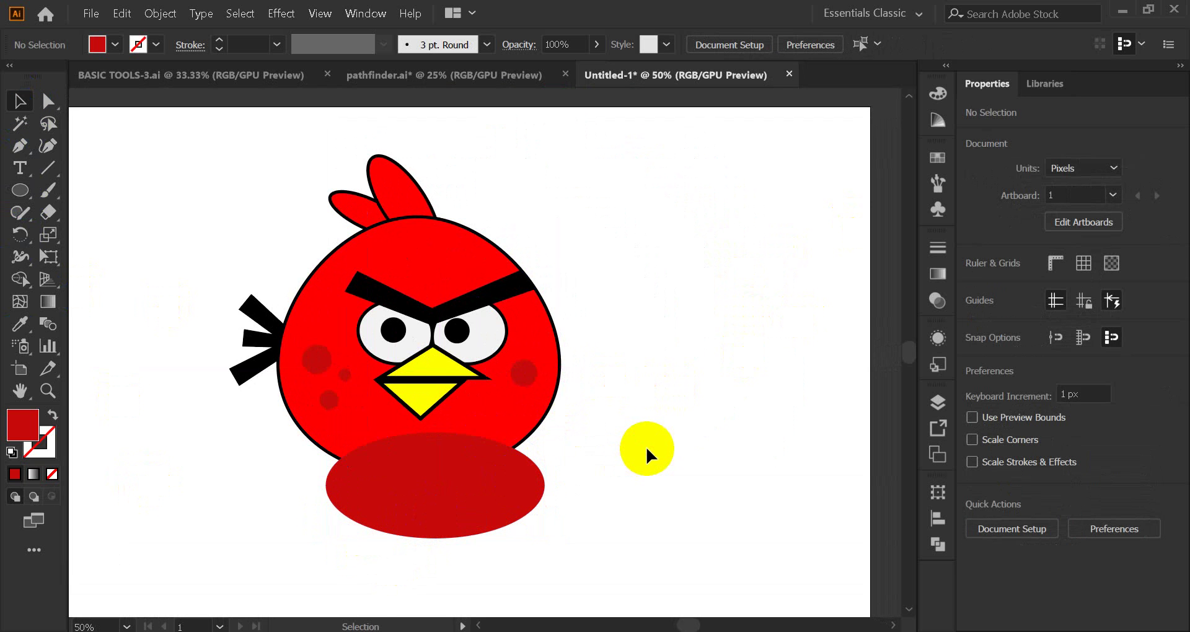
click(479, 408)
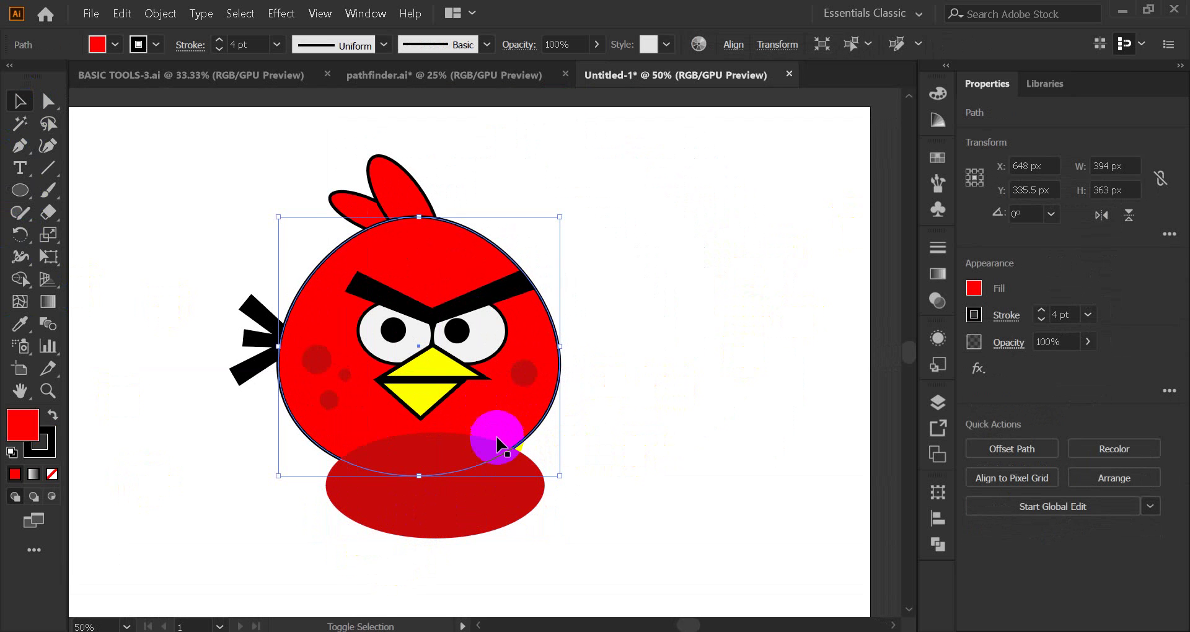
Copy the body's style onto the ellipse and set its fill to dark red #ce1515.
shift+click(467, 503)
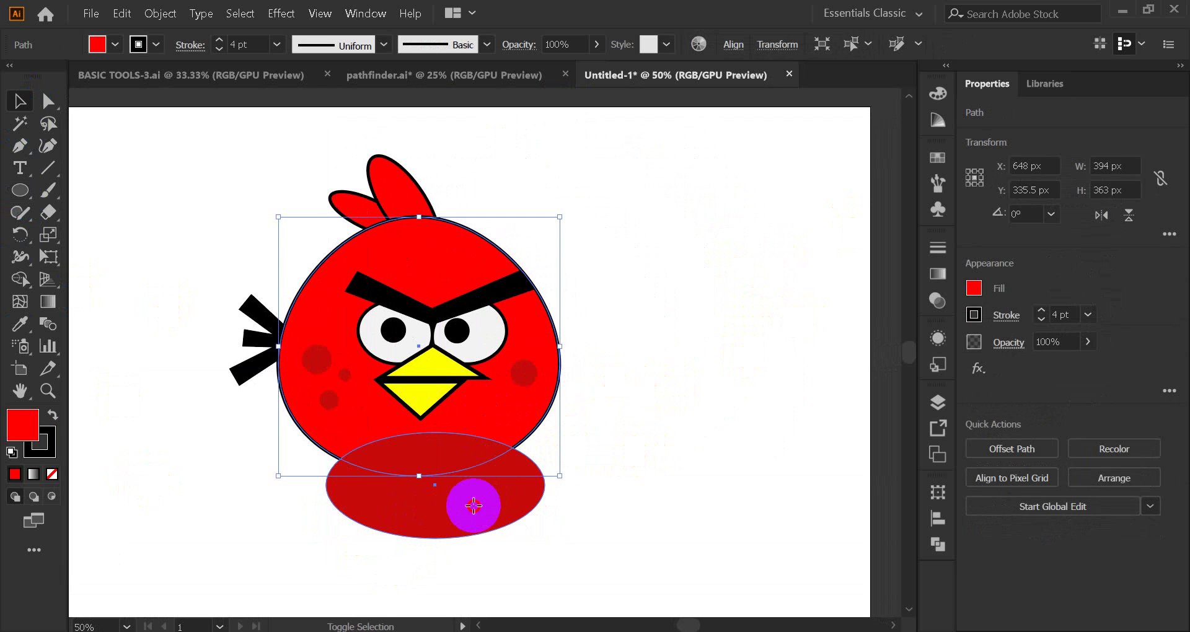
click(936, 544)
click(683, 455)
click(434, 531)
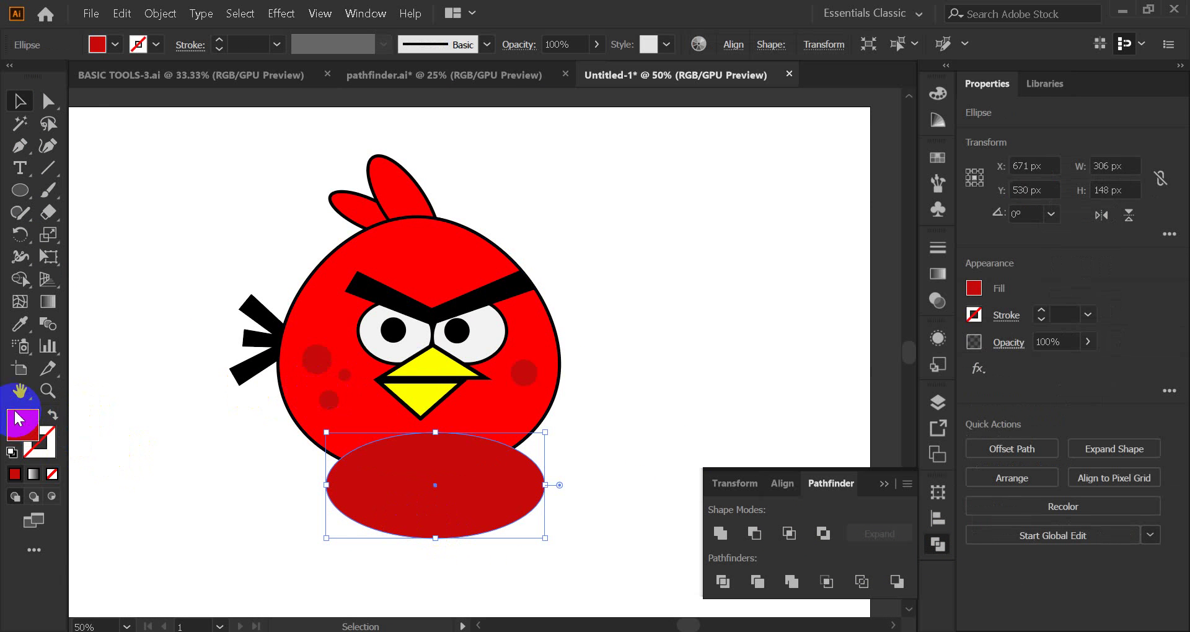
click(21, 323)
click(353, 411)
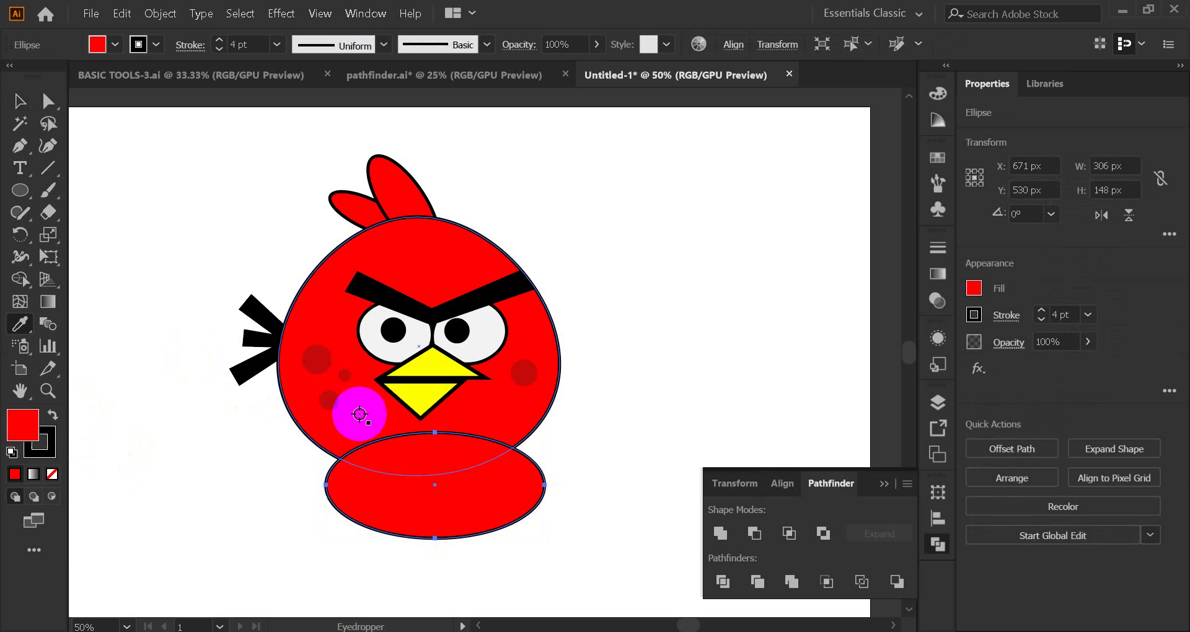
double_click(20, 434)
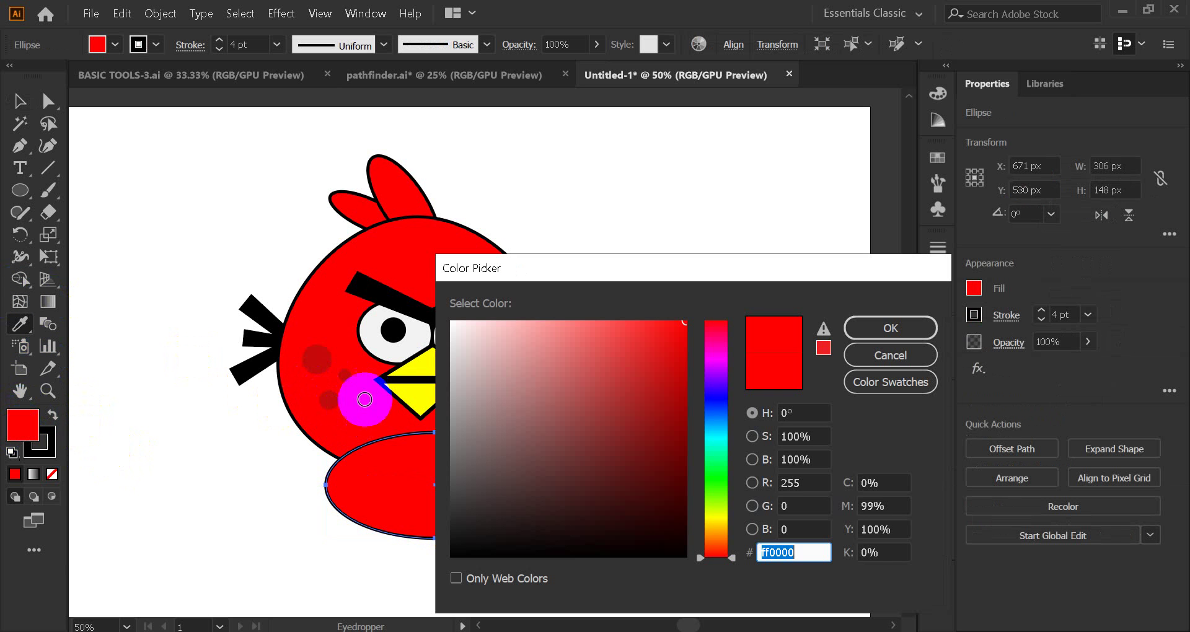
click(662, 366)
click(890, 329)
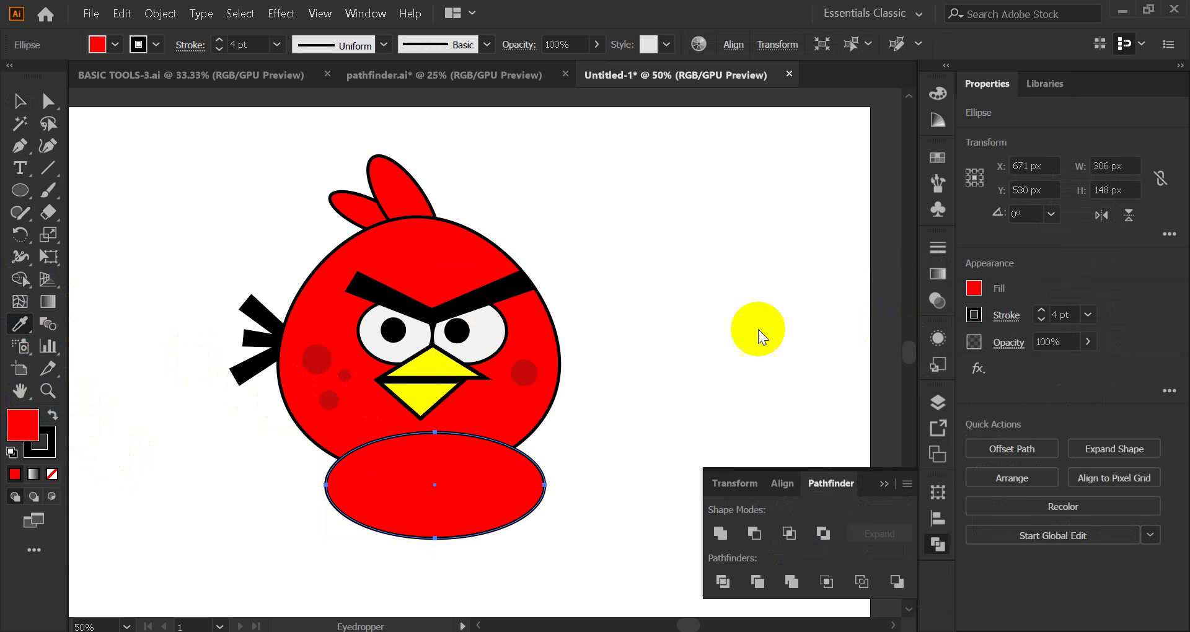
Divide the ellipse and the body circle with Pathfinder Divide.
click(19, 100)
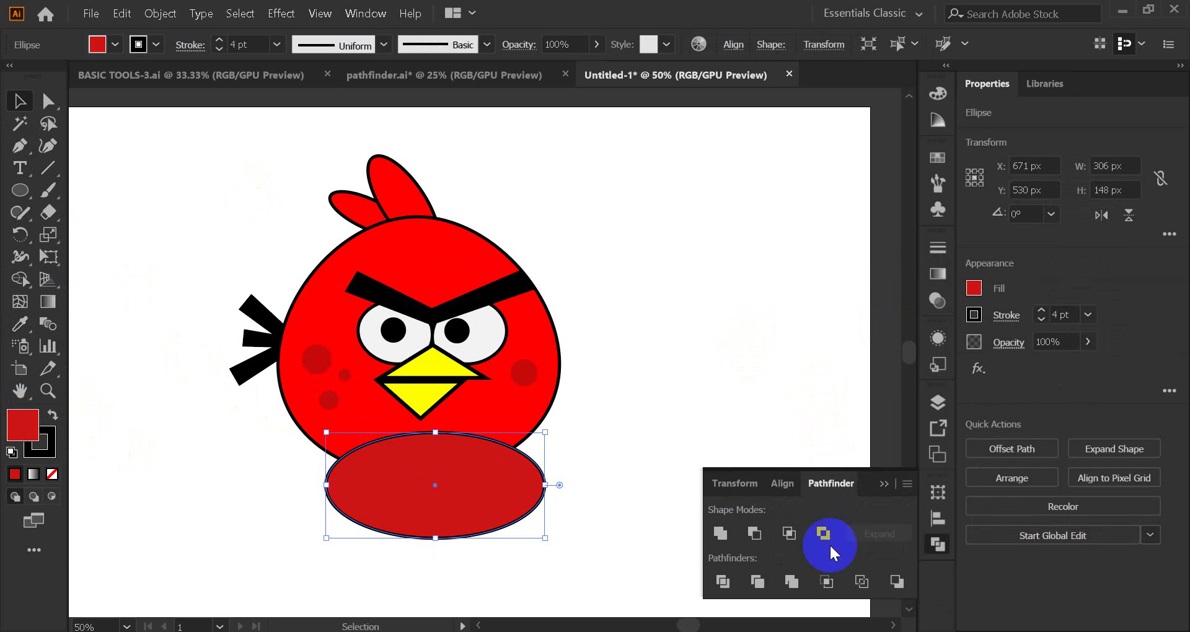
click(741, 585)
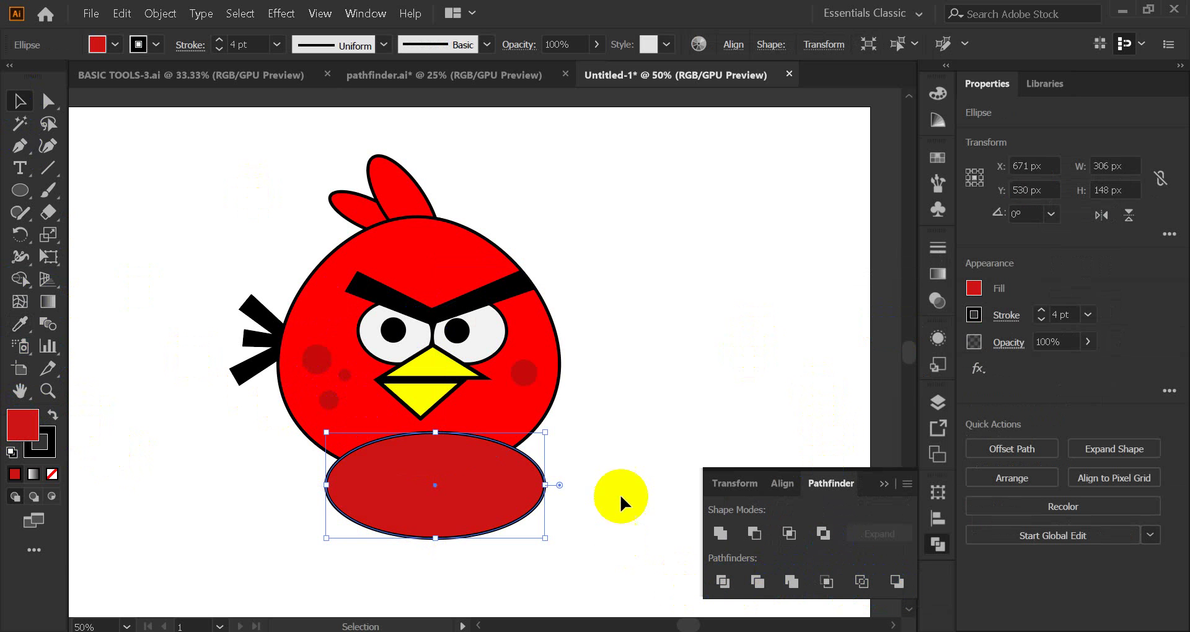
shift+click(449, 490)
shift+click(481, 467)
shift+click(501, 409)
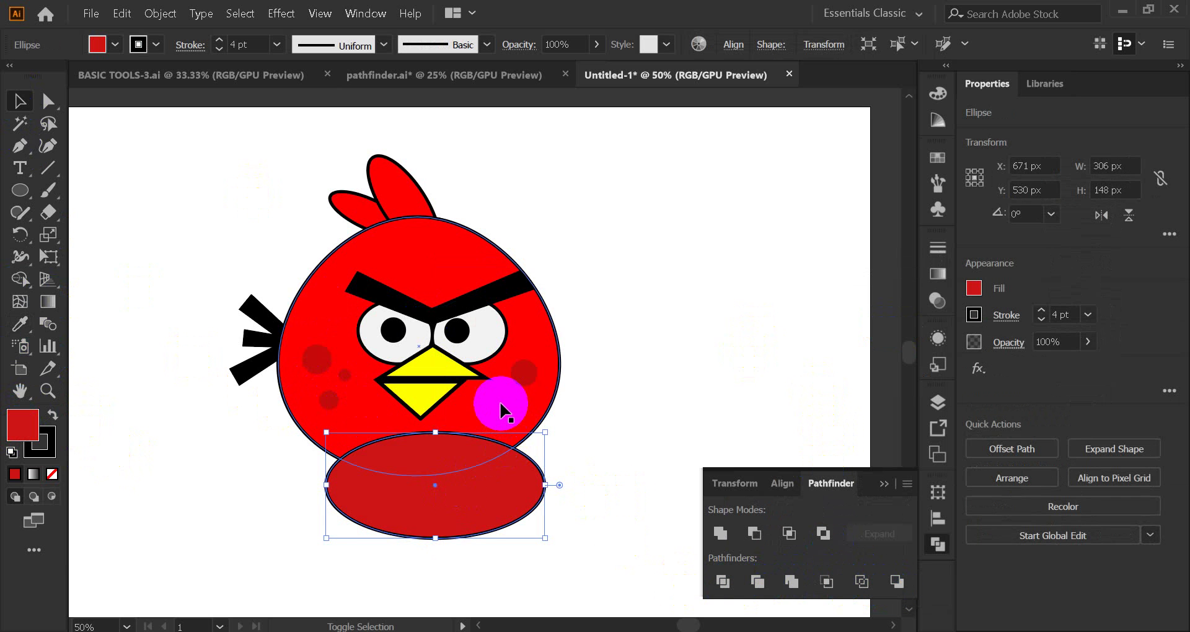
click(723, 581)
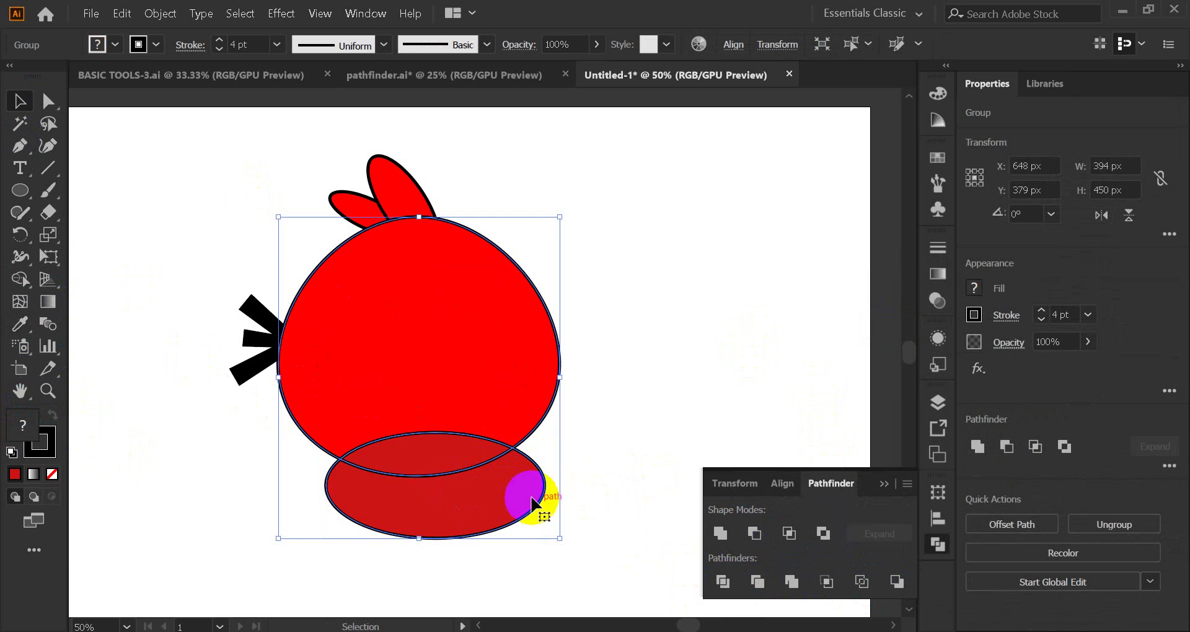
Ungroup the divided pieces and delete the leftover lower ellipse piece.
right_click(434, 437)
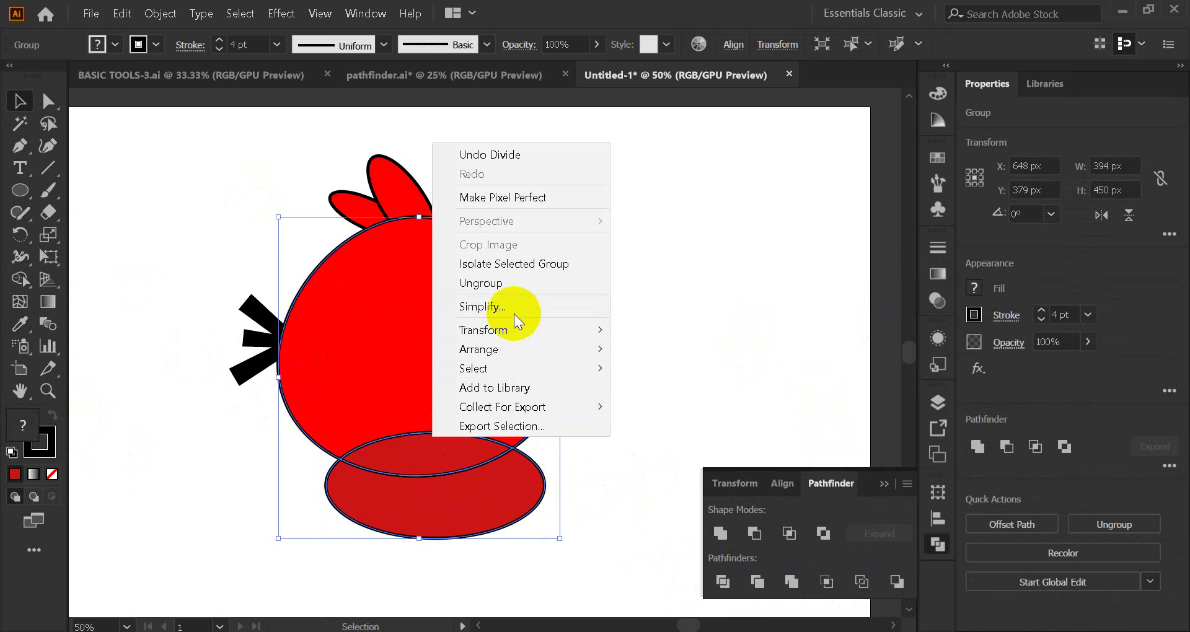
click(507, 282)
click(567, 465)
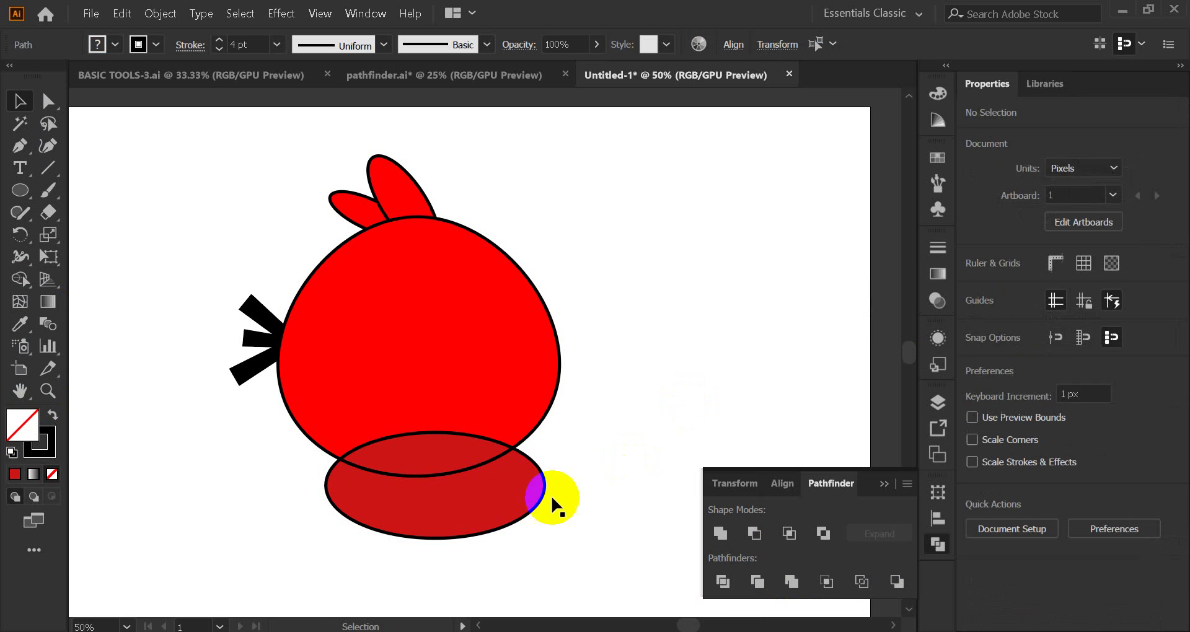
click(473, 500)
key(Delete)
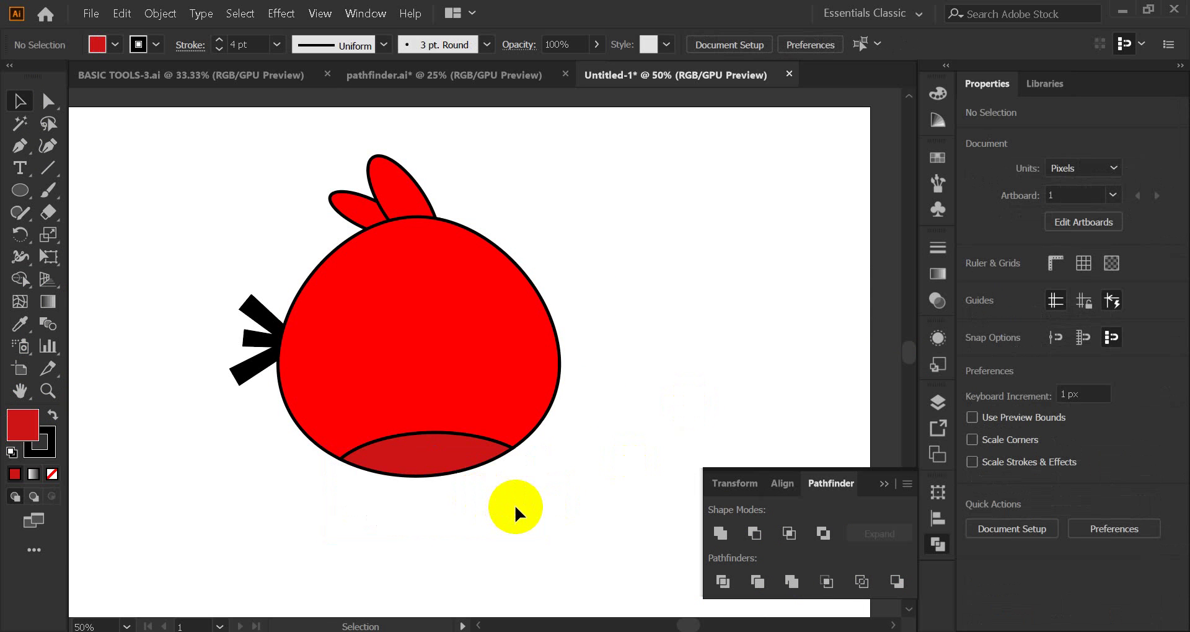
Send the red body backward, then forward one step so the face shows in front.
click(406, 389)
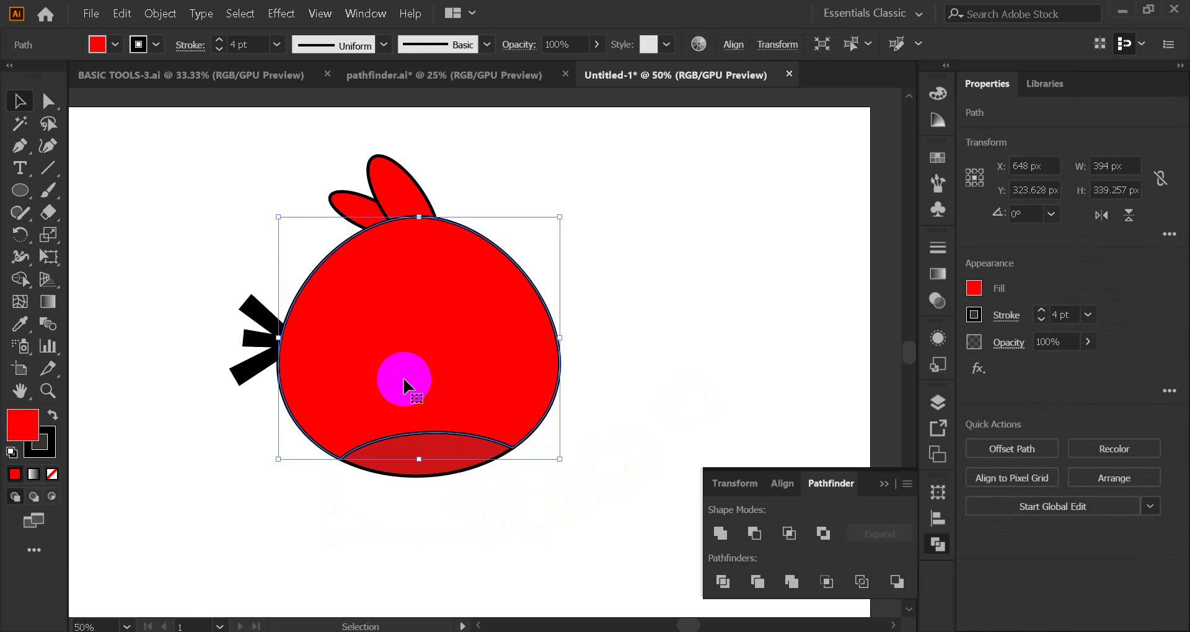
right_click(404, 376)
mouse_move(493, 292)
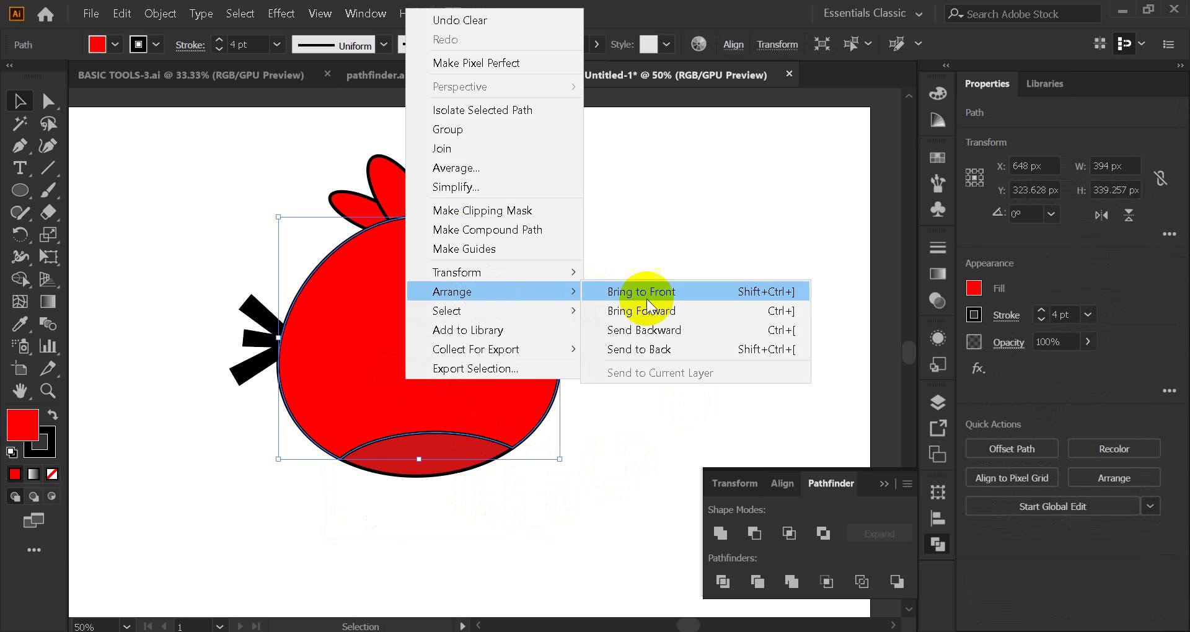
click(644, 330)
click(688, 330)
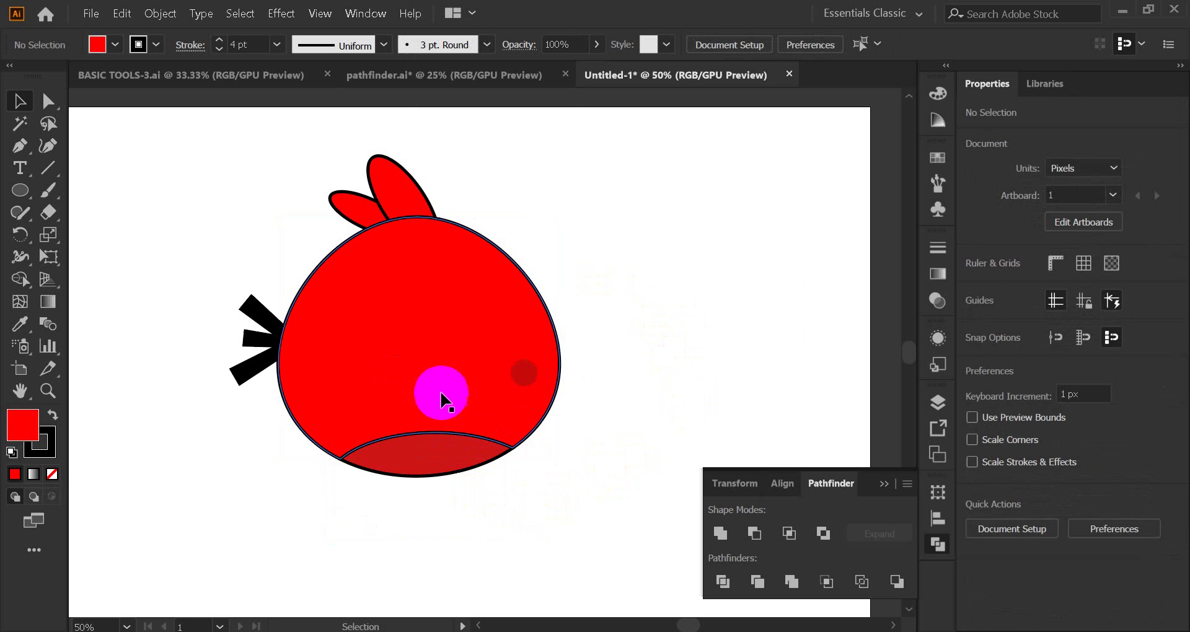
click(443, 400)
right_click(439, 388)
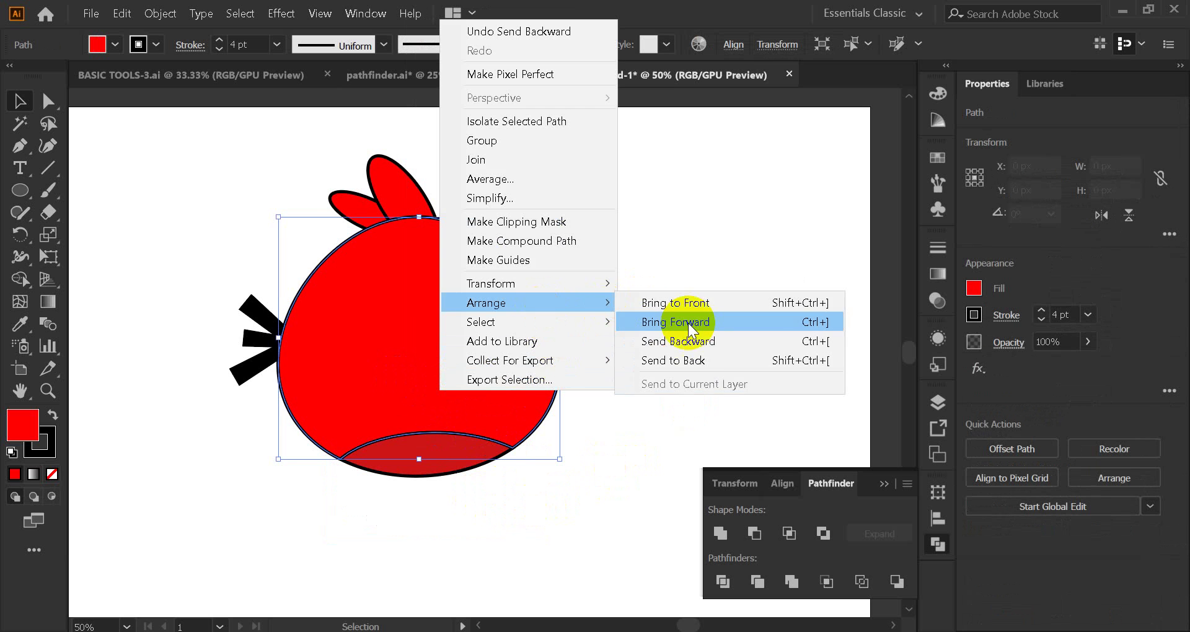
click(687, 322)
click(683, 330)
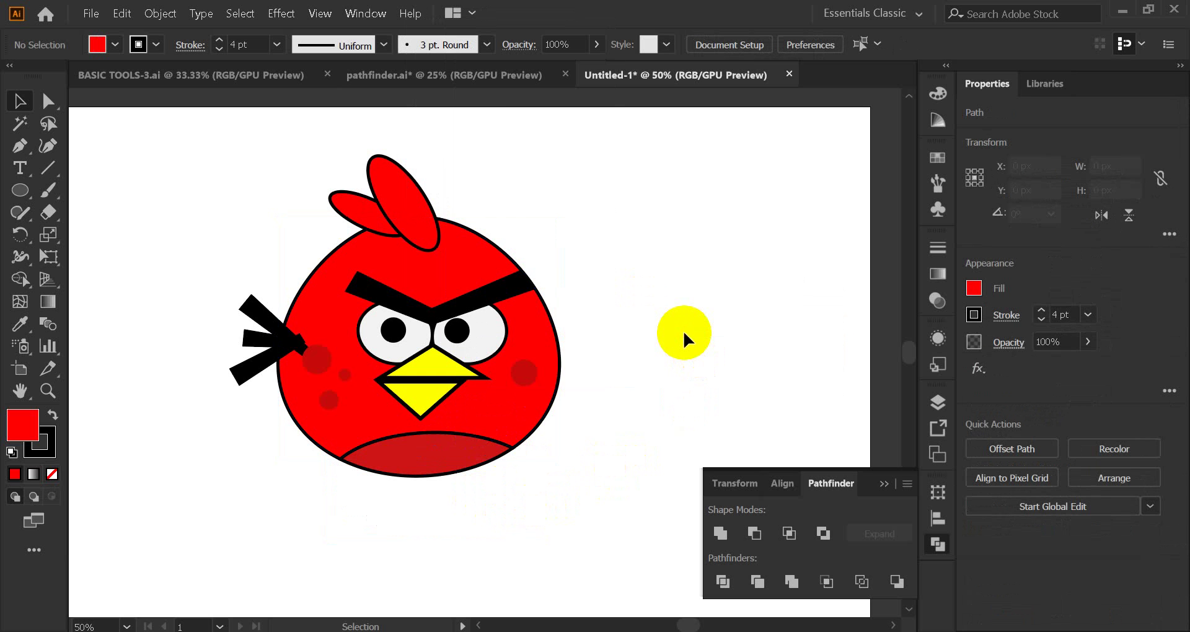
Send the crest and tail feathers to the back, behind the body.
click(273, 359)
shift+click(409, 197)
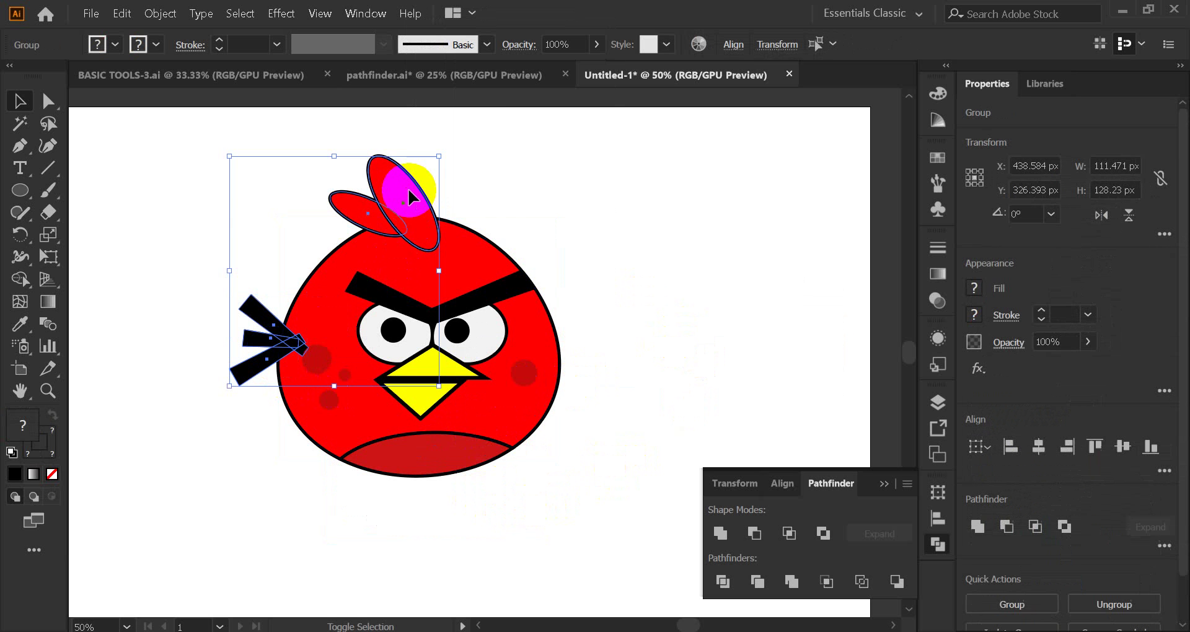
drag(408, 193, 461, 203)
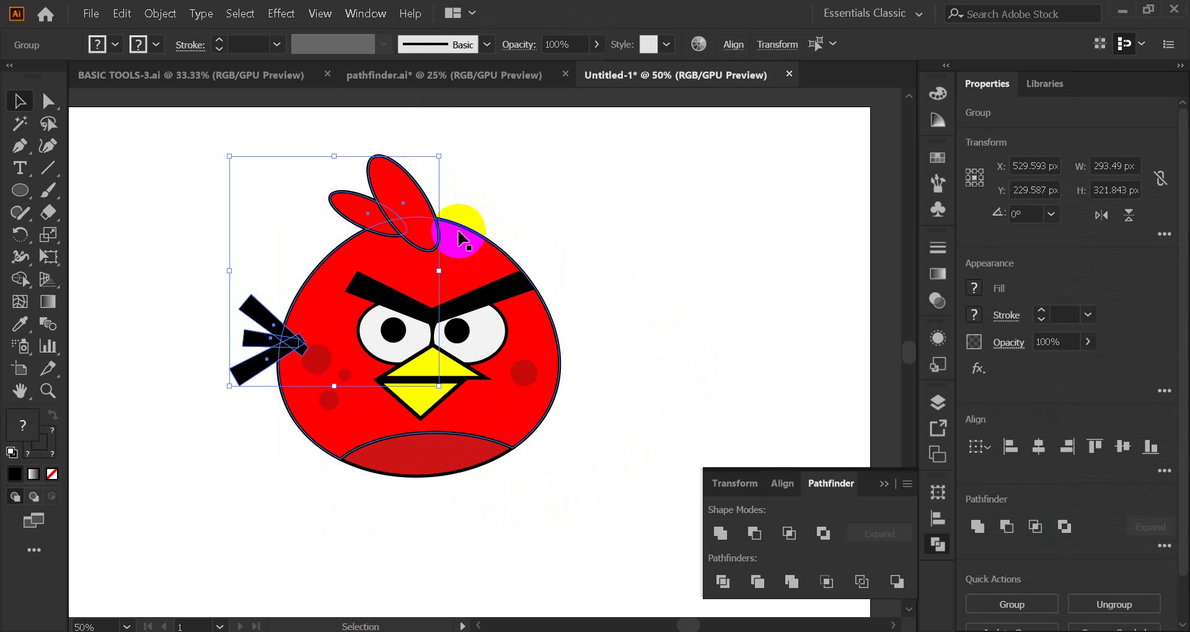
right_click(411, 202)
mouse_move(459, 389)
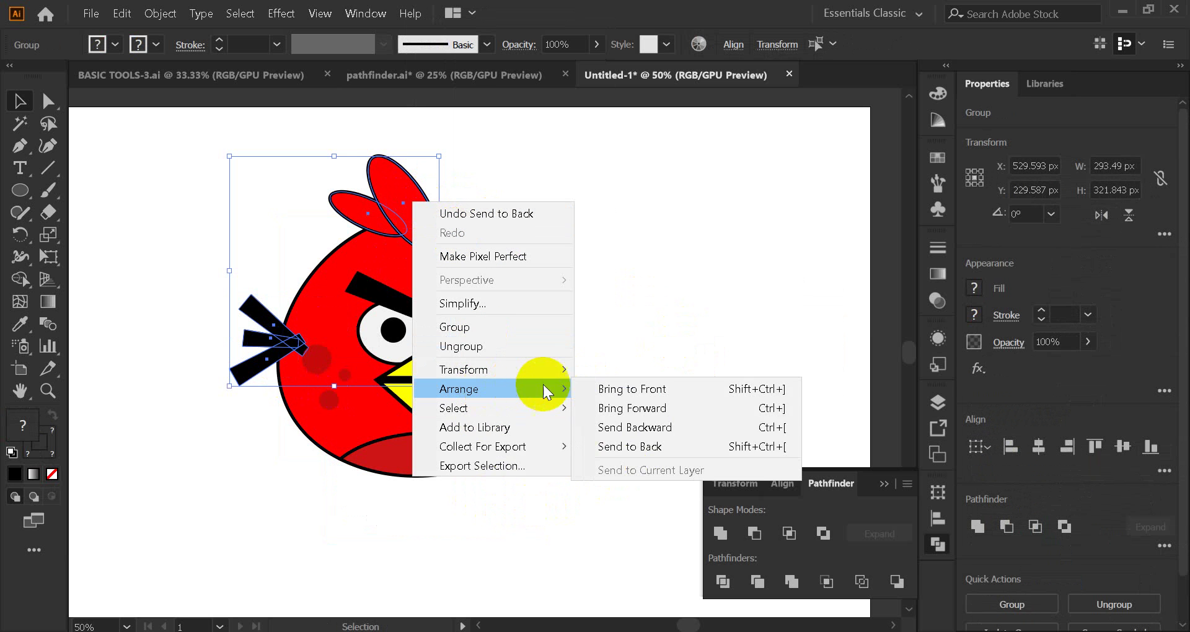
click(629, 446)
click(687, 338)
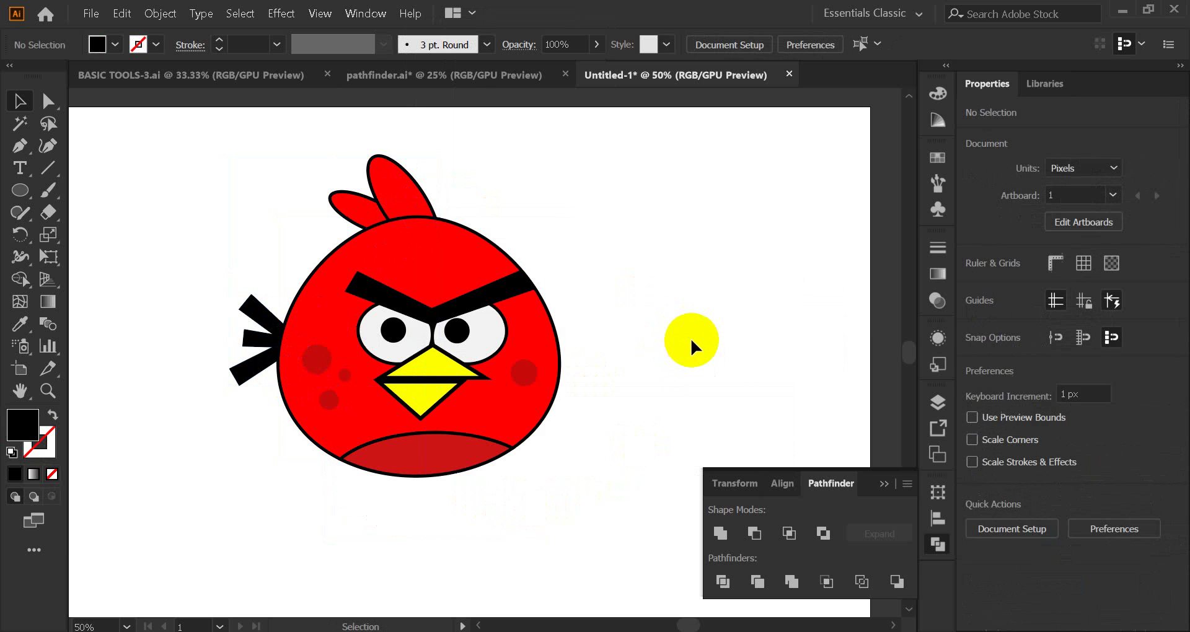
Fill the dark-red belly band with an orange shade and close the Pathfinder panel.
click(449, 464)
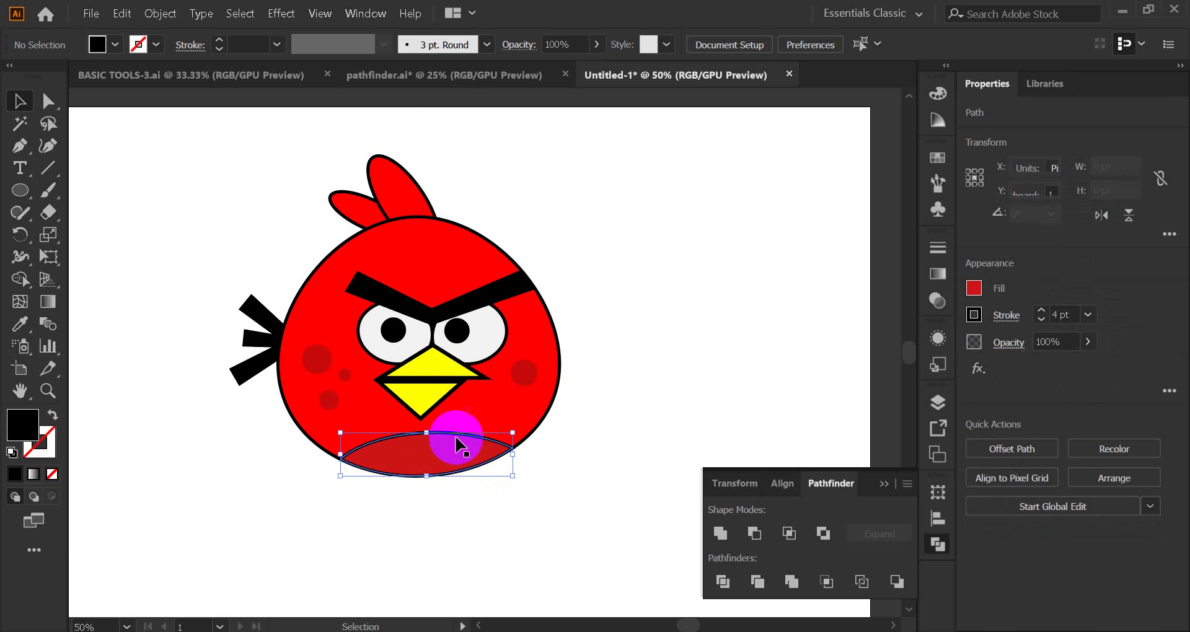
double_click(30, 419)
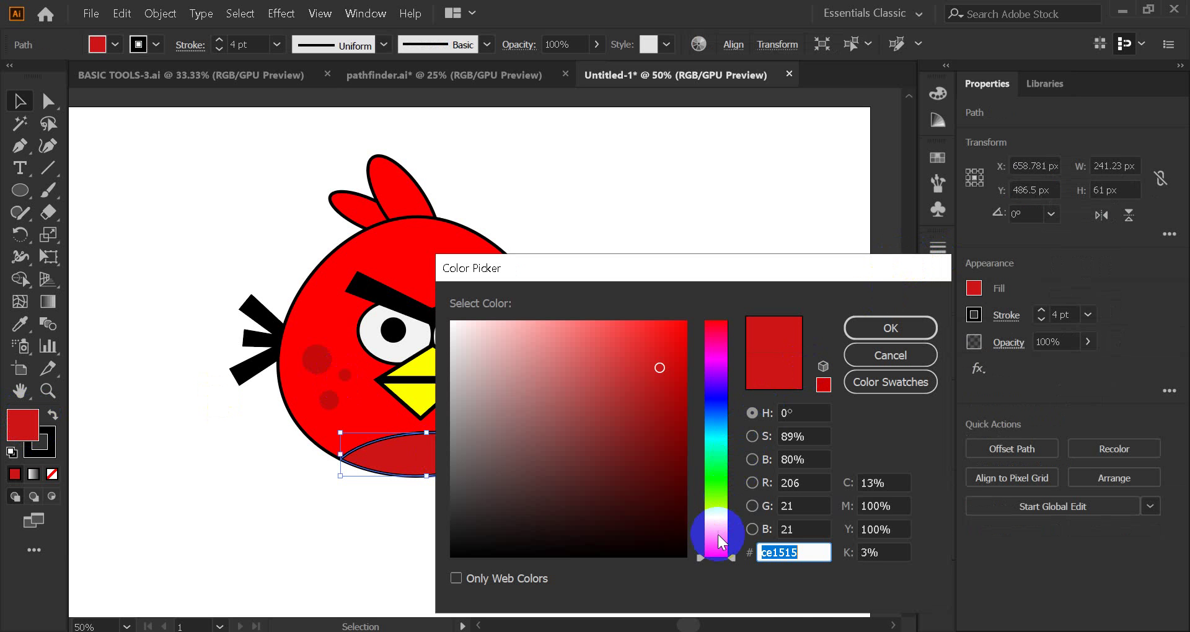
drag(717, 535, 715, 537)
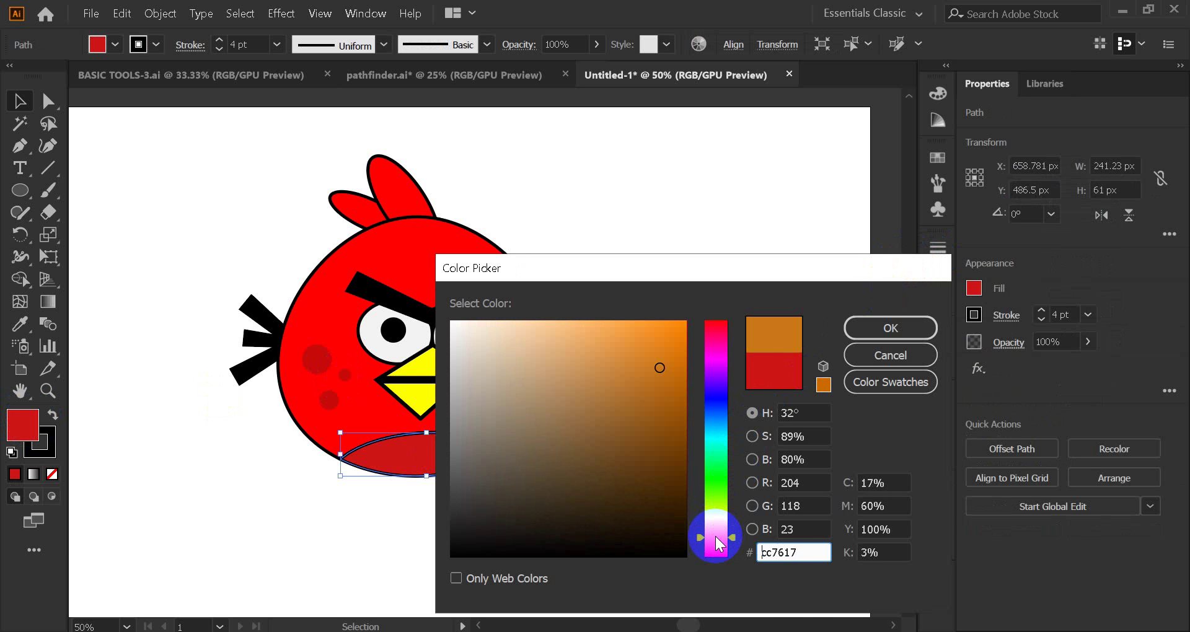
drag(667, 375, 669, 333)
click(865, 326)
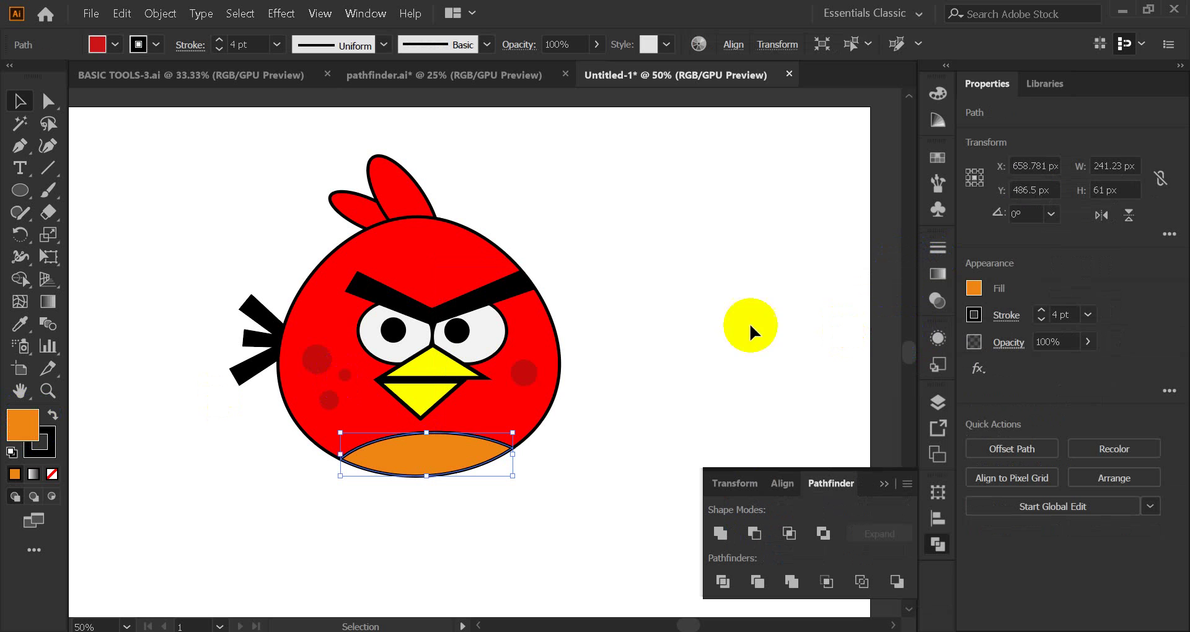
click(649, 243)
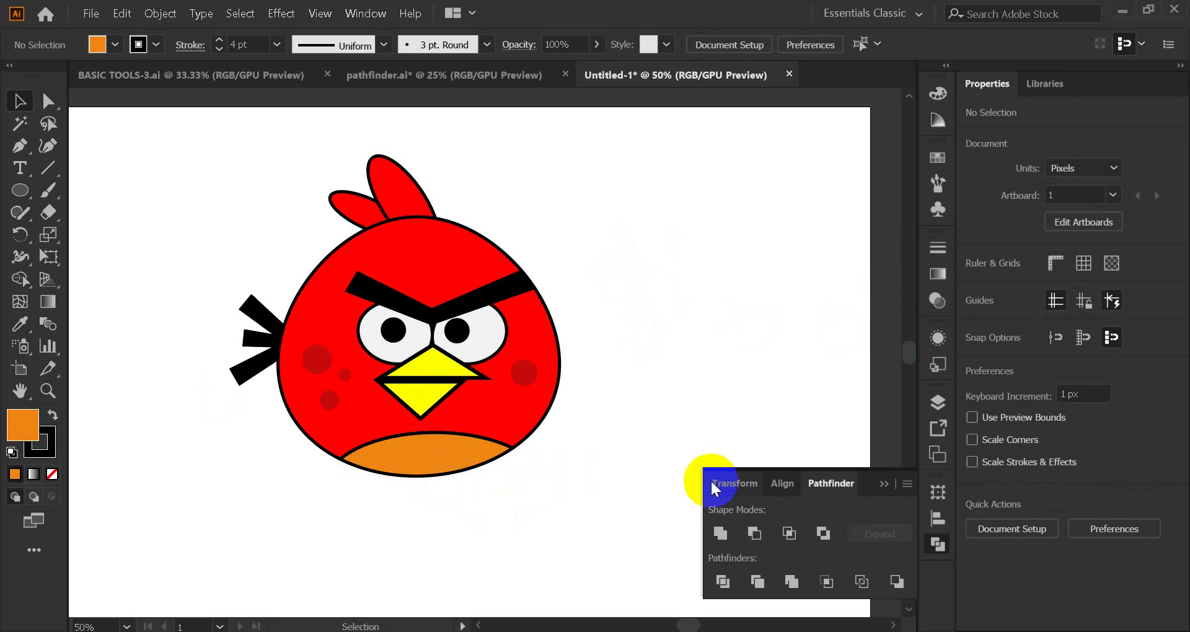
click(883, 484)
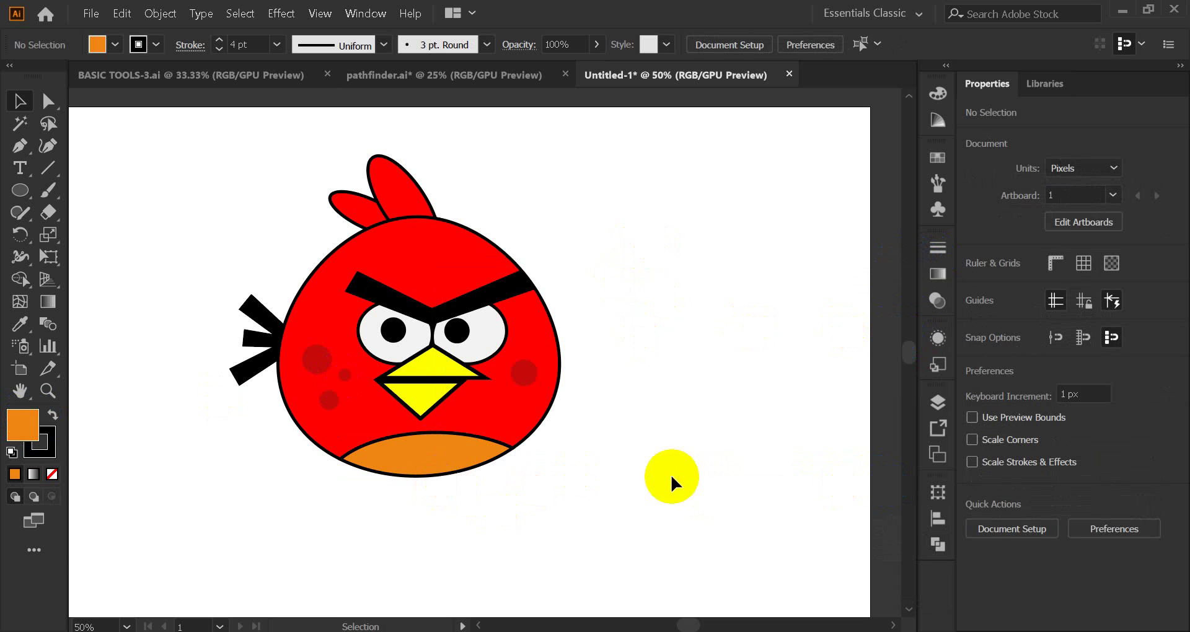
Recolour the belly band to a lighter peach, #f4be89.
click(474, 479)
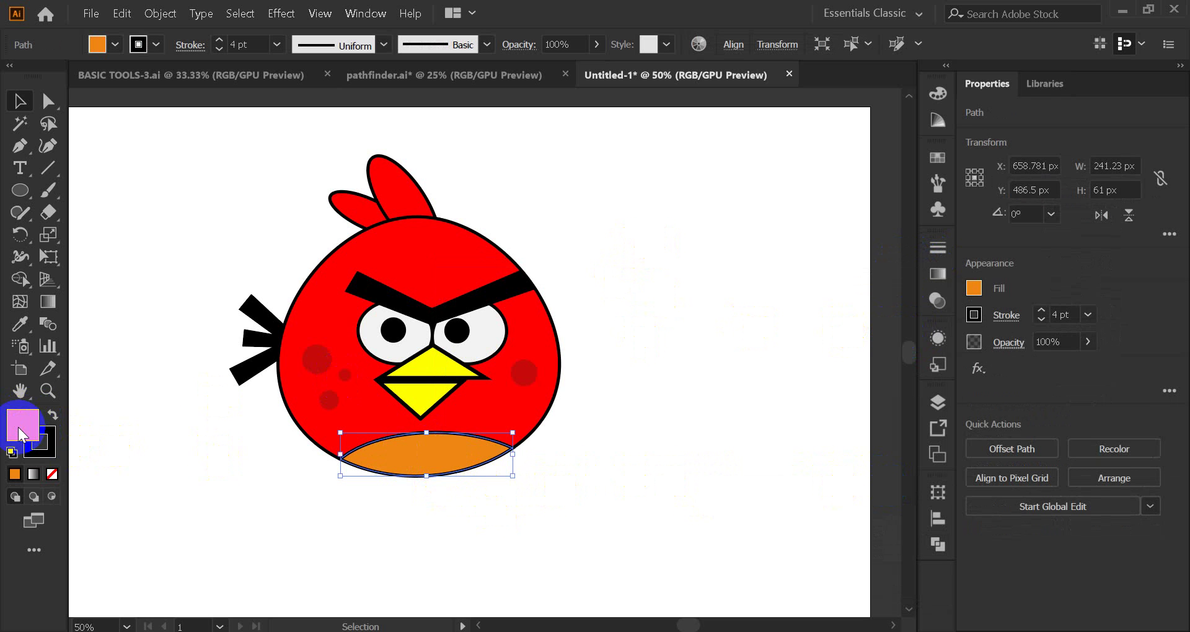
double_click(23, 425)
click(563, 336)
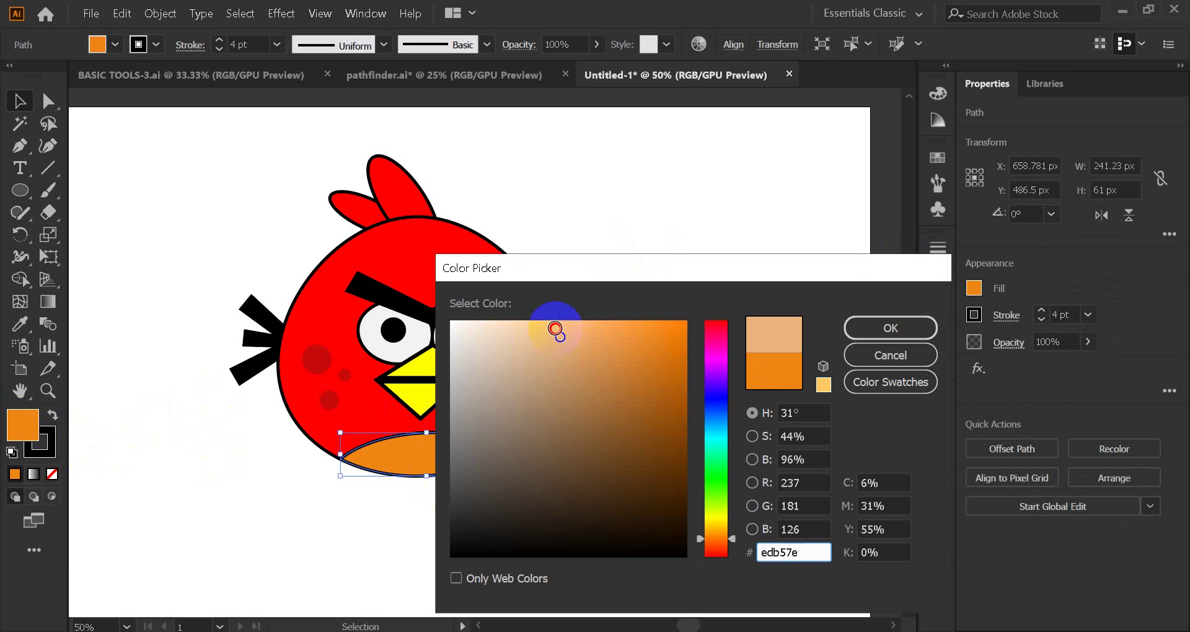
click(887, 329)
click(701, 375)
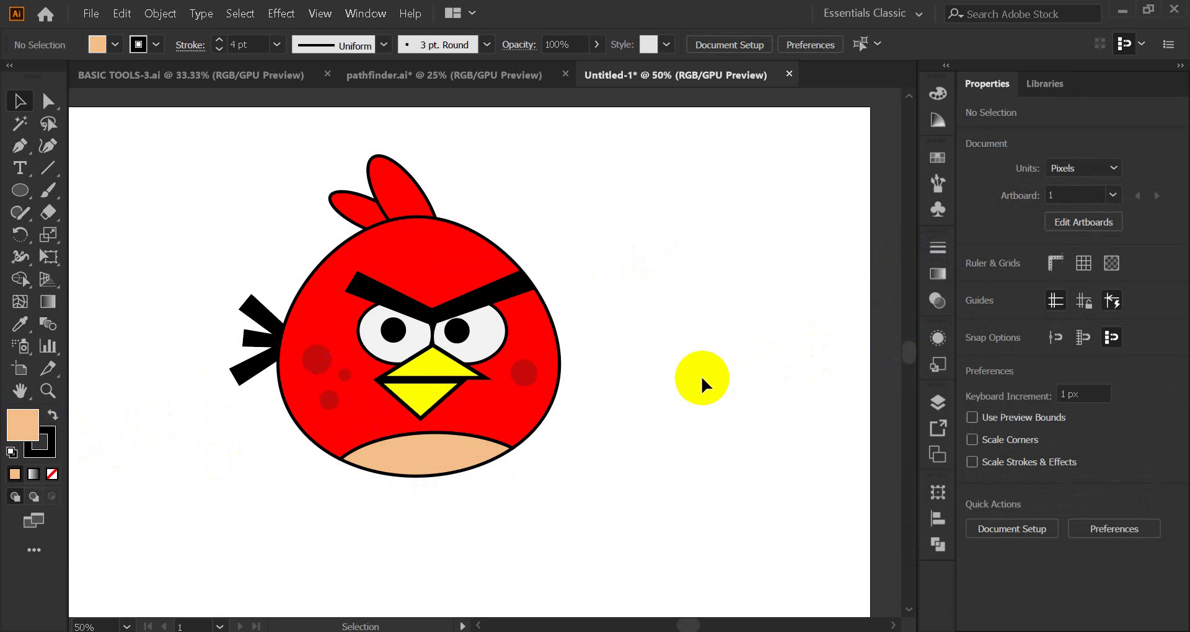
Reopen the belly's fill colour picker and cancel without changing it.
click(373, 469)
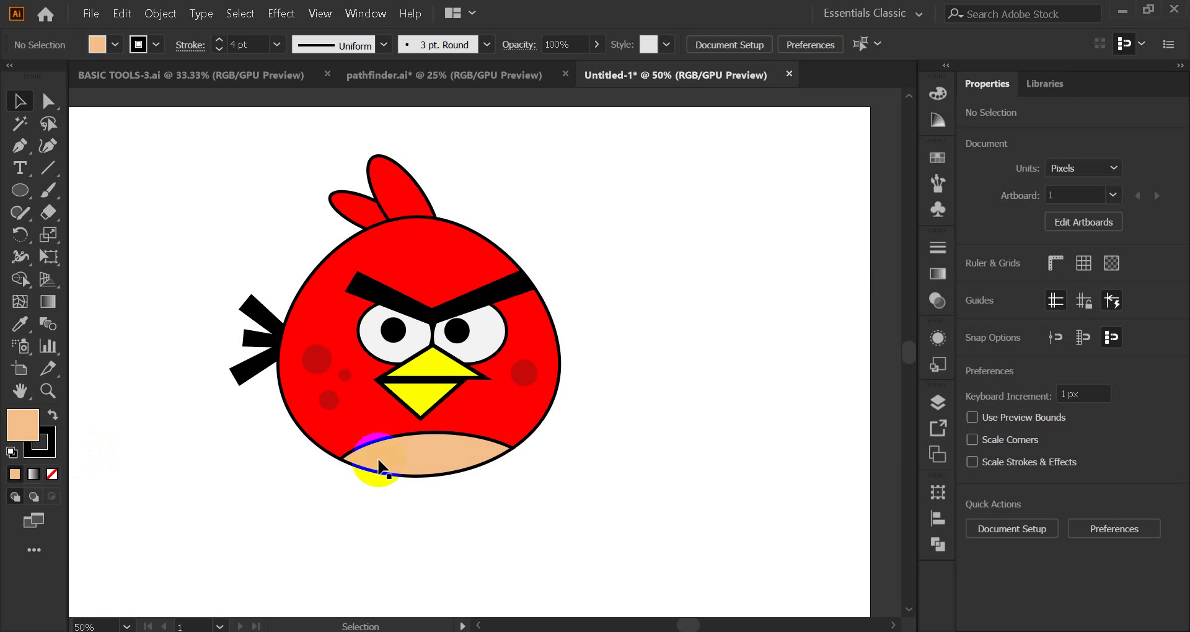
double_click(22, 424)
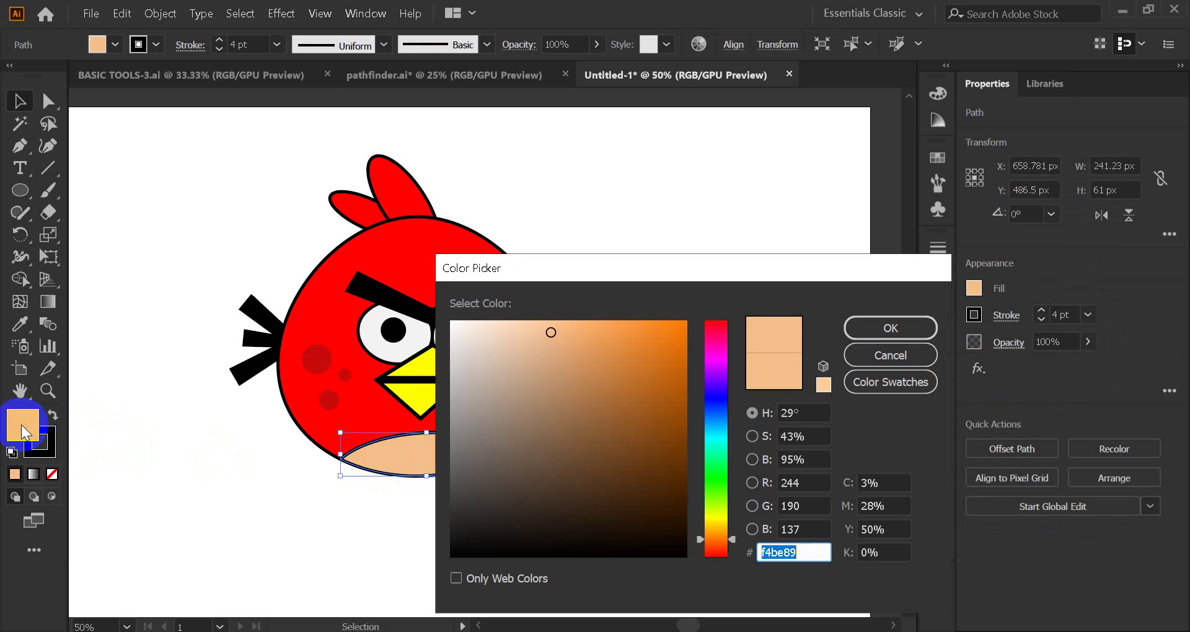
click(886, 355)
click(208, 218)
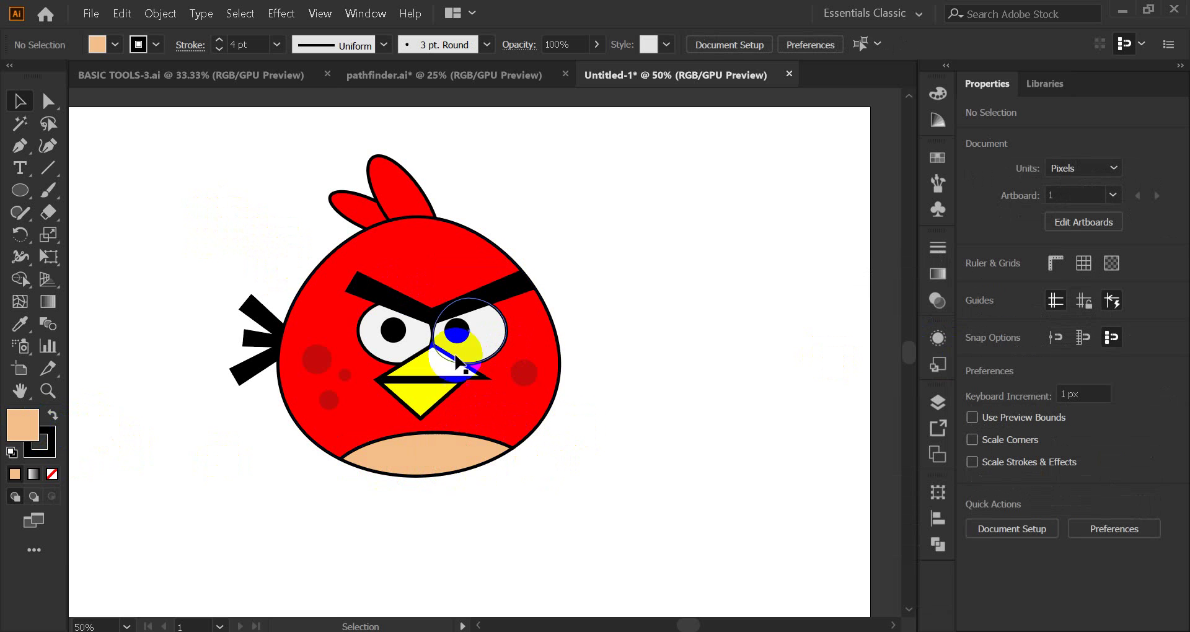
Merge the two crest feathers with Pathfinder Unite, then undo the merge.
click(397, 203)
scroll(396, 203, up, 1)
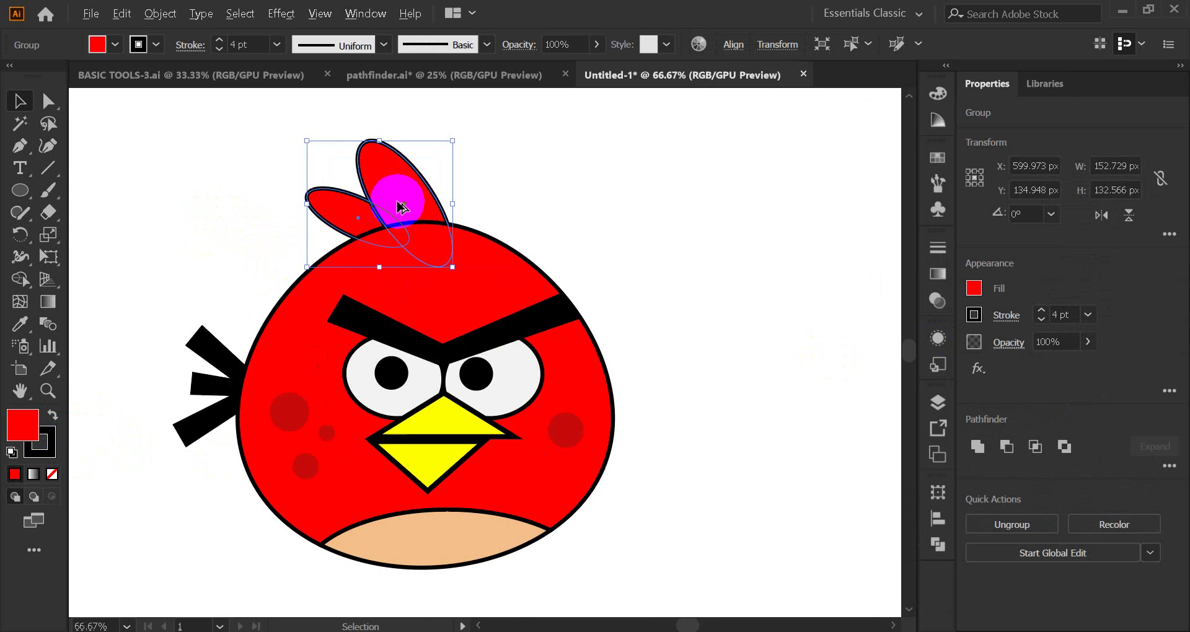
scroll(394, 200, up, 1)
click(572, 178)
click(437, 196)
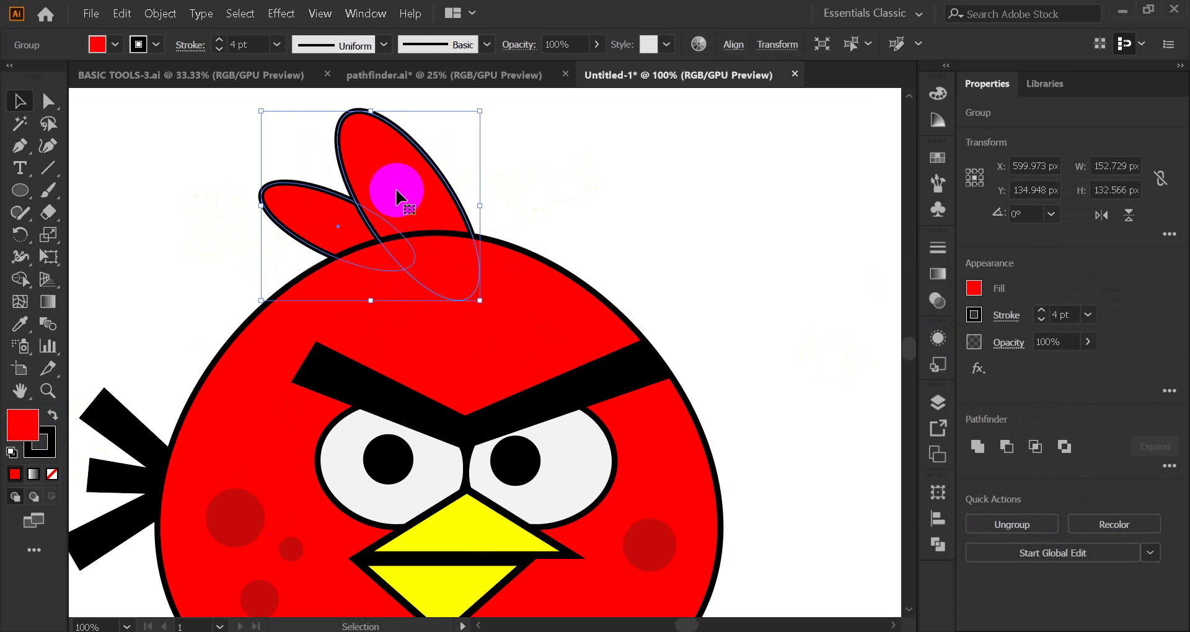
click(937, 548)
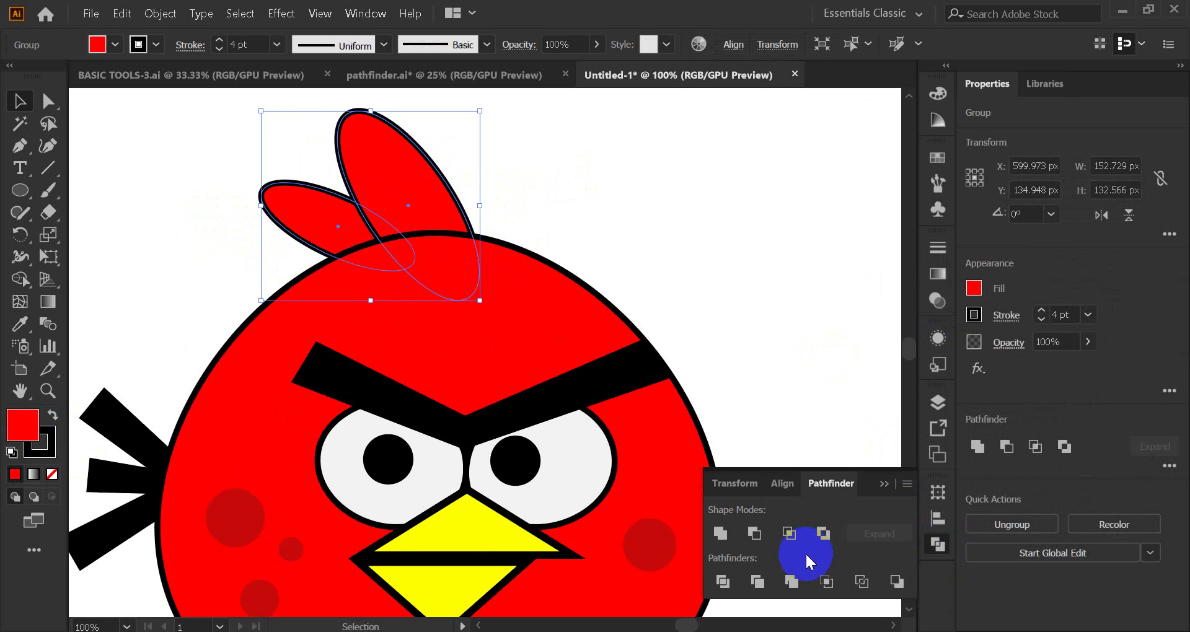
click(721, 533)
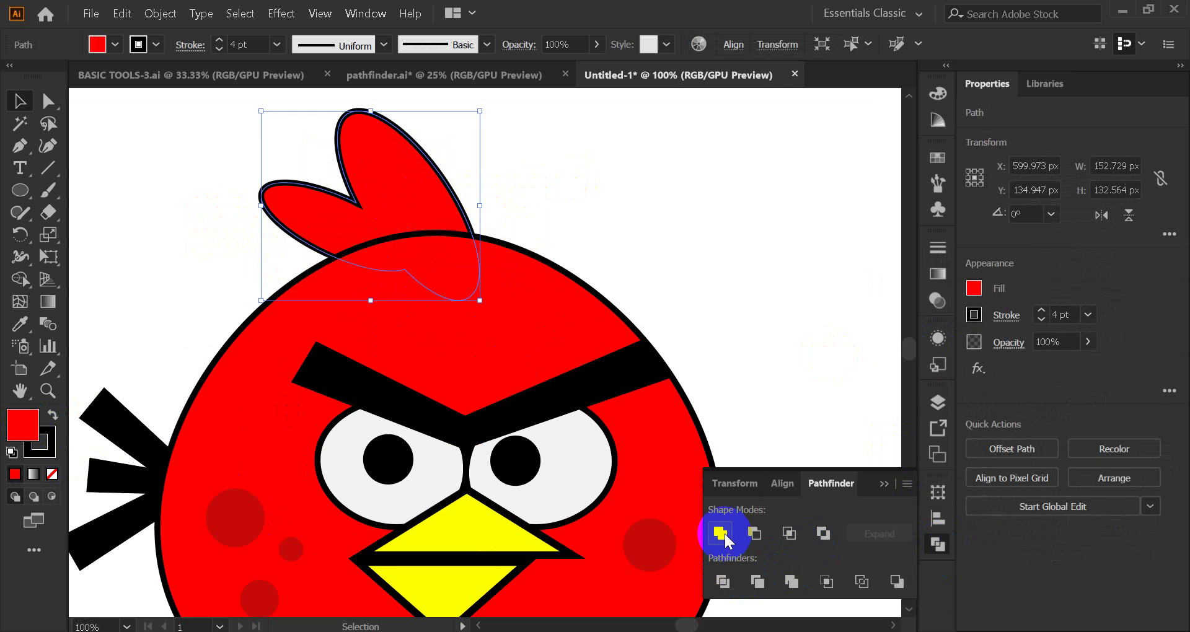
click(882, 483)
click(712, 275)
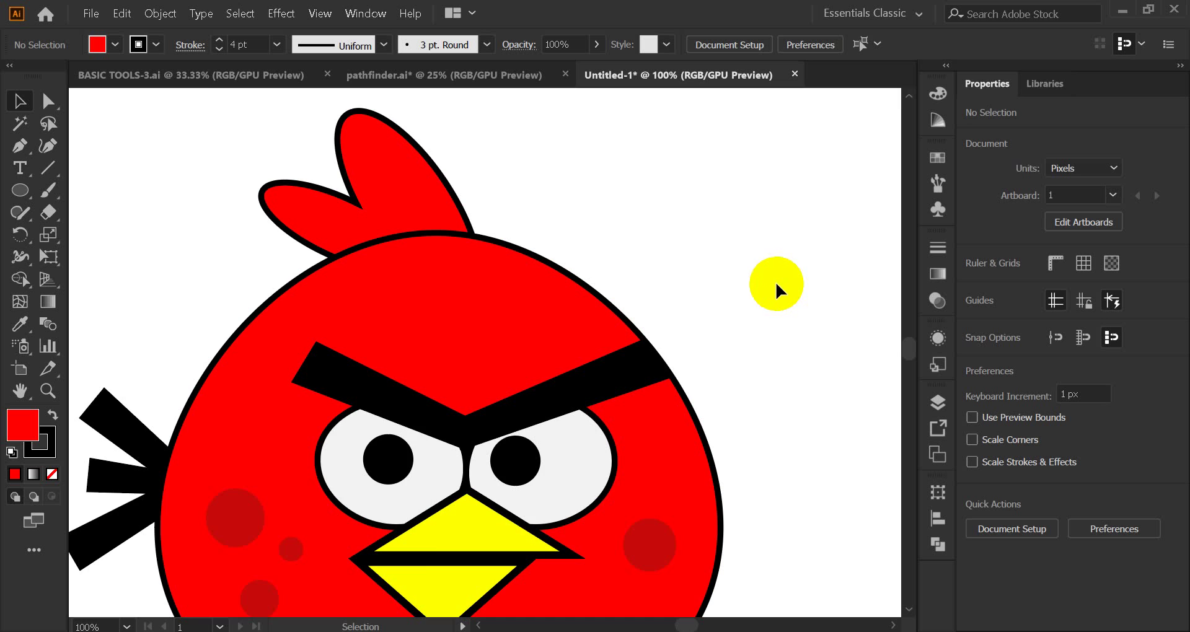
scroll(753, 282, down, 1)
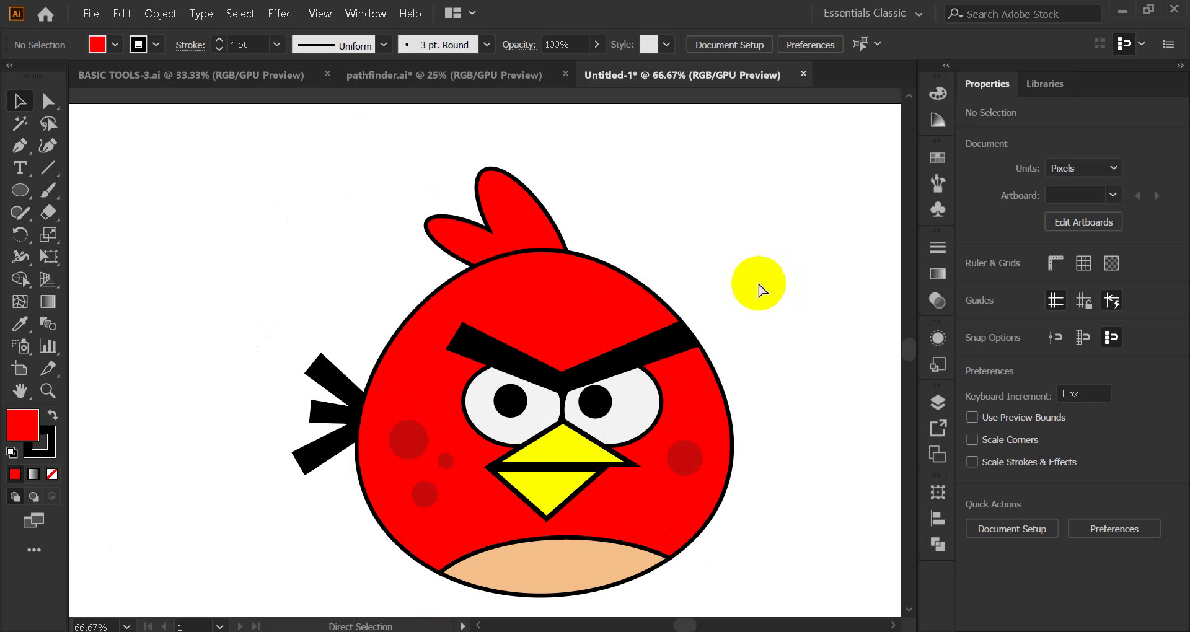
key(ctrl+z)
key(ctrl+z)
Unite the crest feathers again, then undo back to two separate shapes.
click(755, 246)
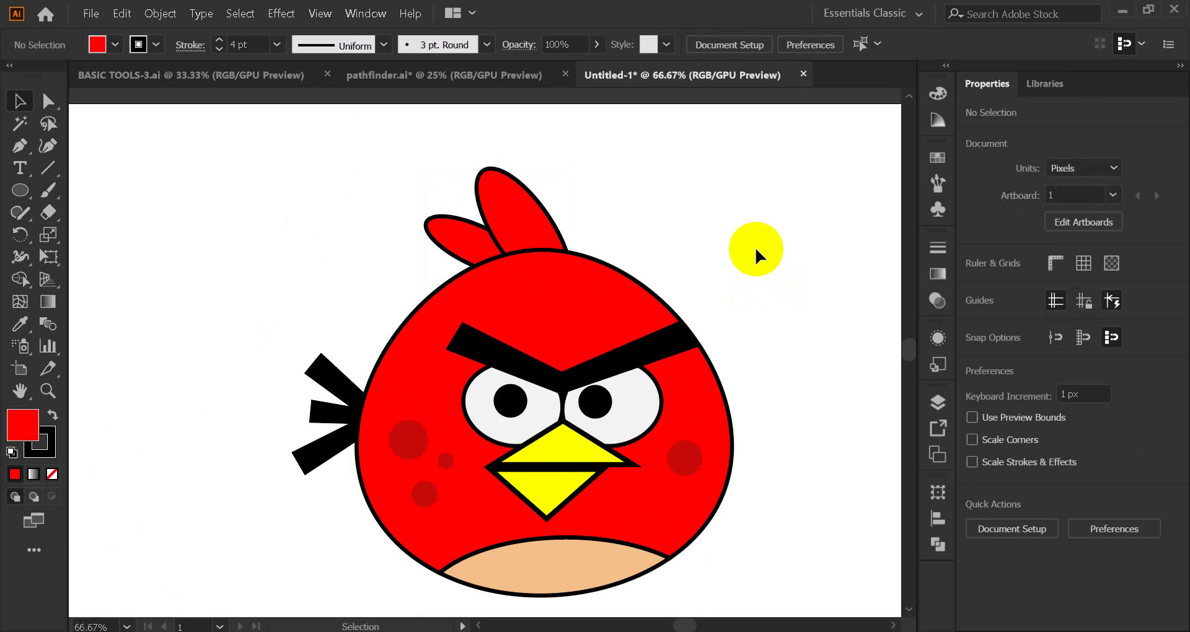
click(507, 233)
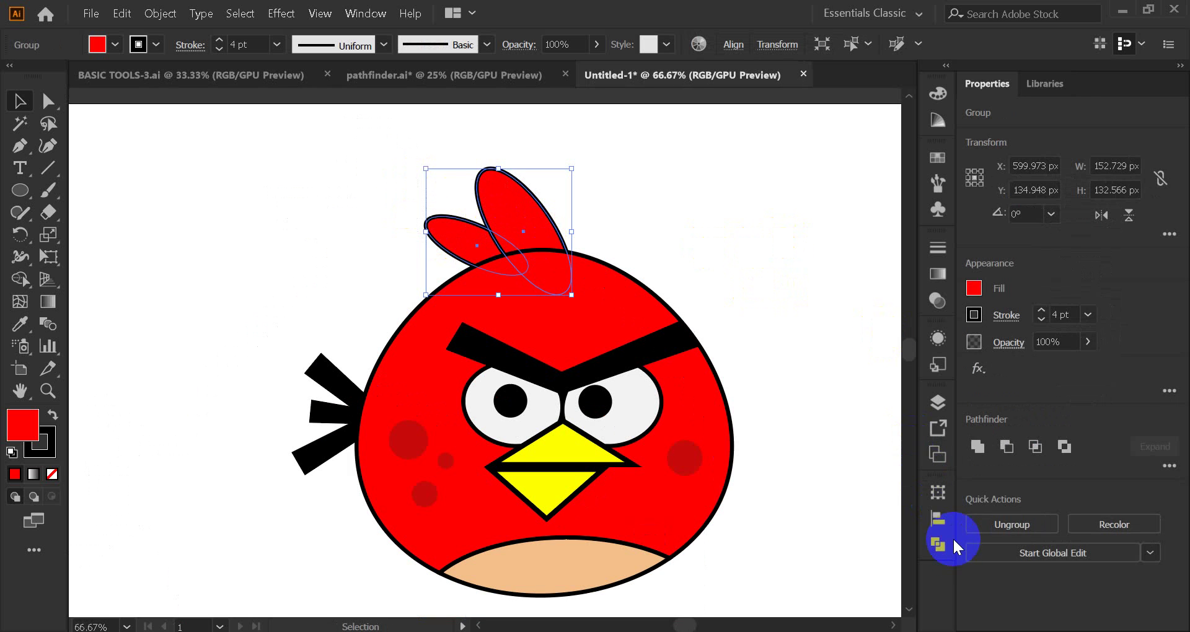
click(937, 545)
click(719, 535)
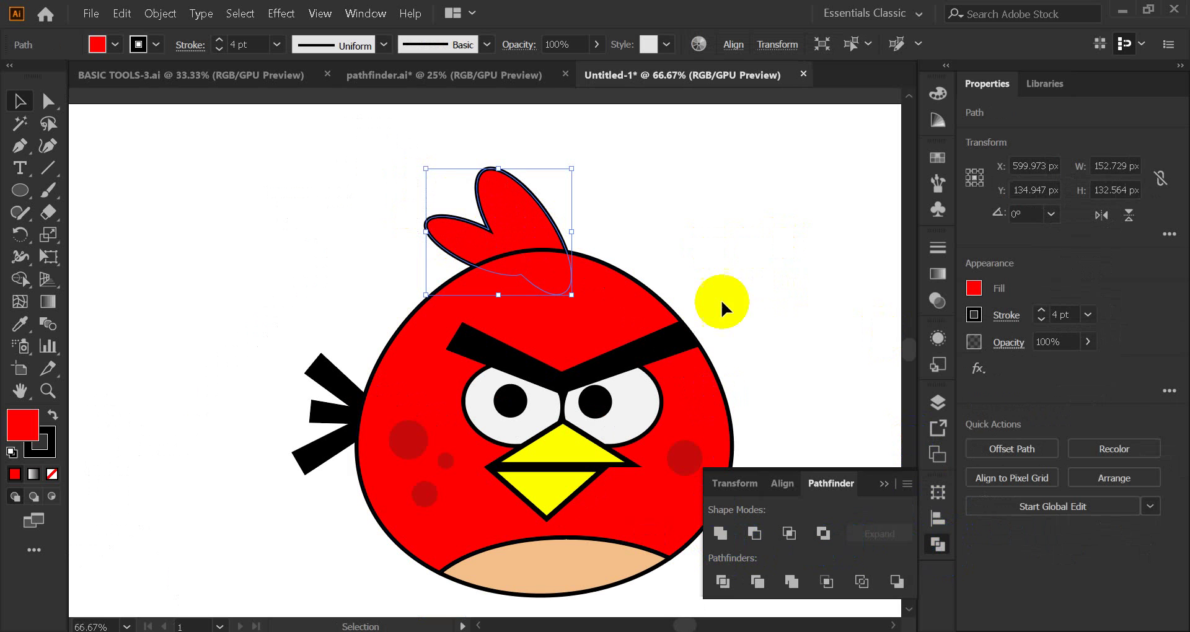
click(663, 263)
click(878, 485)
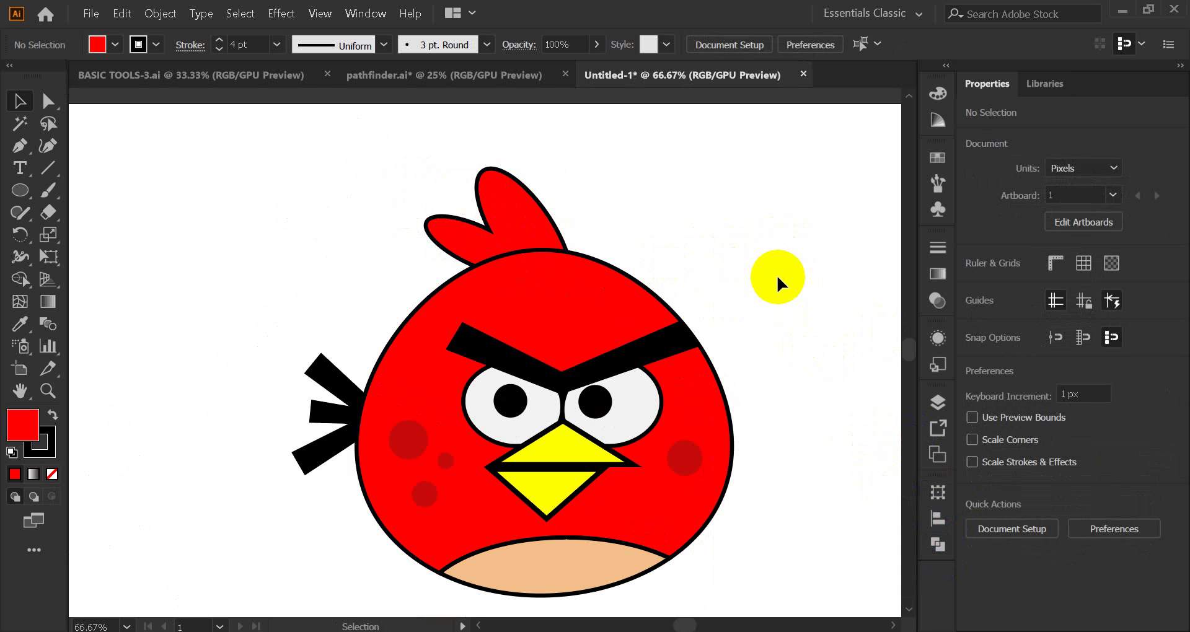
key(ctrl+z)
key(ctrl+z)
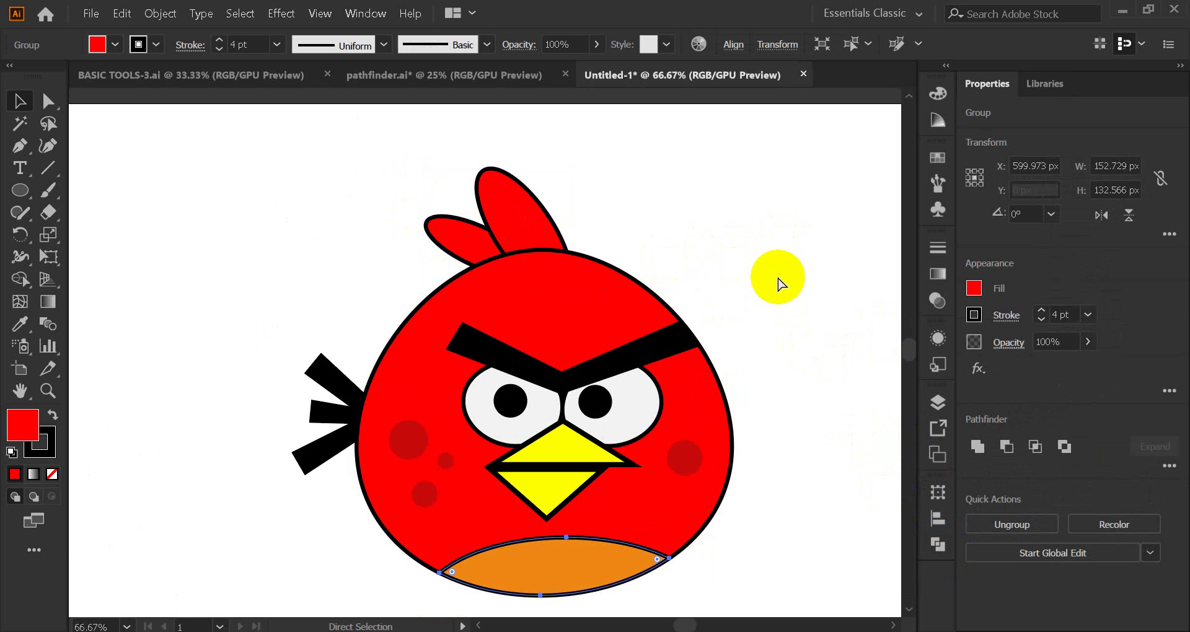
Change the belly patch fill to the lighter orange #f4a960.
click(761, 271)
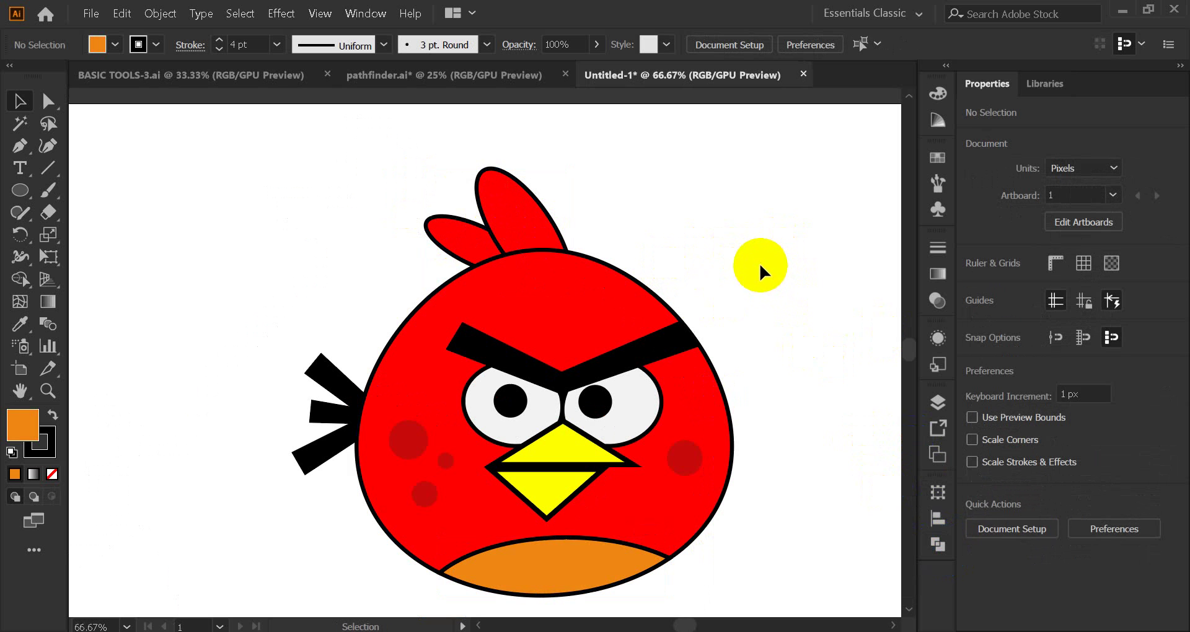
click(481, 300)
click(558, 573)
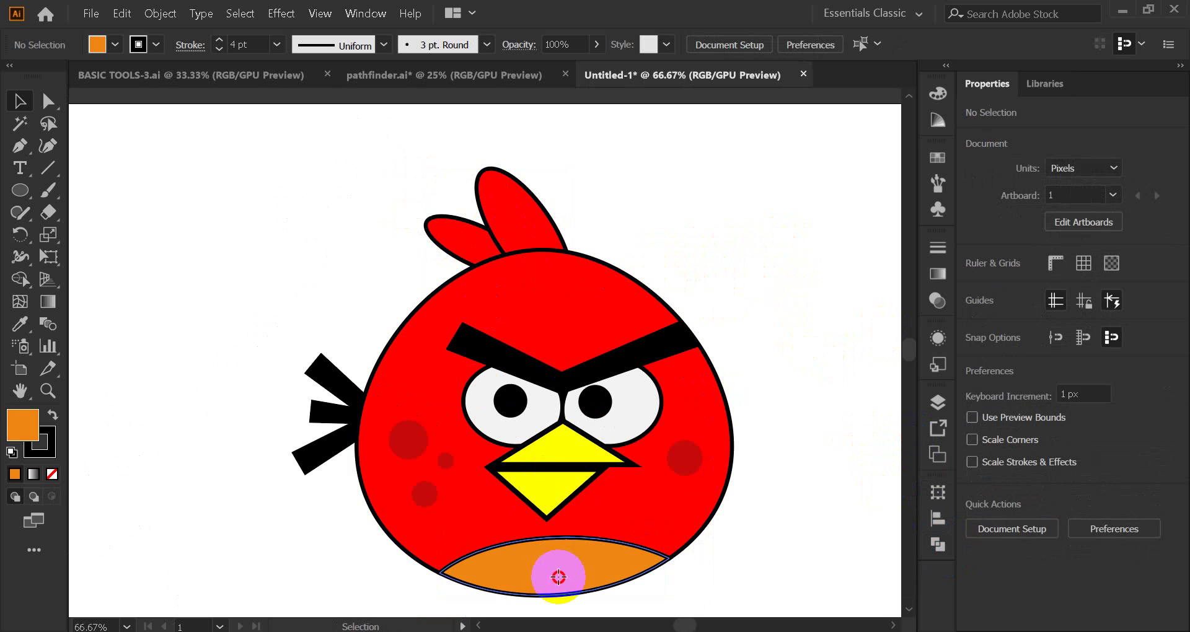
double_click(22, 424)
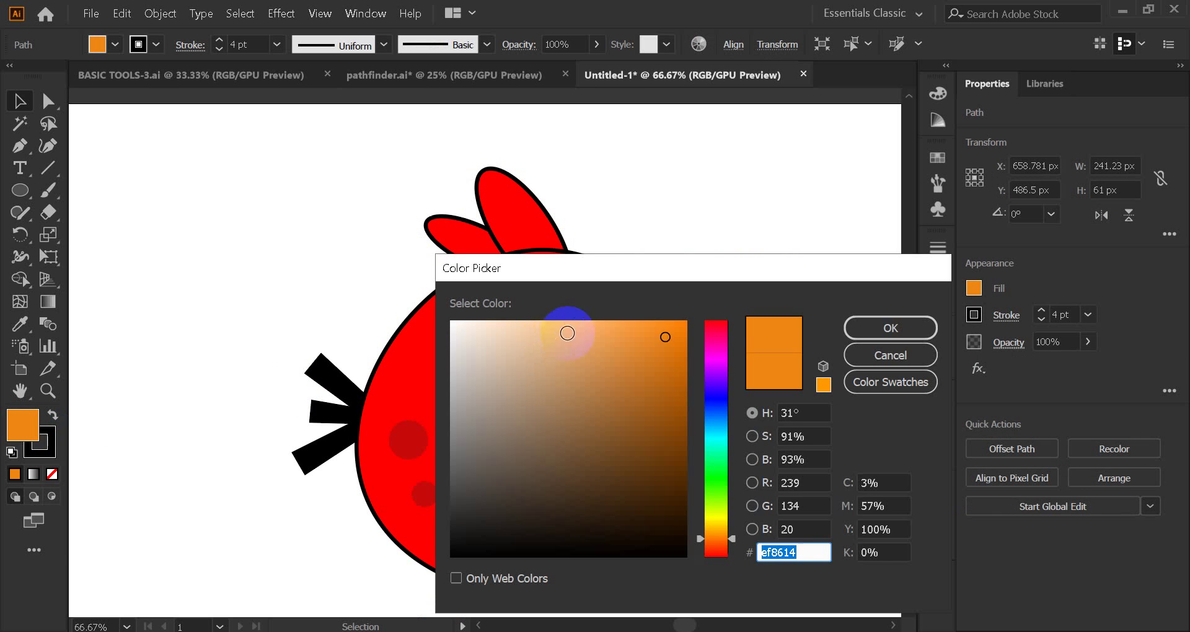
click(595, 330)
click(883, 326)
click(766, 225)
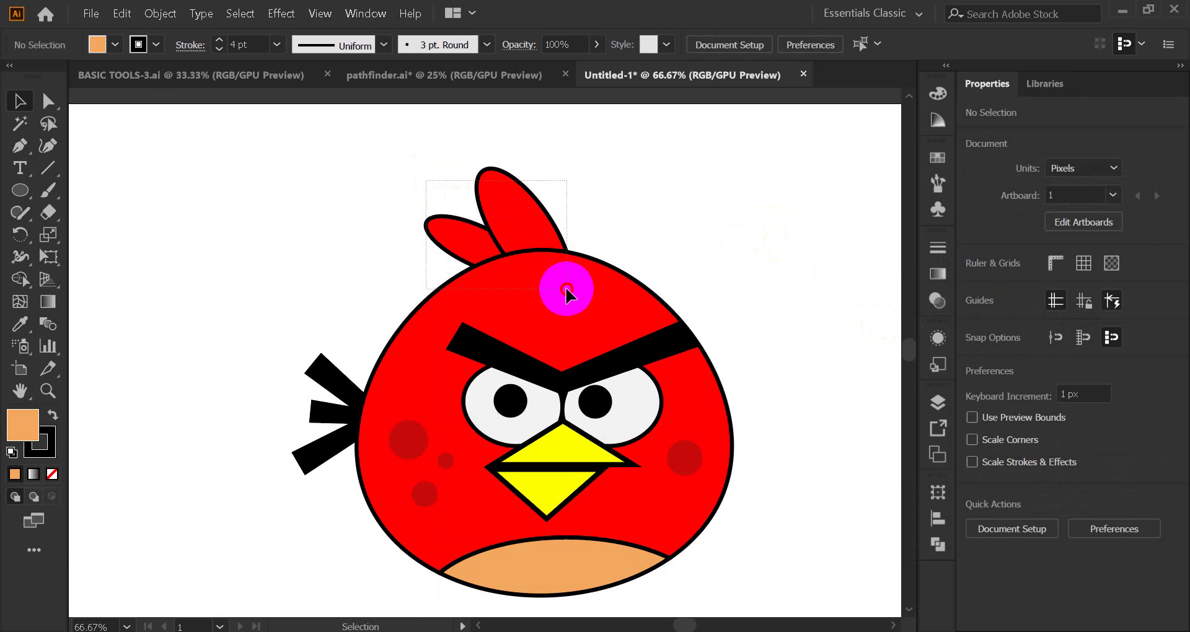
Try uniting the crest with the body, then undo so they stay separate.
drag(556, 261, 556, 291)
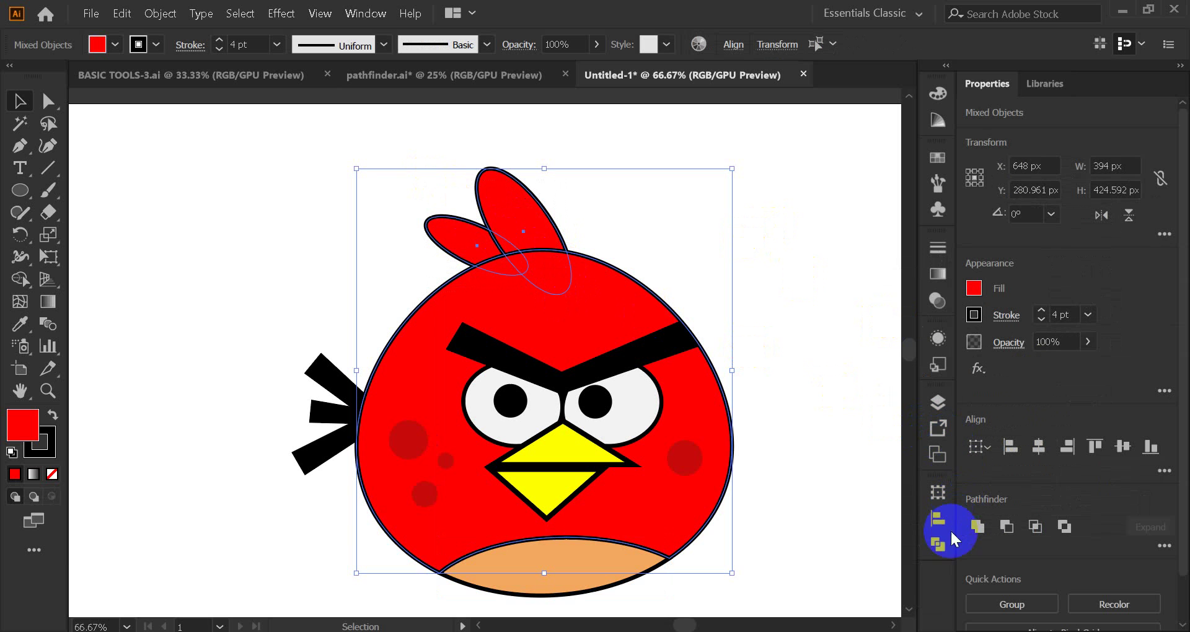
click(938, 542)
click(722, 537)
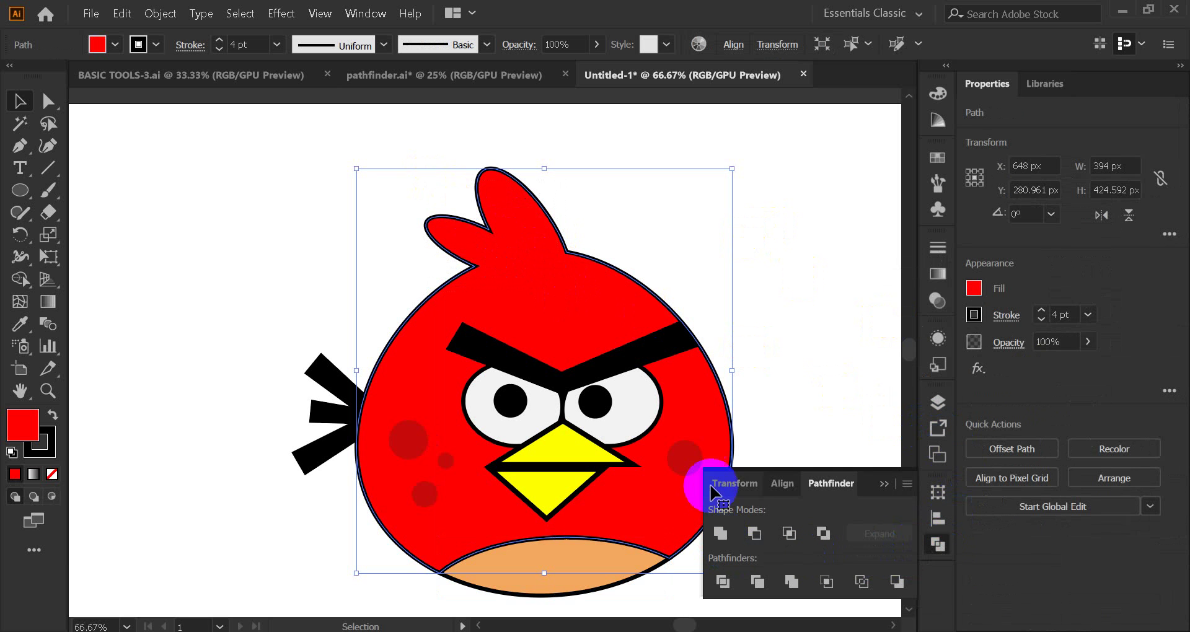
click(884, 484)
click(797, 260)
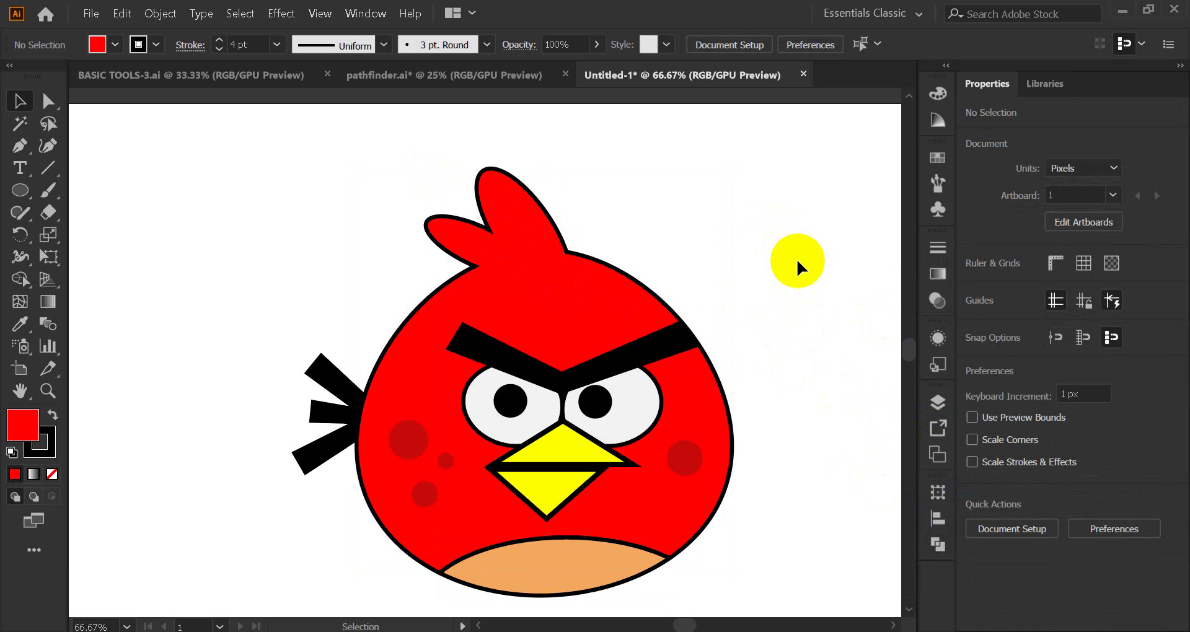
key(ctrl+z)
key(ctrl+z)
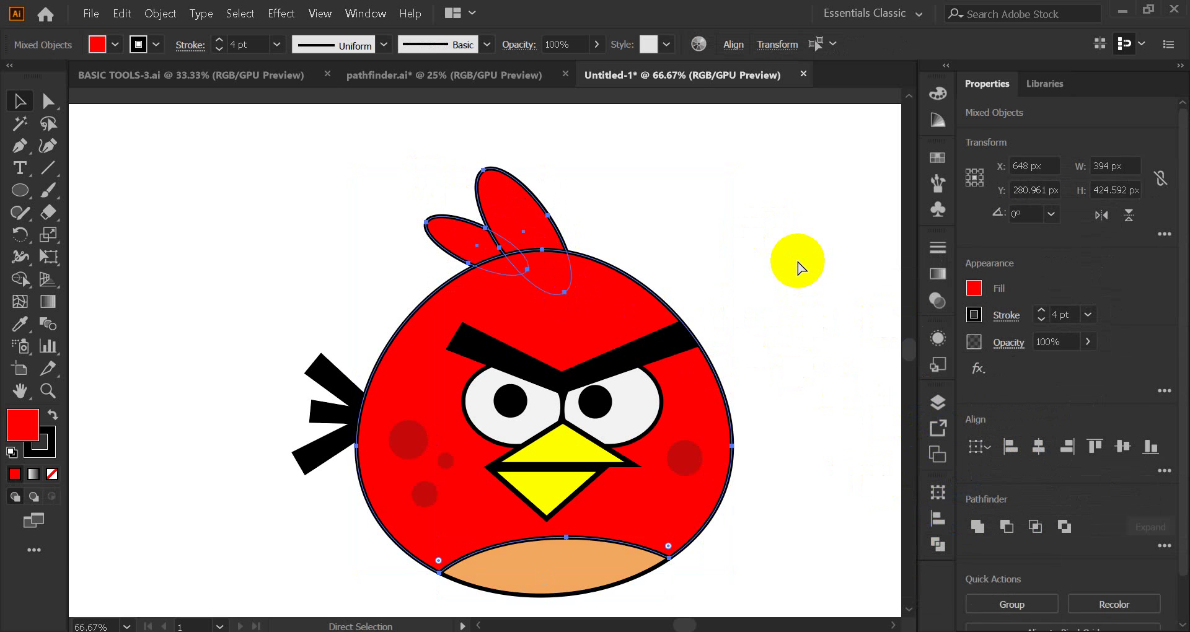
click(797, 265)
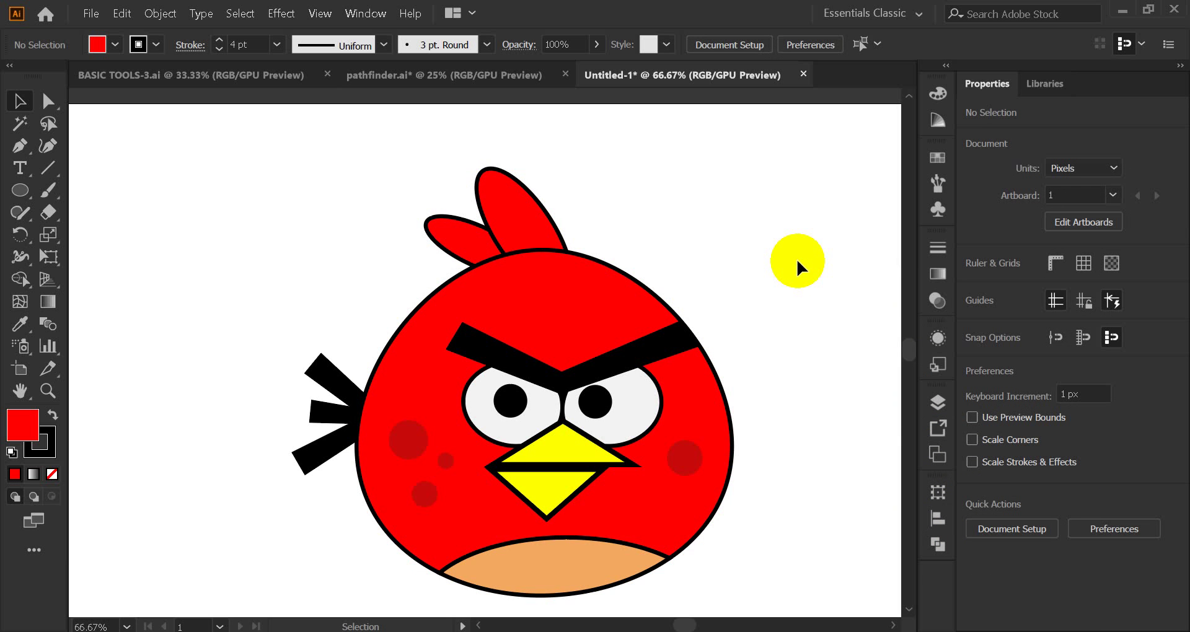
scroll(797, 258, down, 2)
scroll(800, 278, down, 1)
scroll(805, 297, up, 2)
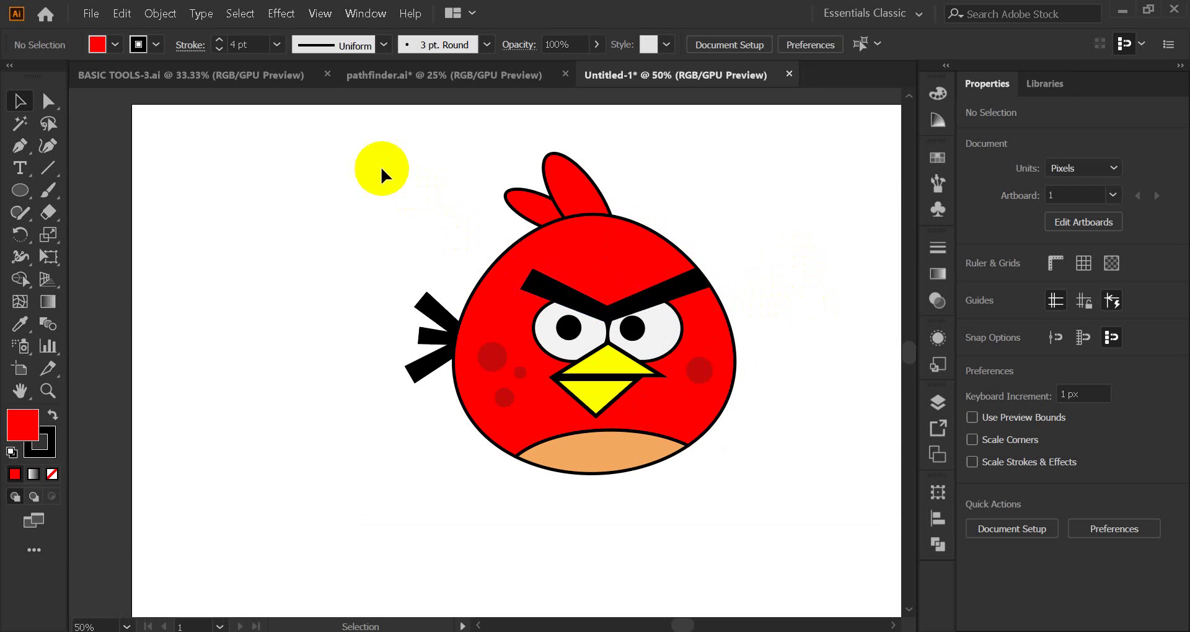
Select the whole bird group and drag it slightly lower toward the artboard centre.
drag(368, 172, 820, 552)
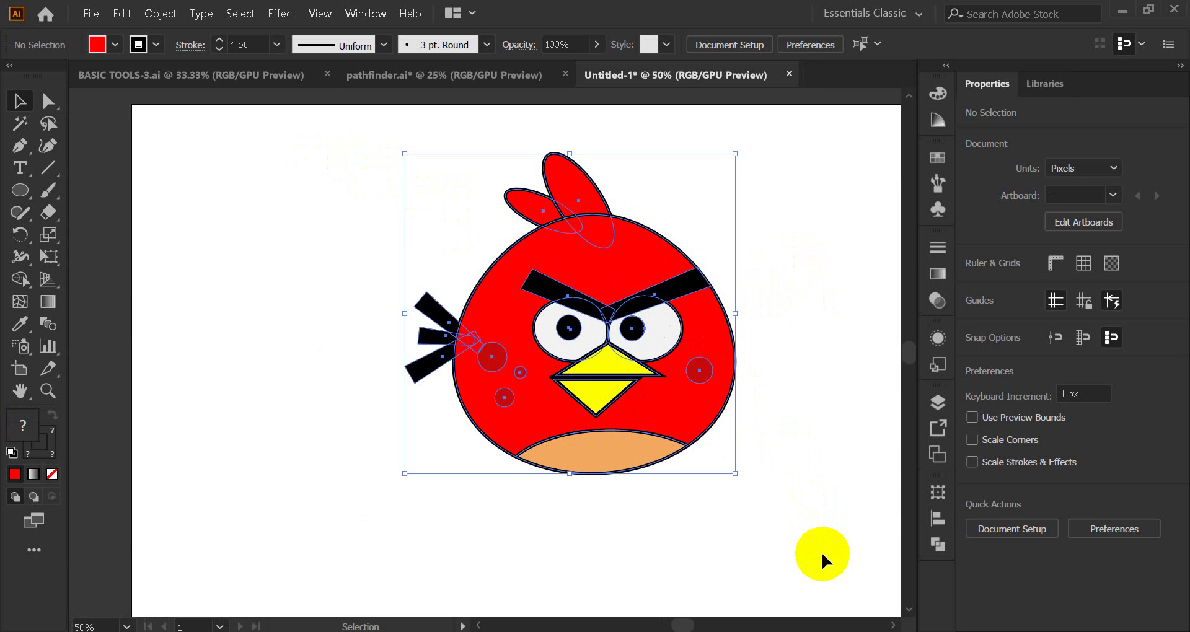
key(a)
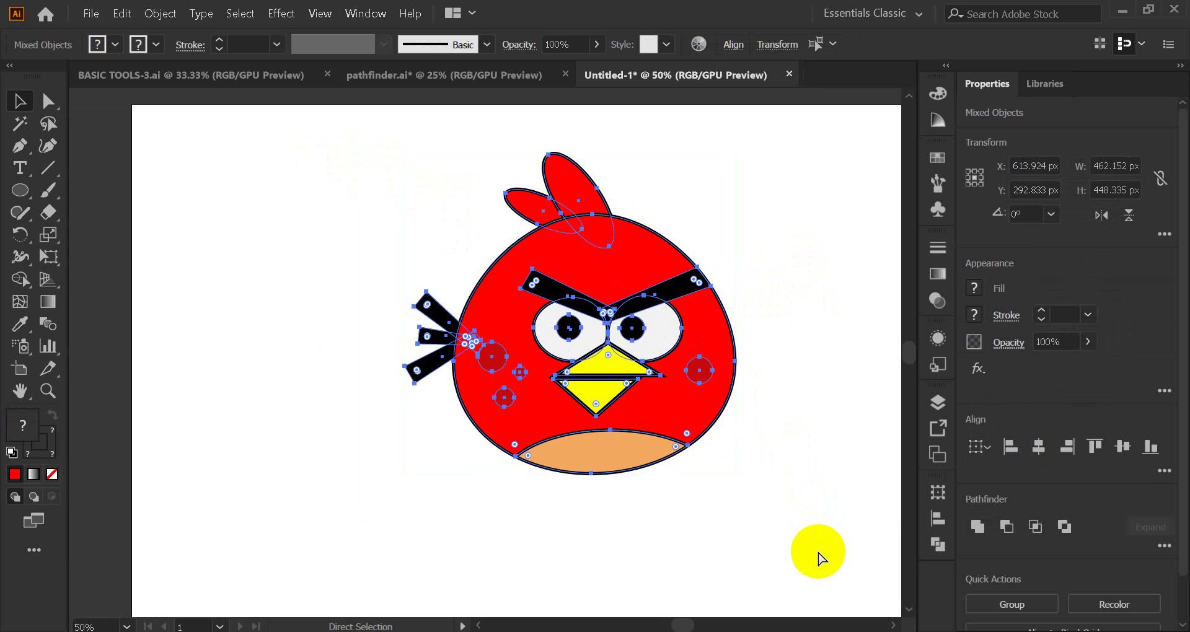
key(v)
click(752, 522)
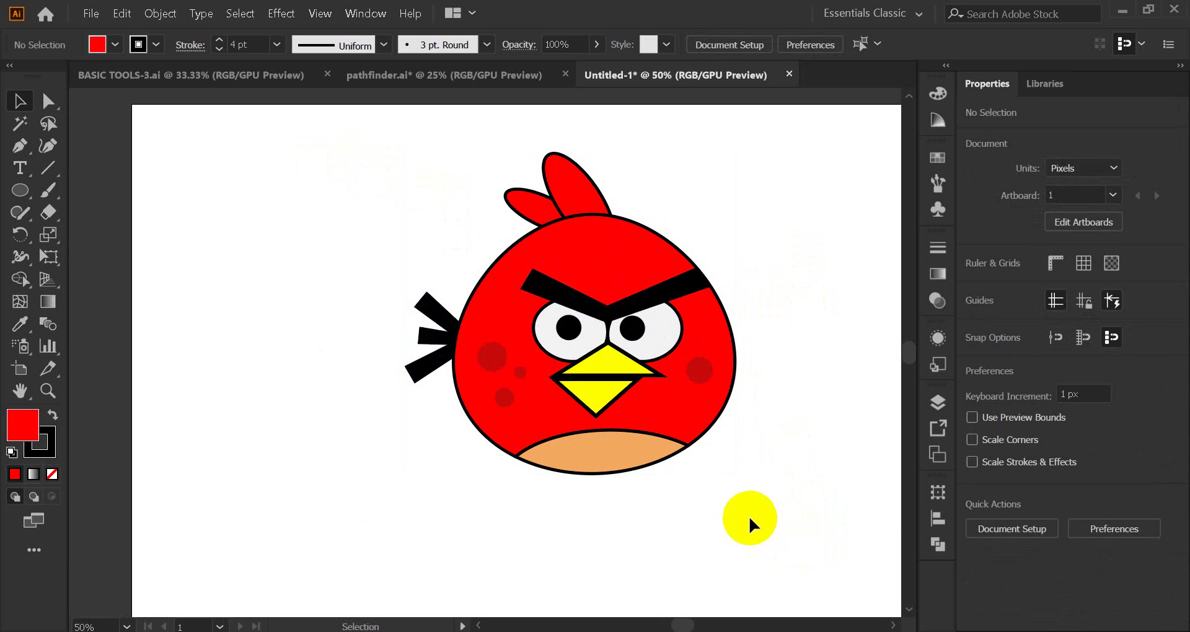
click(663, 449)
scroll(664, 451, down, 2)
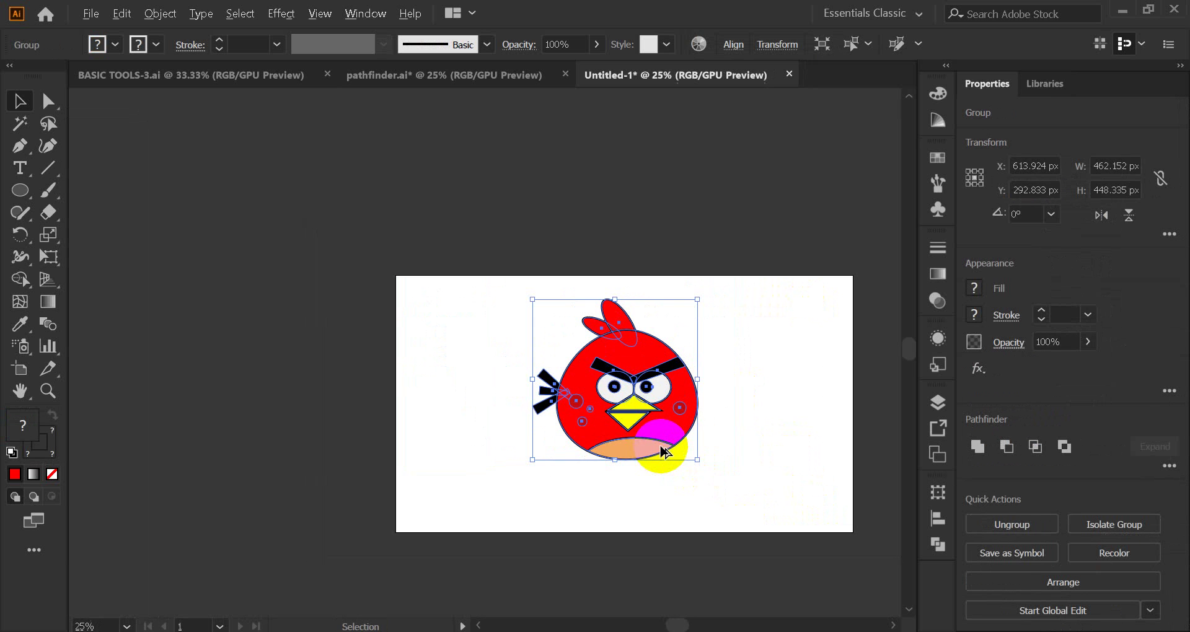
drag(685, 457, 461, 406)
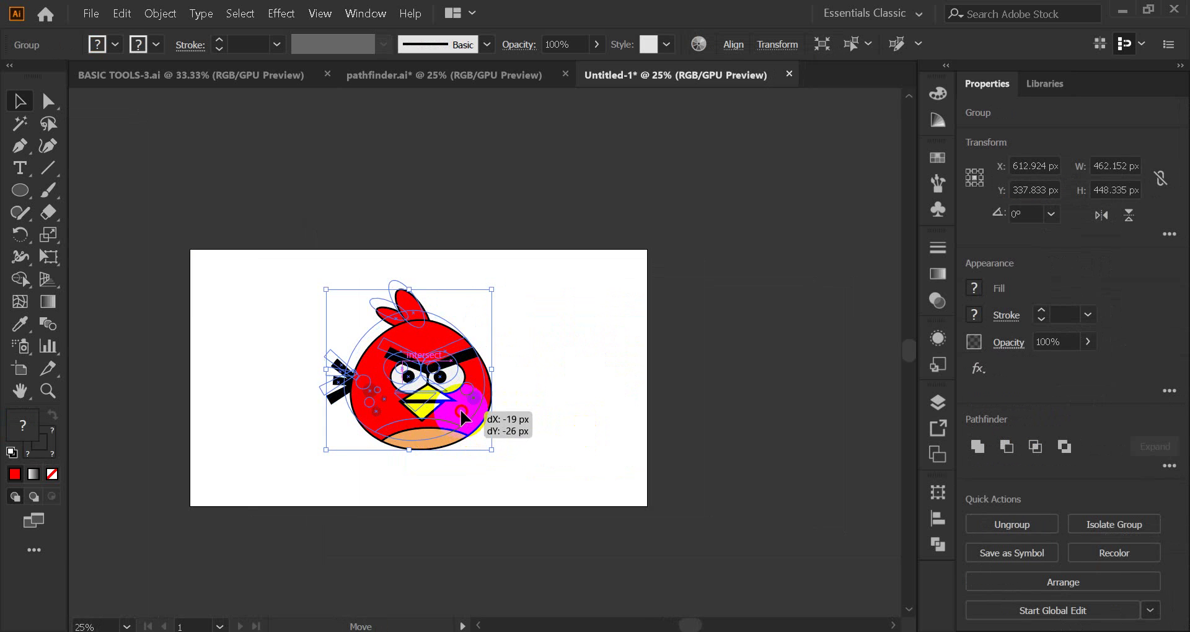
click(543, 388)
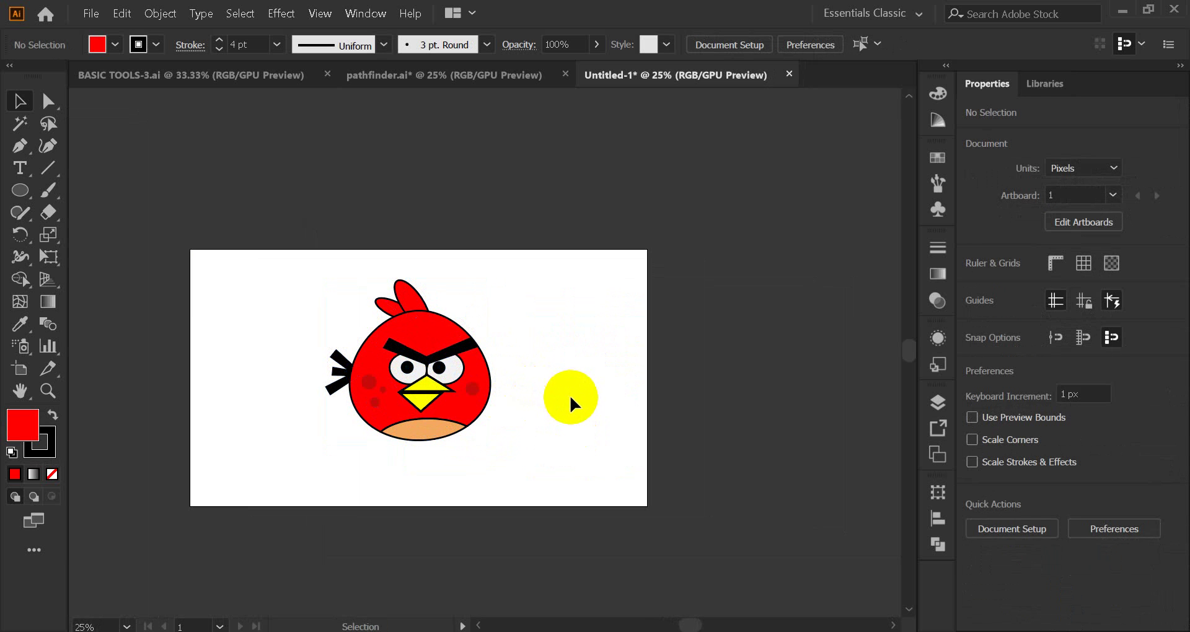